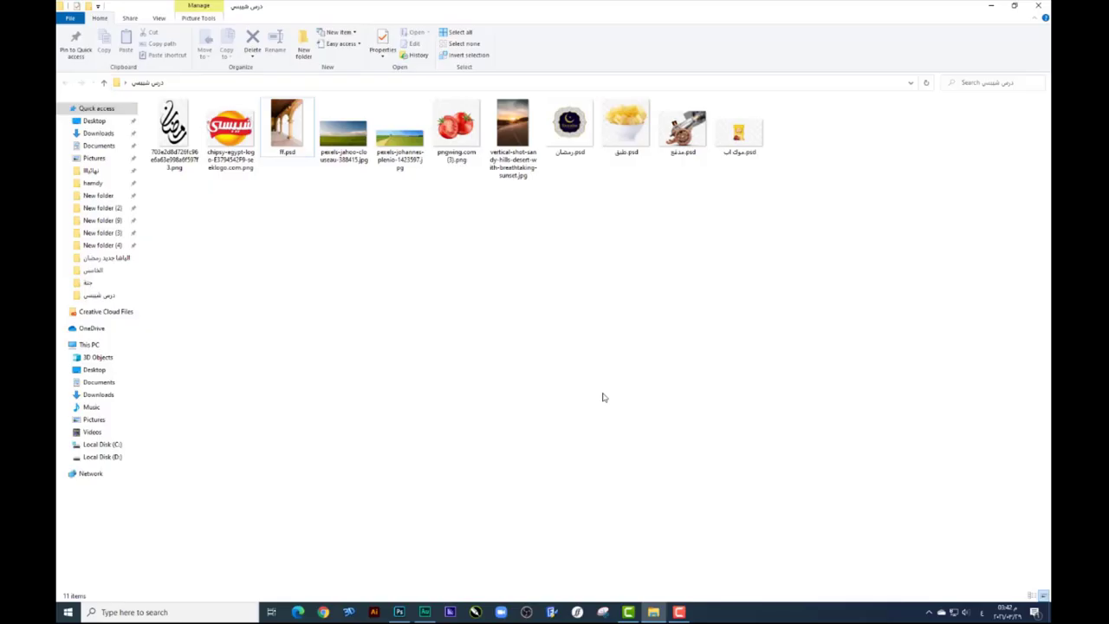
Drag ff.psd from File Explorer onto Photoshop to open the arches image
left_click(295, 139)
left_click_drag(425, 230, 462, 285)
left_click(310, 138)
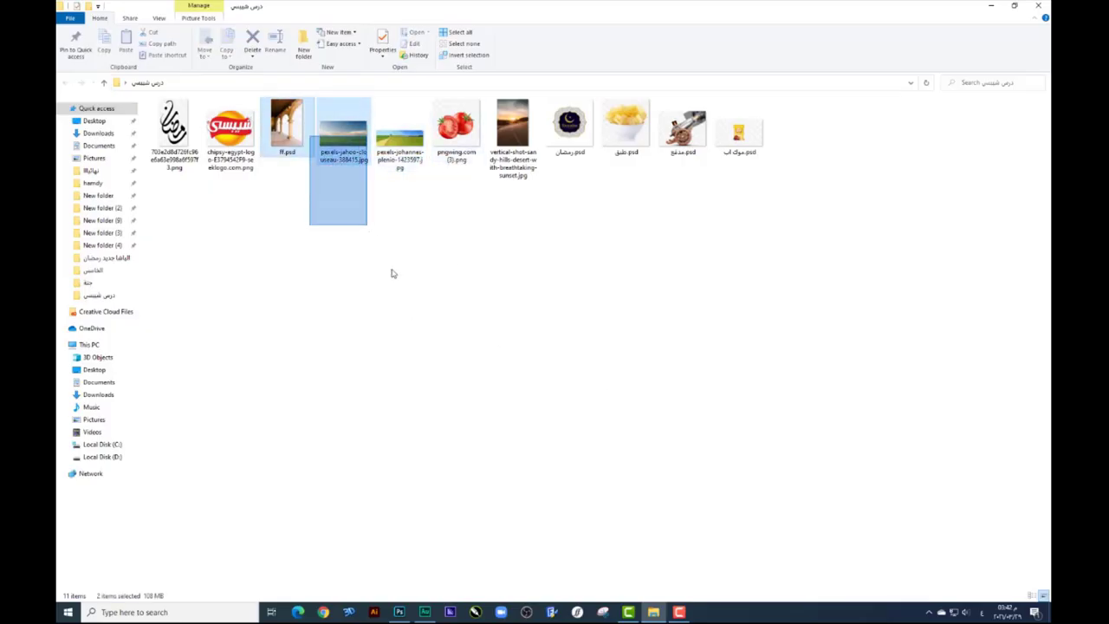
mouse_move(310, 138)
left_mouse_down()
mouse_move(470, 499)
mouse_move(550, 13)
left_mouse_up()
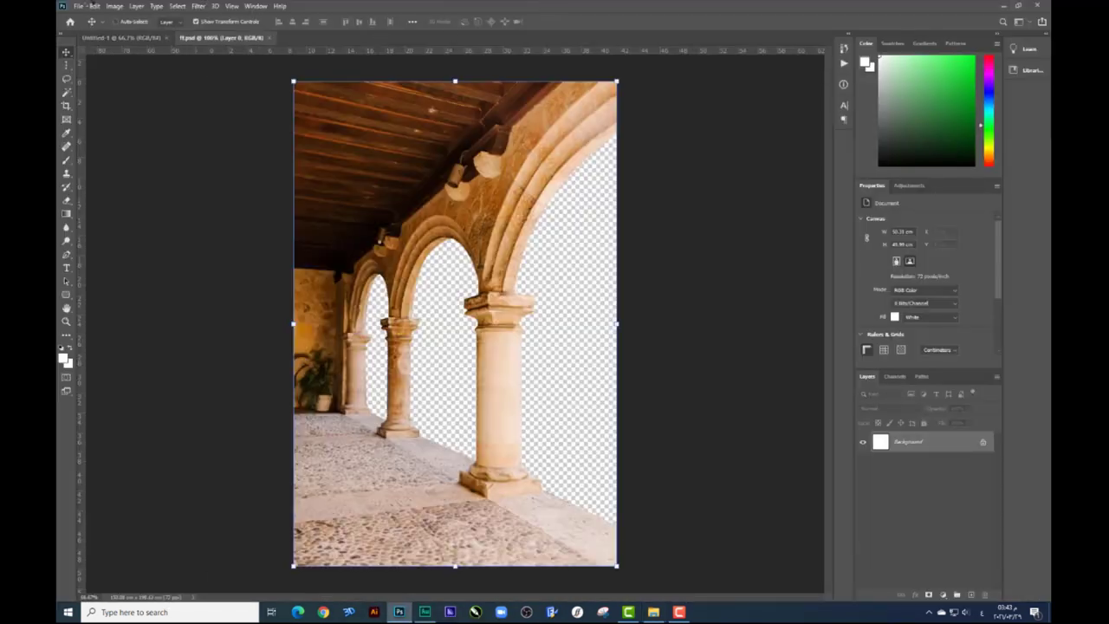
Widen the arches canvas into a landscape shape with an outward crop
left_click(114, 6)
left_click(136, 82)
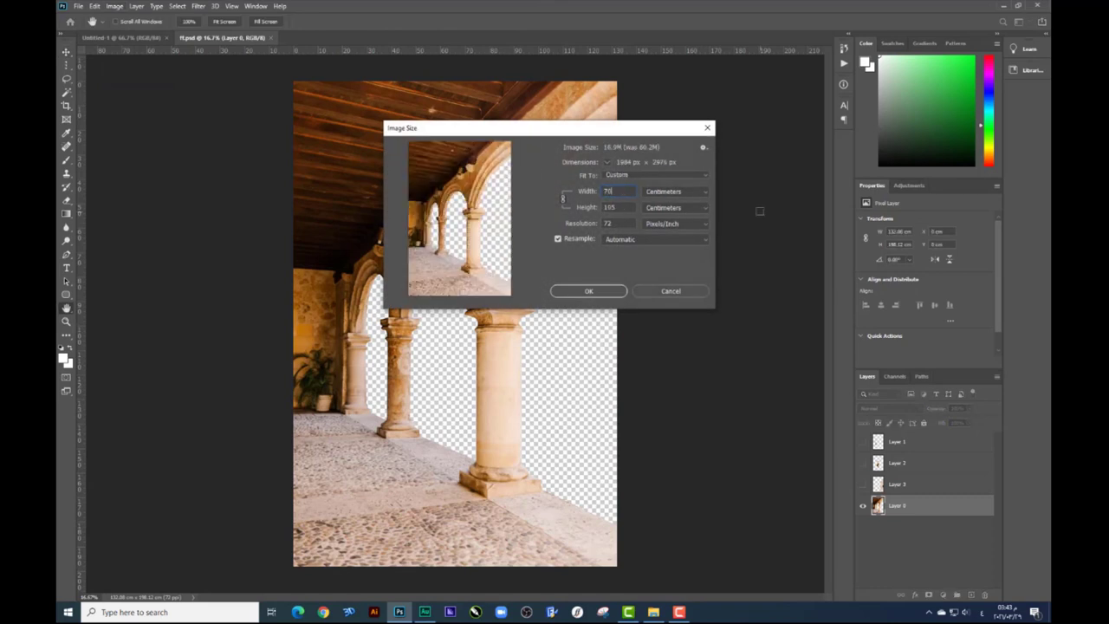
key("Escape")
key("ctrl+minus")
key("ctrl+minus")
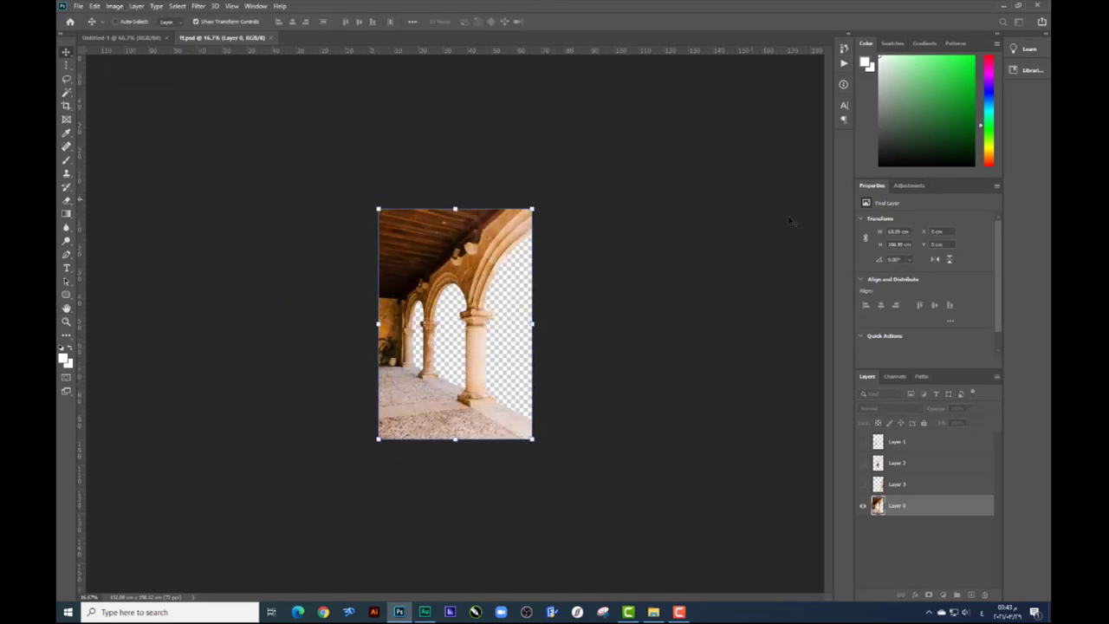
key("ctrl+minus")
left_click_drag(519, 323, 578, 326)
key("c")
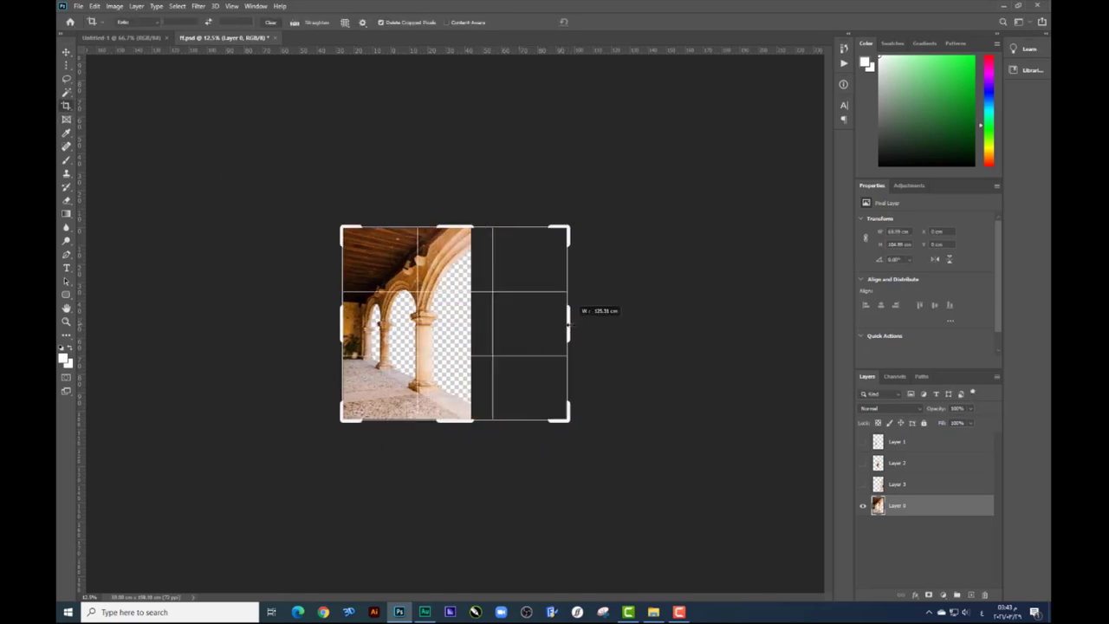
key("Return")
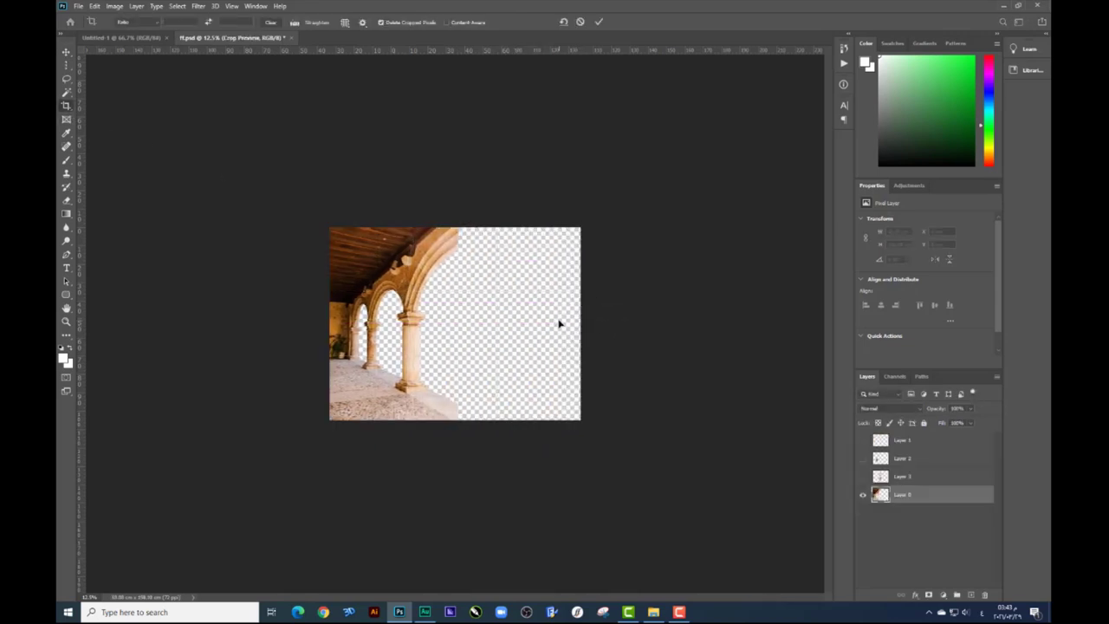
Enlarge the arches layer, shift it left, and drop the sky-and-field photo onto the canvas
key("ctrl+plus")
key("ctrl+plus")
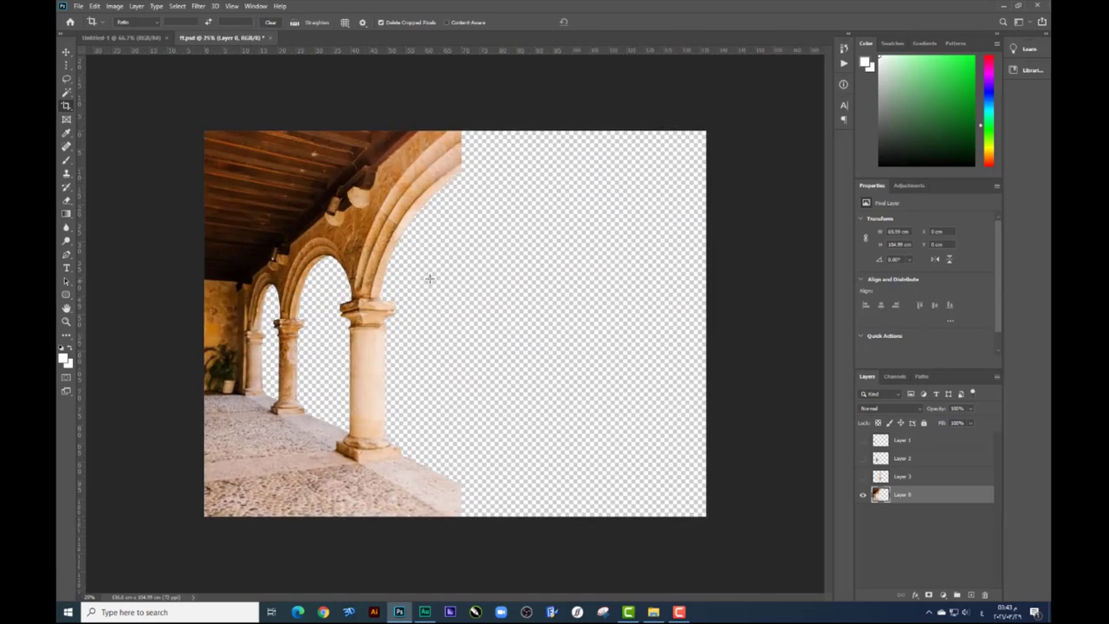
key("v")
key("ctrl+minus")
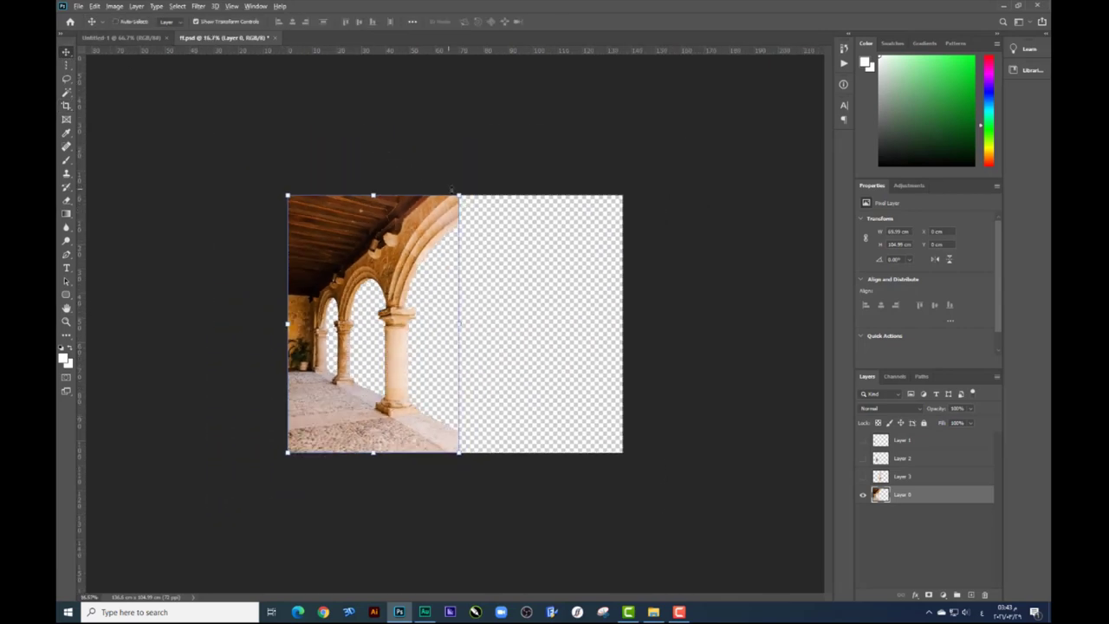
left_click_drag(460, 195, 479, 162)
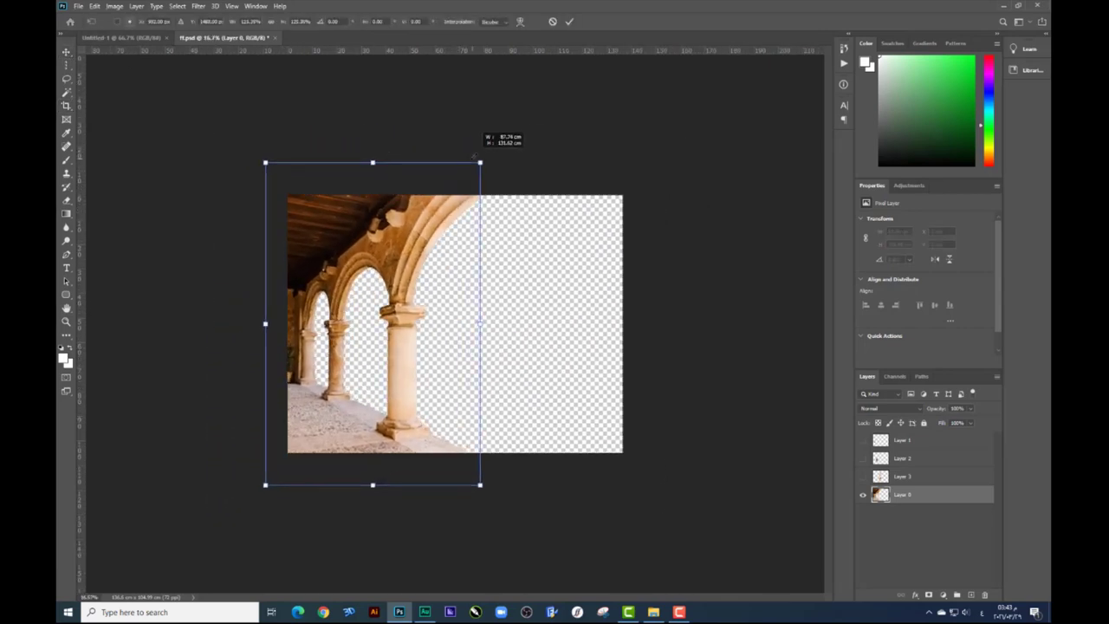
left_click_drag(440, 205, 420, 204)
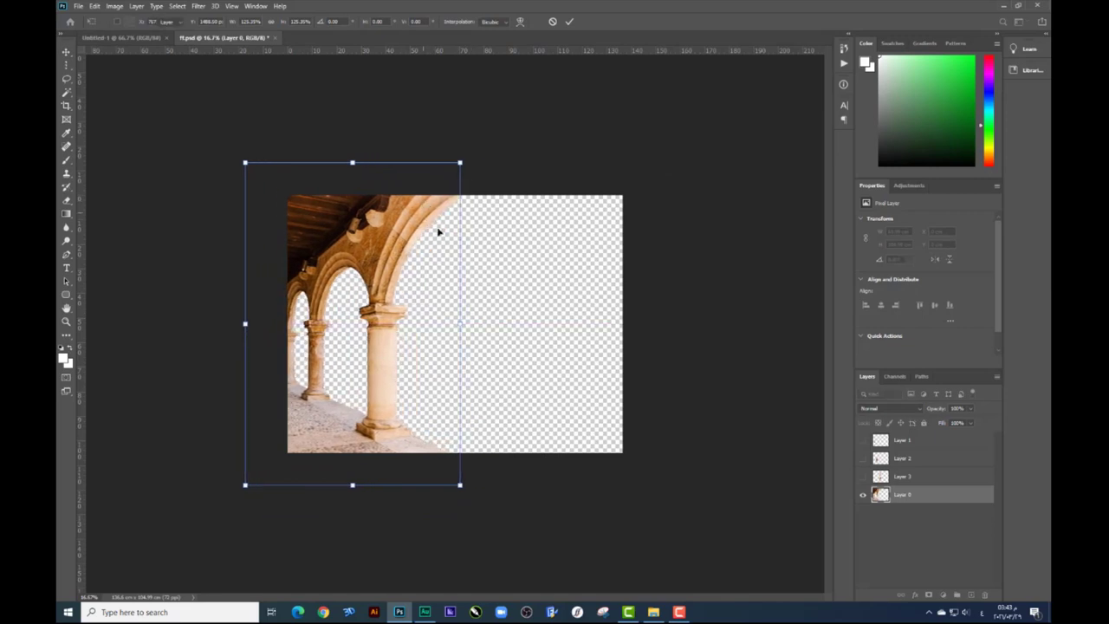
left_click(653, 612)
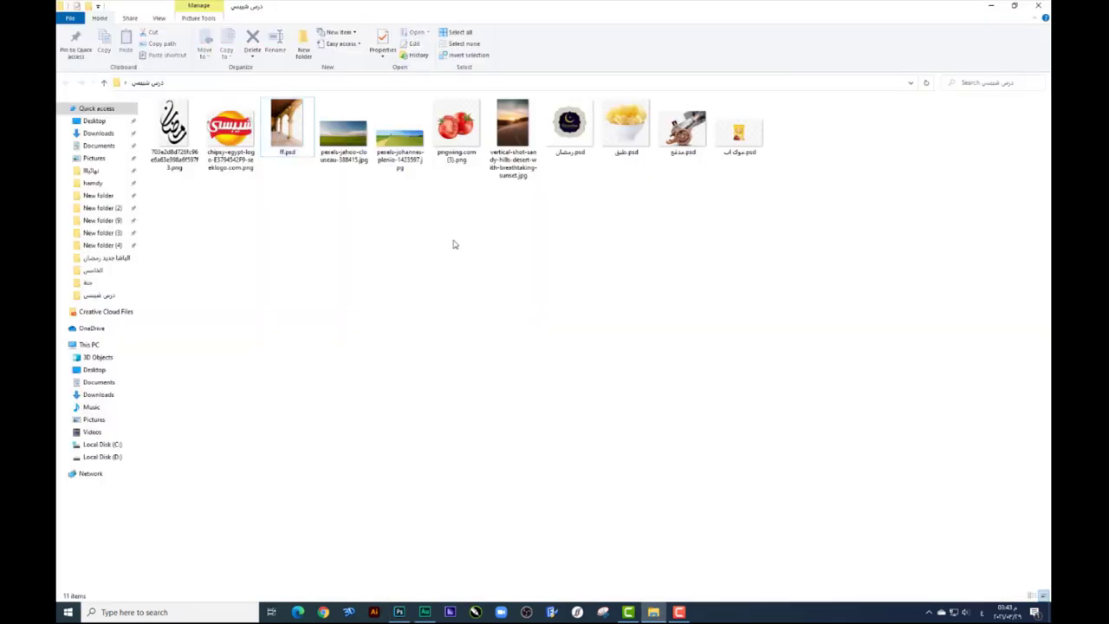
mouse_move(345, 137)
left_mouse_down()
mouse_move(603, 568)
mouse_move(498, 349)
left_mouse_up()
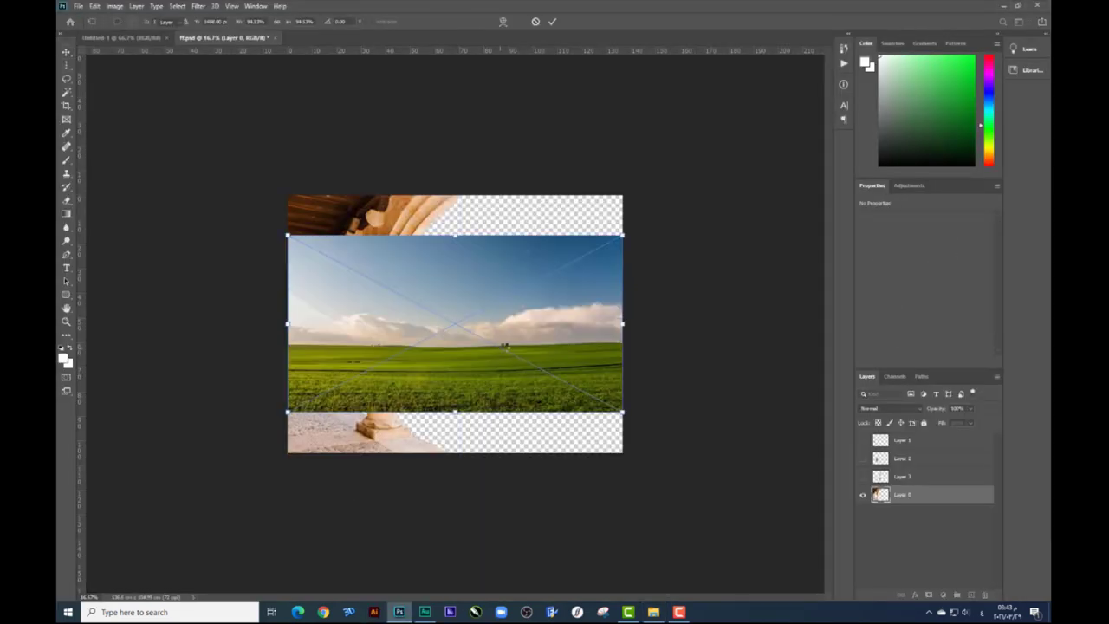
Move the field photo below the arches layer and trace a pen path around its sky
left_click_drag(909, 497, 908, 520)
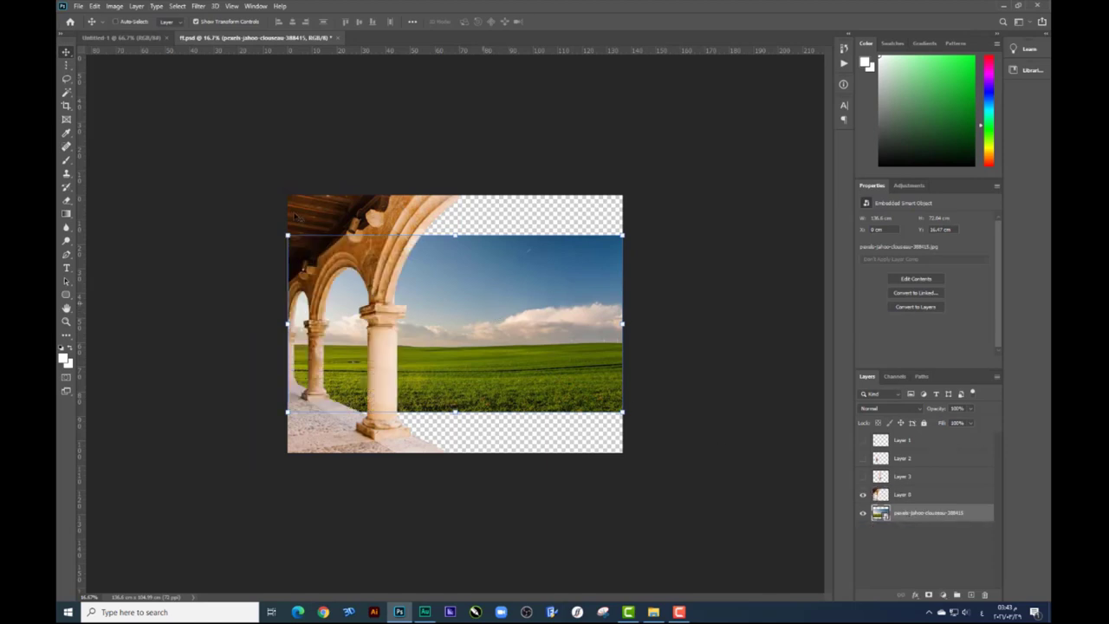
left_click_drag(498, 377, 524, 353)
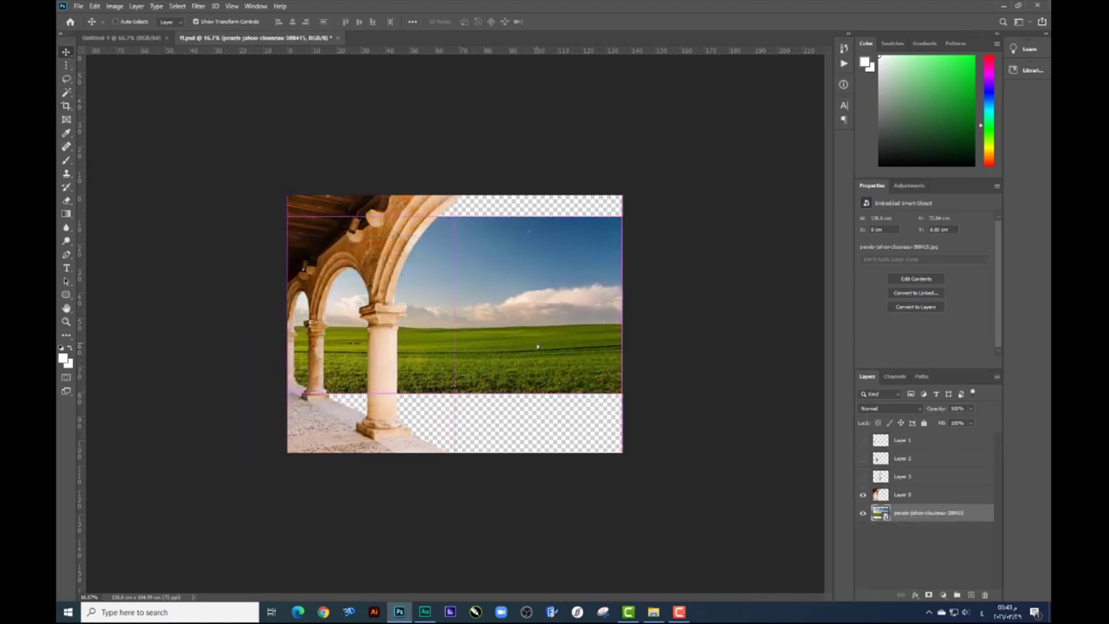
key("ctrl+plus")
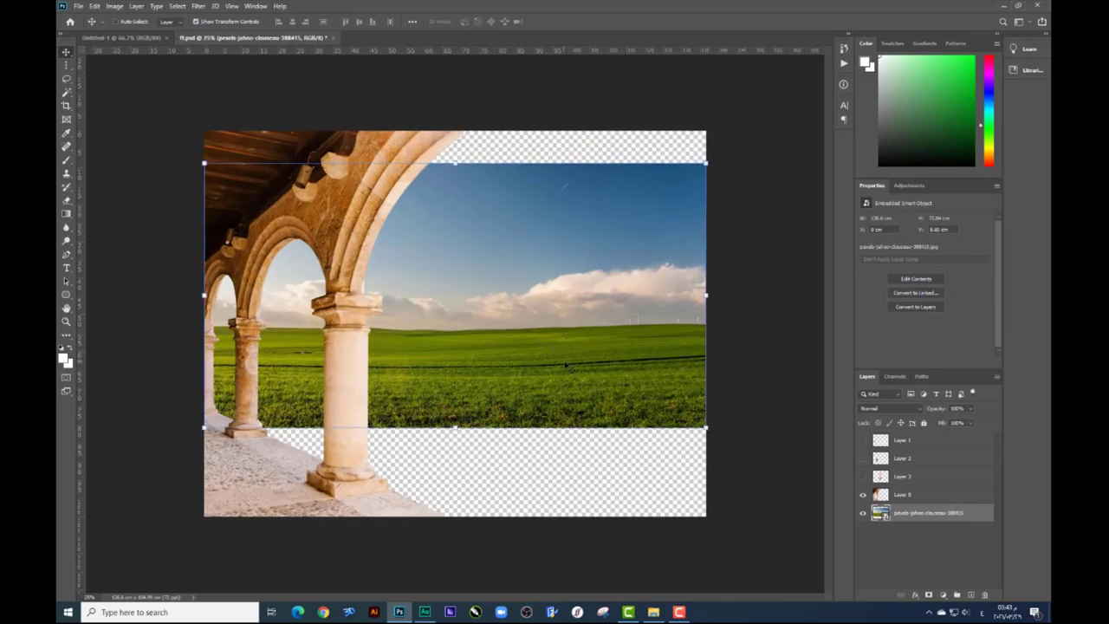
left_click(65, 257)
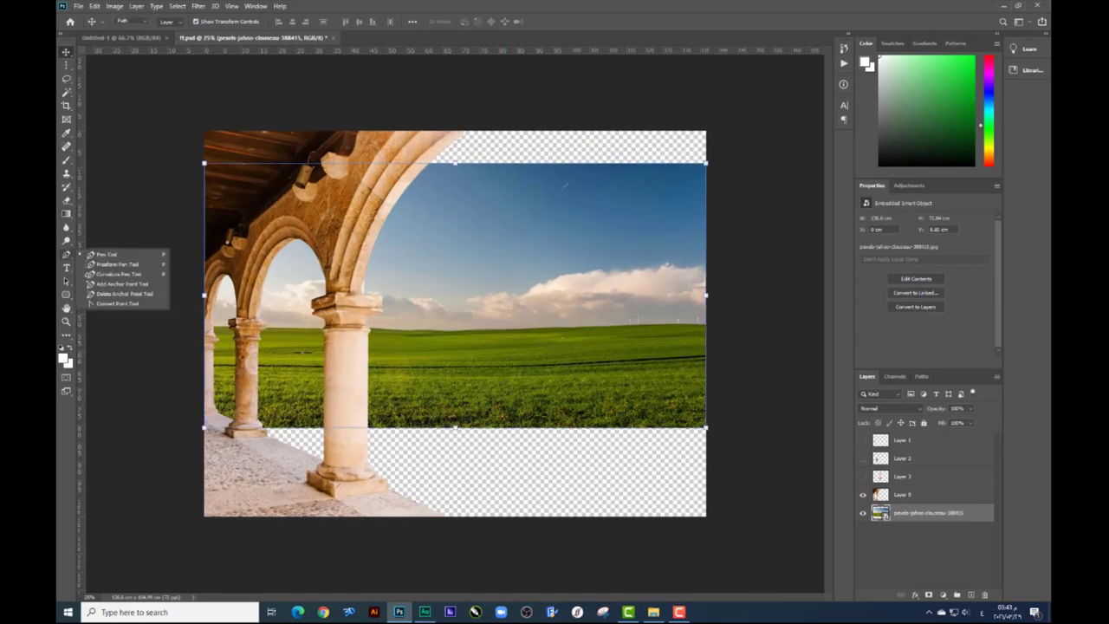
left_click(210, 327)
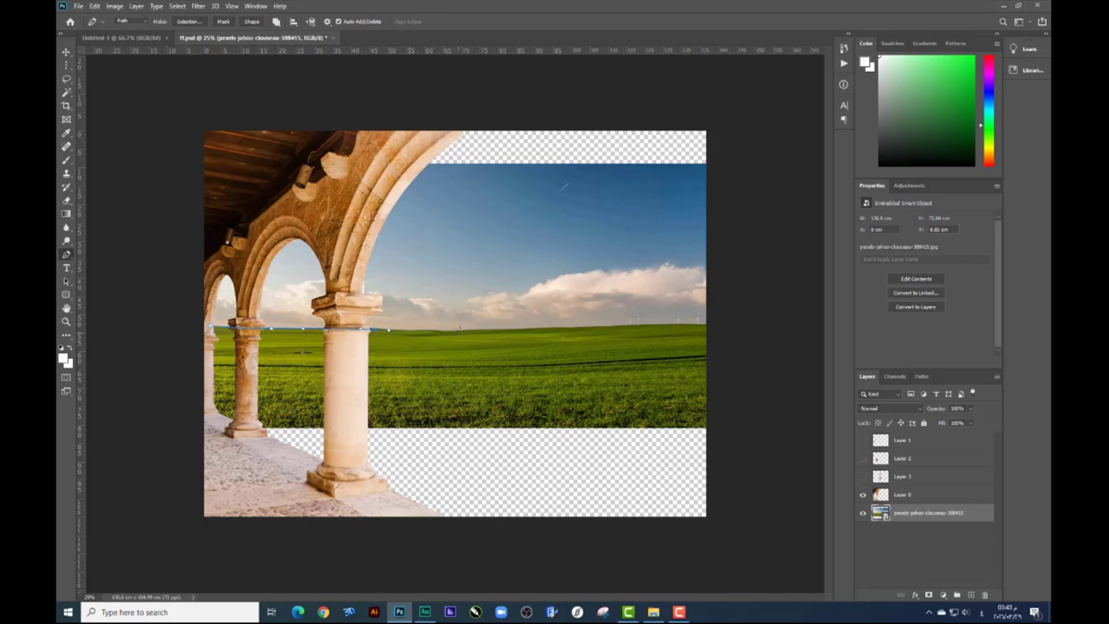
left_click(709, 326)
left_click_drag(791, 159, 693, 131)
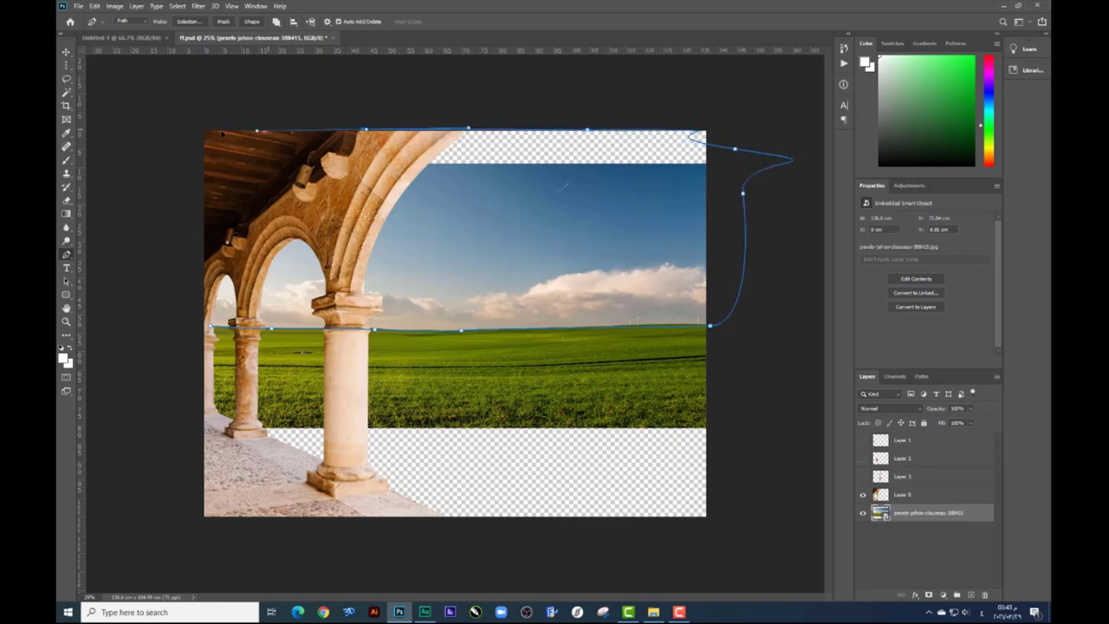
left_click(243, 112)
Rasterize the field layer, delete the selected sky, and raise the remaining grass strip
key("ctrl+Return")
right_click(908, 512)
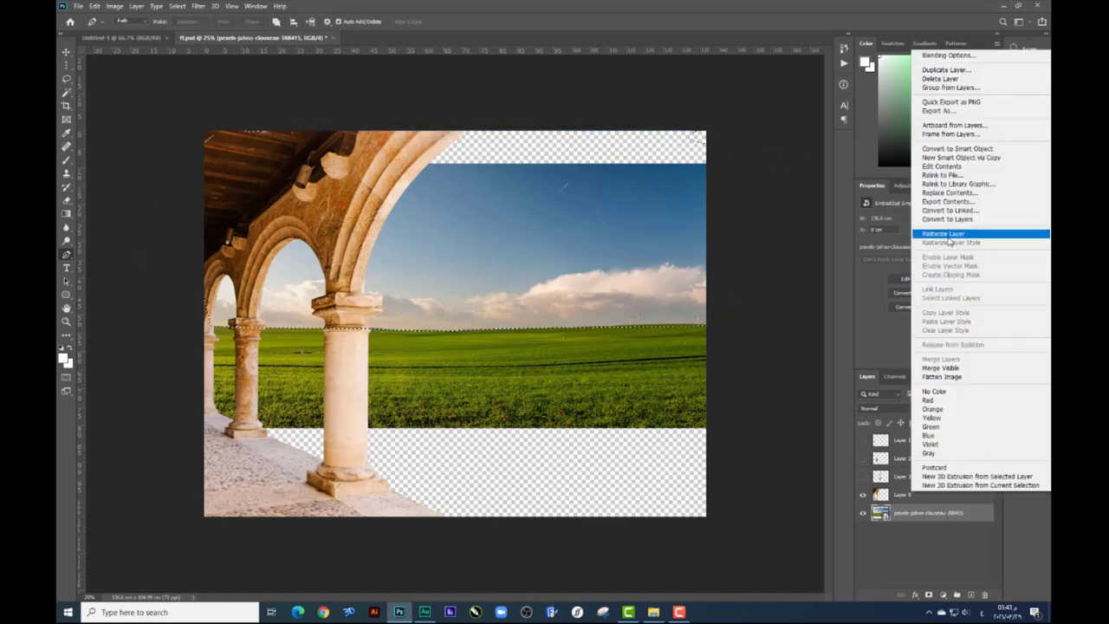
left_click(949, 239)
key("Delete")
key("ctrl+d")
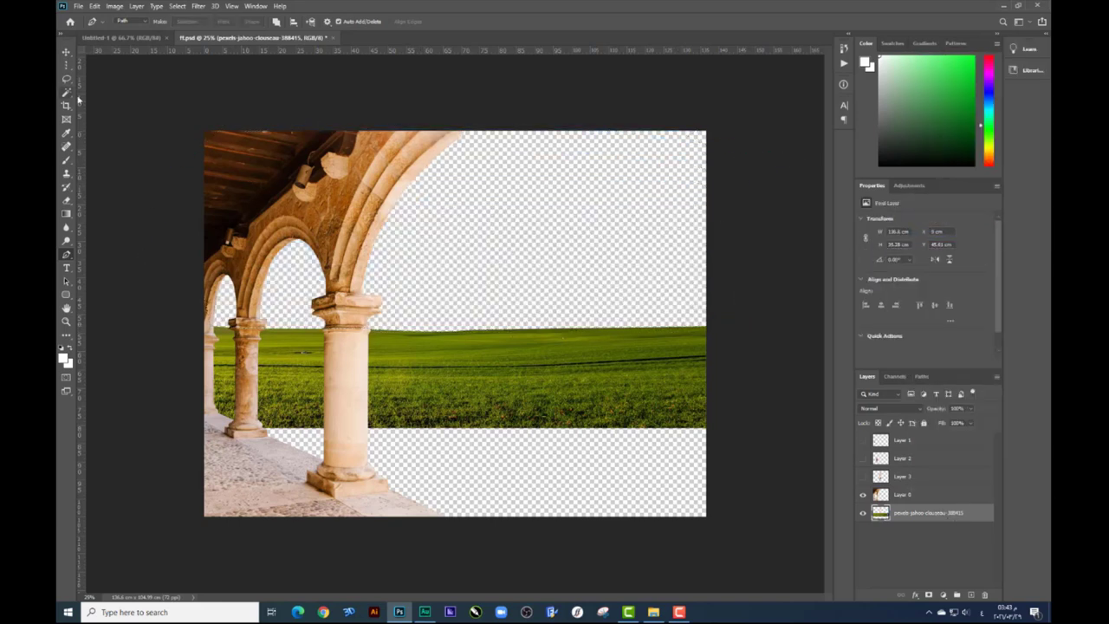
left_click(67, 54)
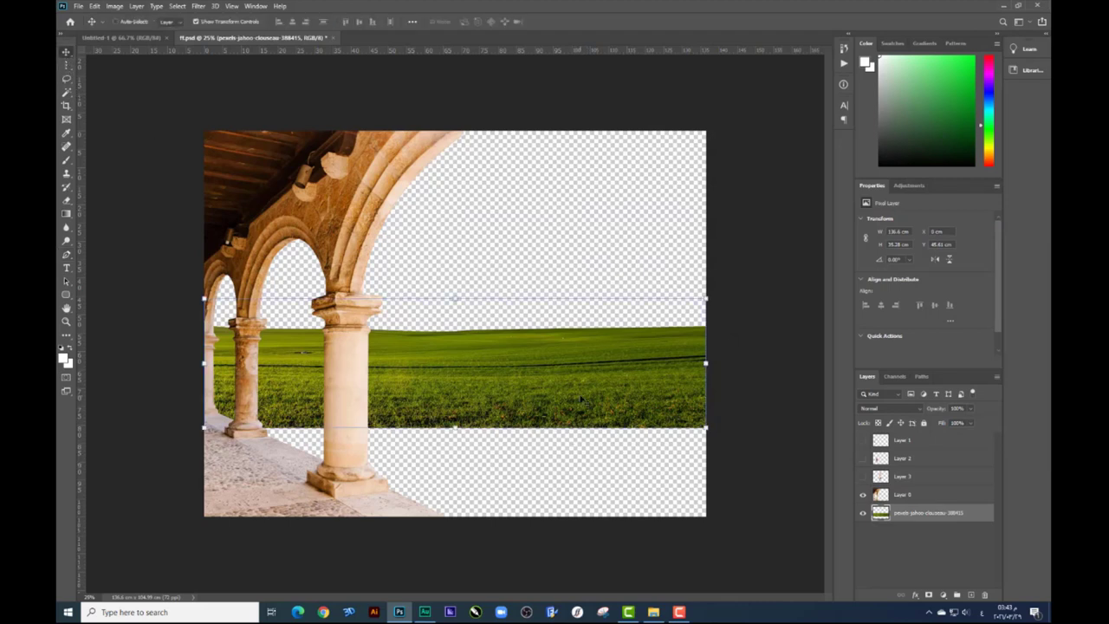
mouse_move(596, 371)
left_mouse_down()
mouse_move(606, 356)
mouse_move(603, 418)
left_mouse_up()
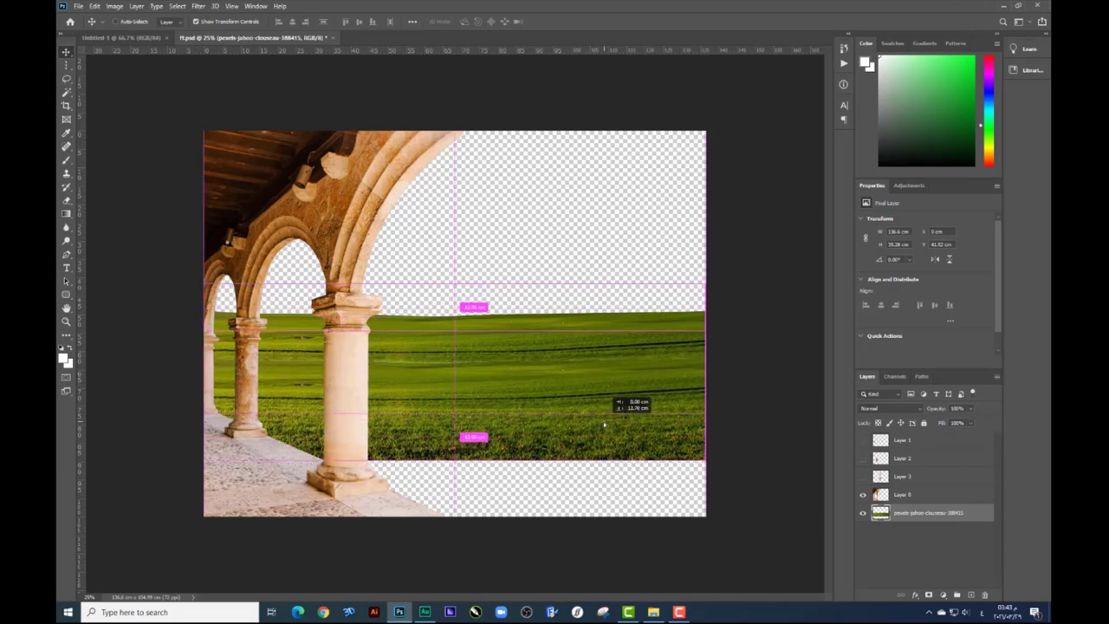
key("ctrl+z")
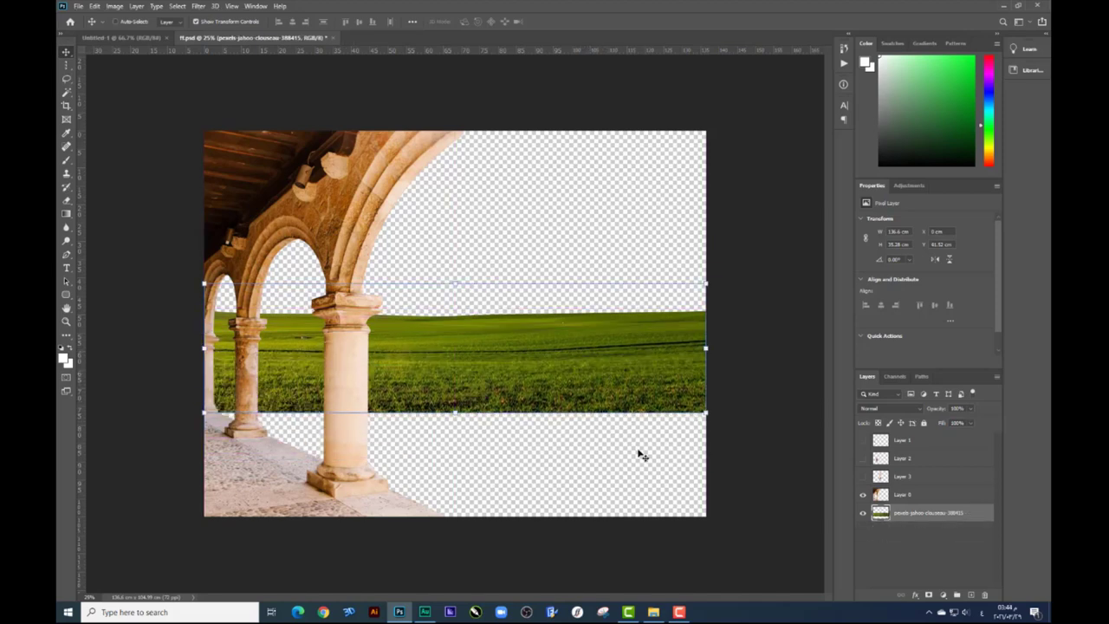
Place the second field photo from File Explorer onto the poster
left_click(654, 611)
mouse_move(400, 135)
left_mouse_down()
mouse_move(515, 469)
mouse_move(488, 416)
left_mouse_up()
left_click_drag(563, 363, 498, 414)
key("Return")
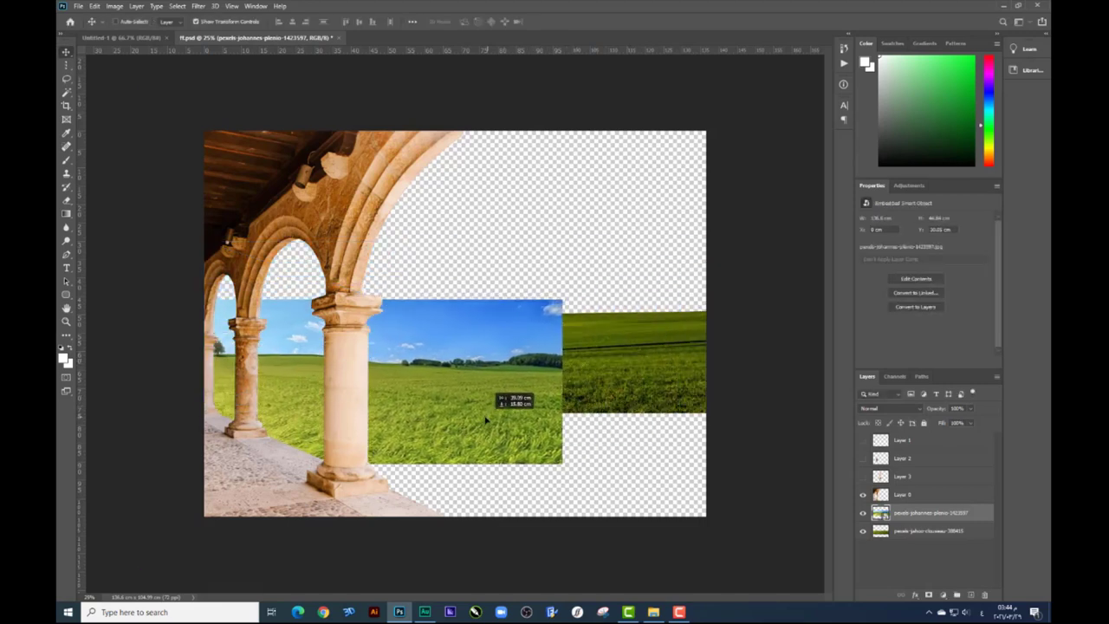
Path around the second photo's sky, rasterize the layer, and delete the sky
left_click(65, 255)
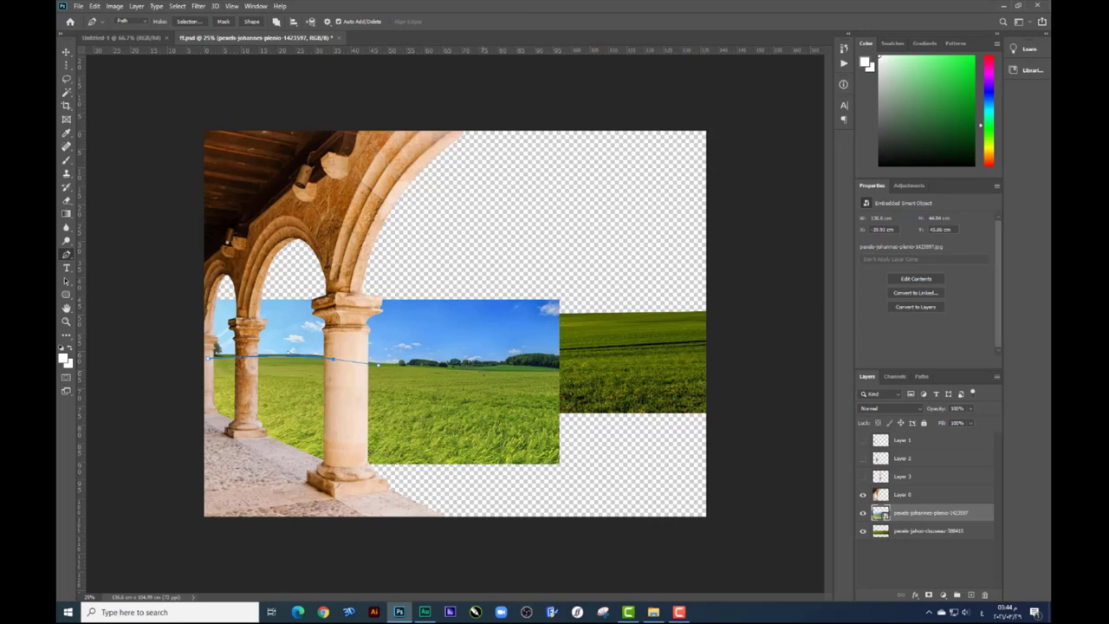
left_click_drag(406, 230, 195, 252)
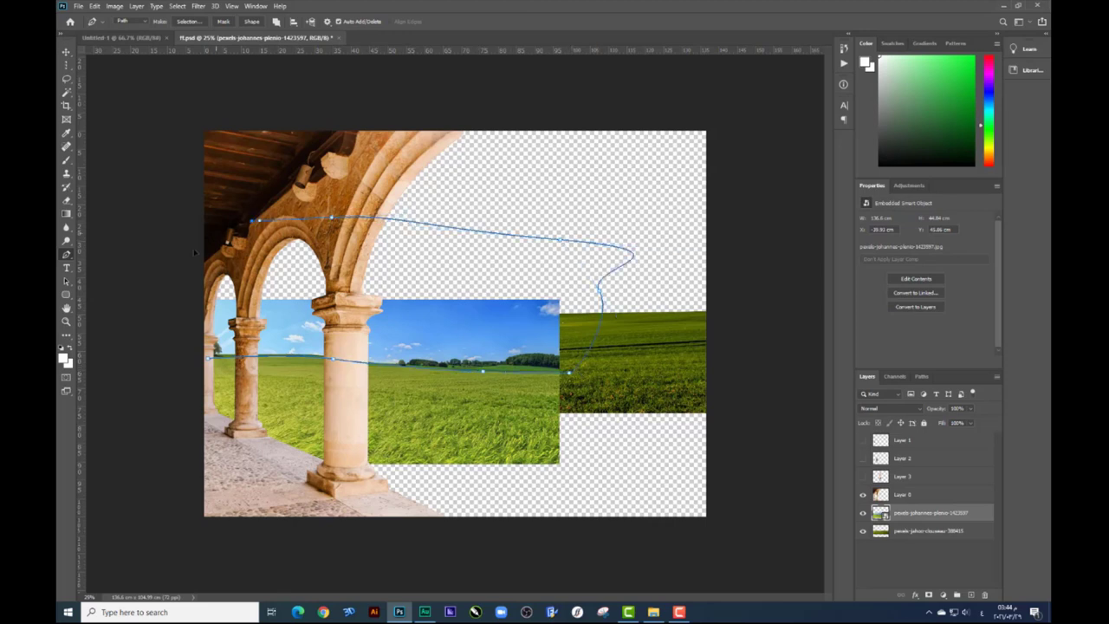
key("ctrl+Return")
right_click(909, 517)
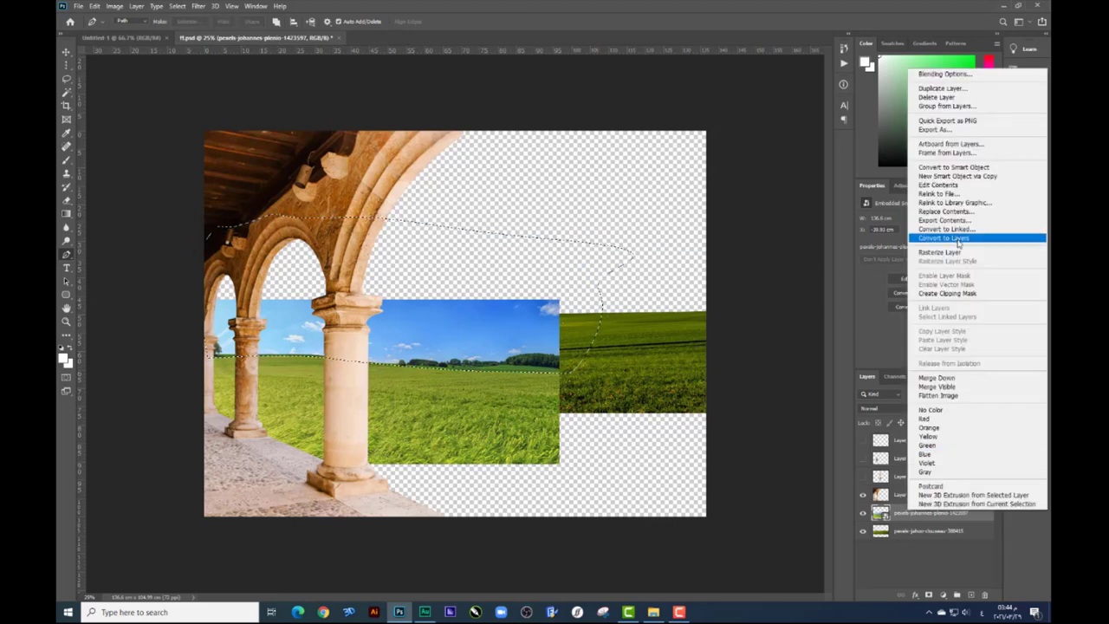
left_click(961, 253)
key("Delete")
key("ctrl+d")
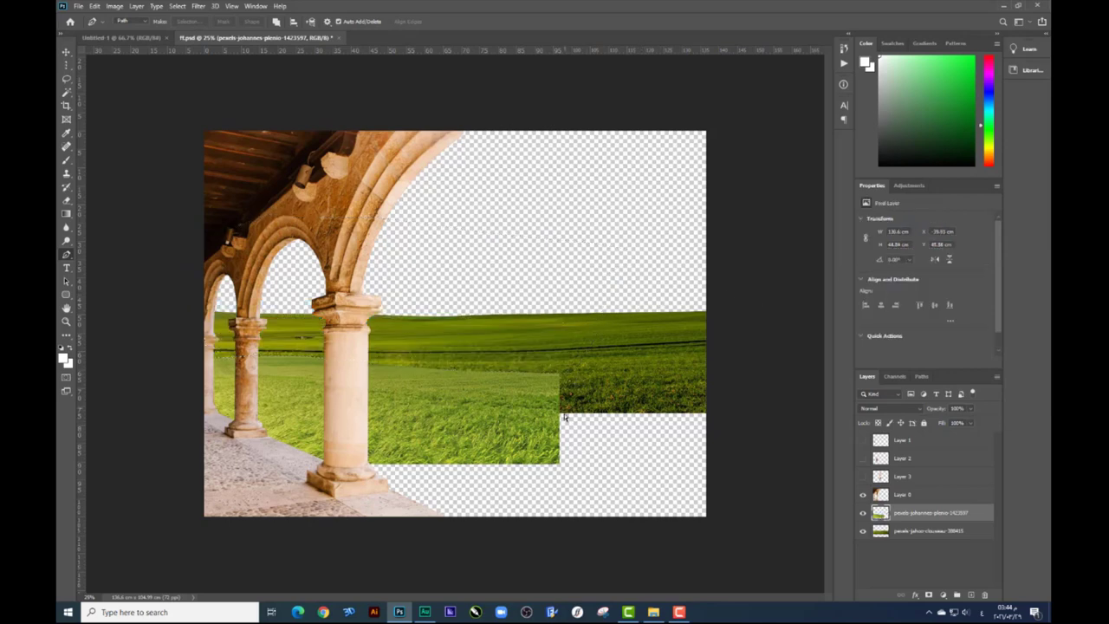
Free Transform the grass layer wider to both the right and left
key("ctrl+t")
left_click_drag(562, 418, 715, 373)
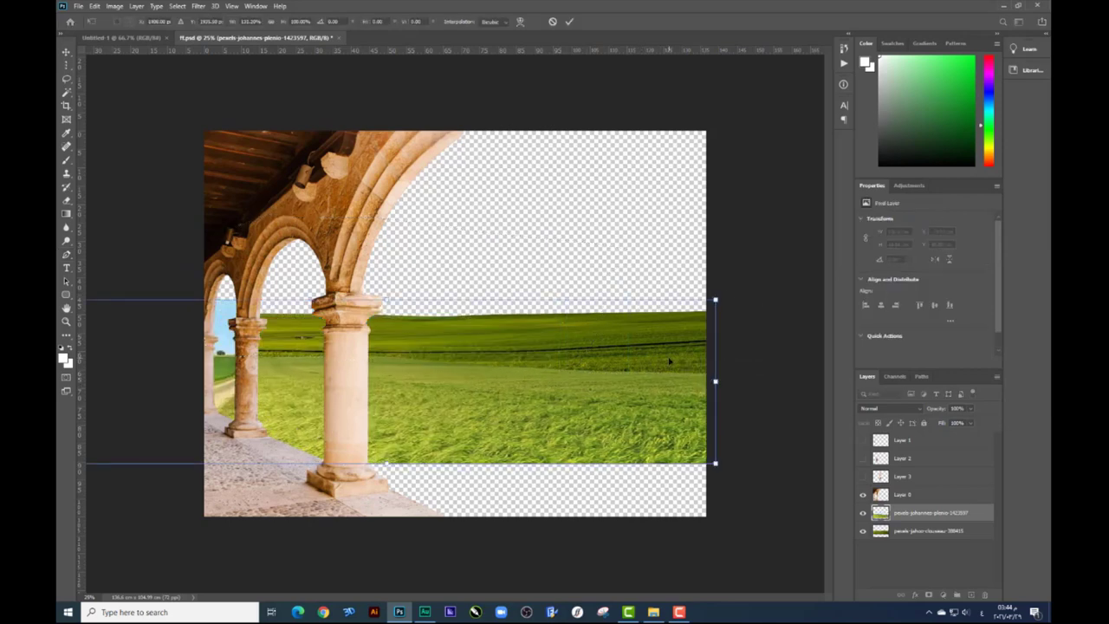
key("ctrl+minus")
left_click_drag(189, 359, 140, 358)
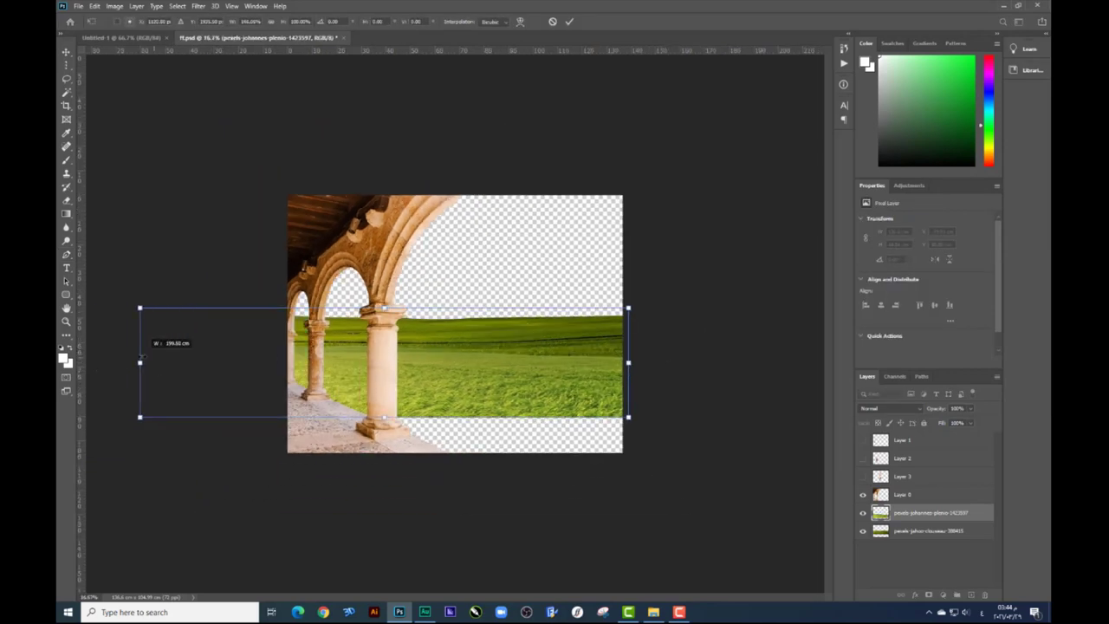
key("Return")
key("ctrl+plus")
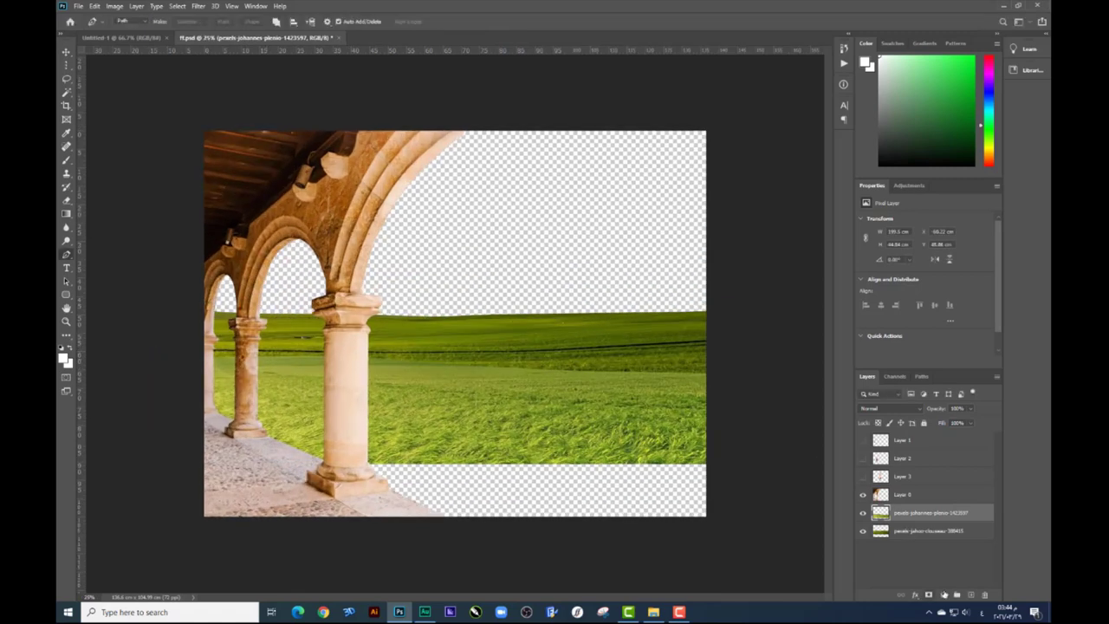
Darken the grass with a clipped Brightness/Contrast adjustment and merge it in
left_click(943, 595)
left_click(970, 444)
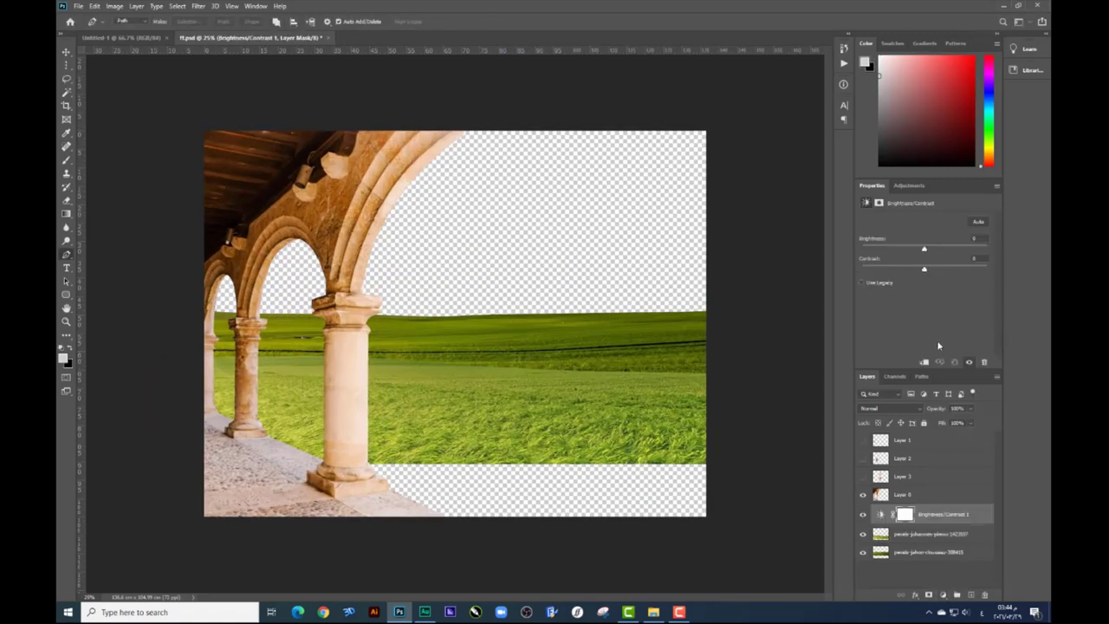
left_click(926, 362)
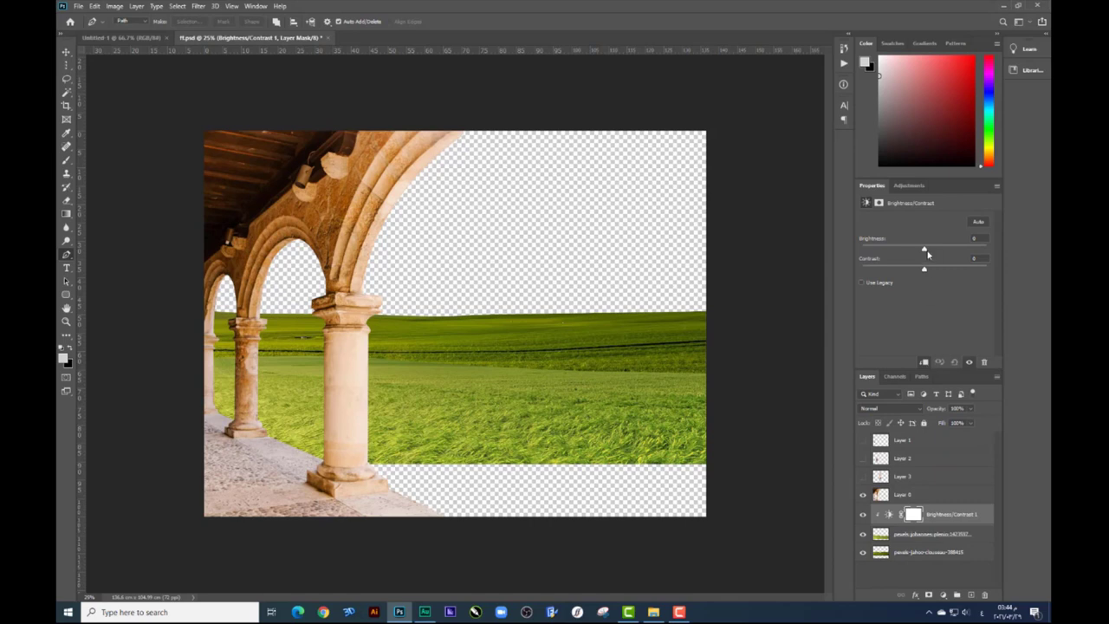
left_click_drag(915, 253, 904, 251)
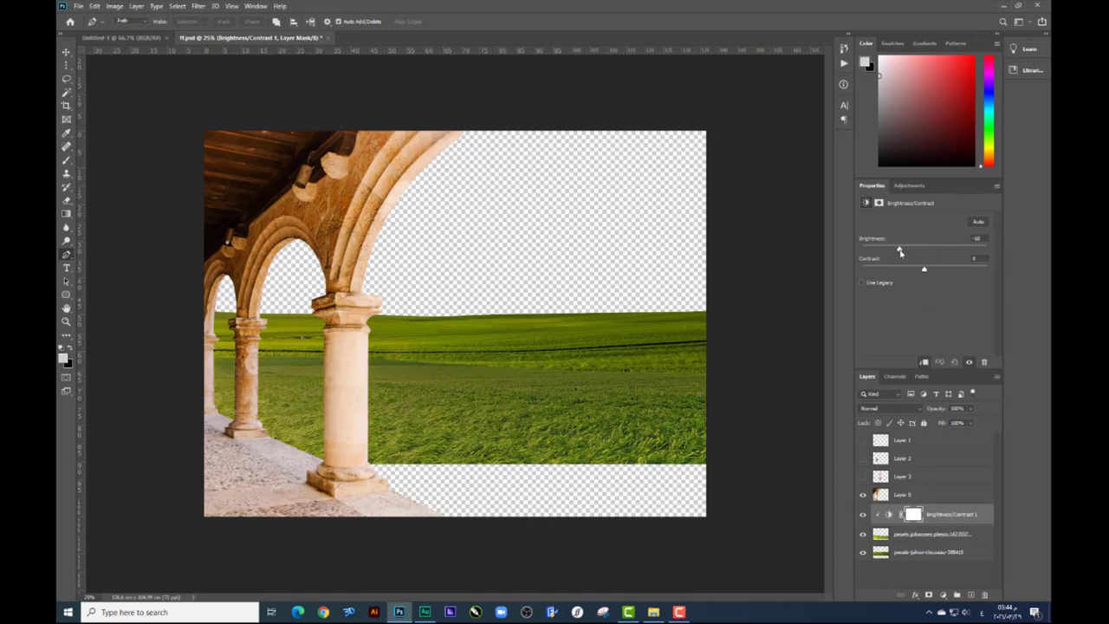
key("ctrl+e")
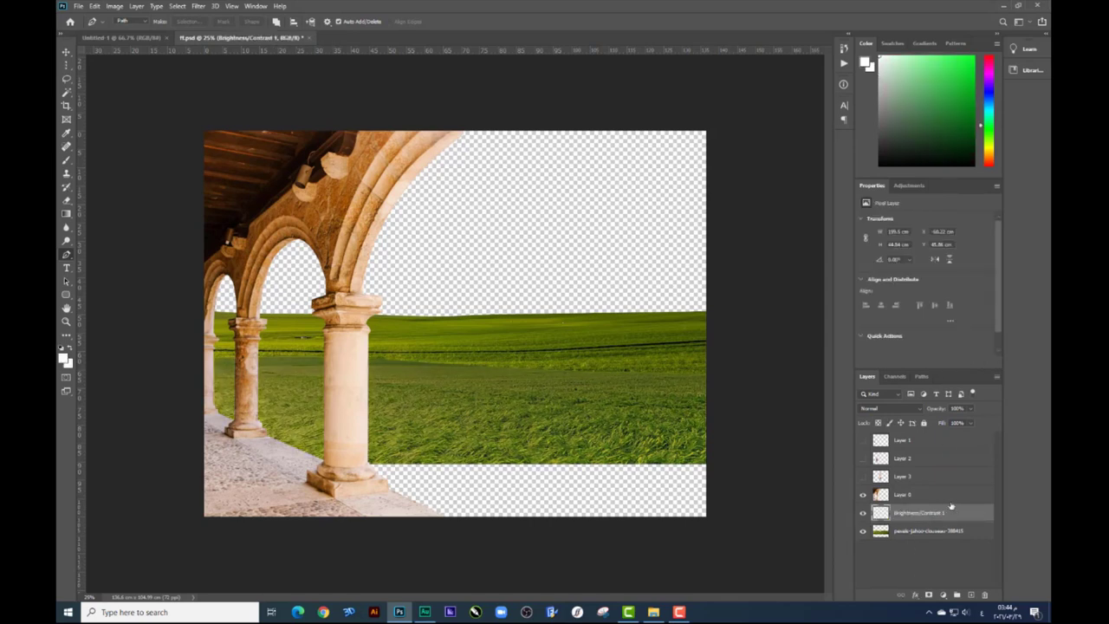
Try the Eraser and Brush tools, opening and closing the brush tip settings
key("e")
right_click(668, 378)
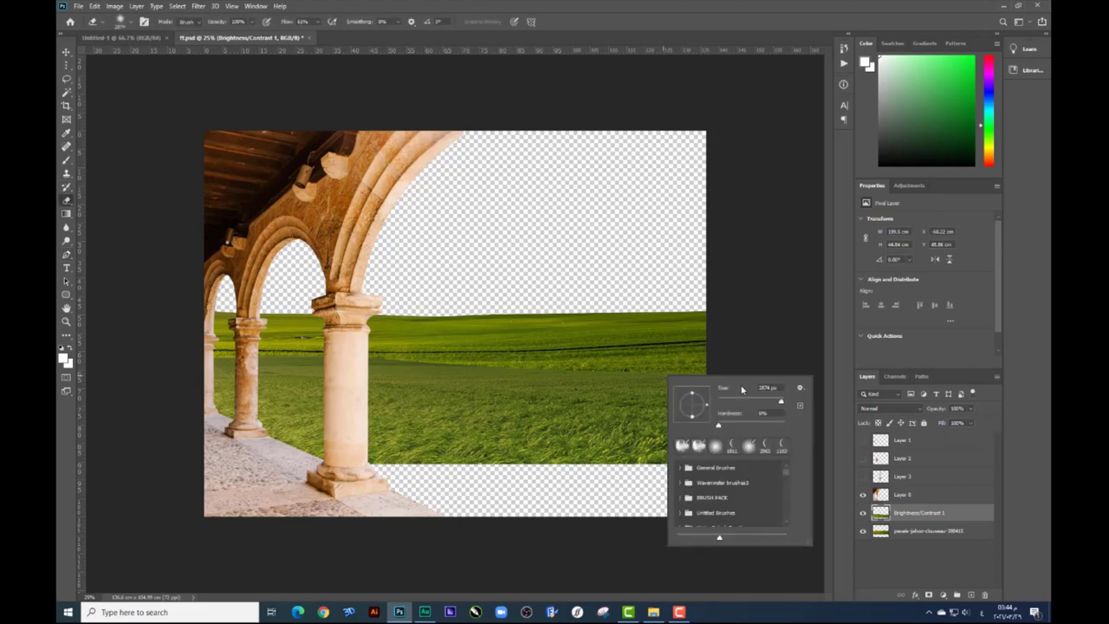
key("Escape")
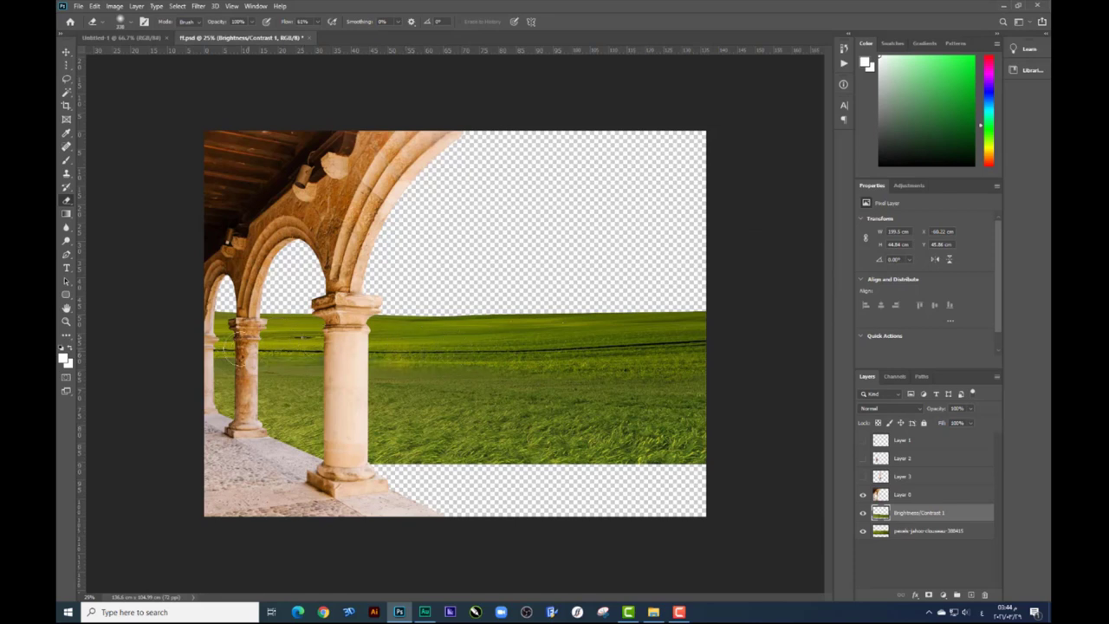
right_click(513, 355)
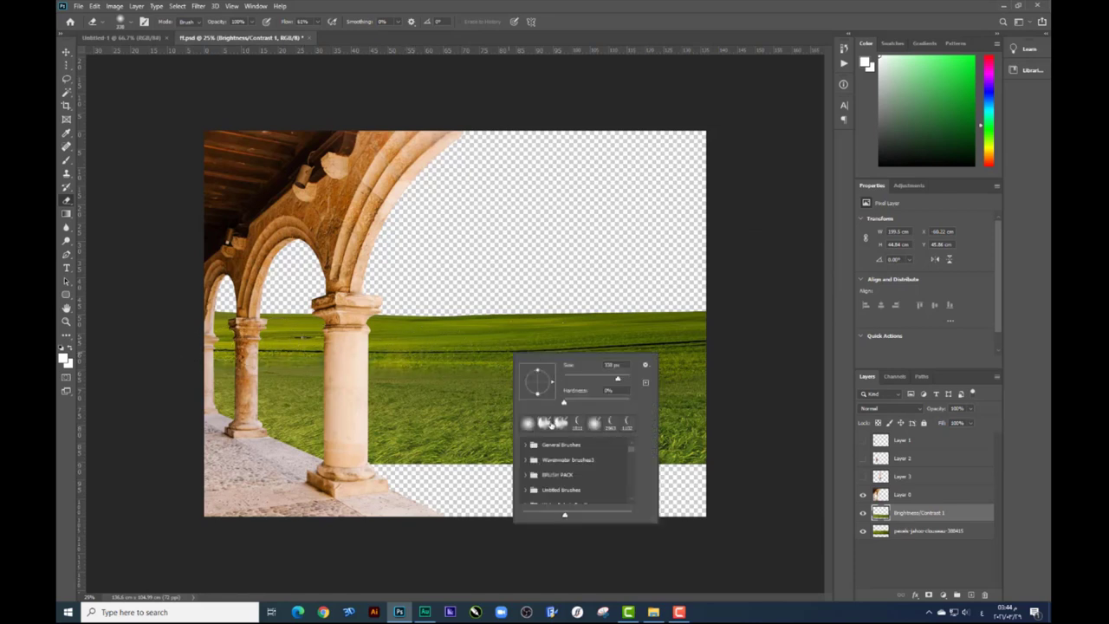
key("b")
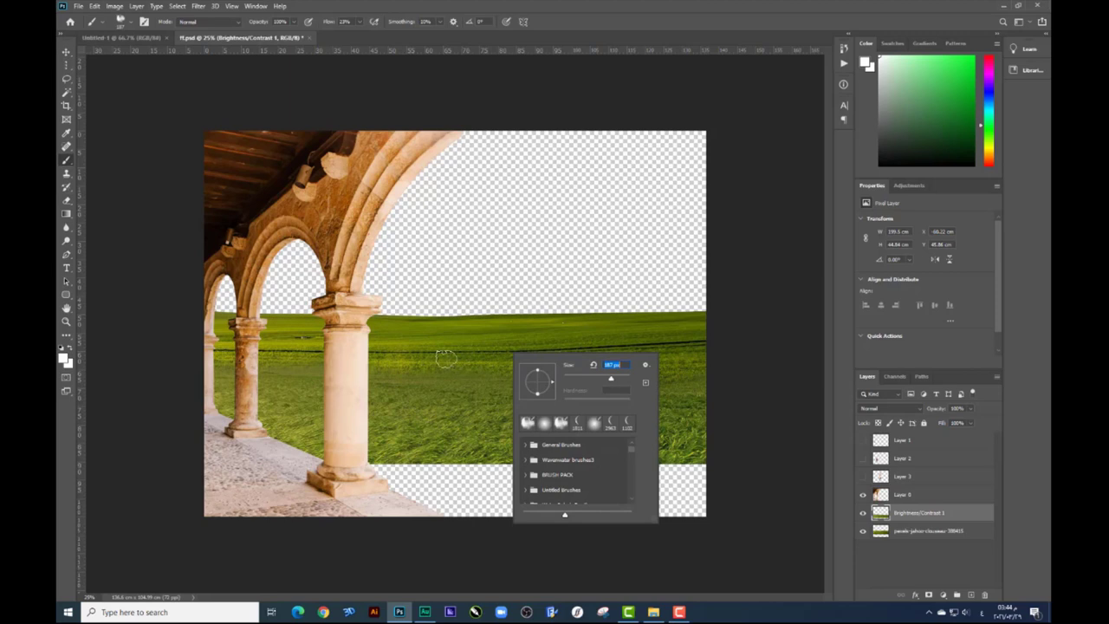
key("Return")
left_click(67, 201)
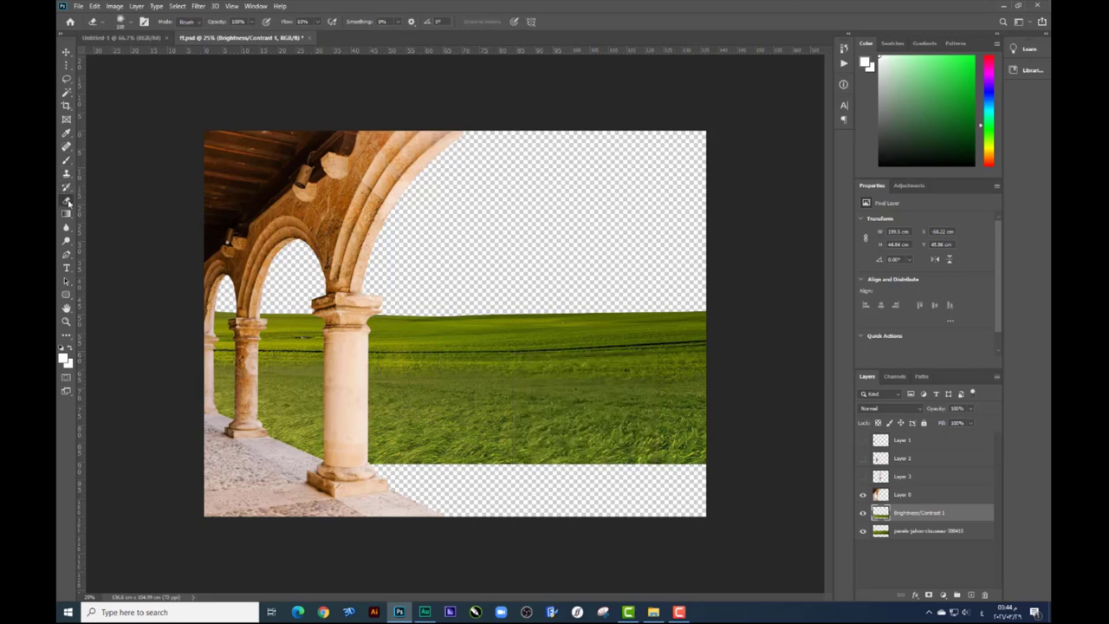
Pick Soft Round 300, then a textured pen tip, from BRUSH PACK; undo a test stroke
right_click(626, 424)
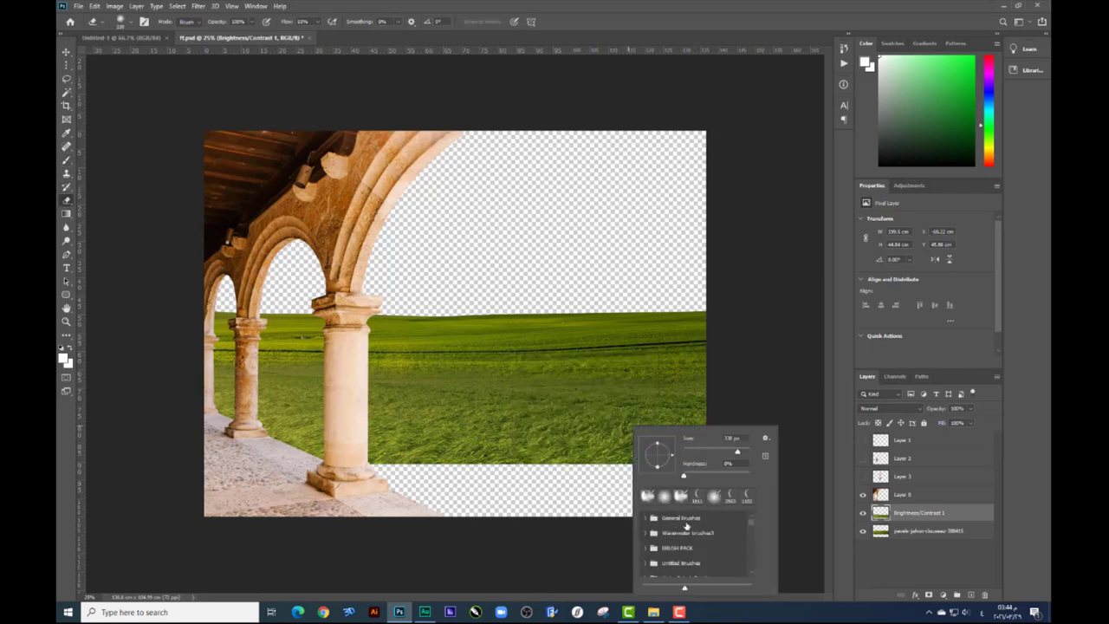
scroll(686, 525, "down", 1)
left_click(649, 540)
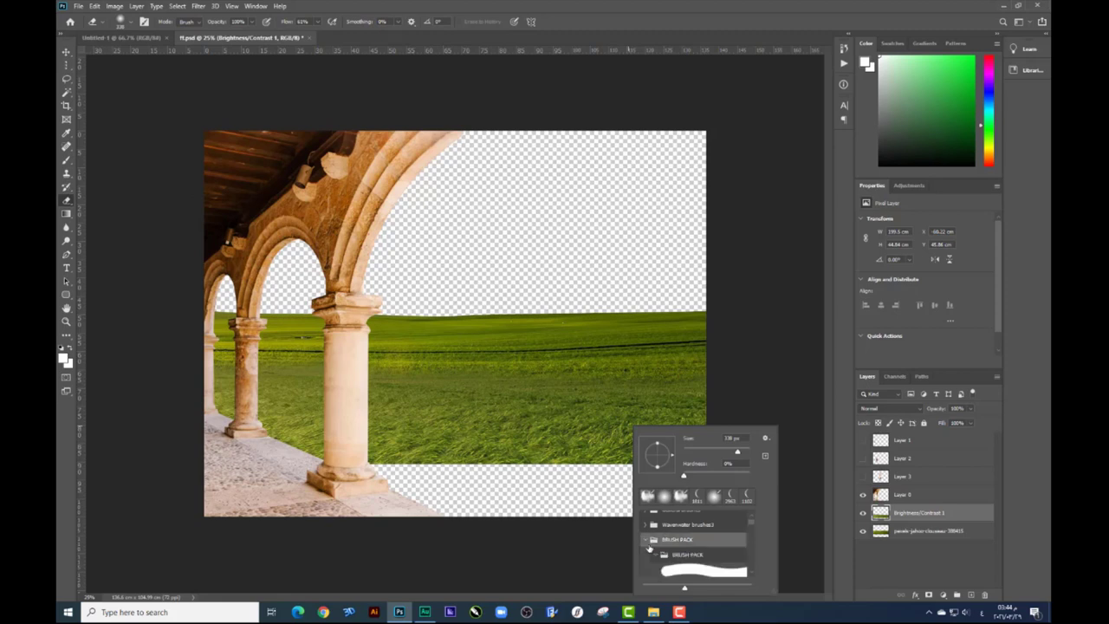
scroll(667, 554, "down", 1)
left_click(676, 564)
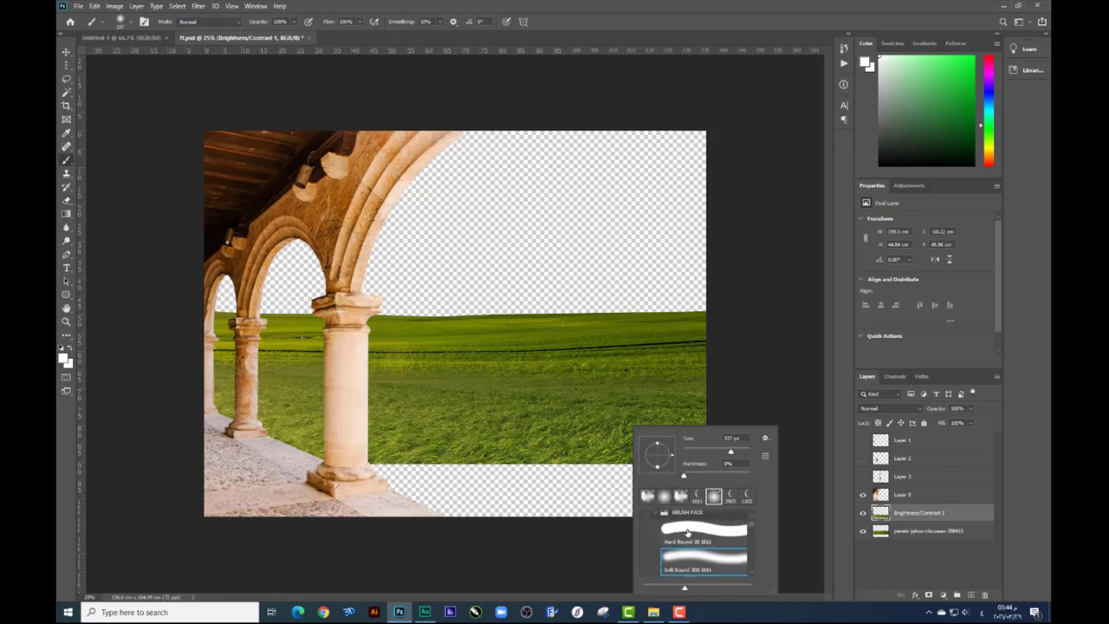
scroll(689, 535, "down", 1)
scroll(695, 544, "down", 1)
scroll(700, 539, "down", 1)
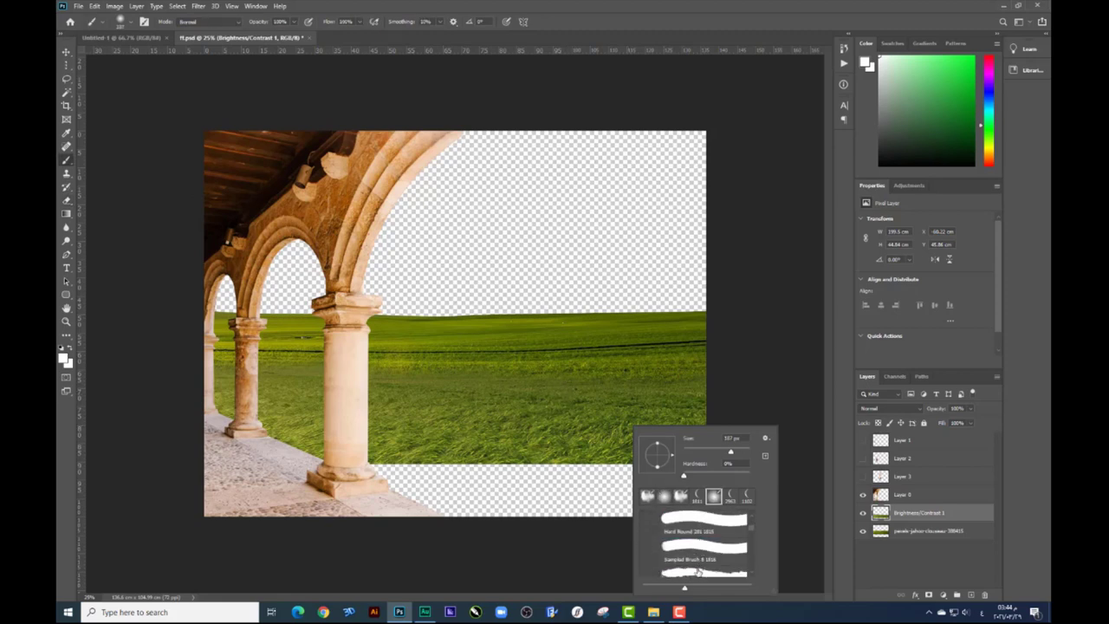
left_click(698, 572)
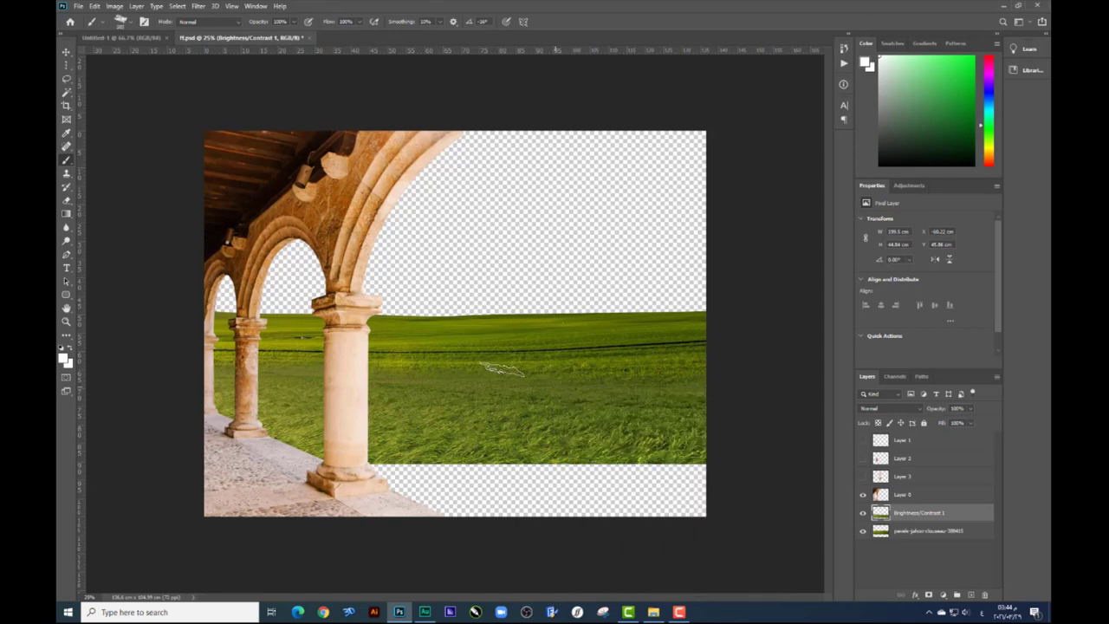
left_click_drag(520, 364, 451, 369)
key("ctrl+z")
key("e")
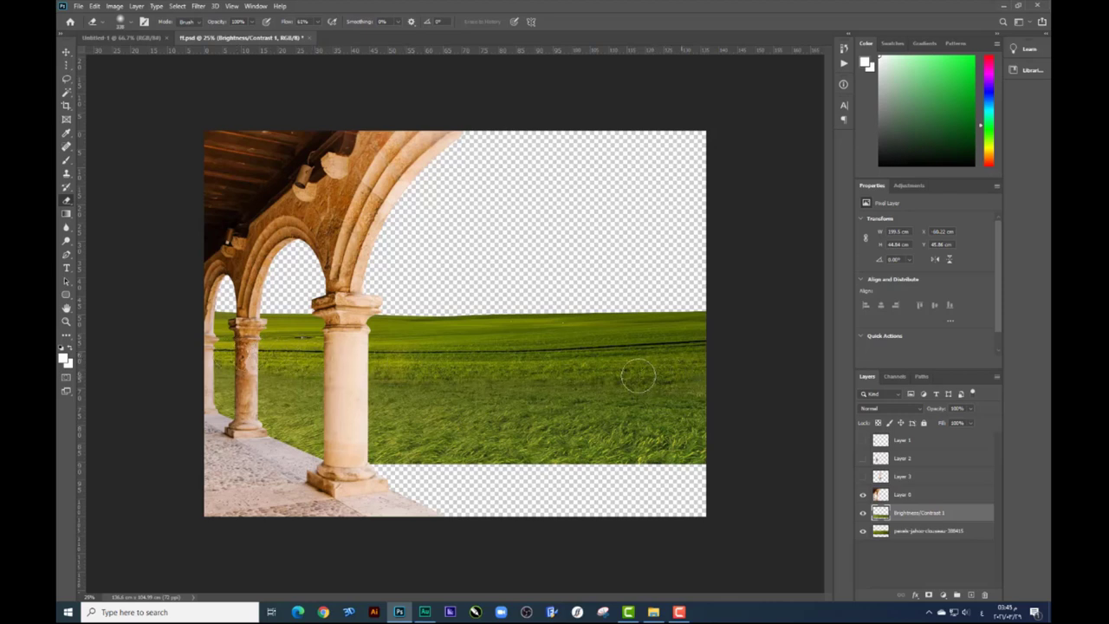
Darken the grass further with a second clipped Brightness/Contrast and merge it
left_click(66, 53)
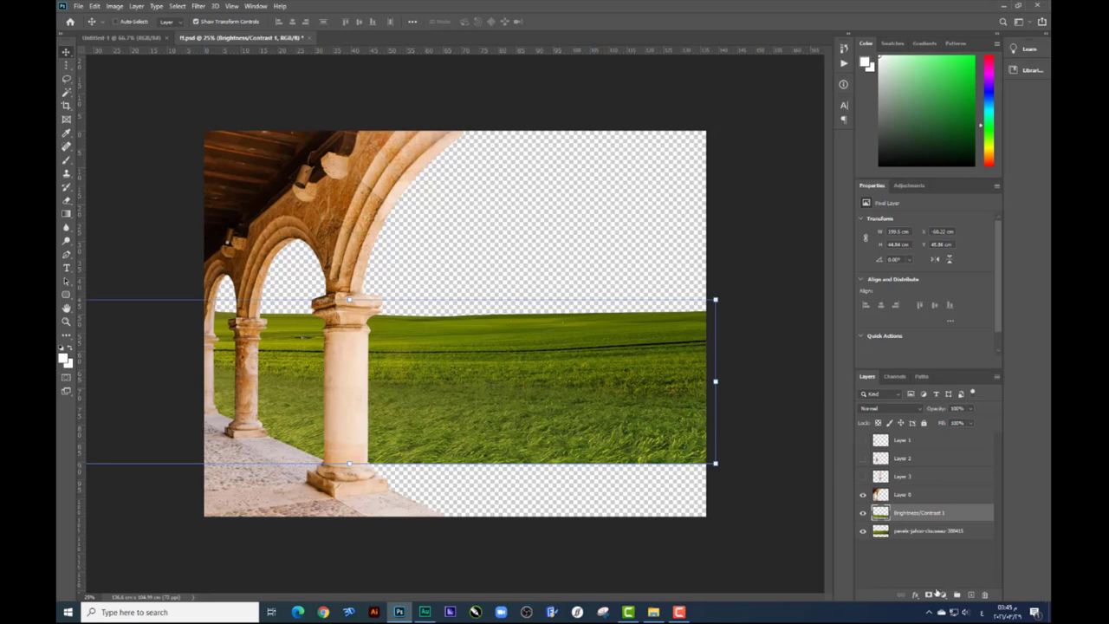
left_click(941, 594)
left_click(976, 449)
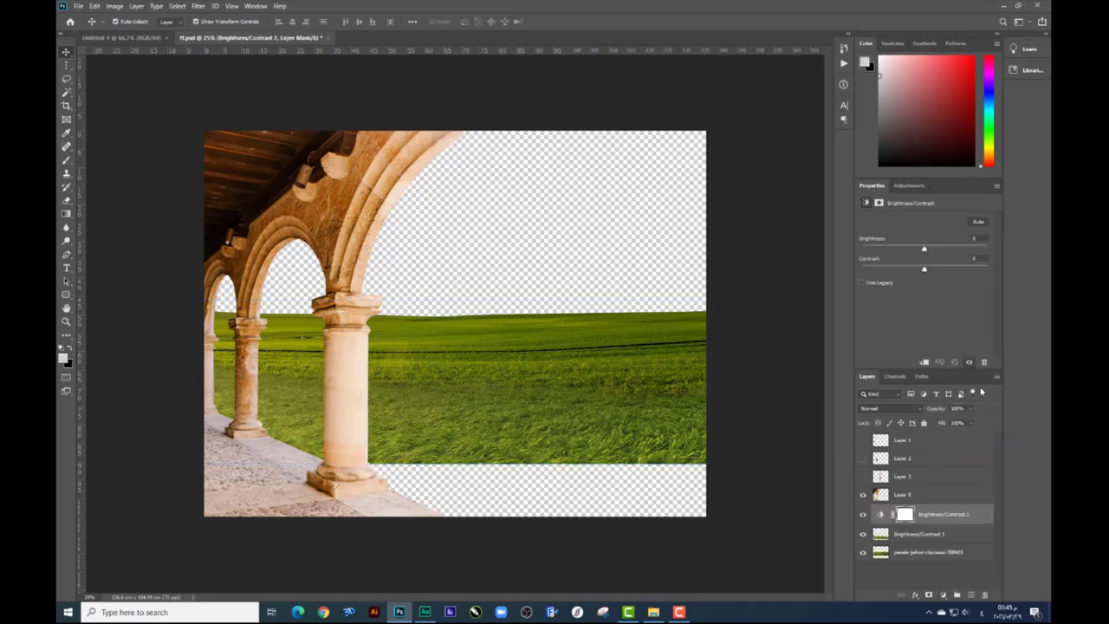
left_click(924, 361)
mouse_move(920, 251)
left_mouse_down()
mouse_move(909, 251)
mouse_move(957, 269)
left_mouse_up()
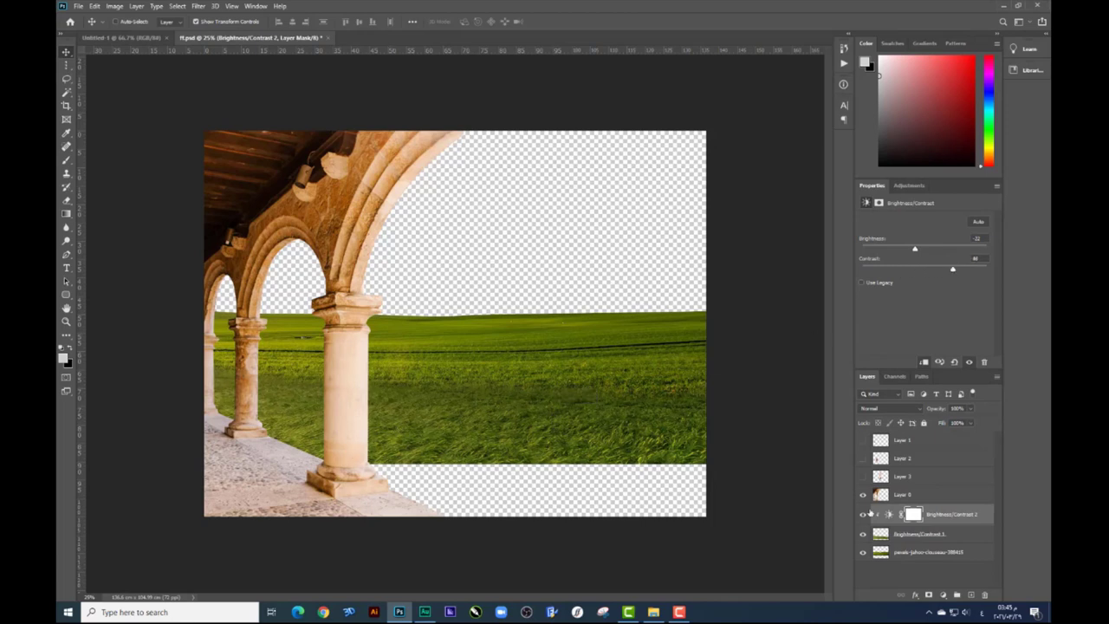
key("ctrl+e")
Shift the grass layers slightly upward and add a new empty layer above them
left_click_drag(590, 422, 591, 416)
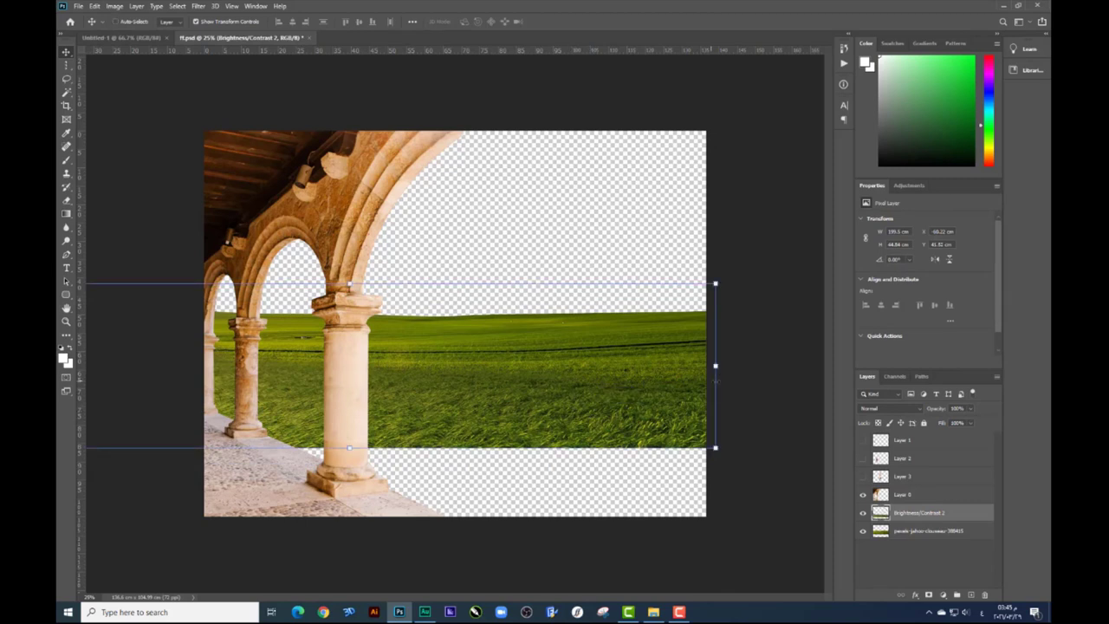
left_click_drag(598, 346, 598, 329)
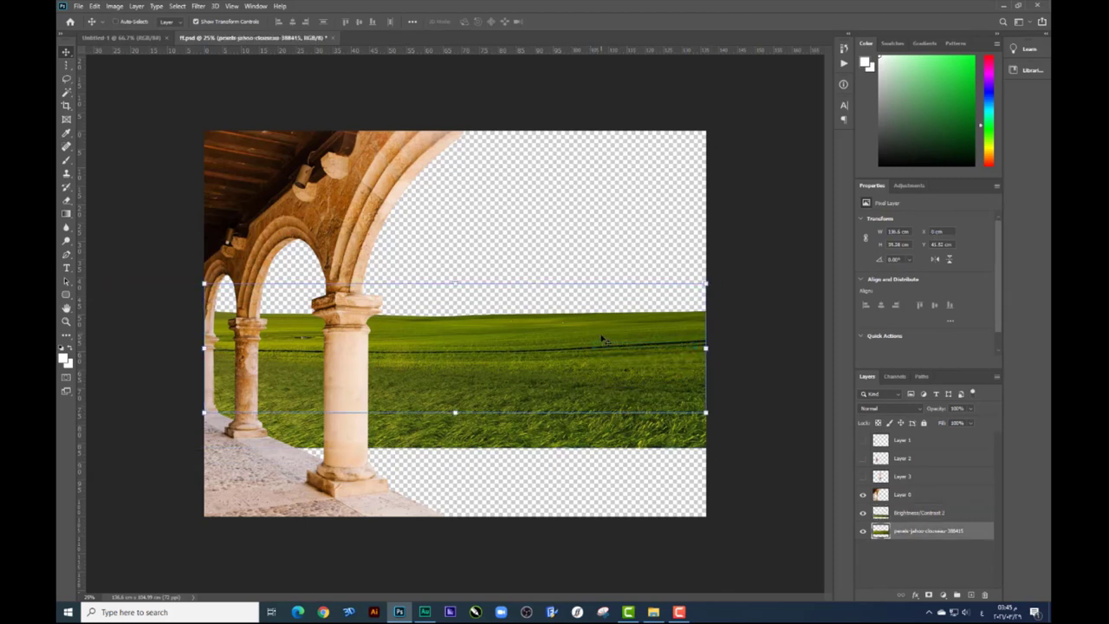
right_click(459, 375)
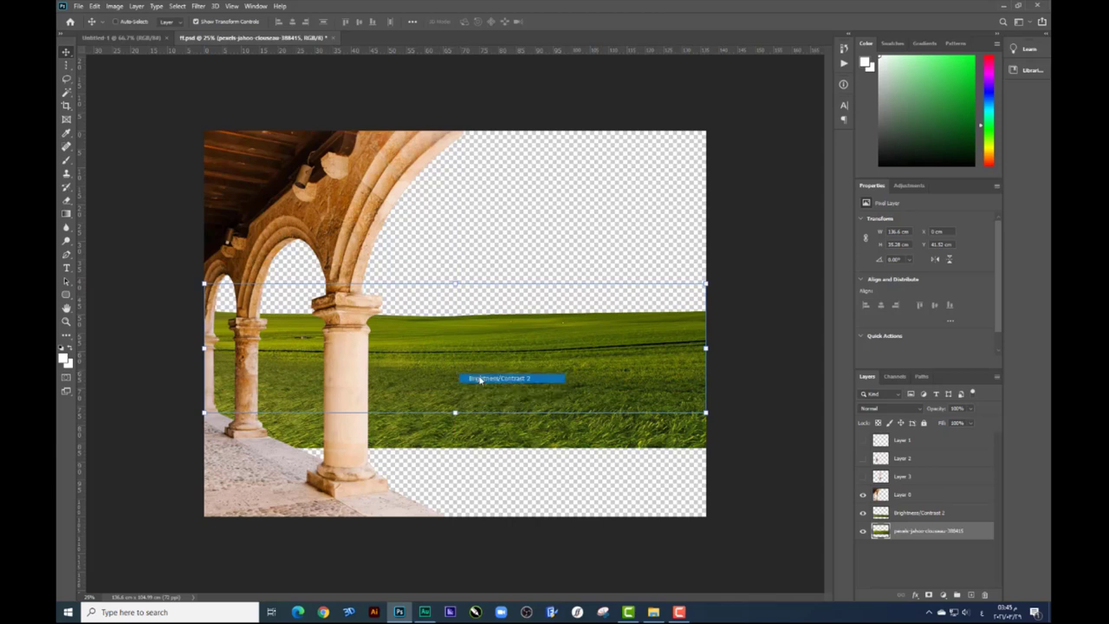
left_click(495, 376)
left_click_drag(498, 351, 474, 386)
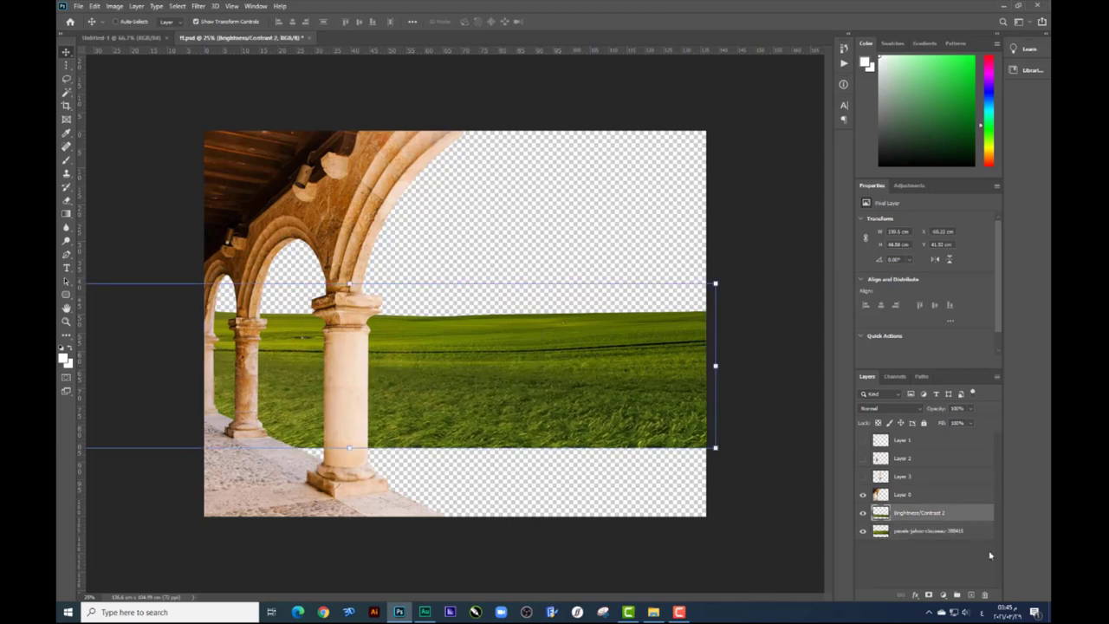
left_click(971, 595)
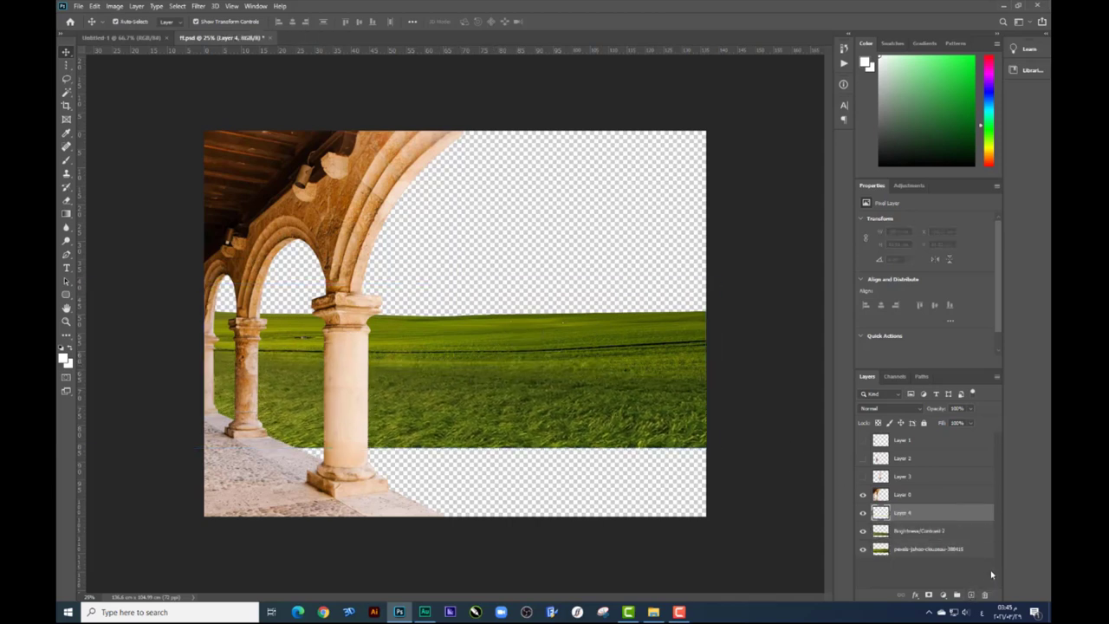
Paint a white stroke across the grass with a soft round brush
left_click(67, 162)
right_click(468, 383)
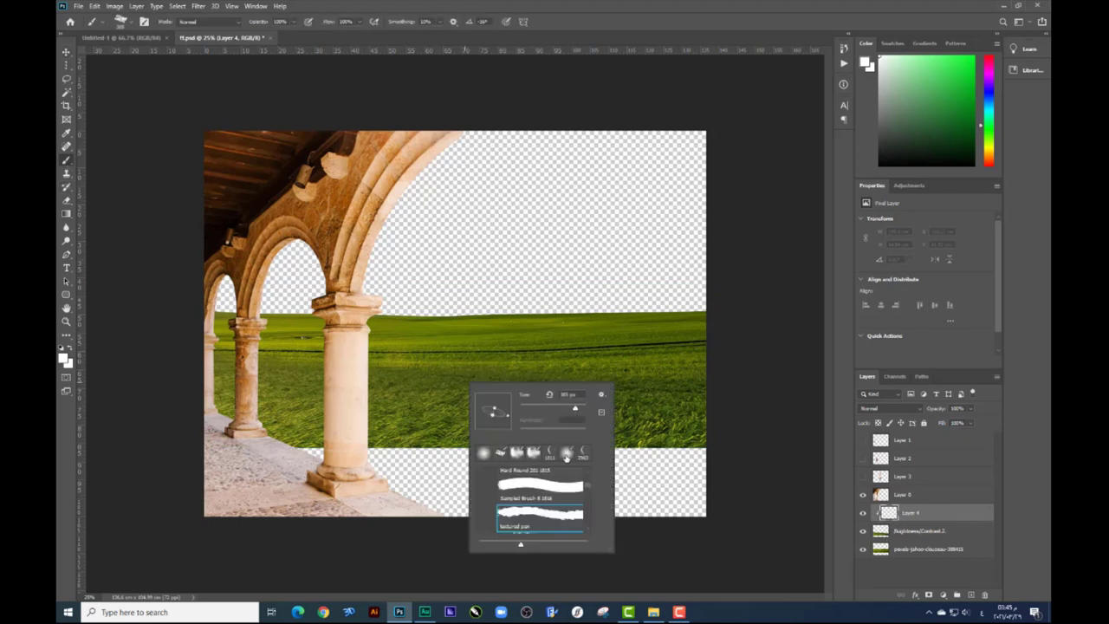
left_click(482, 452)
key("Return")
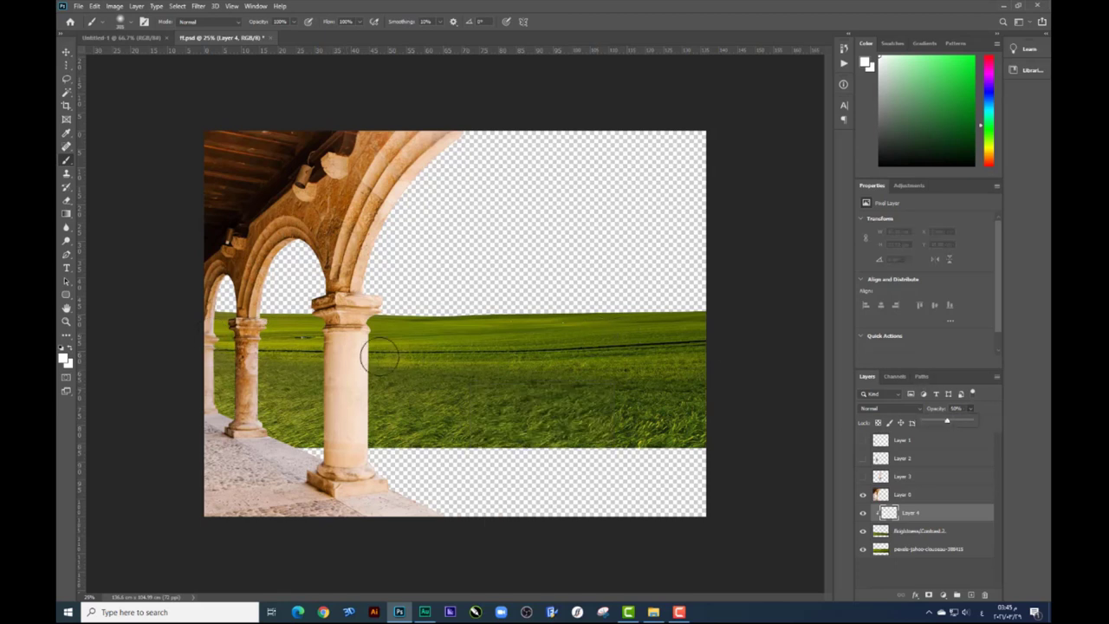
left_click_drag(382, 362, 685, 381)
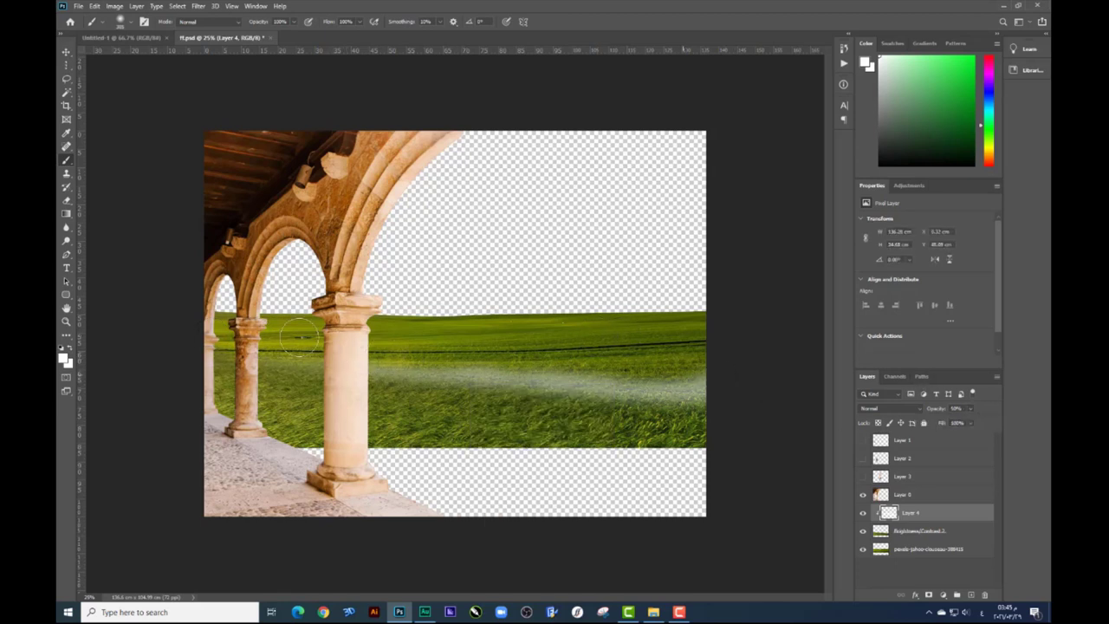
Set the mist layer to Soft Light, raise its opacity, and compare with it hidden
left_click(888, 408)
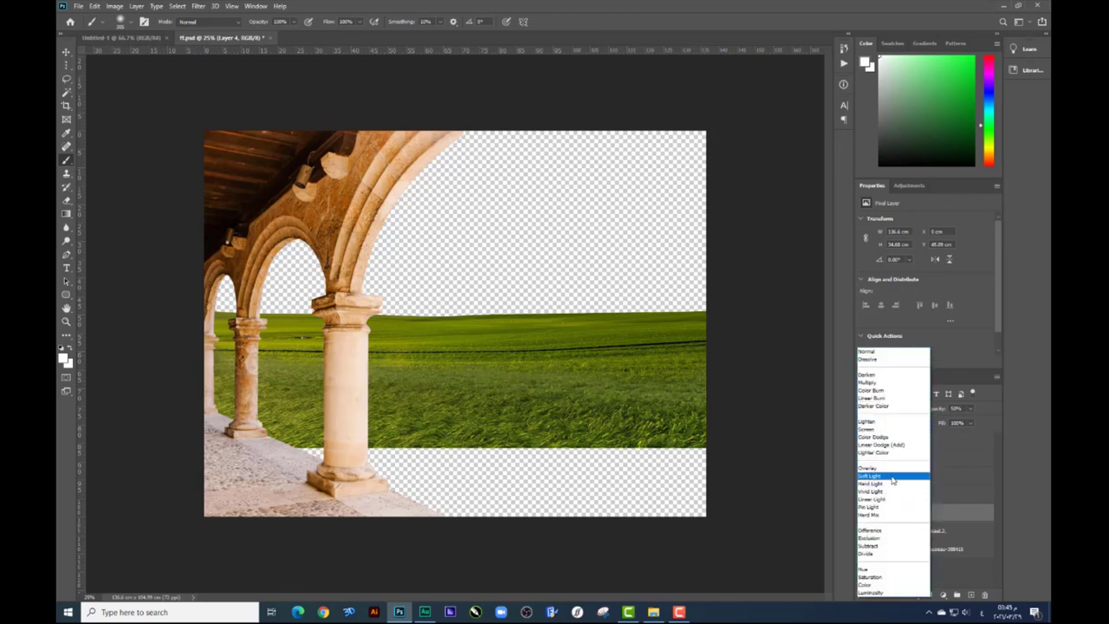
left_click(892, 477)
left_click_drag(980, 423, 976, 422)
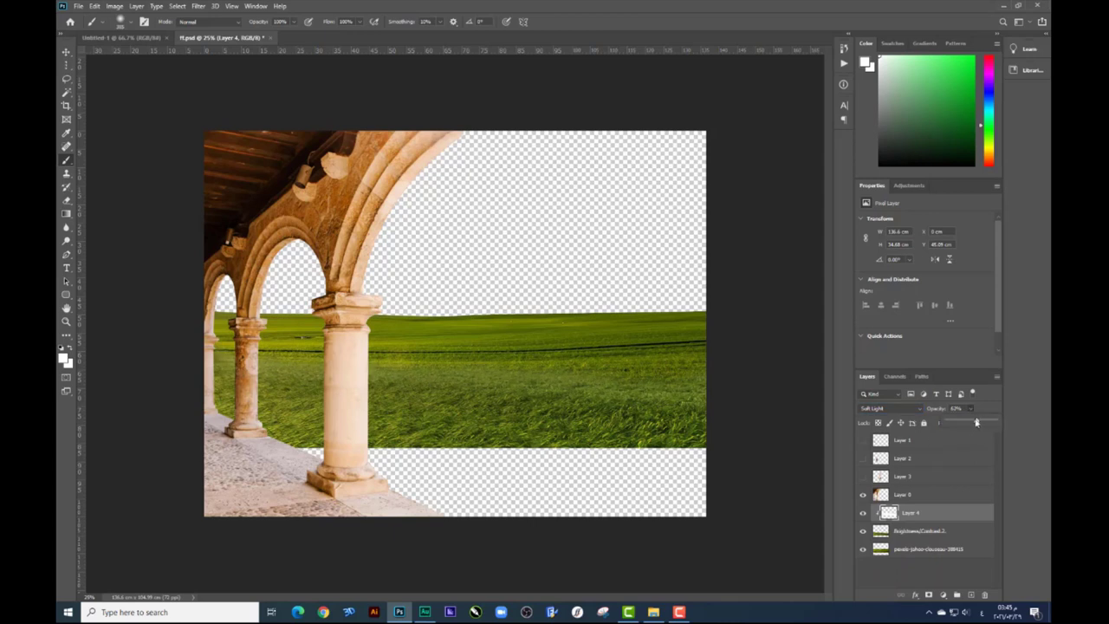
left_click(863, 512)
Select the bottom grass photo layer on the canvas and nudge it
left_click(66, 51)
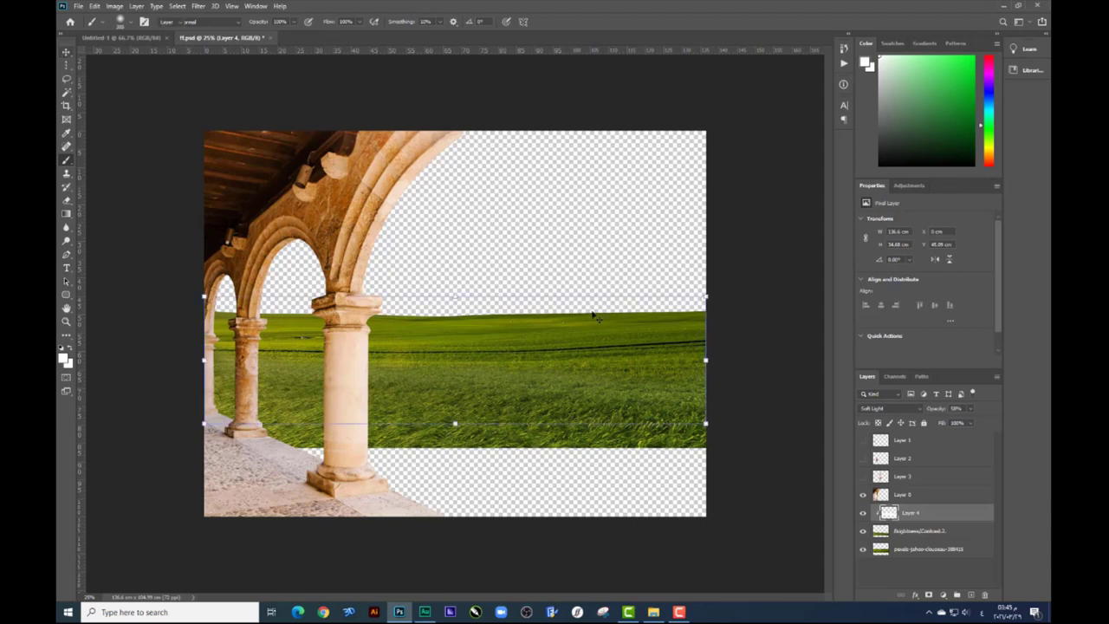
right_click(648, 331)
left_click(676, 337)
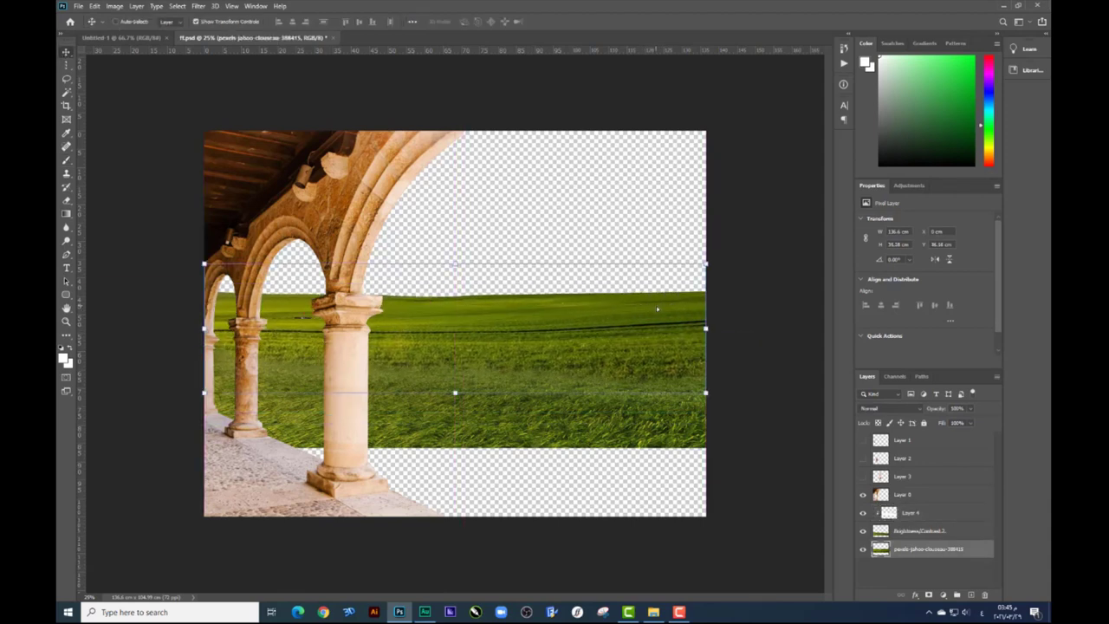
left_click_drag(660, 312, 660, 313)
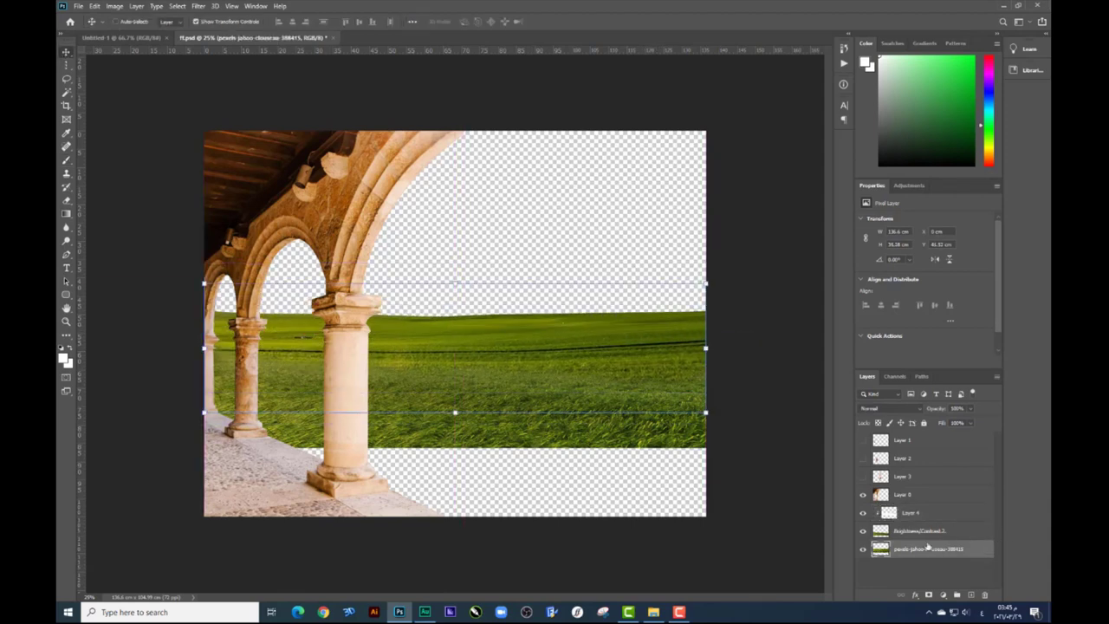
Copy a rectangular strip of the grass field onto a new layer
right_click(65, 66)
left_click(113, 75)
left_click_drag(705, 479, 188, 296)
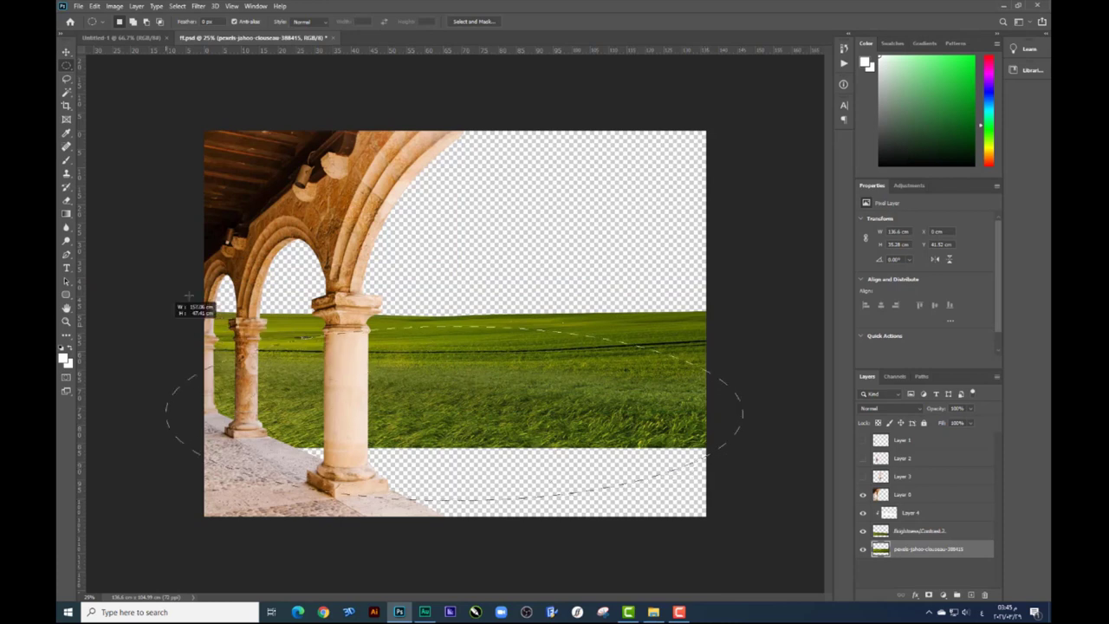
key("ctrl+d")
right_click(66, 65)
left_click(112, 67)
left_click_drag(705, 498, 167, 323)
key("ctrl+j")
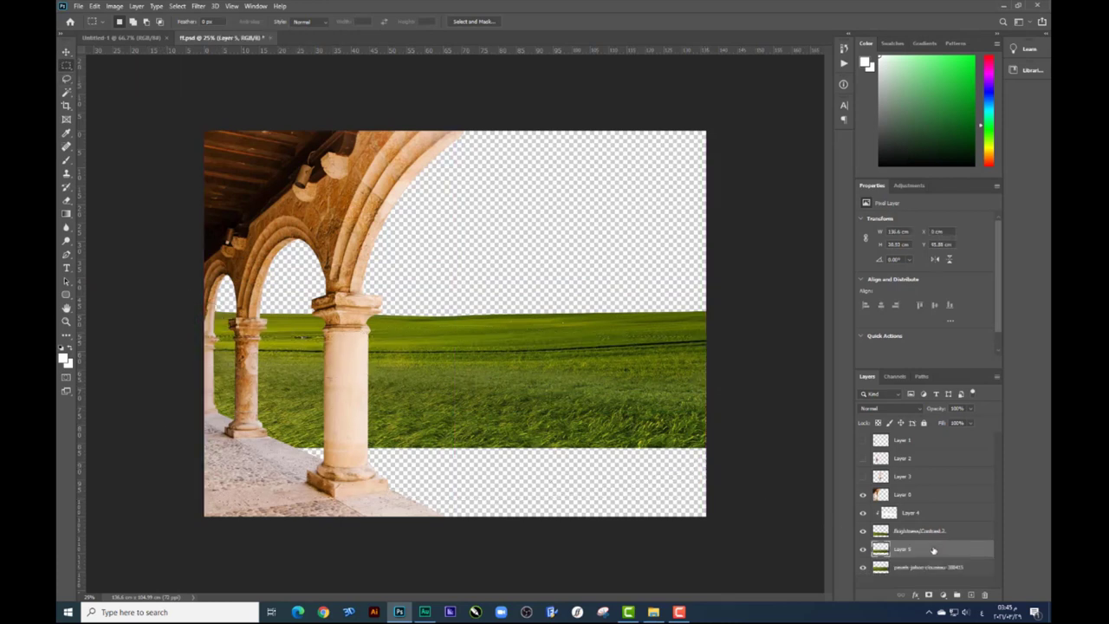
Place the grass copy behind the pillars and stretch it down to the canvas bottom
left_click_drag(933, 552, 934, 487)
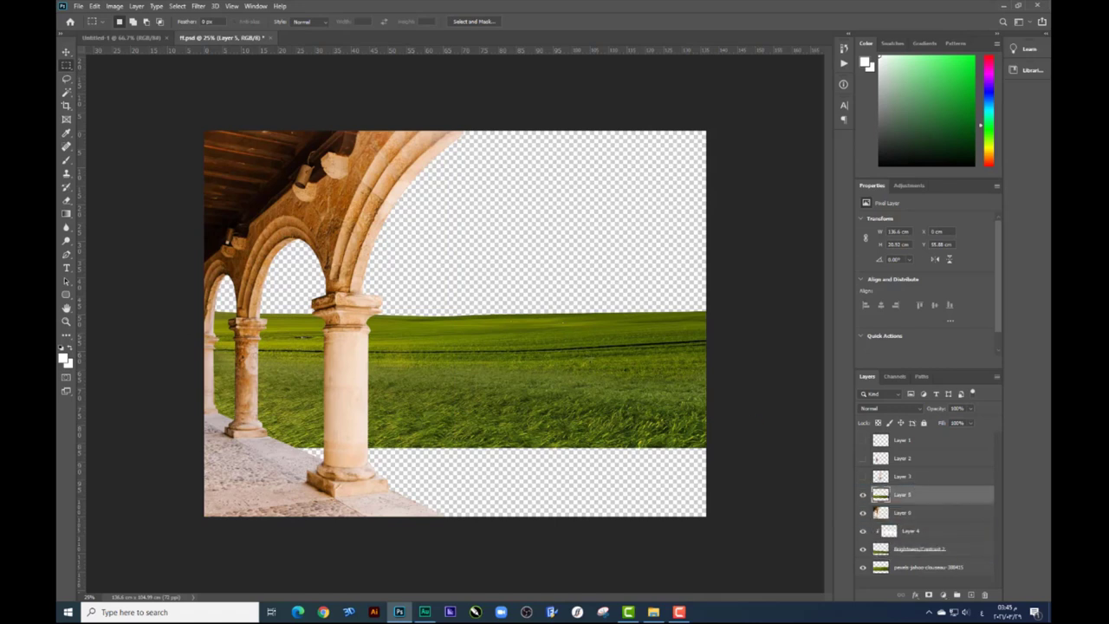
left_click(65, 52)
left_click_drag(636, 410, 652, 501)
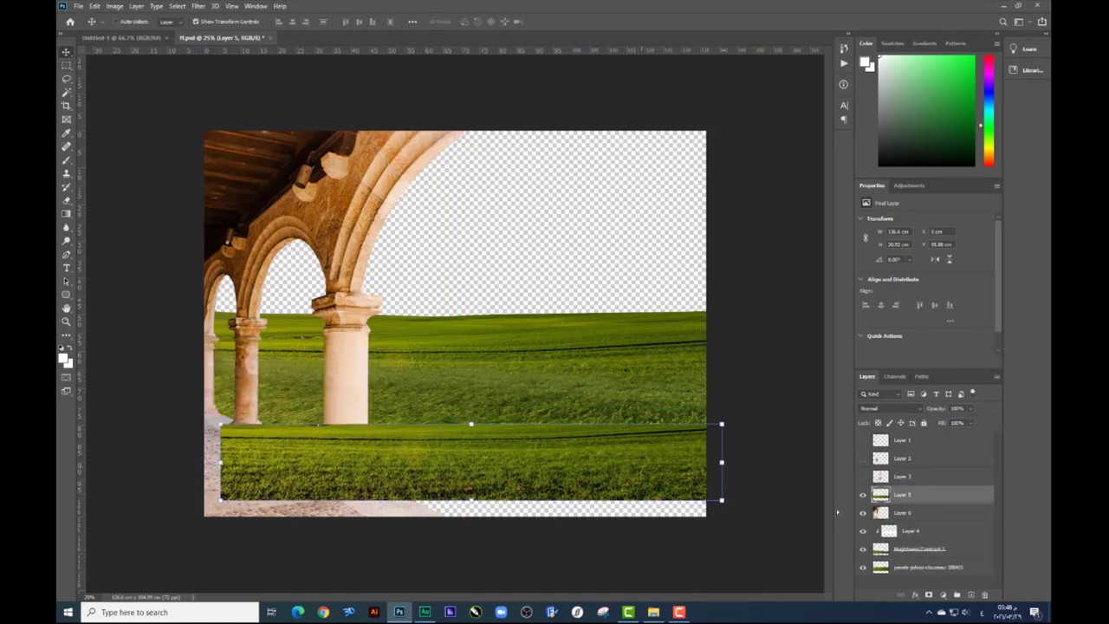
left_click_drag(924, 500, 924, 520)
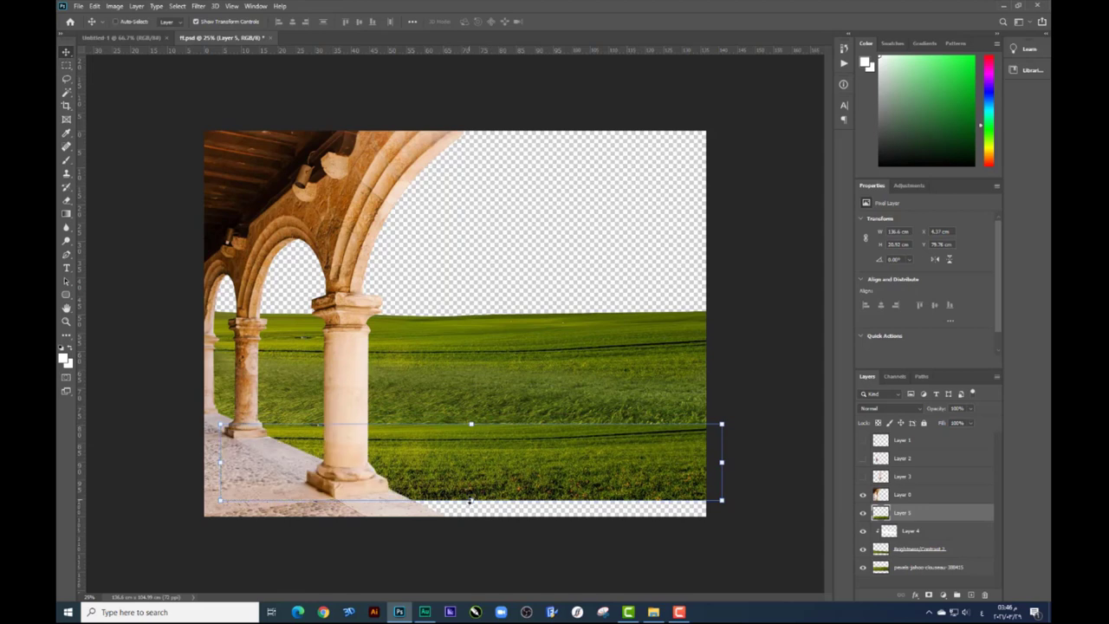
left_click_drag(471, 500, 471, 516)
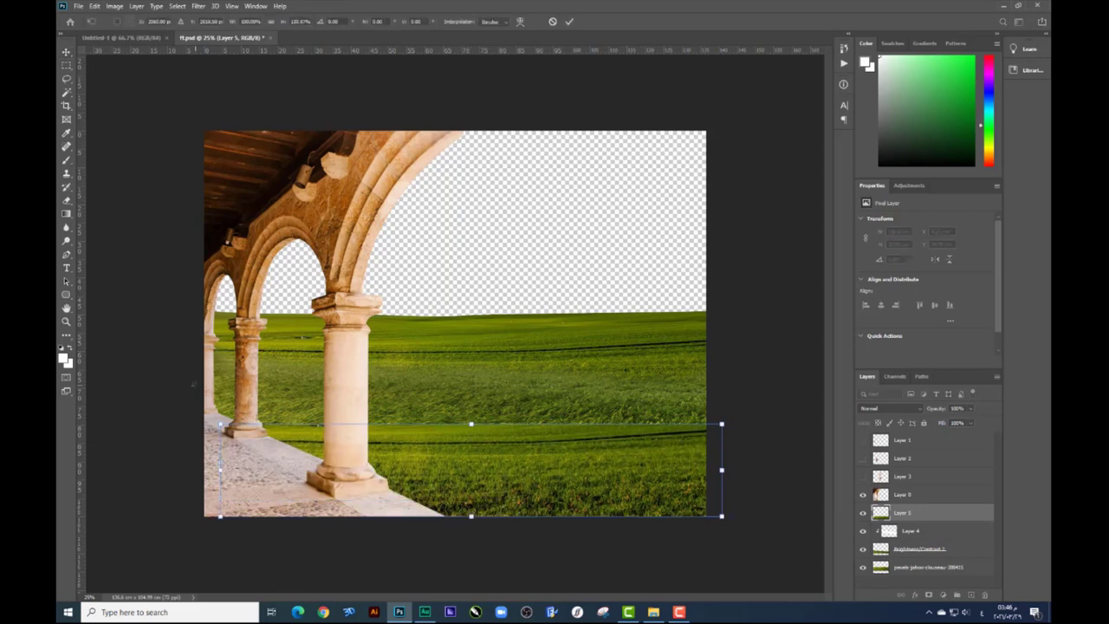
key("ctrl+minus")
left_click_drag(294, 393, 207, 374)
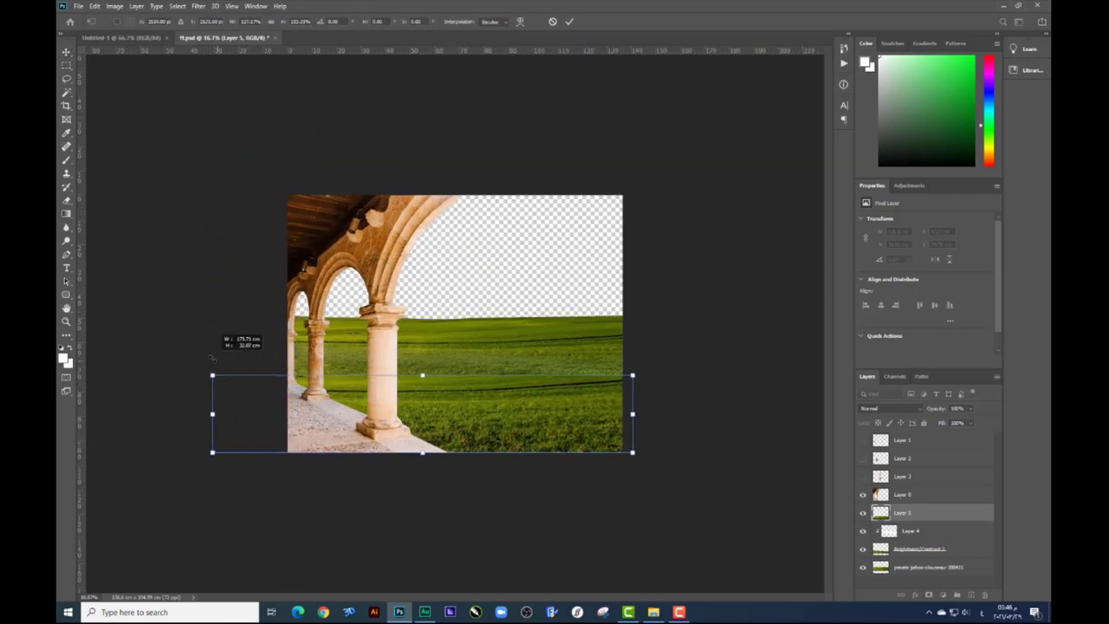
key("Return")
key("ctrl+plus")
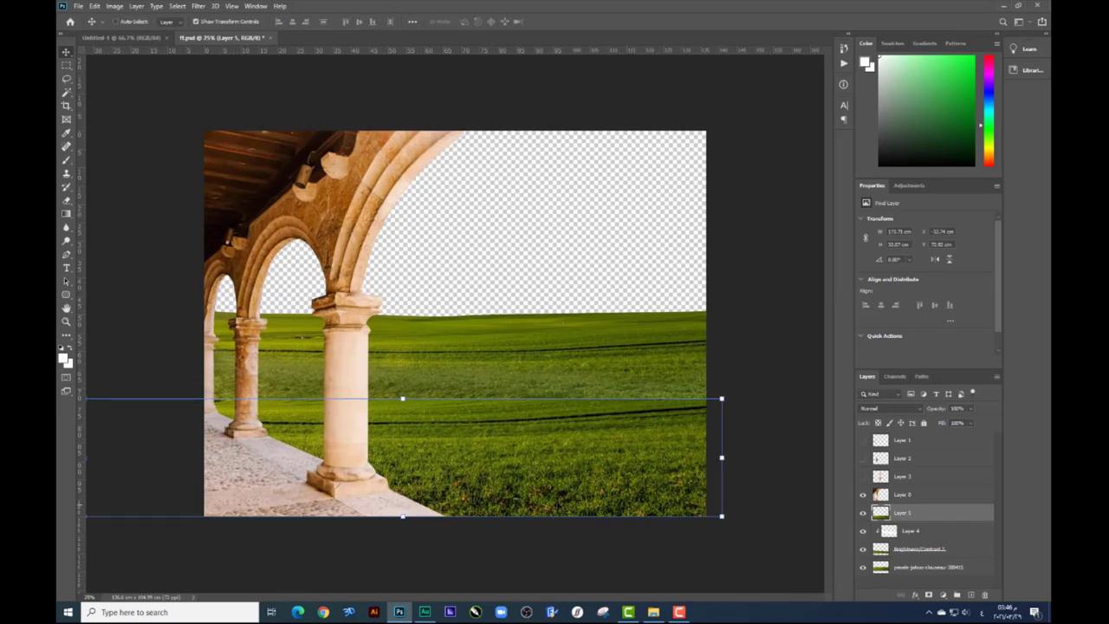
Stretch the Layer 5 grass strip's top edge upward with Ctrl+T
left_click(66, 200)
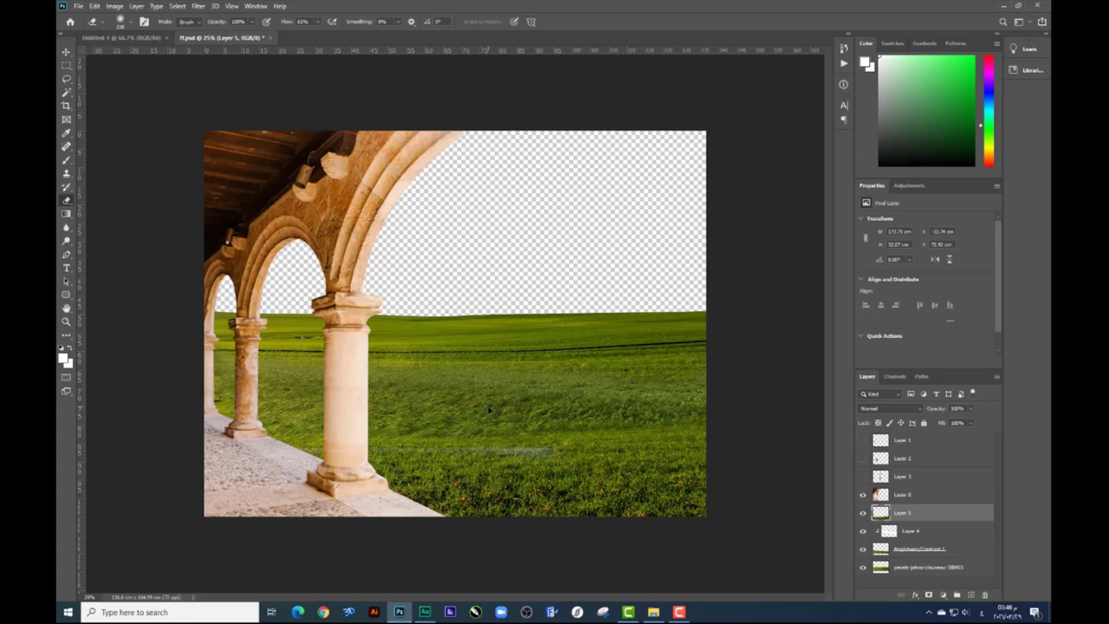
key("ctrl+t")
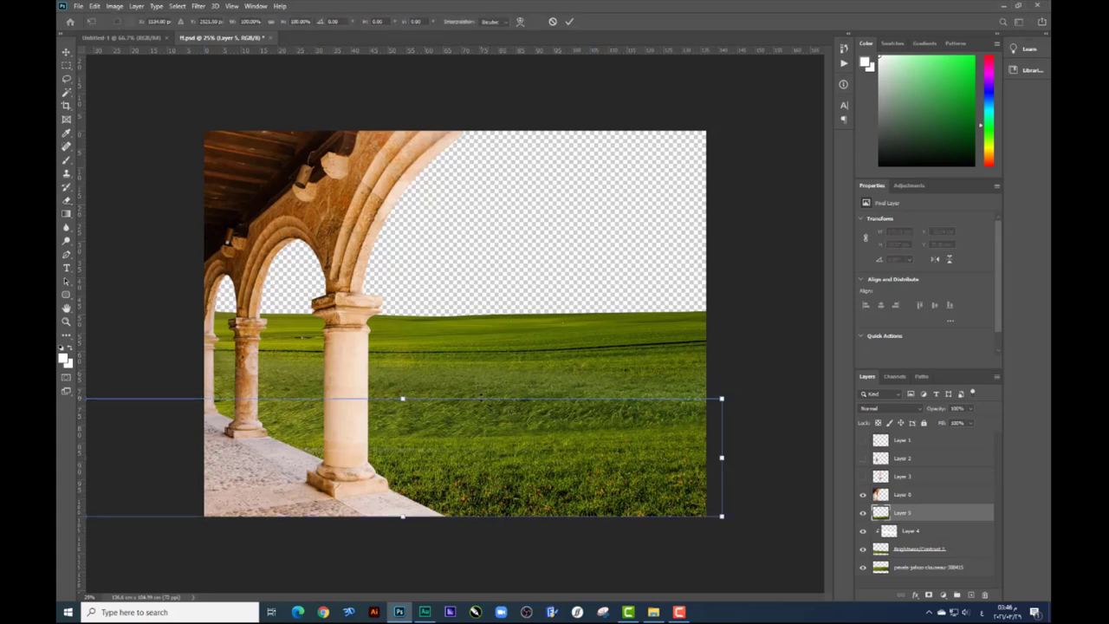
left_click_drag(403, 399, 403, 384)
key("Return")
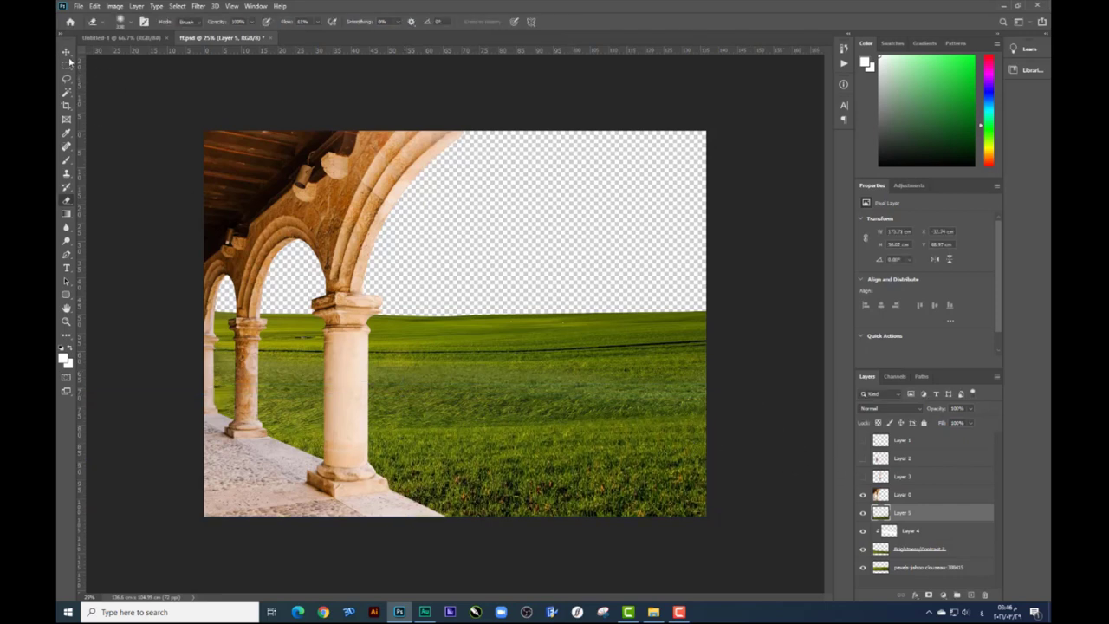
Move Layer 4 up and to the left, then hide it
left_click(66, 53)
right_click(624, 409)
left_click(633, 398)
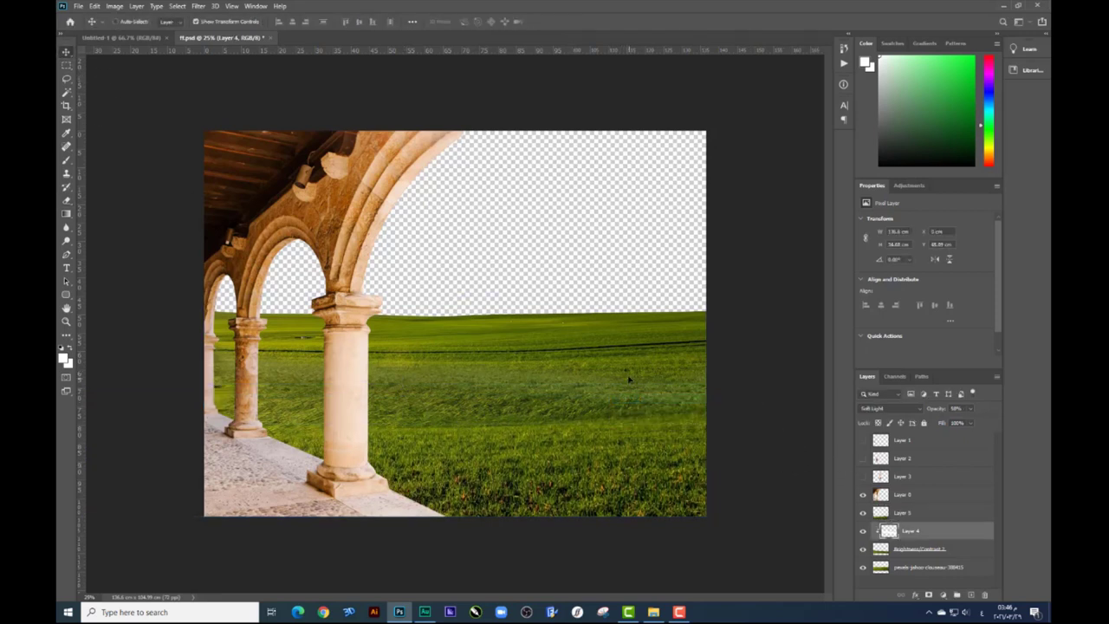
mouse_move(629, 379)
left_mouse_down()
mouse_move(445, 297)
mouse_move(520, 334)
left_mouse_up()
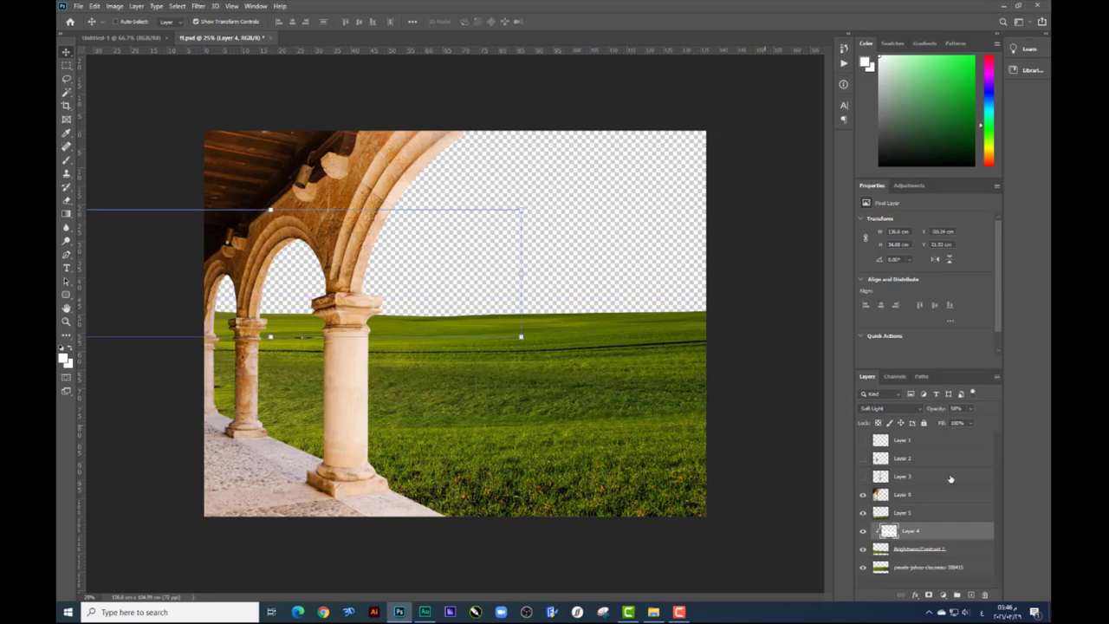
left_click(862, 530)
Try enlarging and reshaping the grass strip's corners, then undo and cancel the transform
right_click(616, 385)
left_click(637, 390)
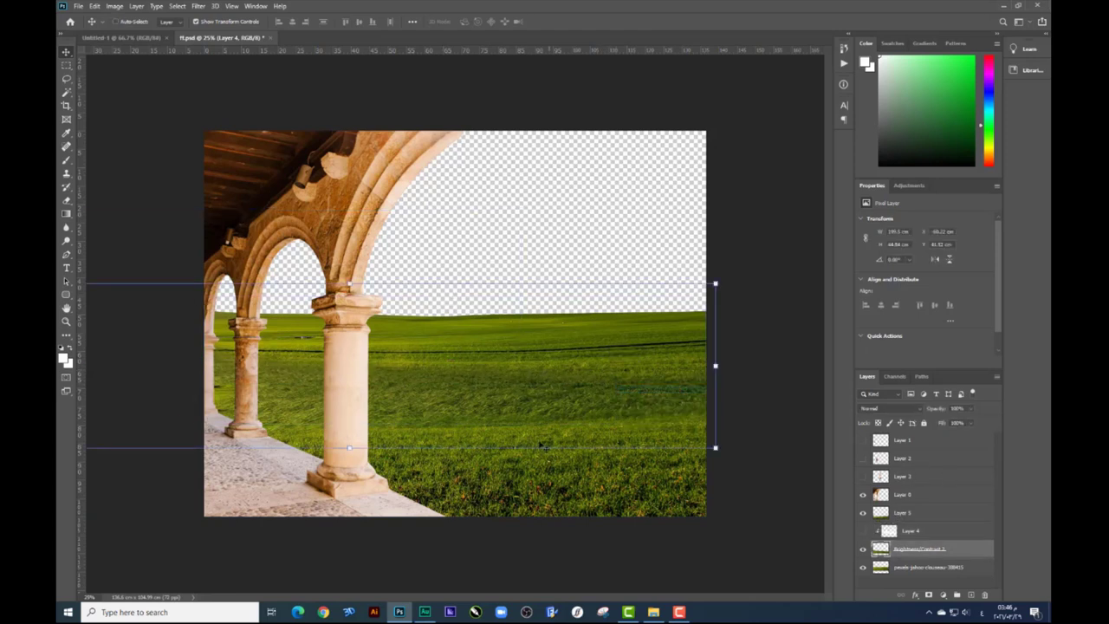
right_click(543, 445)
left_click(563, 457)
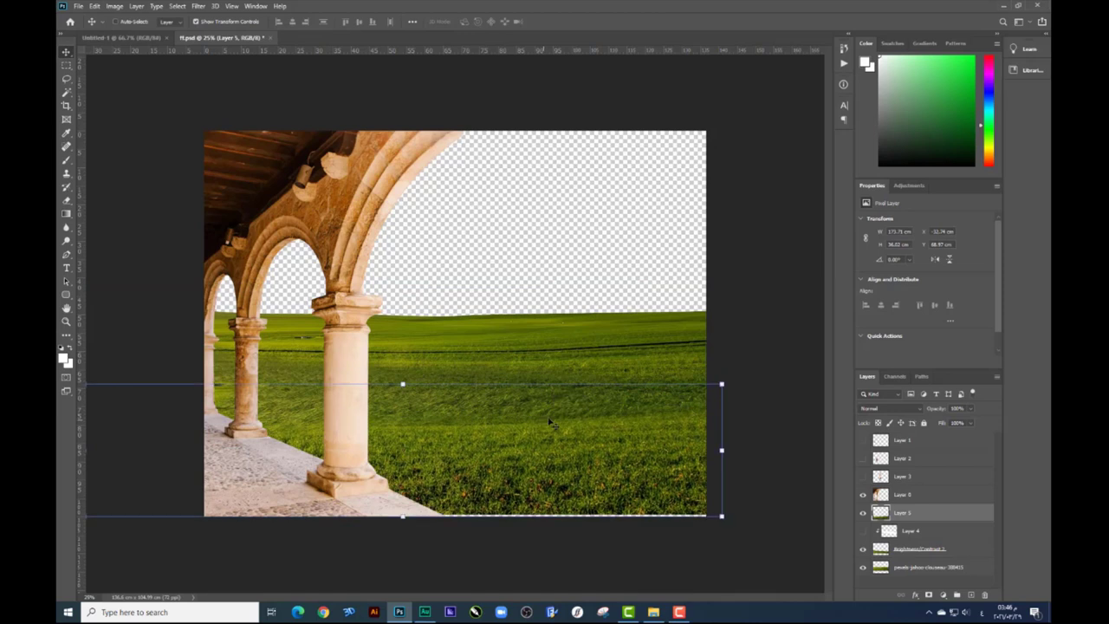
key("ctrl+minus")
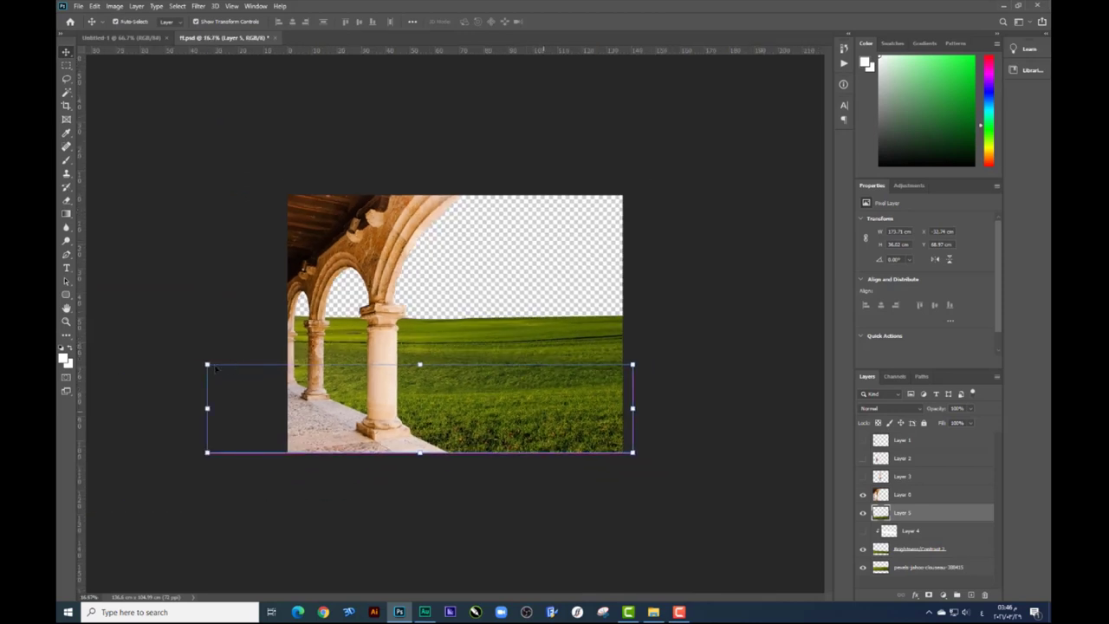
left_click_drag(216, 369, 214, 362)
left_click_drag(139, 297, 86, 279)
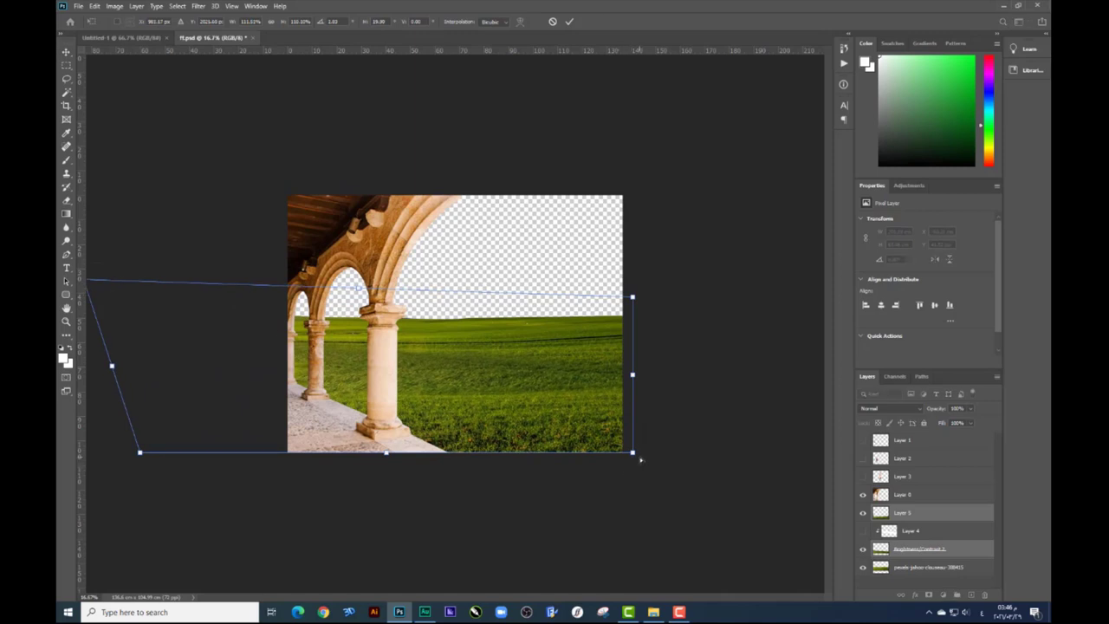
left_click_drag(638, 372, 642, 371)
left_click_drag(636, 299, 641, 296)
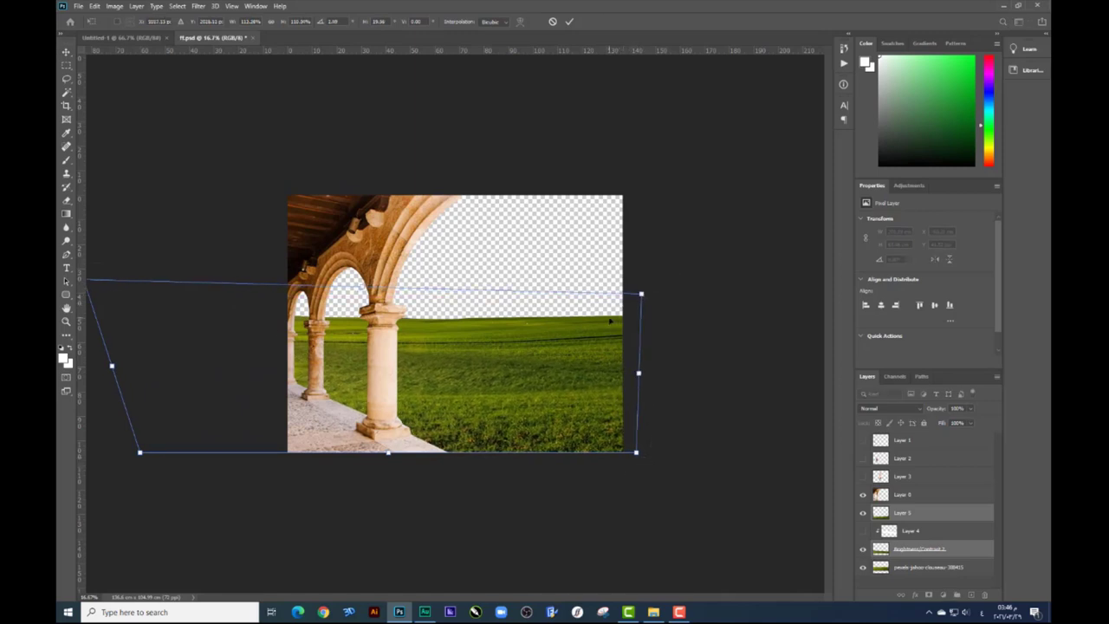
key("ctrl+z")
key("Return")
Erase the grass strip with the Eraser, toggling its and the brightness/contrast layer's visibility to compare
key("e")
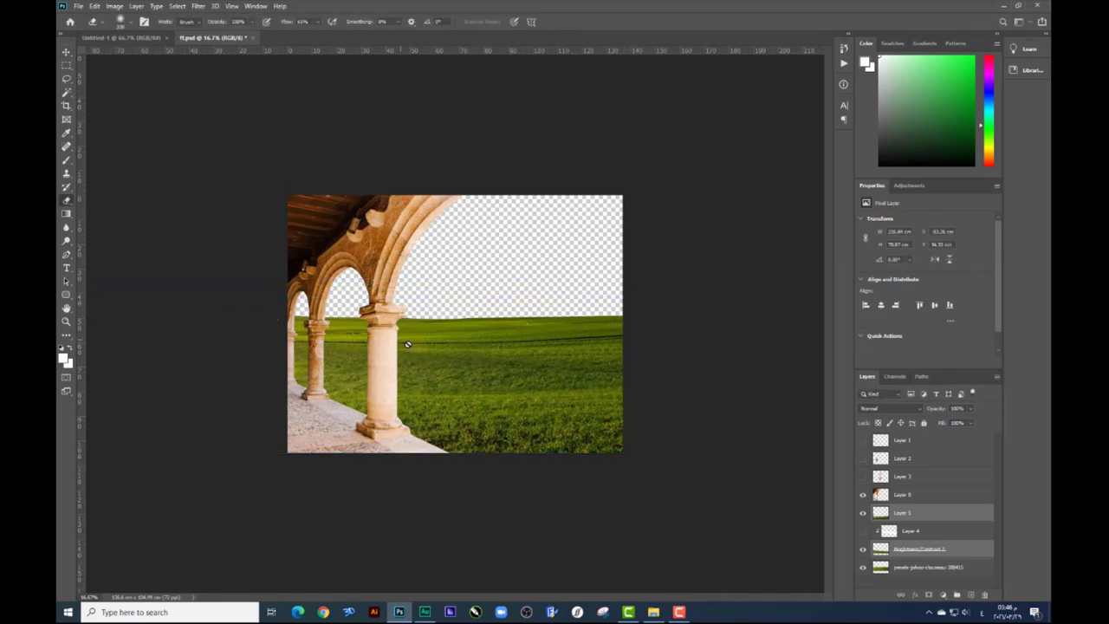
left_click(465, 350)
left_click(540, 225)
left_click(936, 518)
left_click(862, 513)
left_click(863, 549)
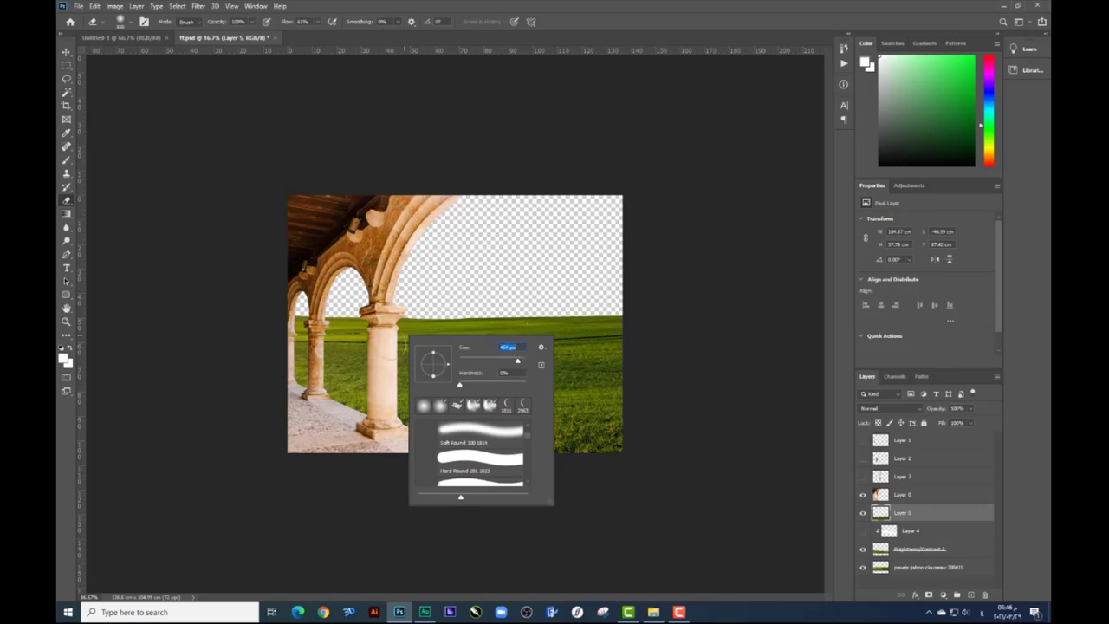
left_click(309, 333)
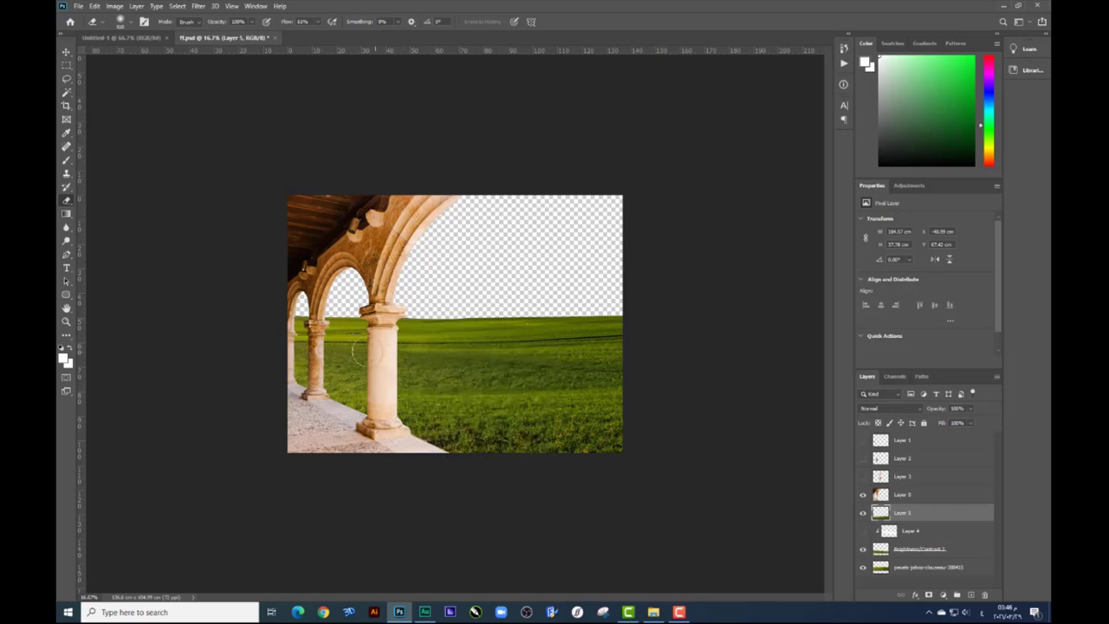
left_click(862, 513)
left_click(862, 513)
left_click(863, 551)
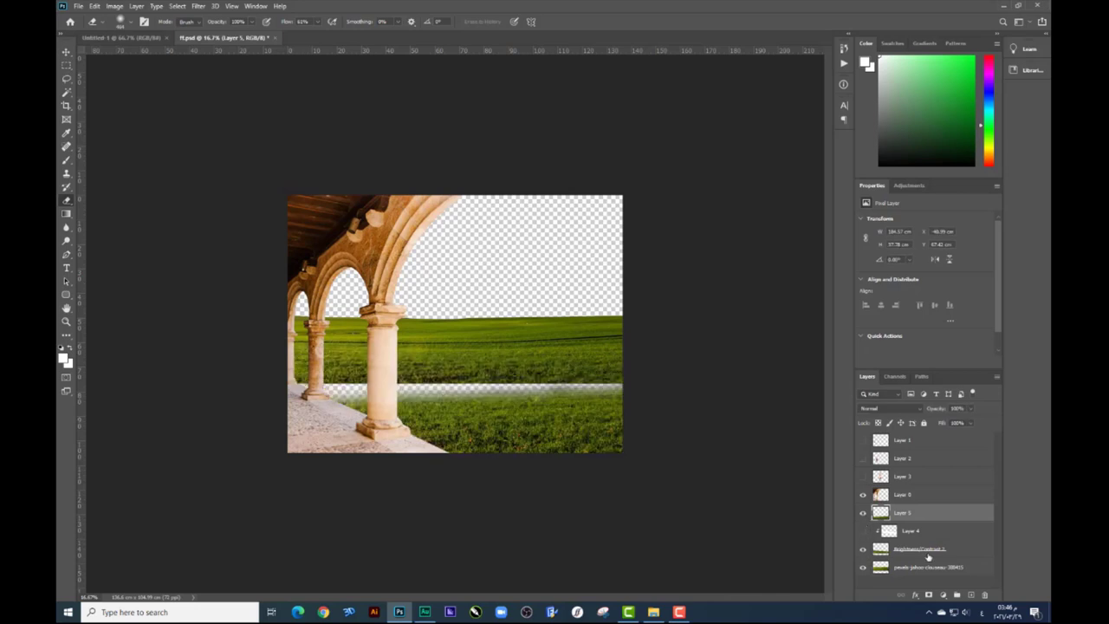
left_click(918, 548)
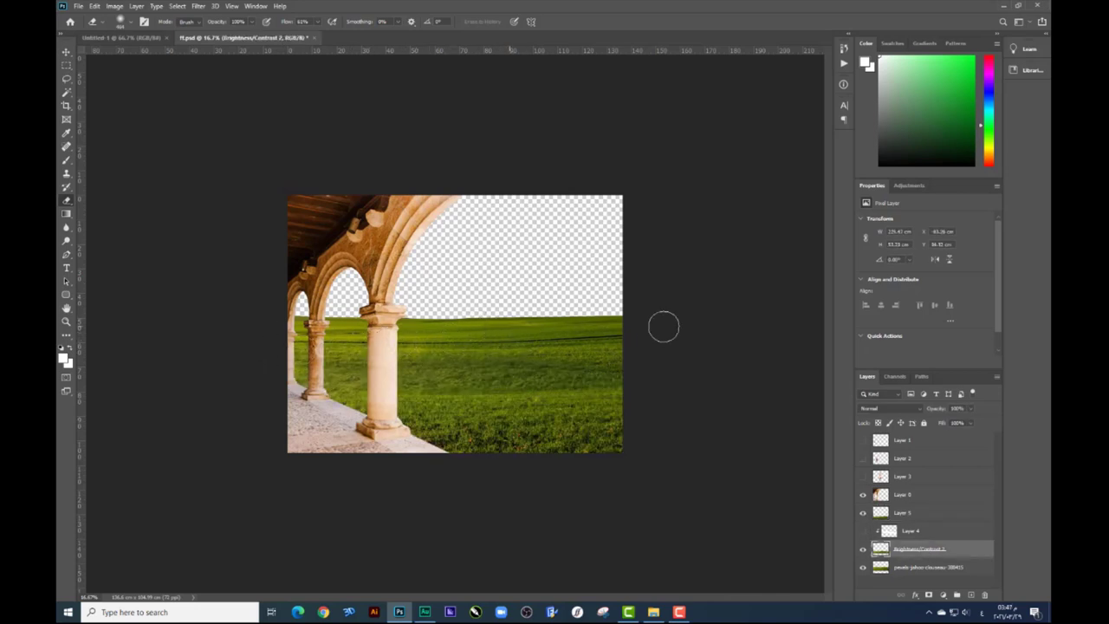
key("ctrl+plus")
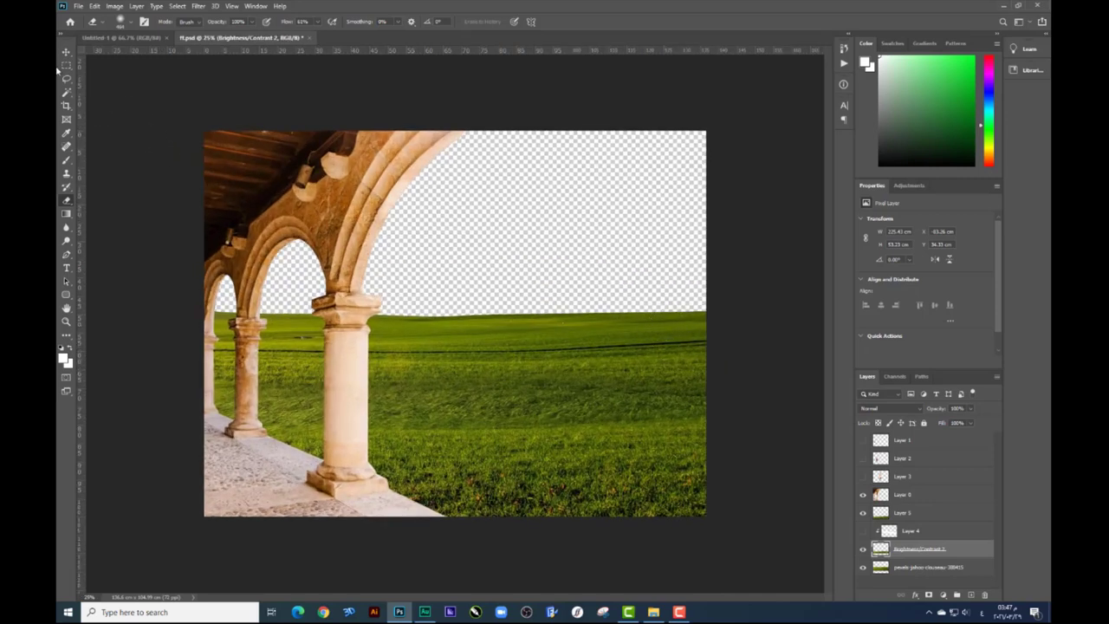
Drag the desert sunset photo from the poster images folder into the Photoshop canvas
left_click(66, 52)
left_click(656, 612)
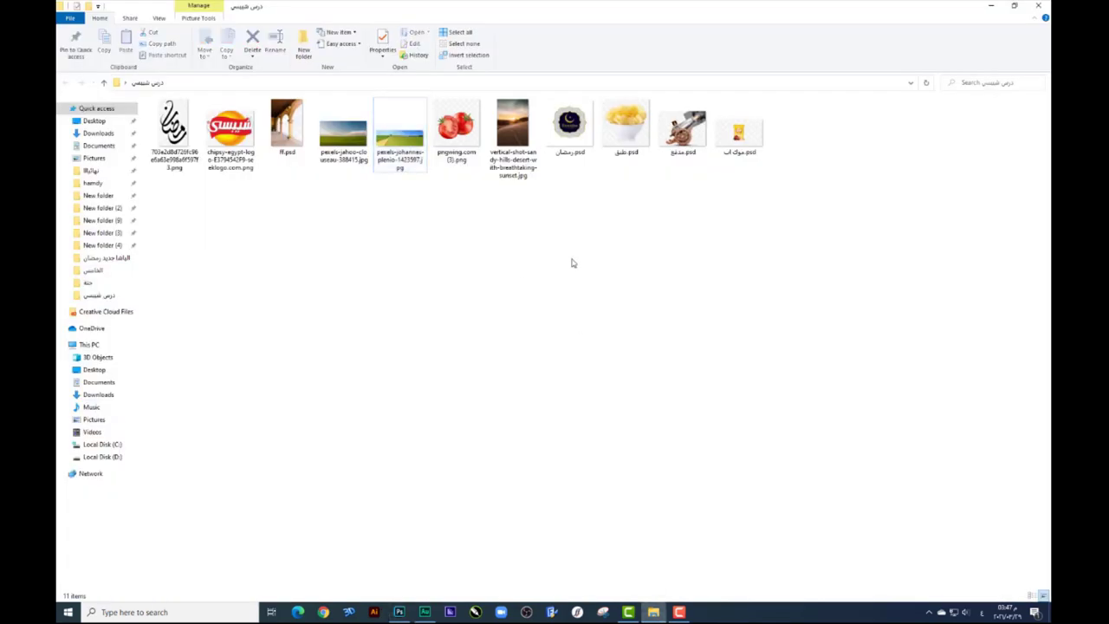
mouse_move(512, 139)
left_mouse_down()
mouse_move(399, 615)
mouse_move(554, 280)
left_mouse_up()
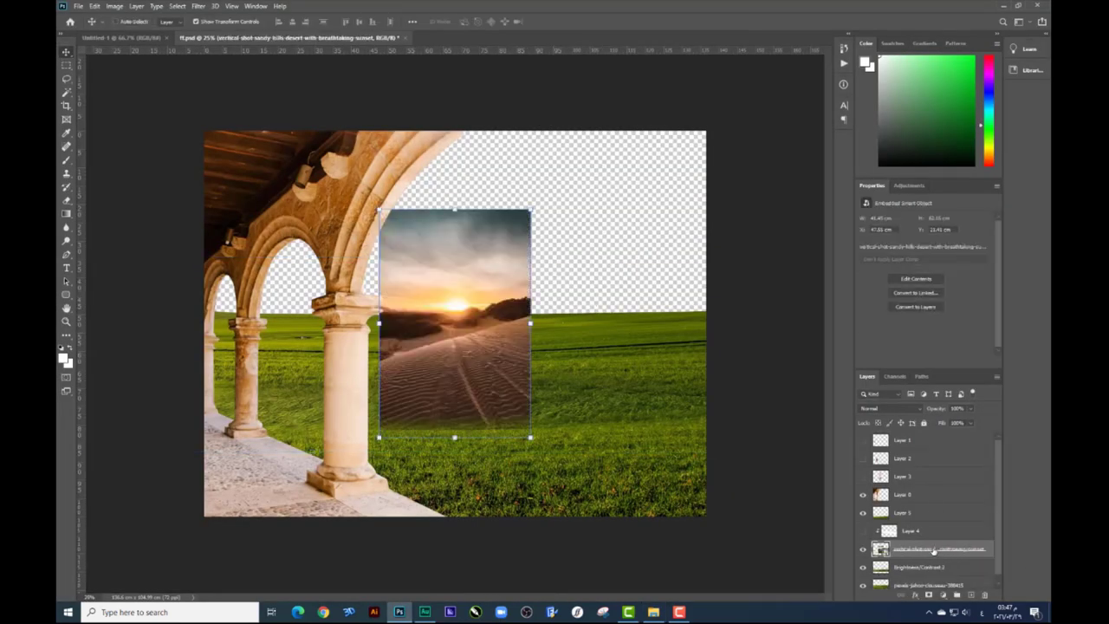
Move the sunset photo beneath all other layers
scroll(933, 554, "down", 1)
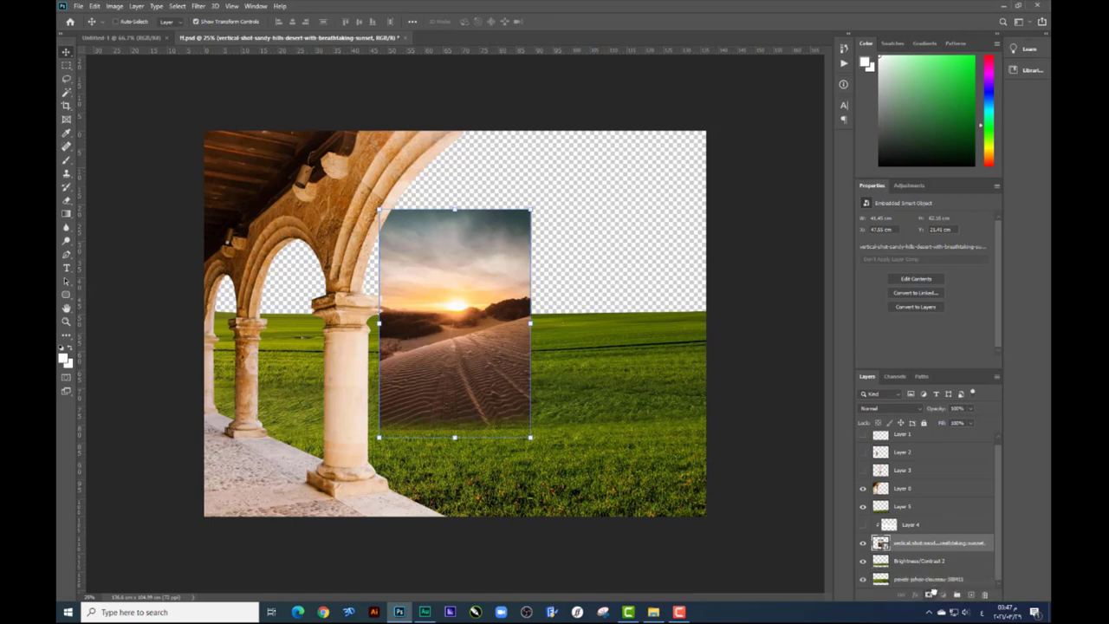
left_click(930, 594)
left_click_drag(930, 557, 929, 586)
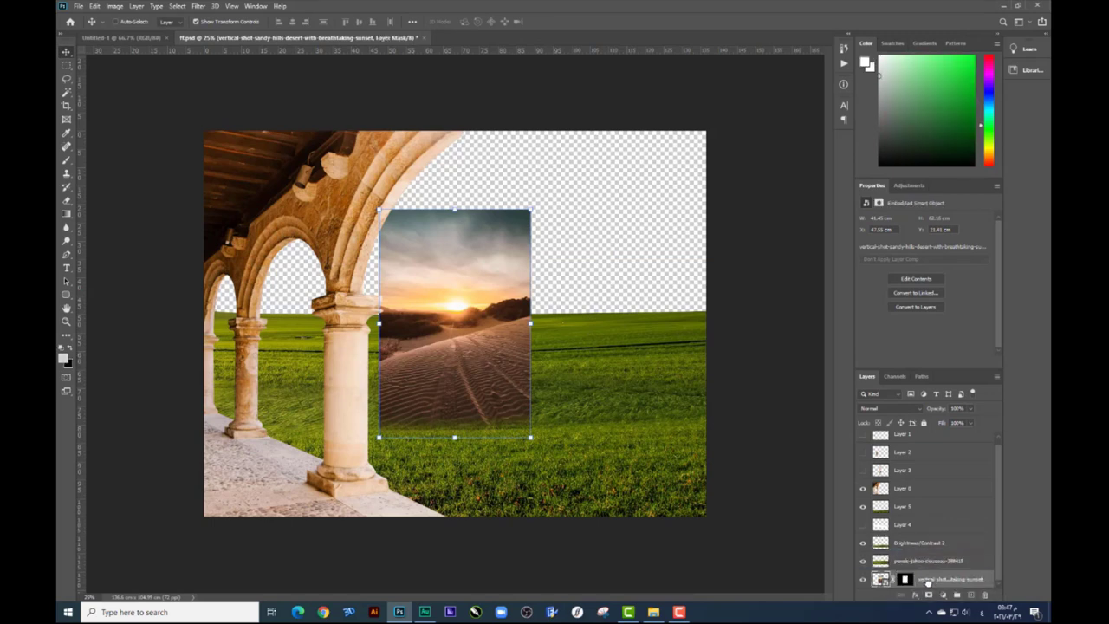
Stretch the sunset photo to about 138 × 155 cm so its sky fills the background
left_click_drag(534, 195, 706, 110)
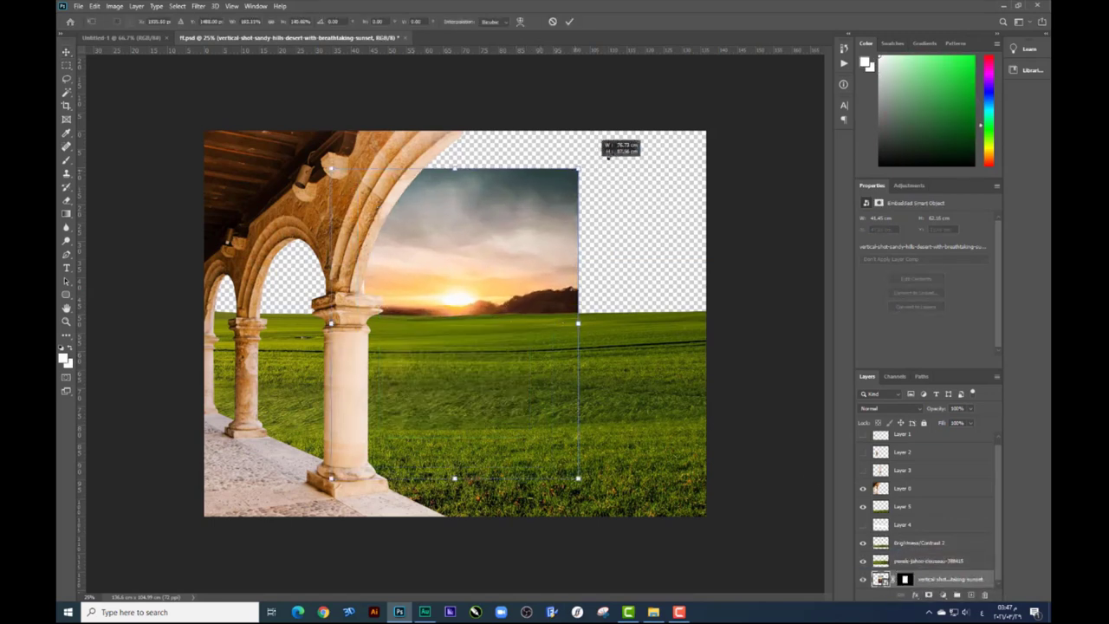
key("ctrl+minus")
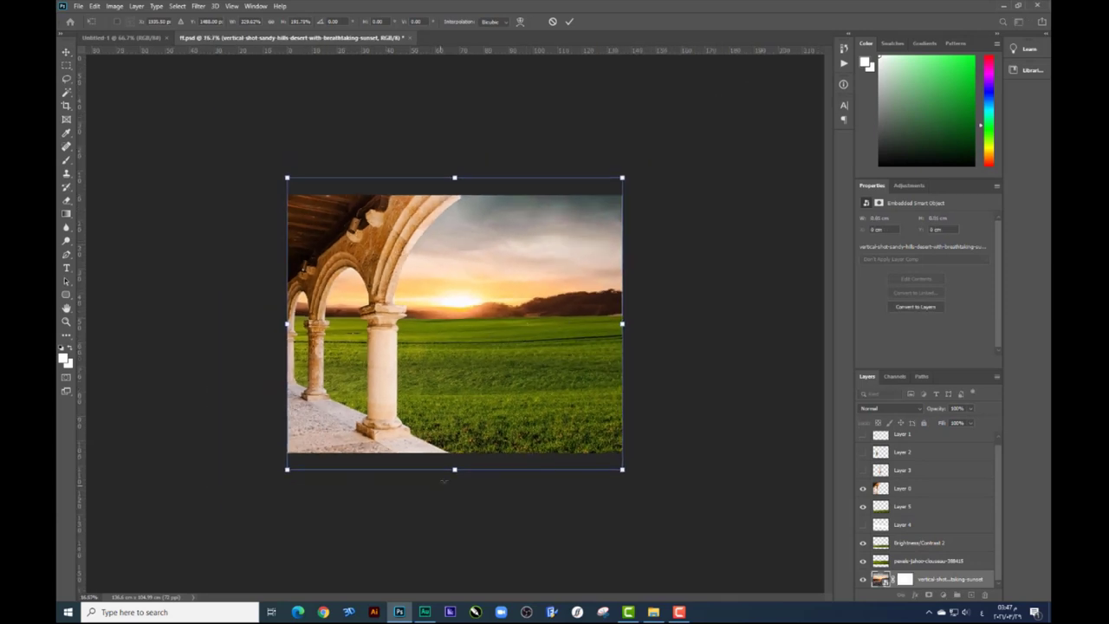
left_click_drag(454, 469, 460, 500)
left_click_drag(454, 178, 454, 136)
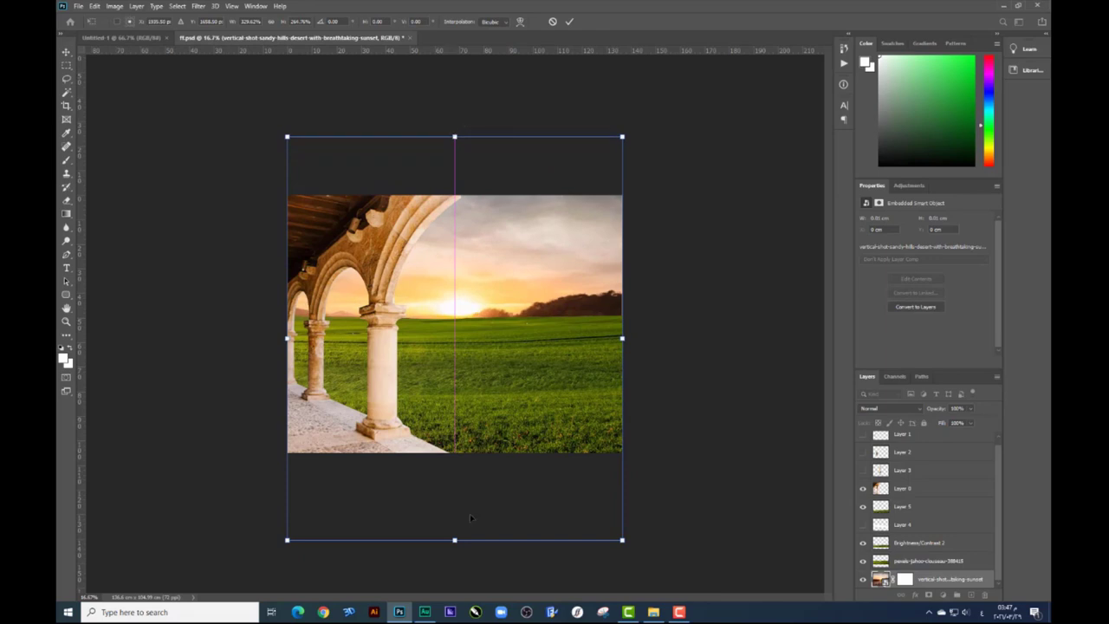
left_click_drag(454, 539, 454, 586)
left_click_drag(520, 364, 520, 352)
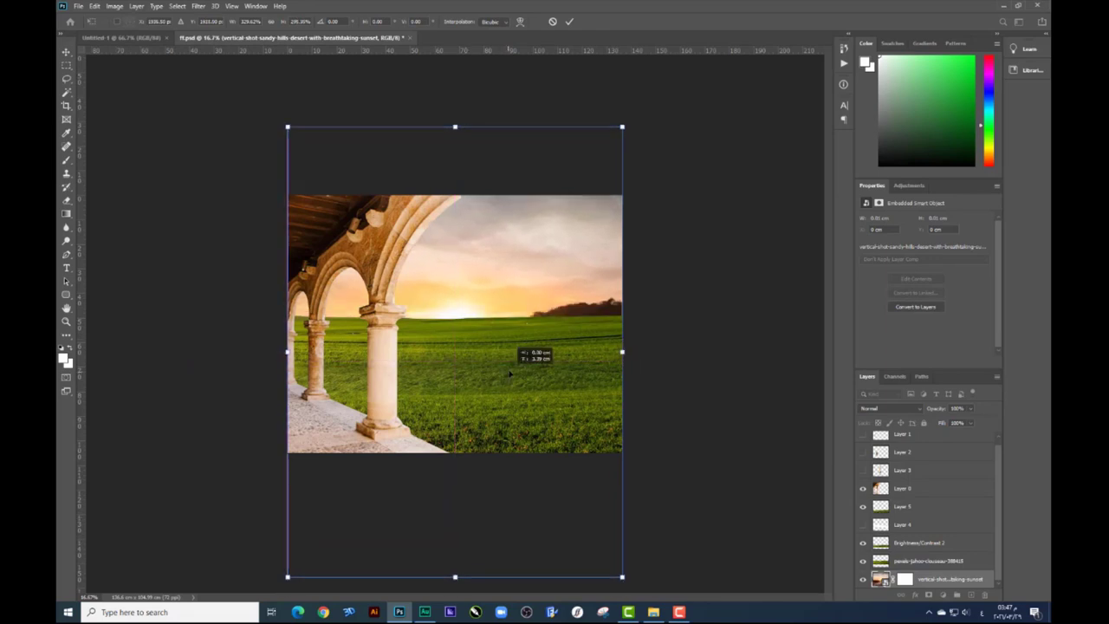
left_click_drag(454, 126, 468, 187)
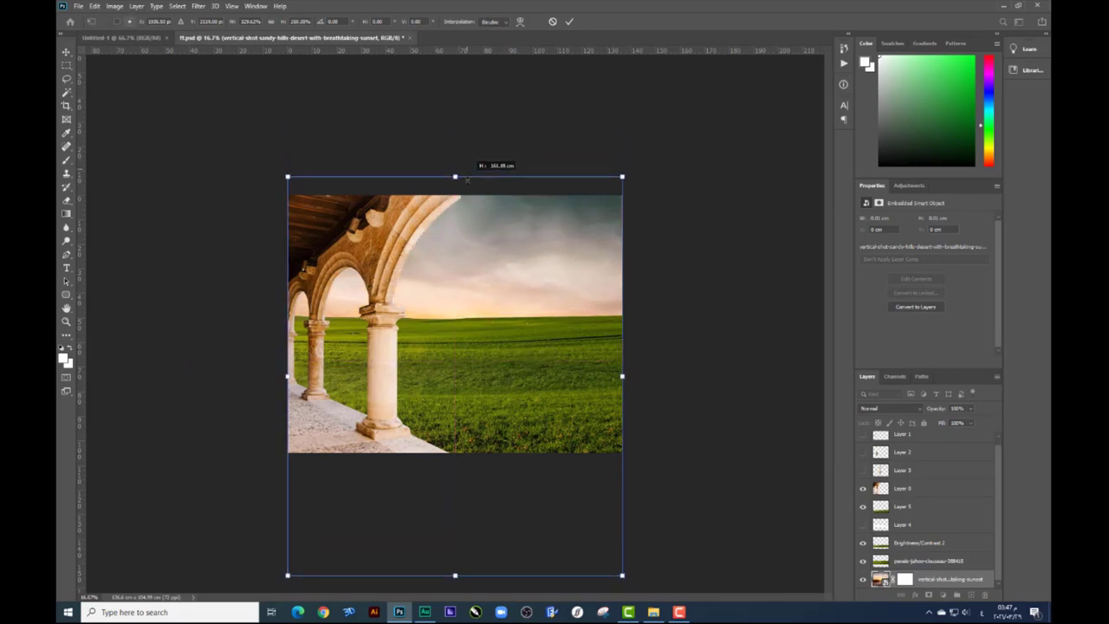
left_click_drag(490, 243, 489, 206)
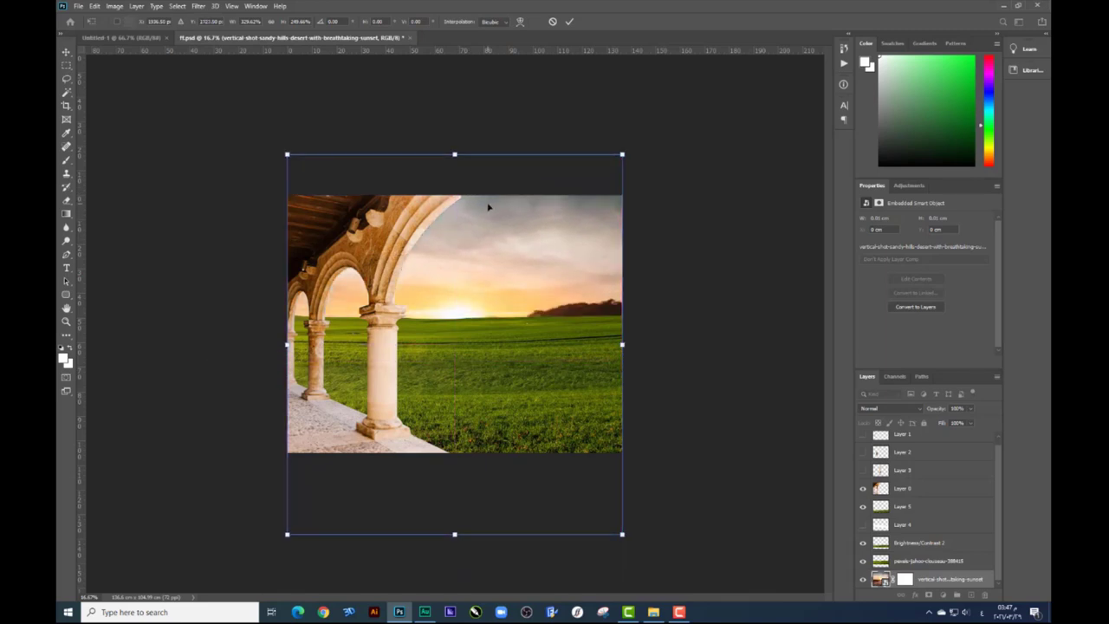
key("Return")
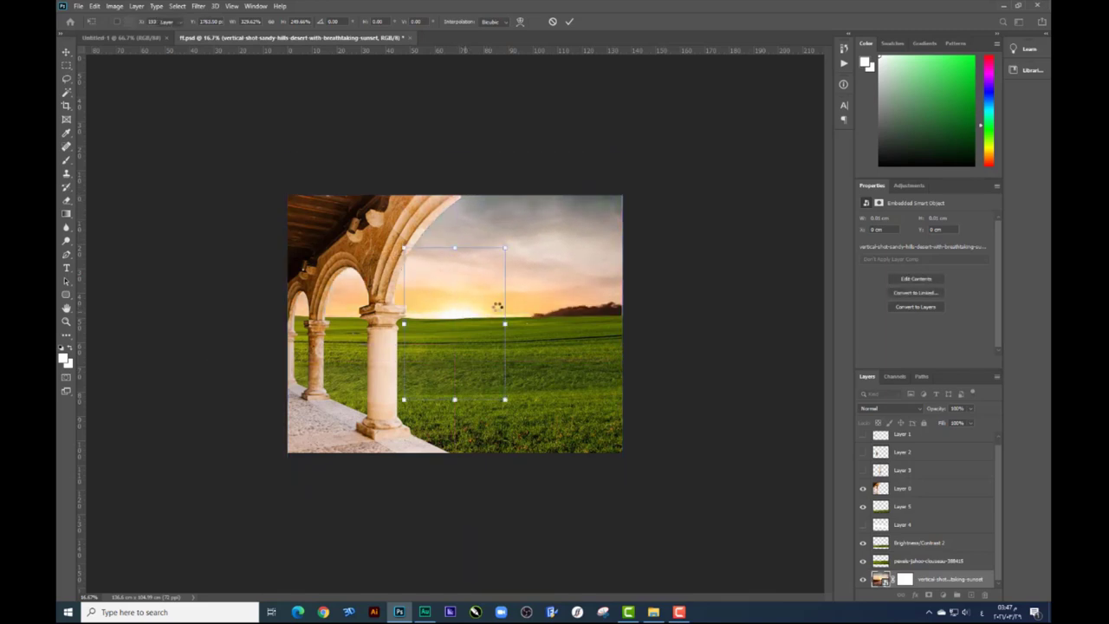
key("ctrl+plus")
key("ctrl+minus")
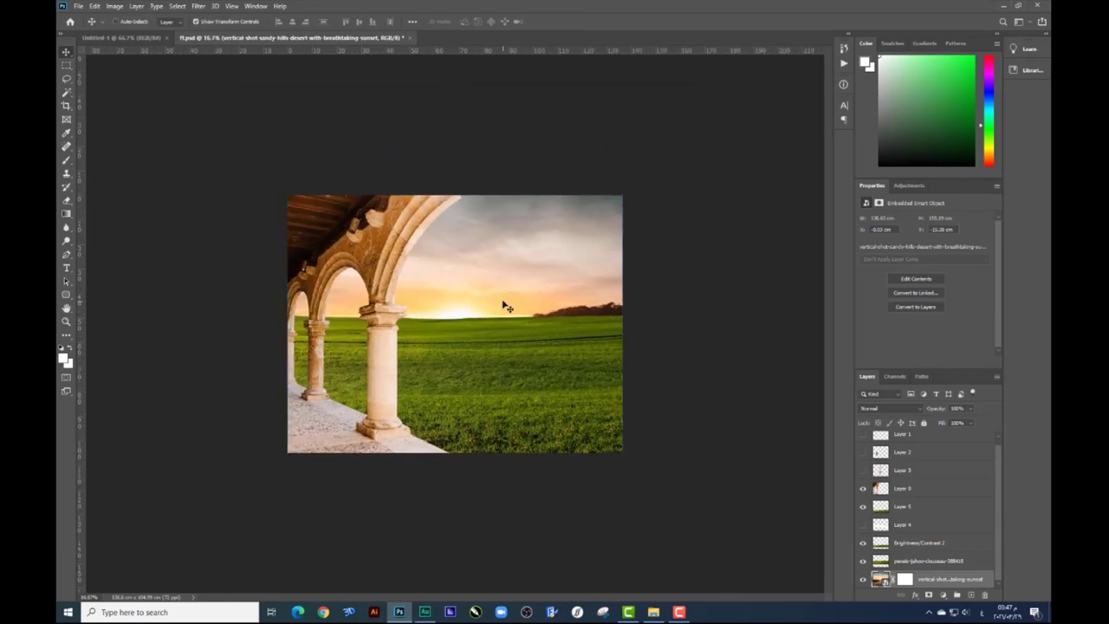
Select the arches layer, Layer 0, and nudge it left
right_click(373, 228)
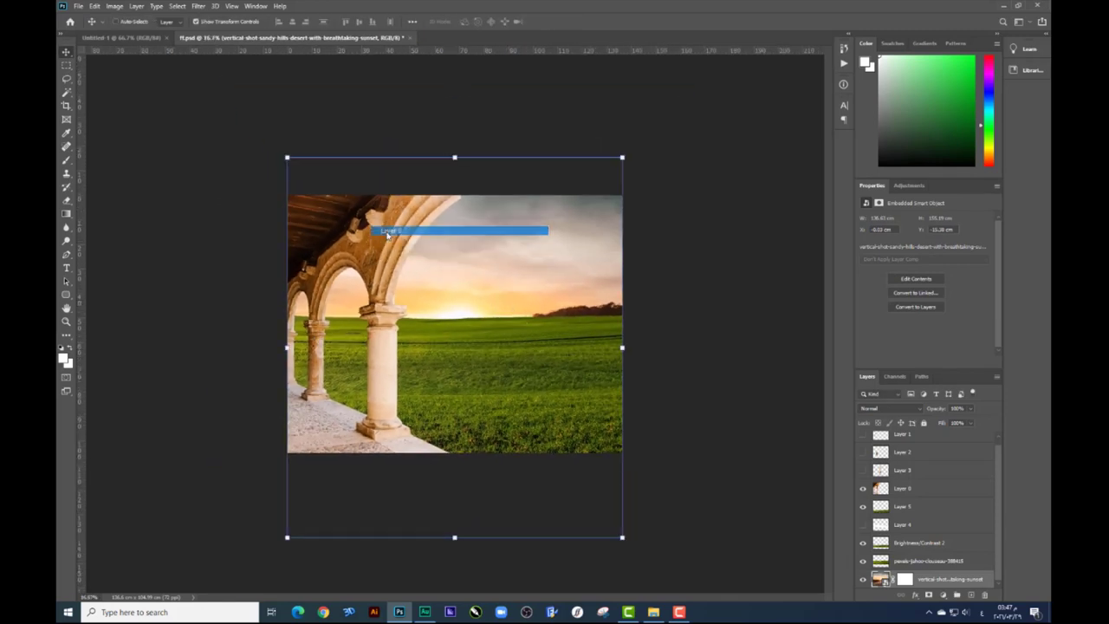
left_click(407, 232)
left_click_drag(396, 243, 364, 243)
Add a Brightness/Contrast adjustment clipped to the arches, brightness -150 and slightly lower contrast
left_click(943, 595)
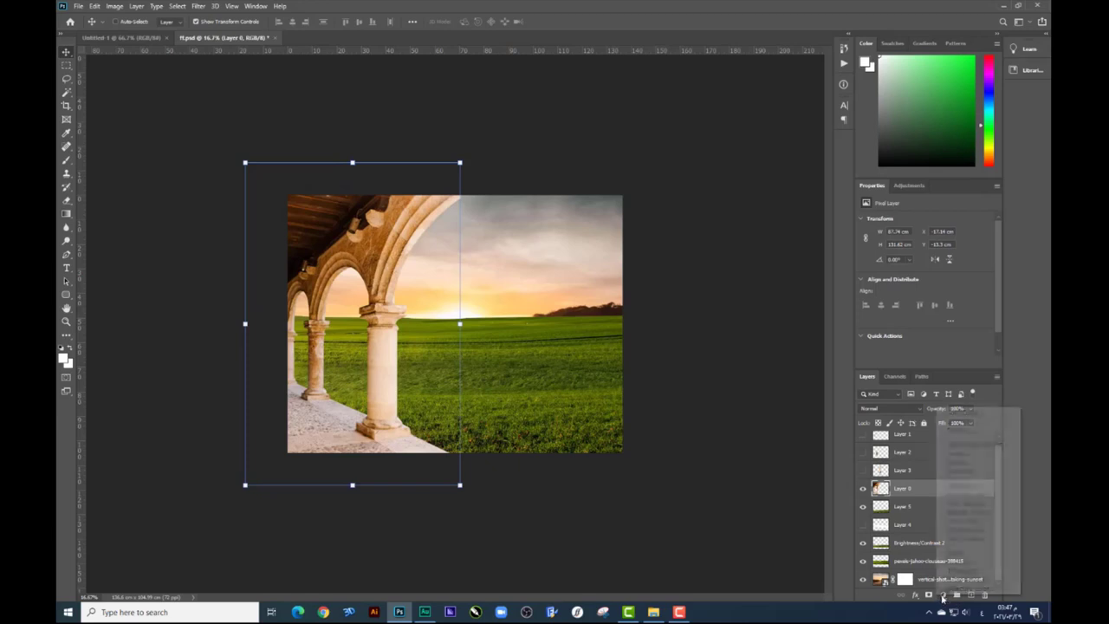
left_click(971, 452)
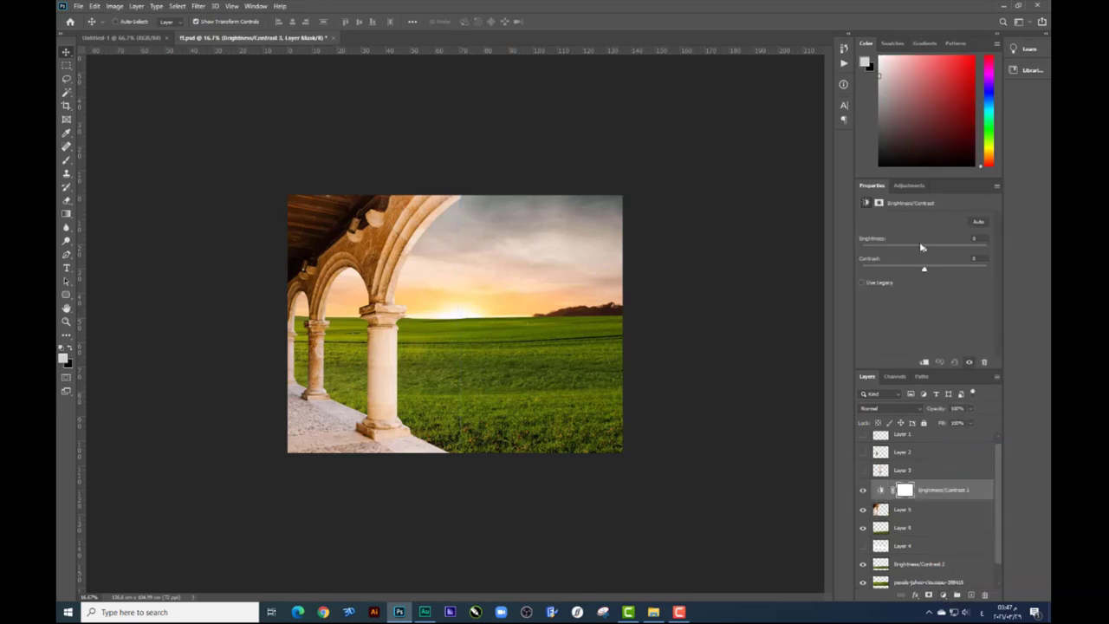
left_click(925, 362)
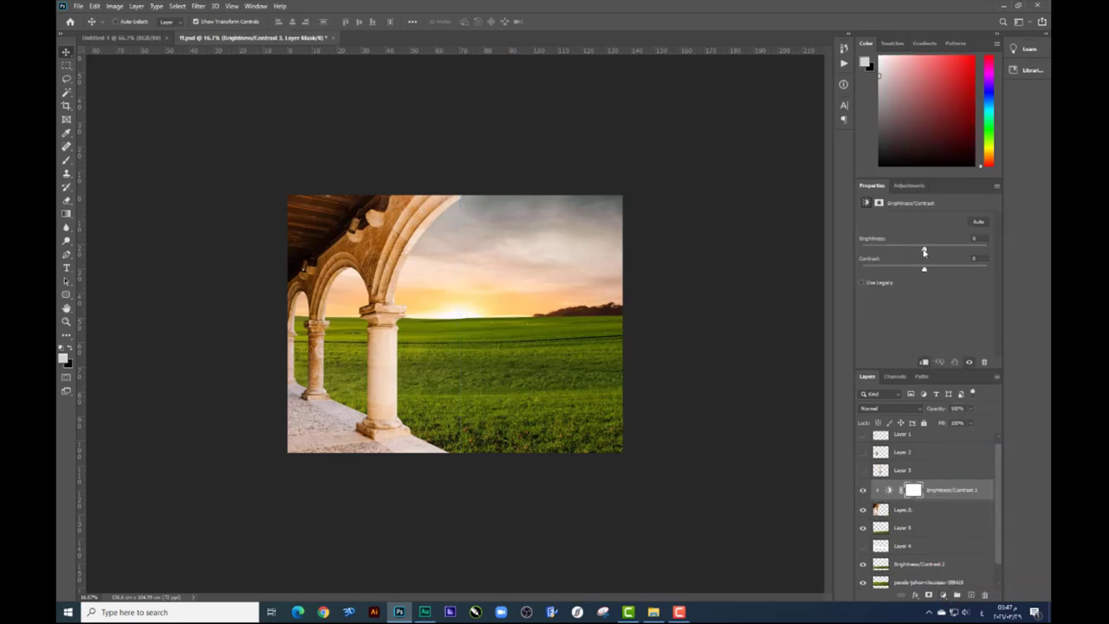
left_click_drag(921, 250, 849, 244)
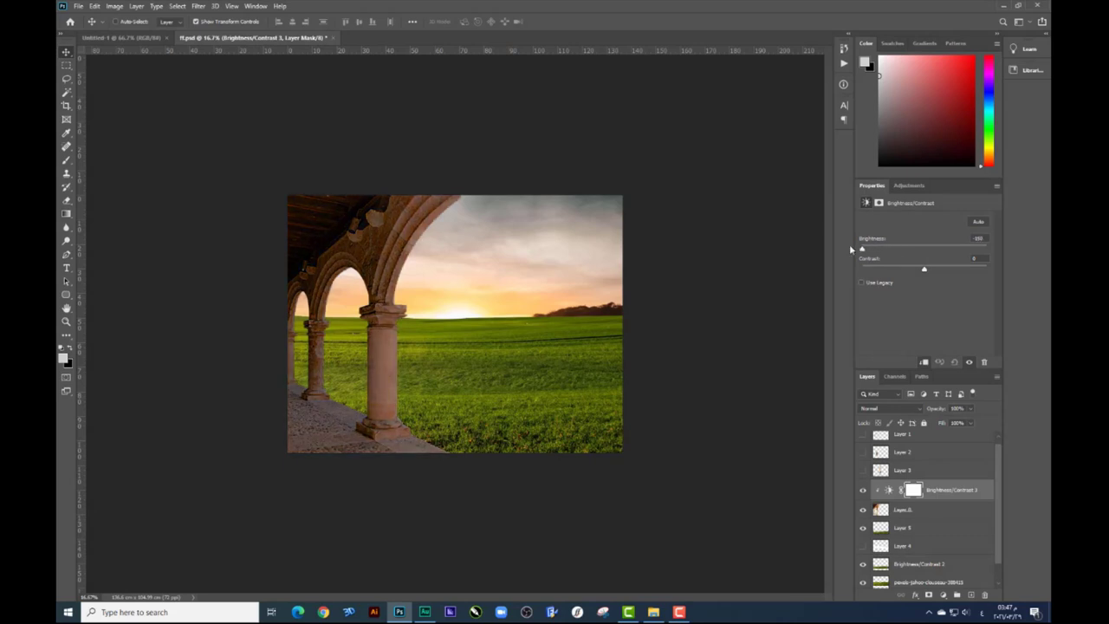
mouse_move(924, 269)
left_mouse_down()
mouse_move(905, 273)
mouse_move(937, 266)
left_mouse_up()
Add a second Brightness/Contrast adjustment to darken the arches further
left_click(943, 595)
left_click(979, 446)
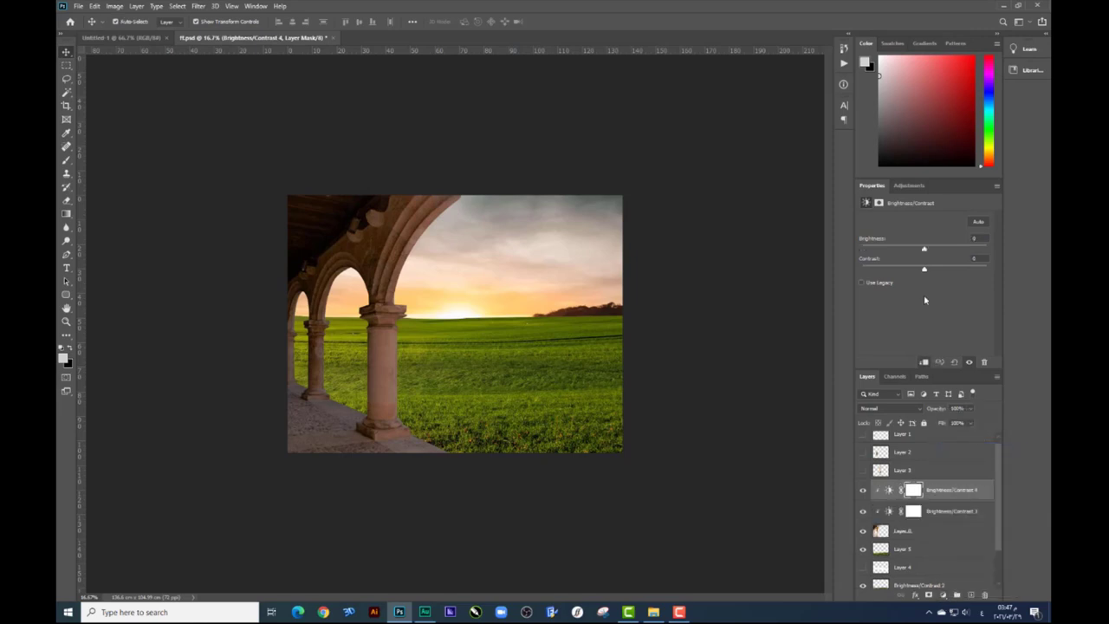
left_click_drag(924, 251, 887, 253)
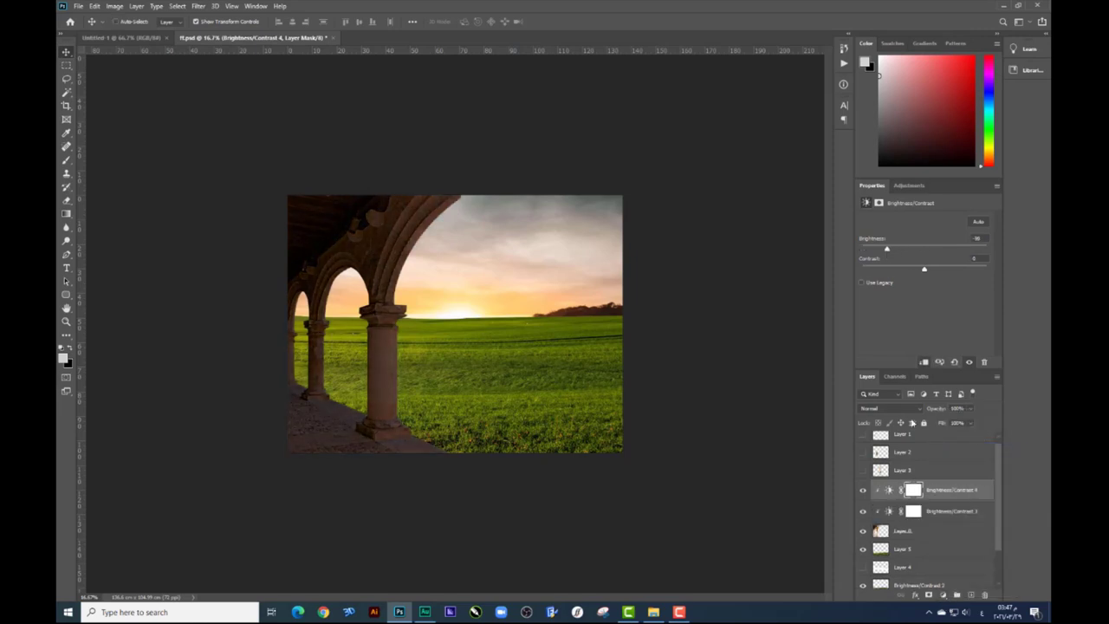
Select Layer 5 and exit a free transform without changes
left_click(907, 532)
key("ctrl+t")
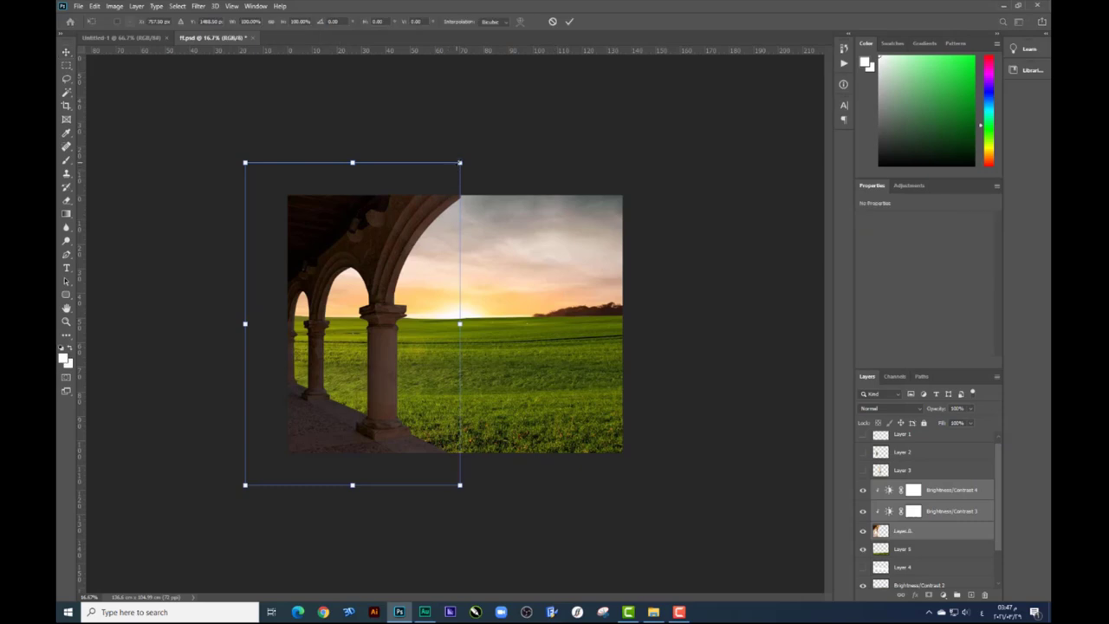
key("Return")
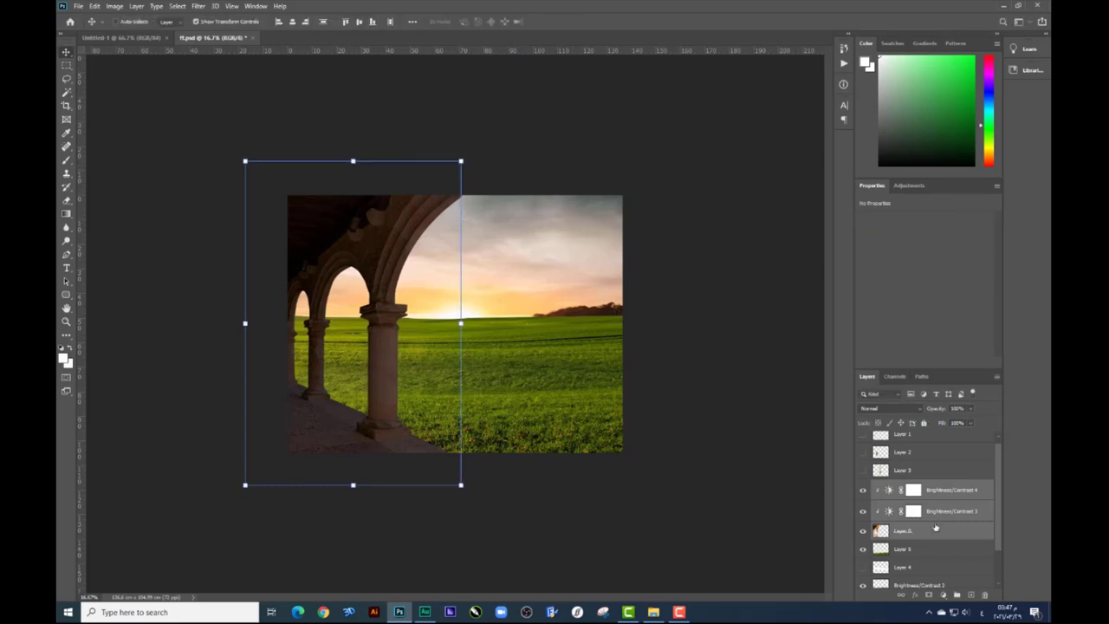
left_click(926, 546)
scroll(922, 548, "down", 1)
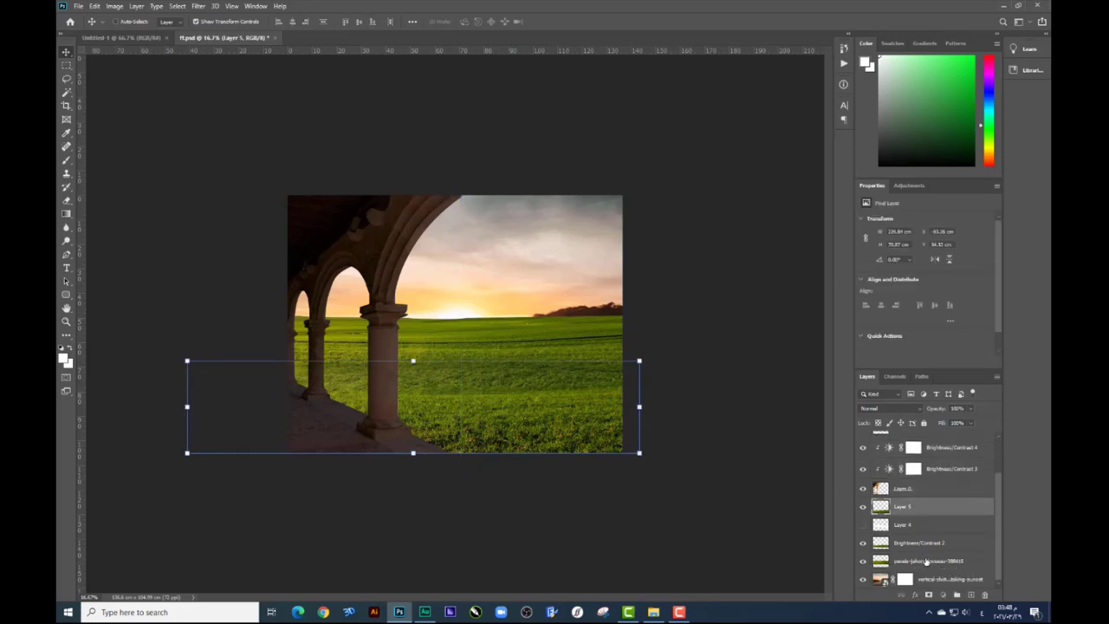
Nudge Layer 5 up, add a new layer, and set a black (000000) brush
mouse_move(515, 373)
left_mouse_down()
mouse_move(515, 357)
mouse_move(501, 353)
left_mouse_up()
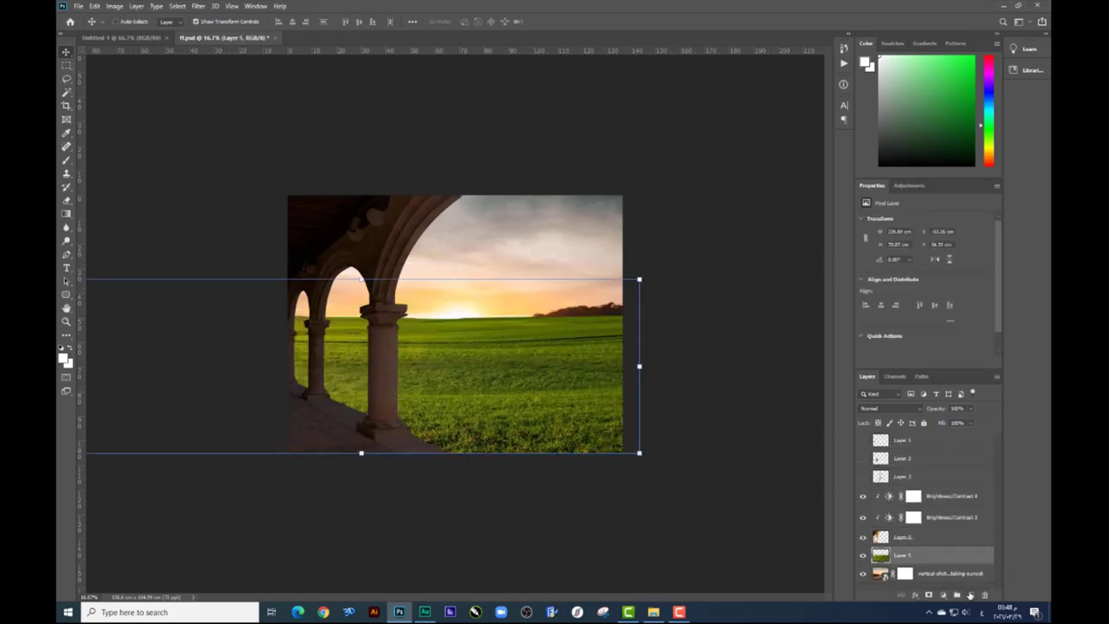
left_click(971, 595)
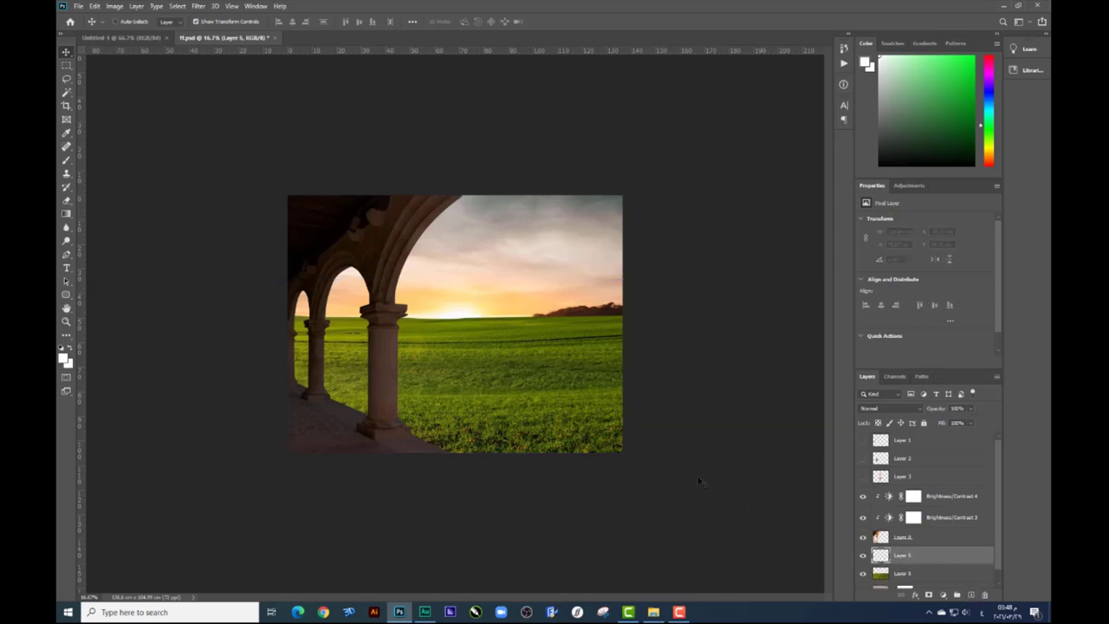
left_click(65, 162)
right_click(515, 362)
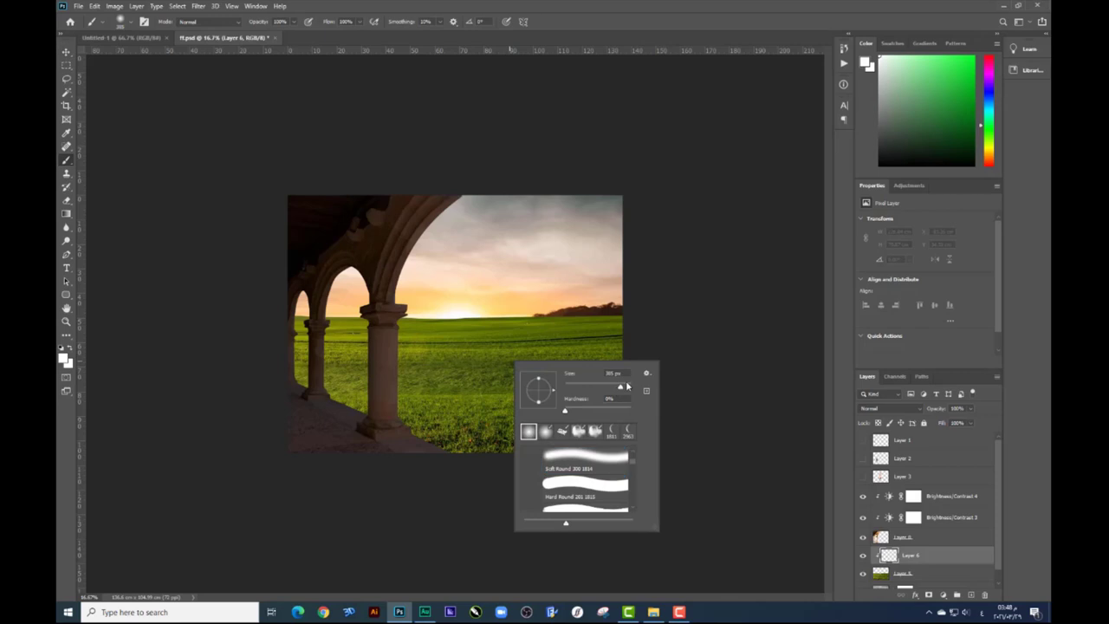
left_click(63, 356)
type("000000")
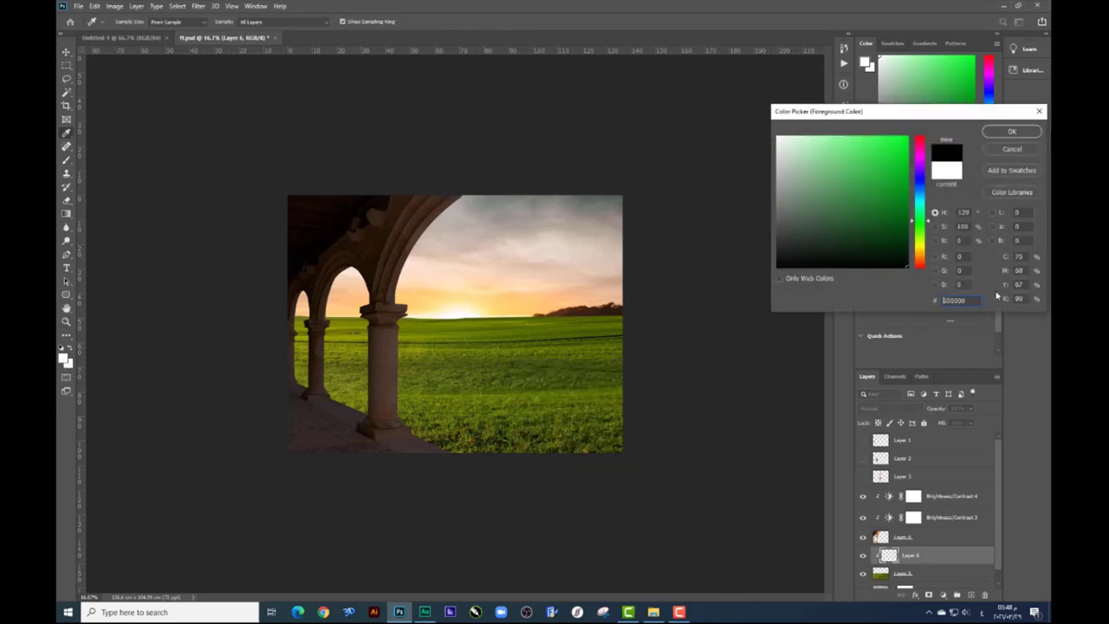
left_click(1006, 131)
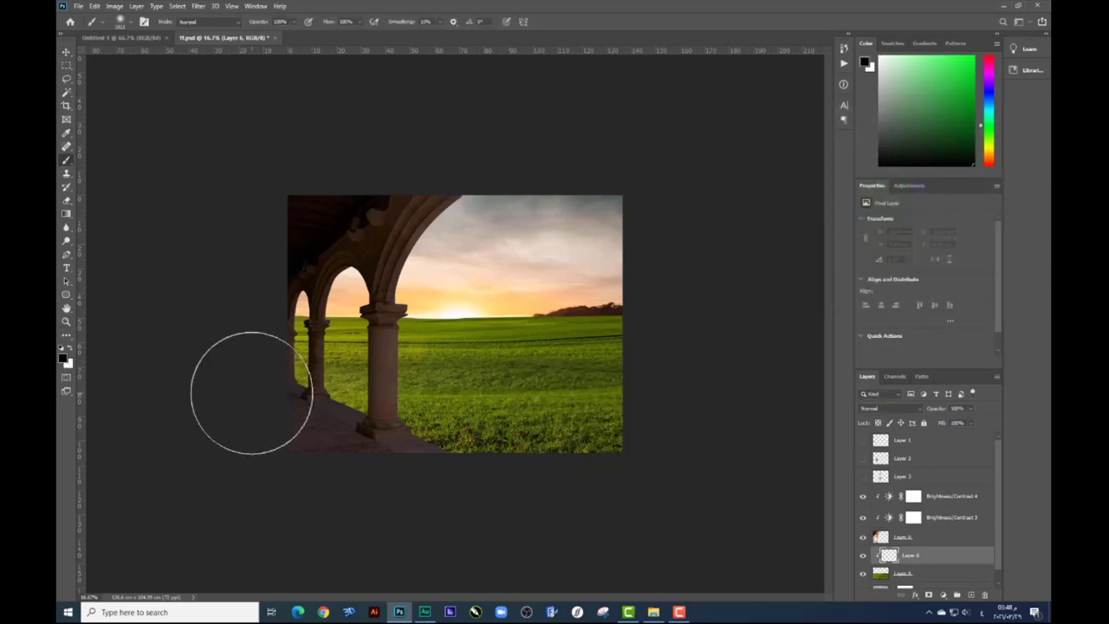
Lower brush flow to about 28% and paint soft shadow over the column base and floor
left_click(359, 22)
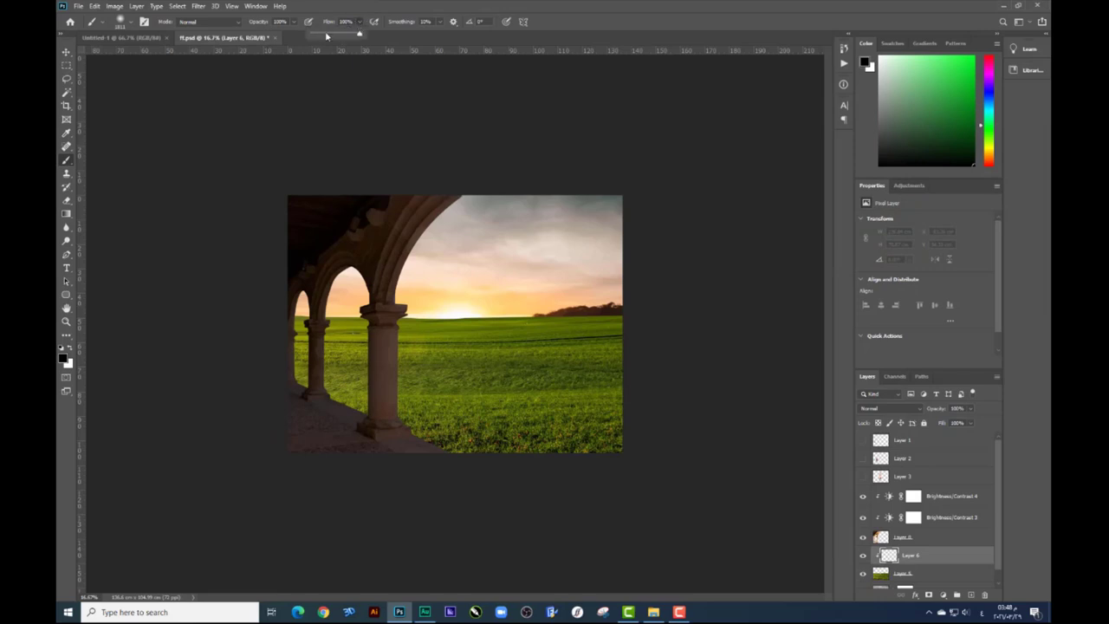
left_click(326, 35)
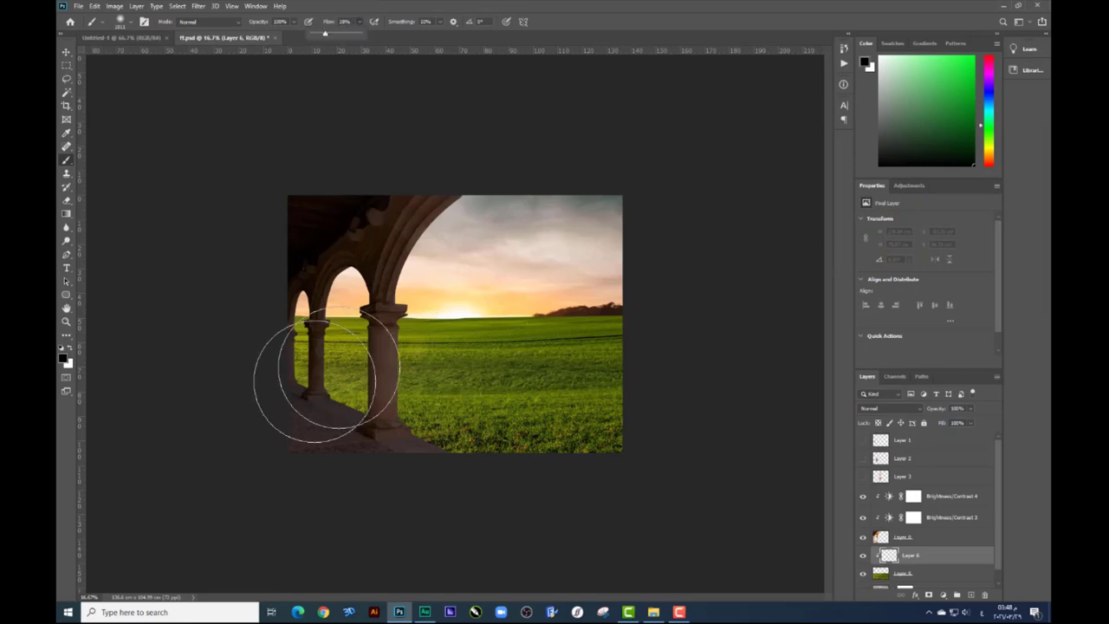
left_click(316, 428)
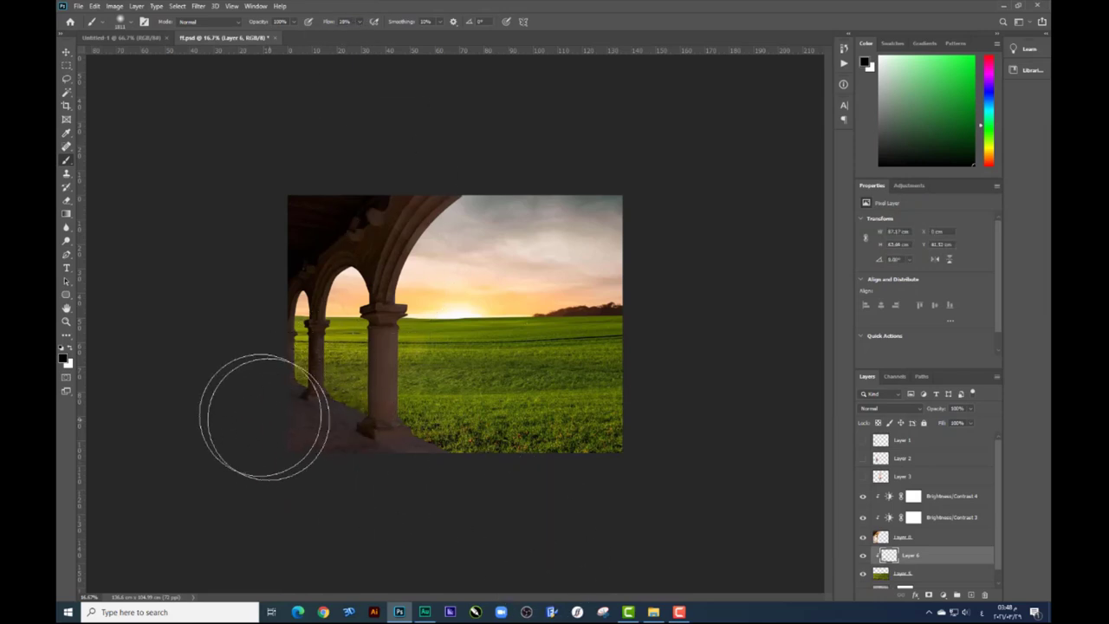
mouse_move(554, 520)
left_mouse_down()
mouse_move(302, 428)
mouse_move(248, 356)
mouse_move(295, 372)
left_mouse_up()
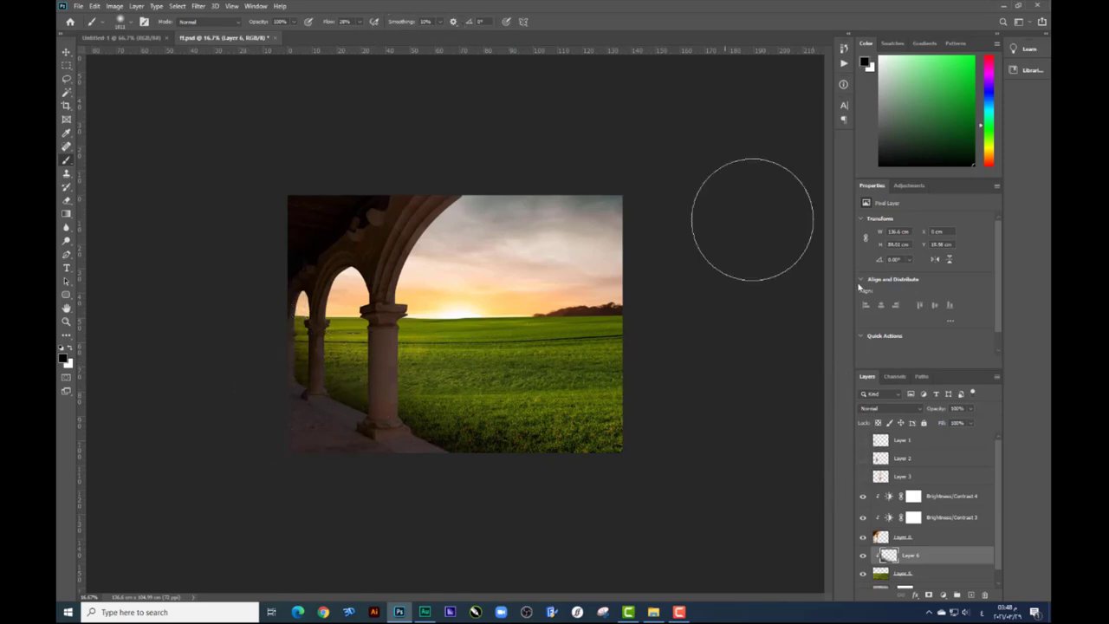
Add Layer 7 clipped to Layer 6 and faintly shade the left arches and pillar
left_click(971, 595)
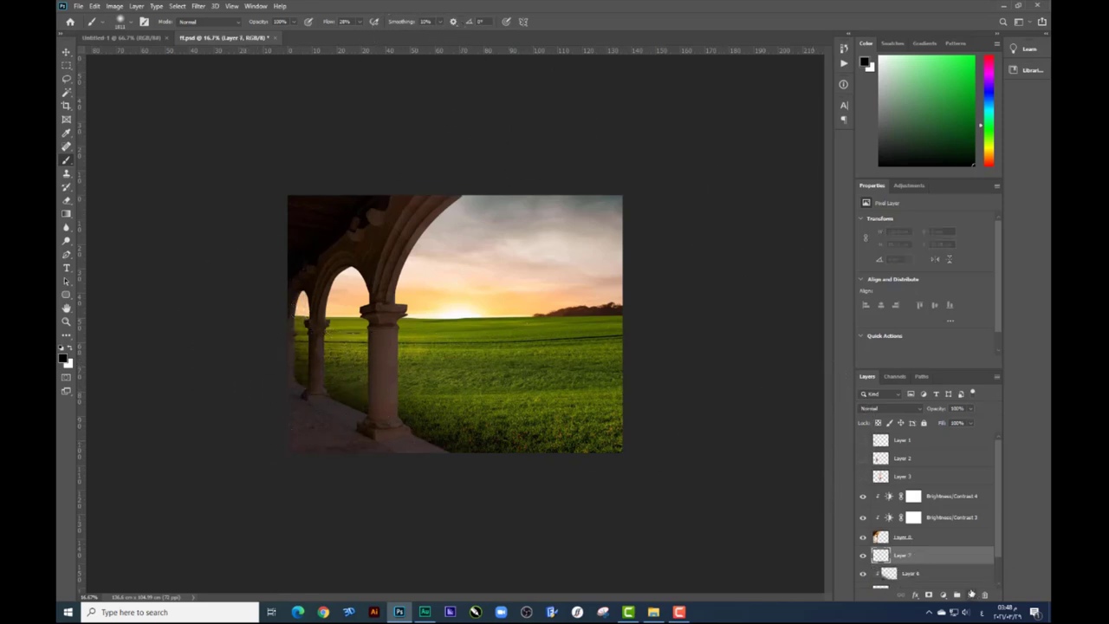
left_click(901, 560, "alt")
left_click(359, 22)
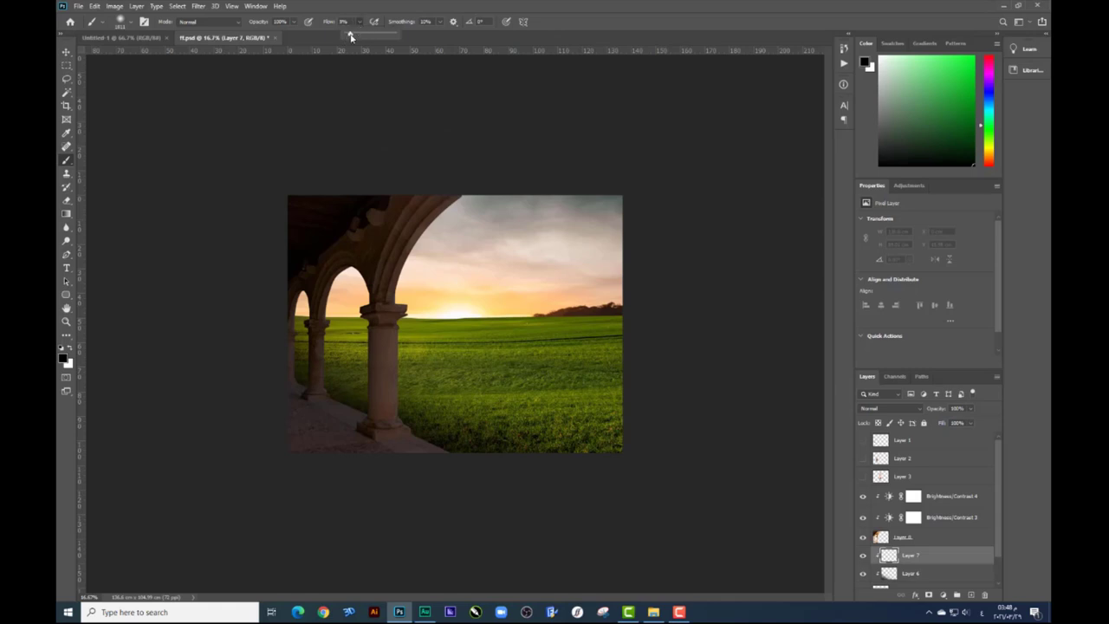
left_click_drag(396, 371, 333, 376)
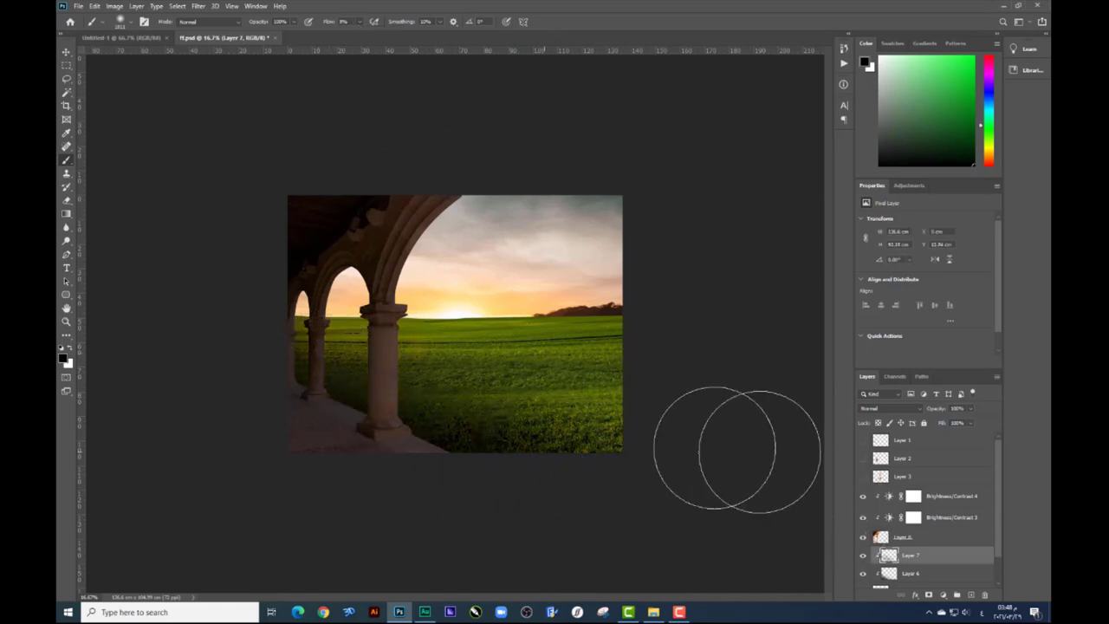
left_click_drag(260, 339, 297, 321)
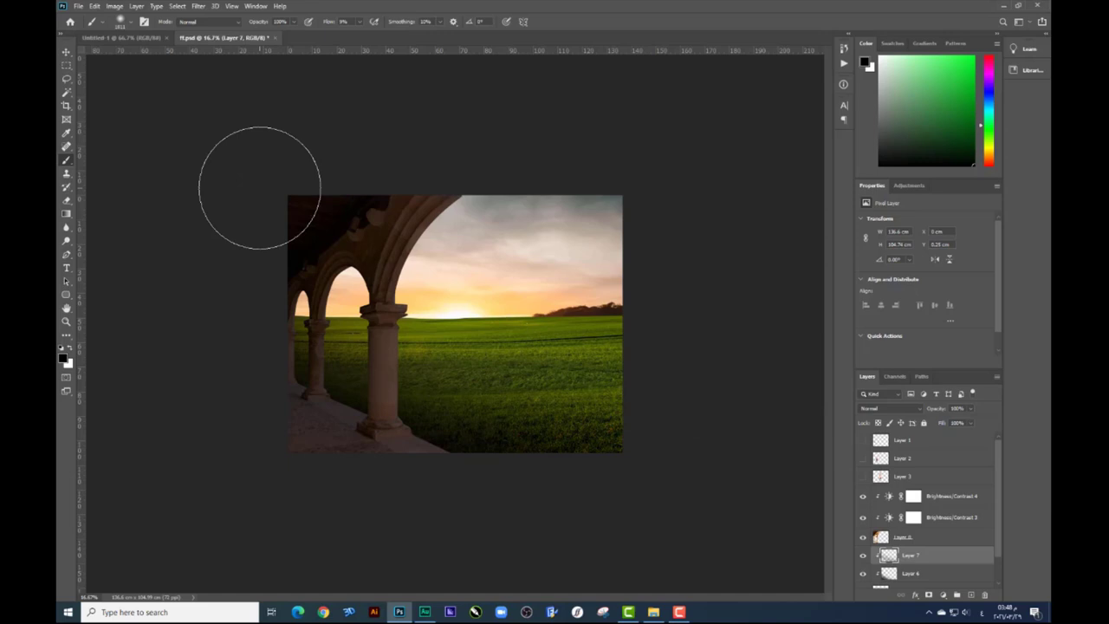
key("ctrl+minus")
key("ctrl+plus")
key("ctrl+plus")
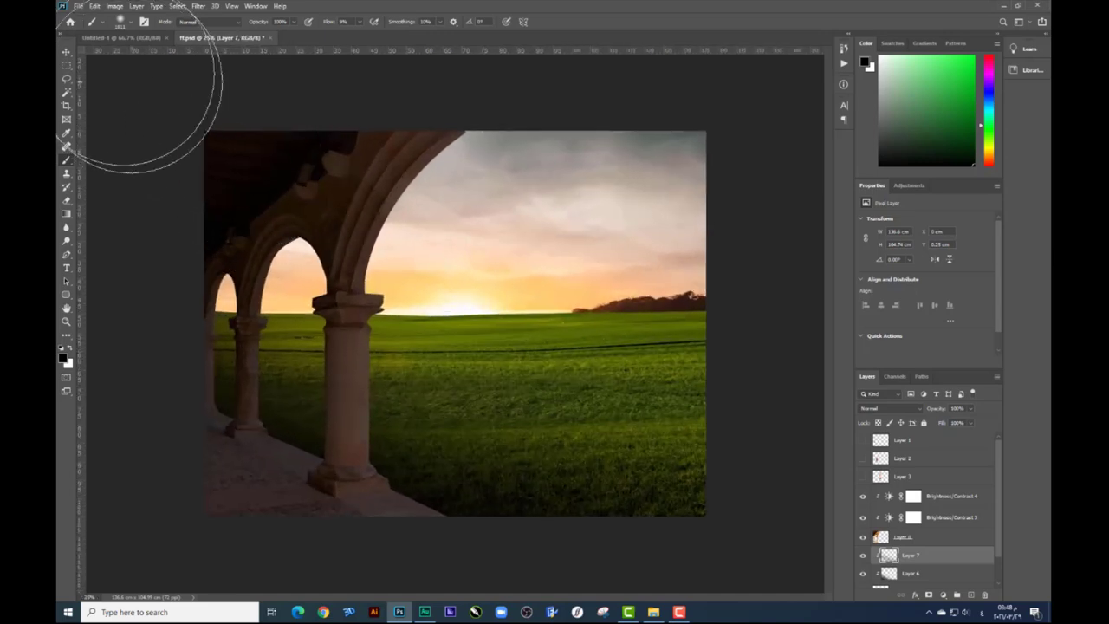
Add a new layer clipped above Brightness/Contrast 4 with Ctrl+Alt+G
left_click(66, 52)
key("ctrl+plus")
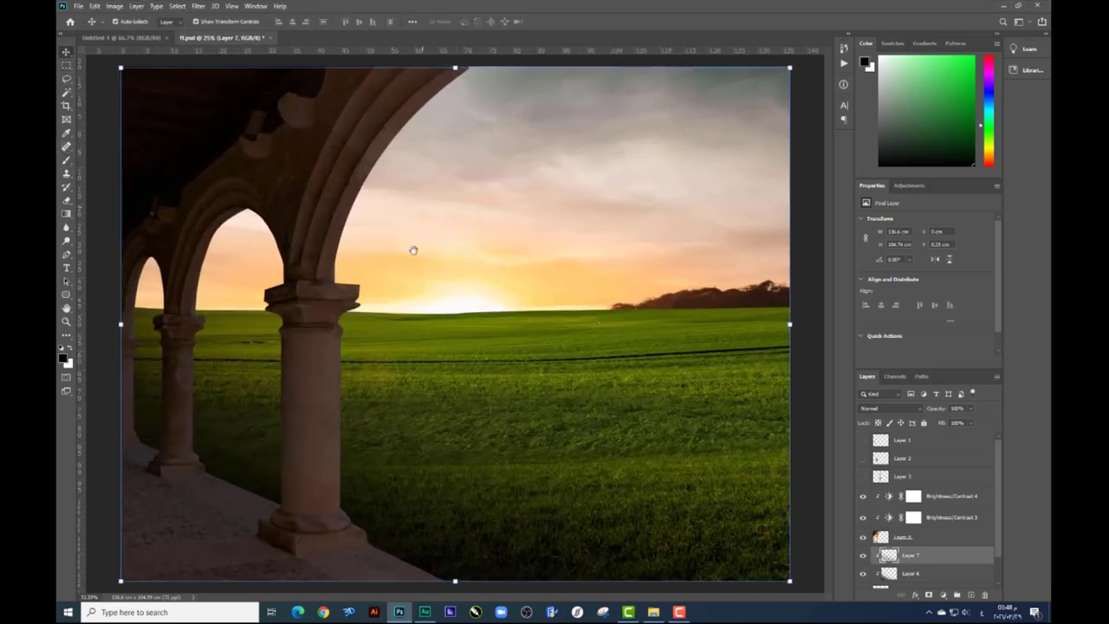
scroll(960, 546, "down", 2)
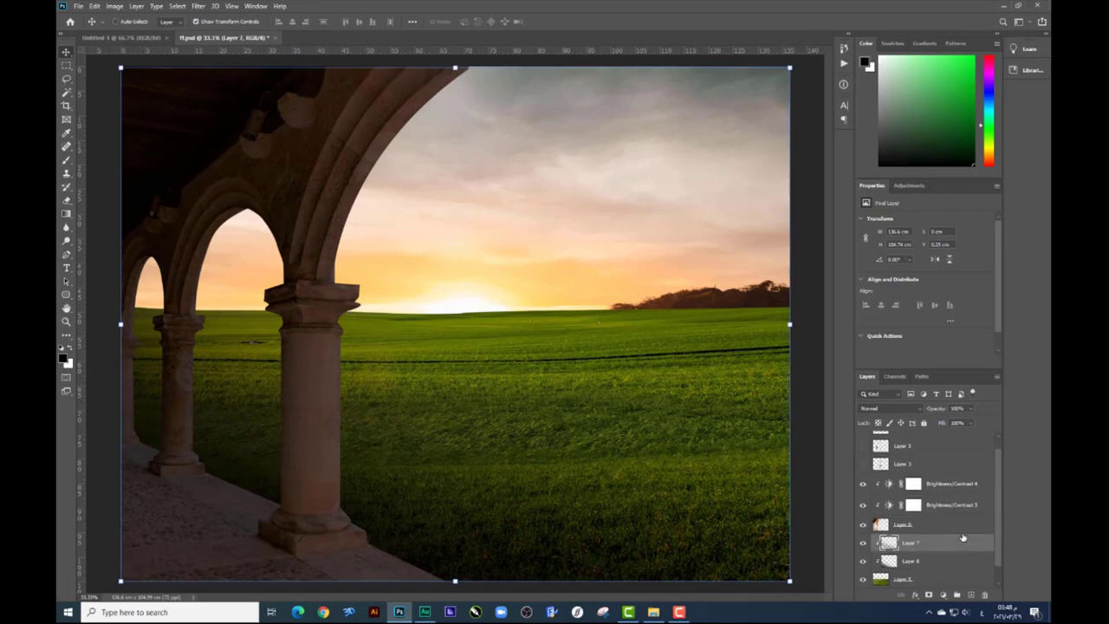
left_click(930, 510)
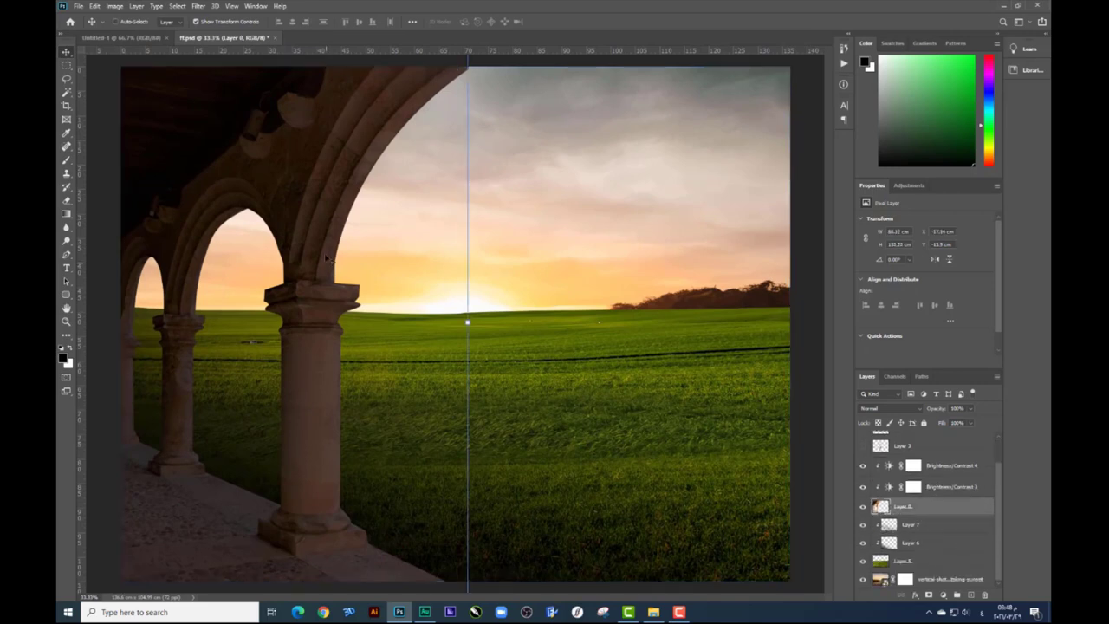
left_click(940, 468)
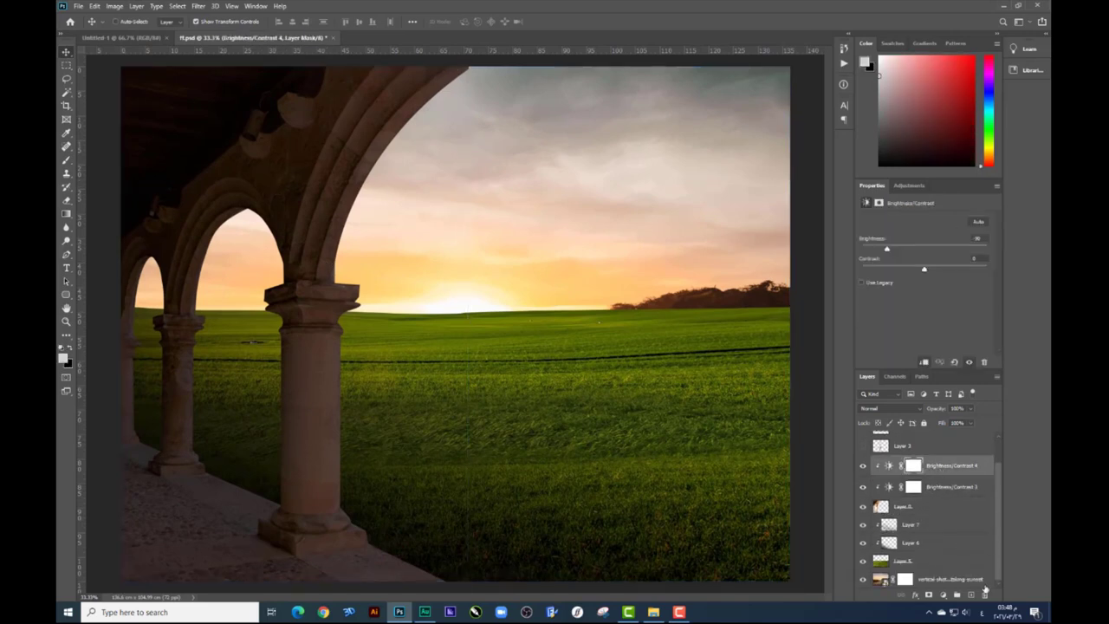
left_click(971, 594)
key("ctrl+alt+g")
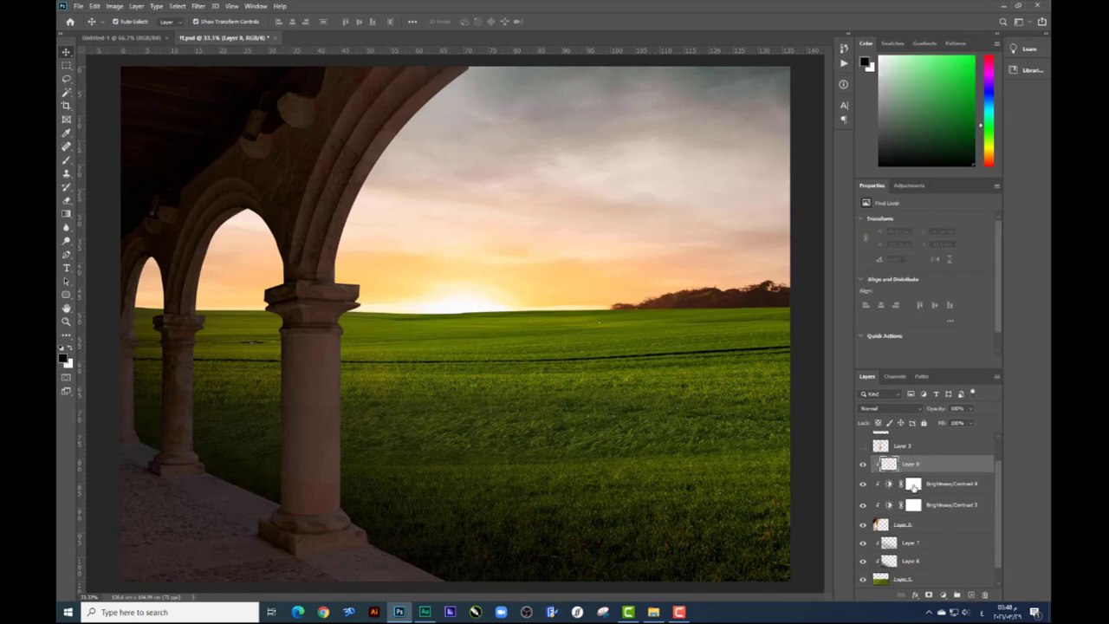
Set a 111 px soft round brush with light orange sampled from the sunset sky
left_click(66, 161)
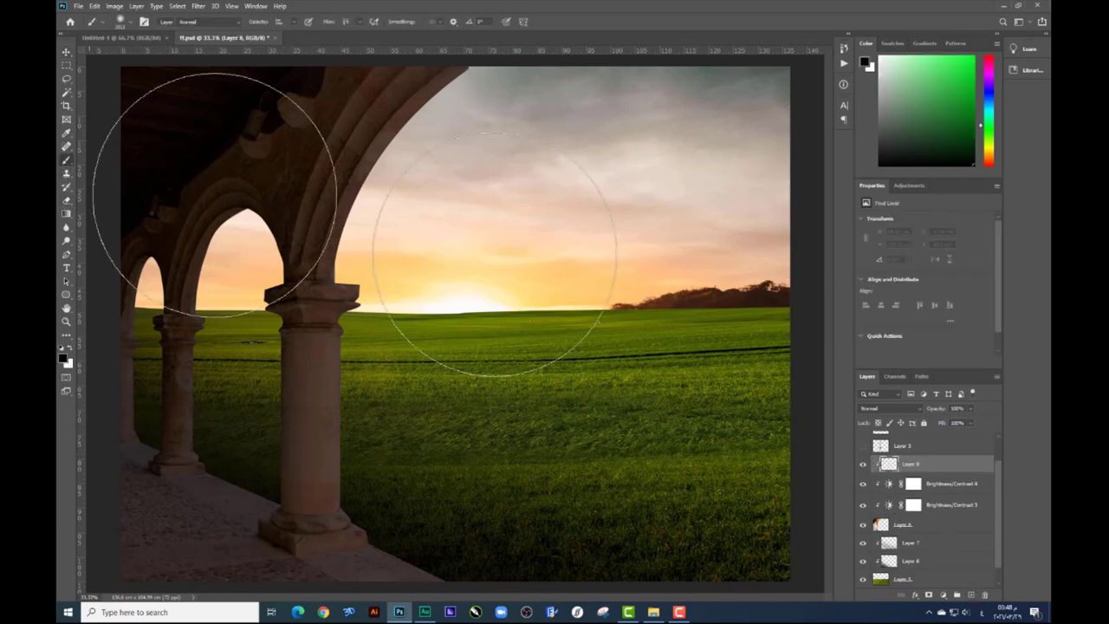
right_click(564, 286)
left_click(579, 355)
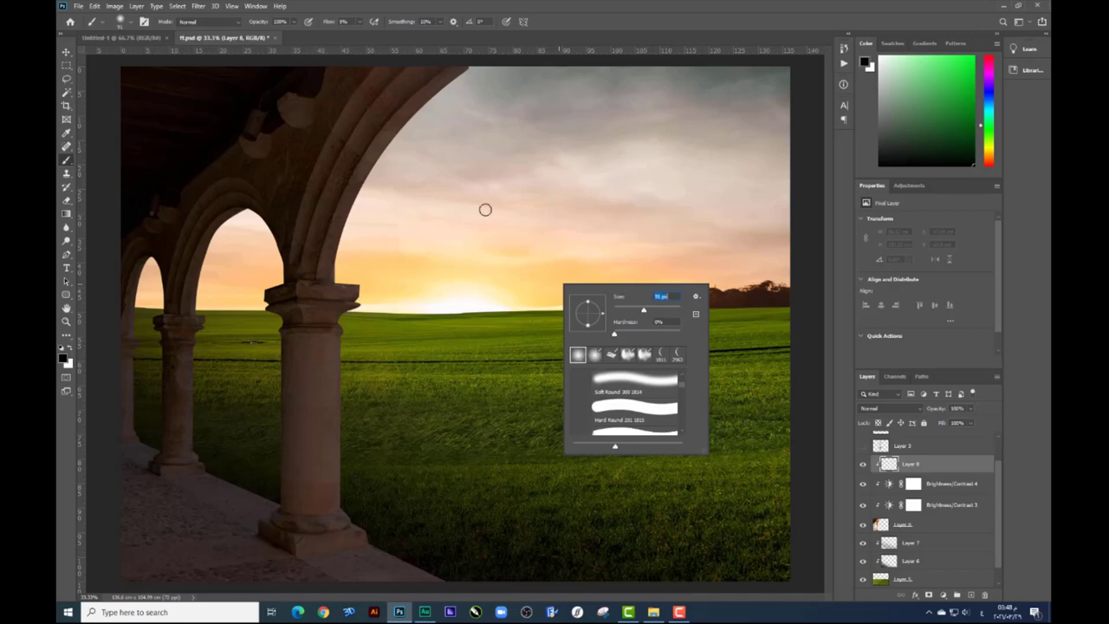
key("bracketright")
key("bracketright")
left_click(449, 270, "alt")
left_click(63, 356)
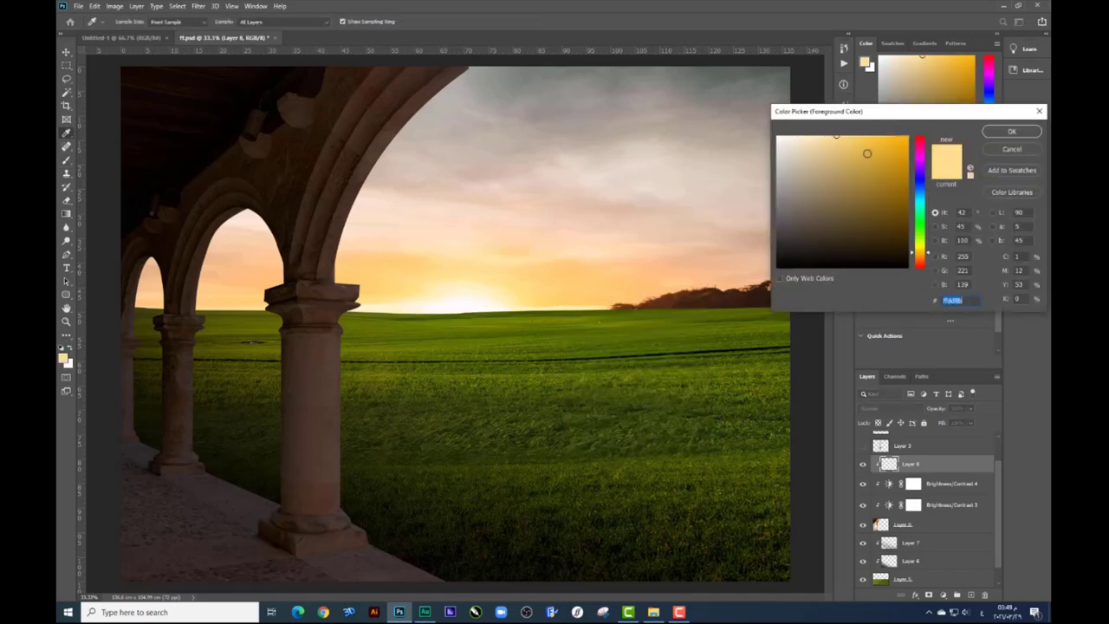
key("Return")
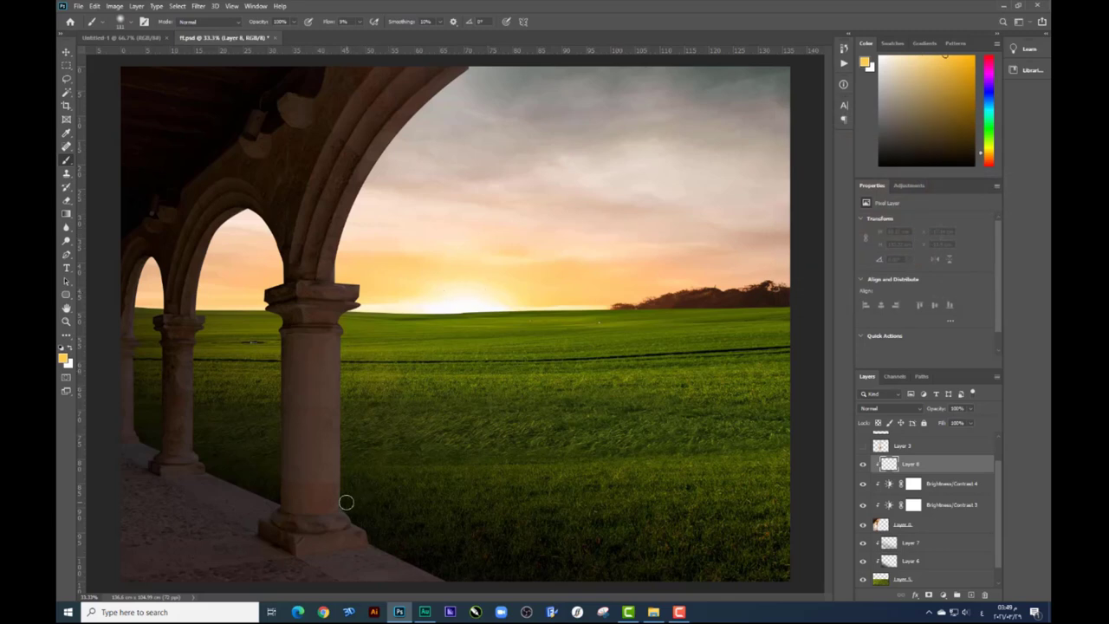
At 54% flow, paint warm glow along the pillar's right edge and inner arch edge
left_click_drag(346, 503, 344, 475)
left_click_drag(362, 23, 382, 38)
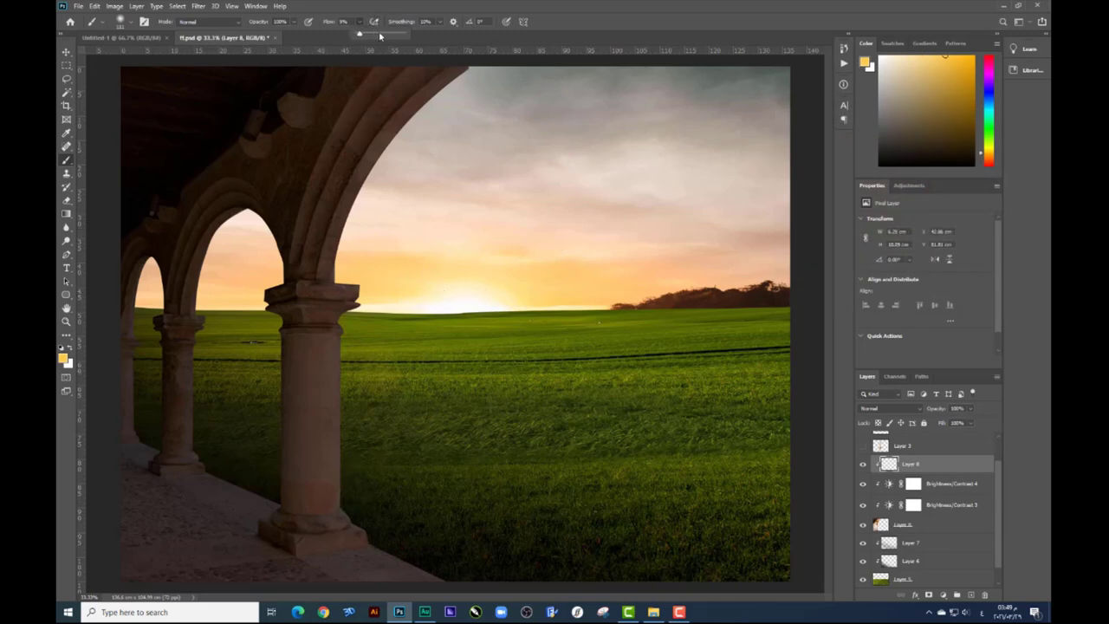
mouse_move(345, 466)
left_mouse_down()
mouse_move(341, 491)
mouse_move(343, 332)
mouse_move(361, 319)
mouse_move(351, 313)
mouse_move(364, 281)
mouse_move(345, 279)
mouse_move(342, 244)
left_mouse_up()
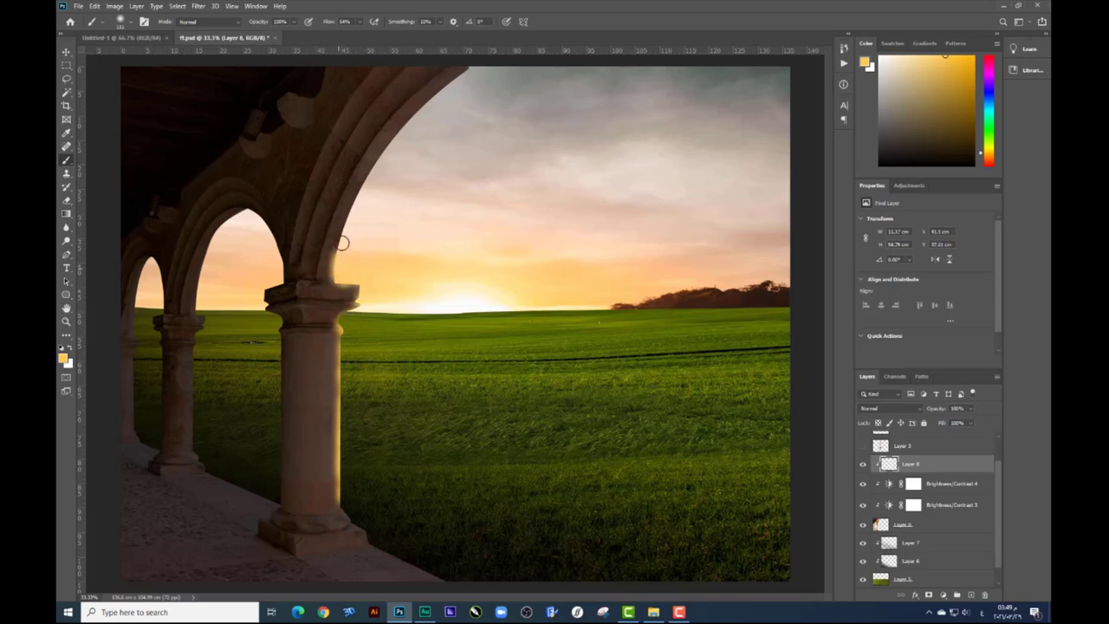
mouse_move(362, 197)
left_mouse_down()
mouse_move(363, 180)
mouse_move(440, 92)
mouse_move(472, 71)
left_mouse_up()
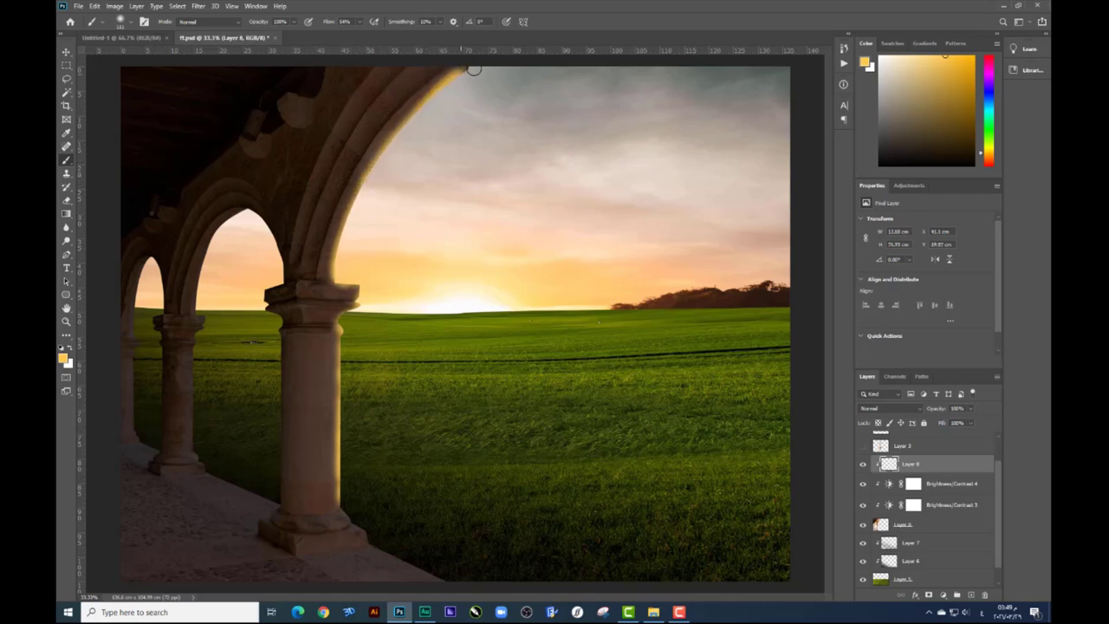
left_click_drag(360, 200, 335, 262)
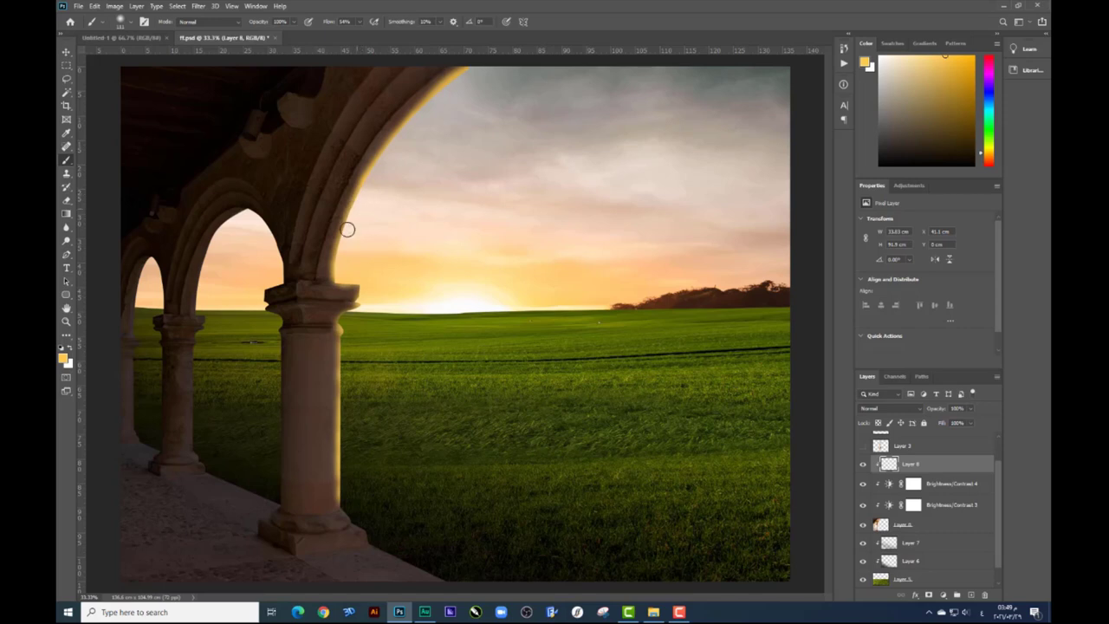
Set the glow layer to Screen and limit it with the Underlying Layer blend range
left_click(893, 408)
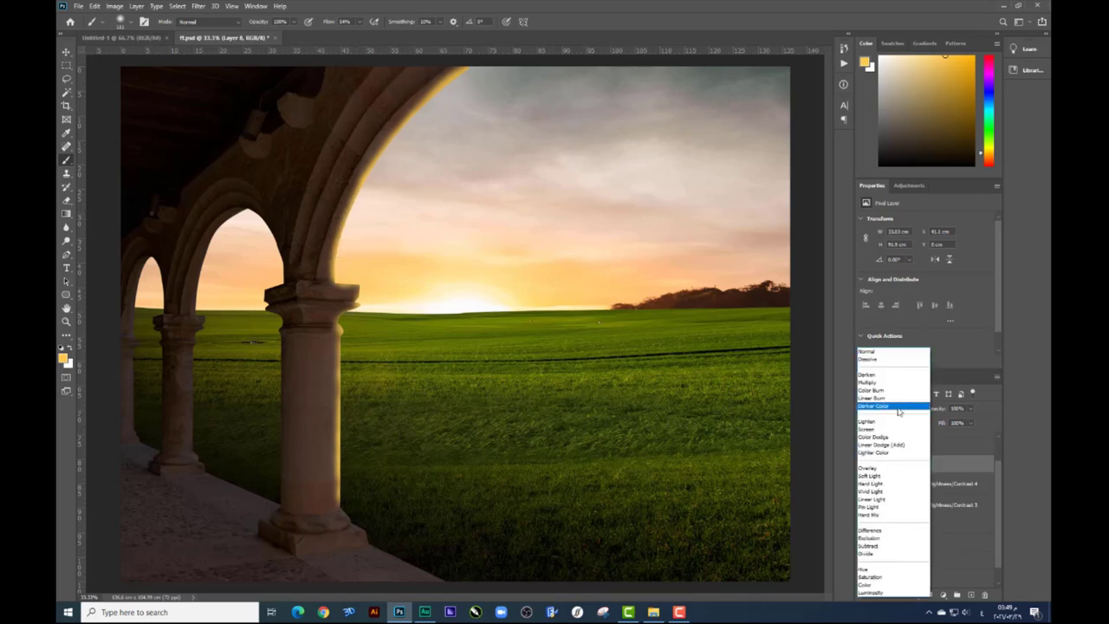
left_click(888, 426)
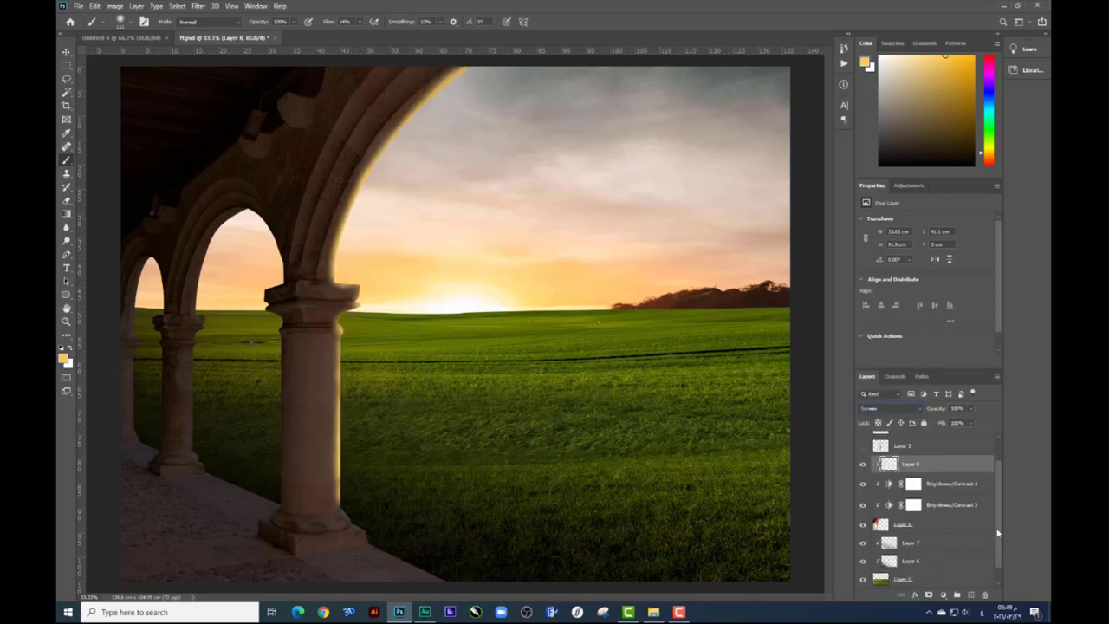
right_click(930, 470)
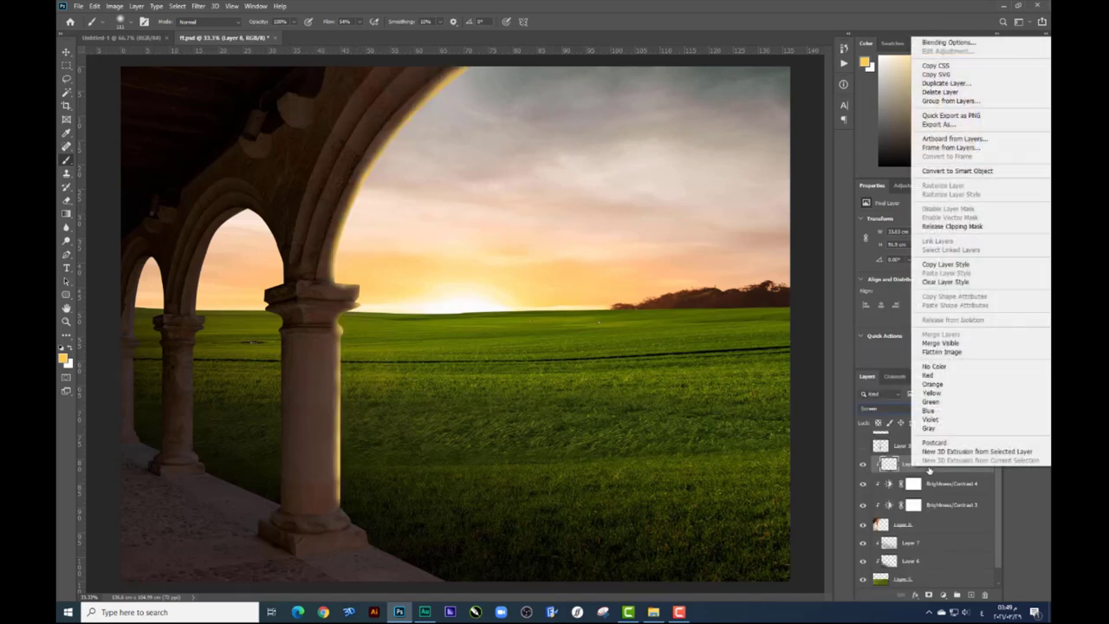
left_click(938, 43)
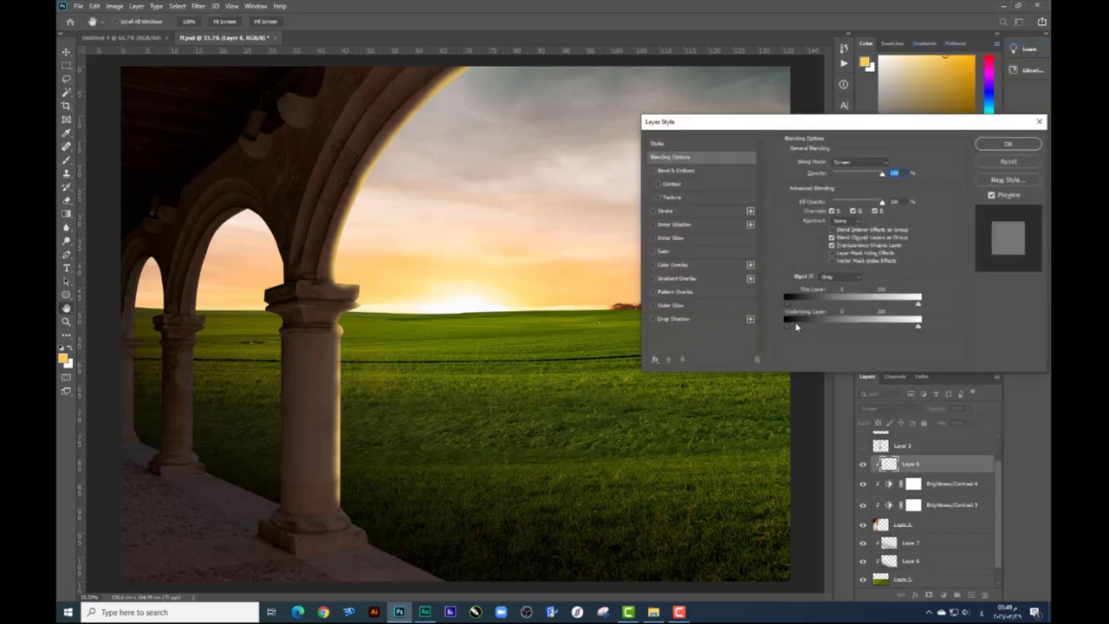
left_click_drag(821, 324, 820, 326)
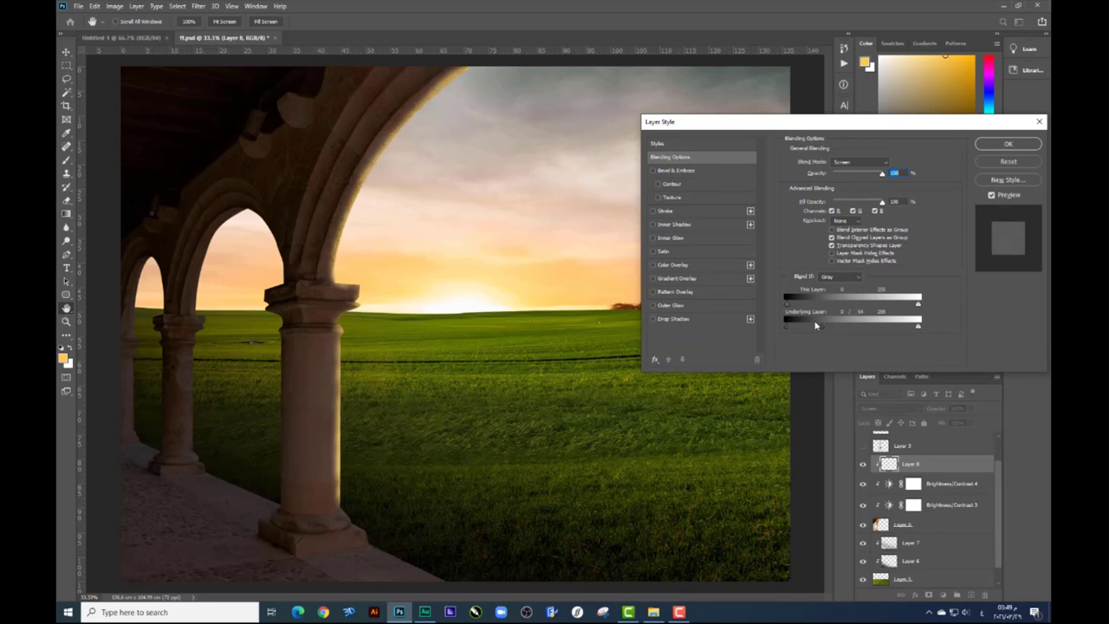
left_click(983, 145)
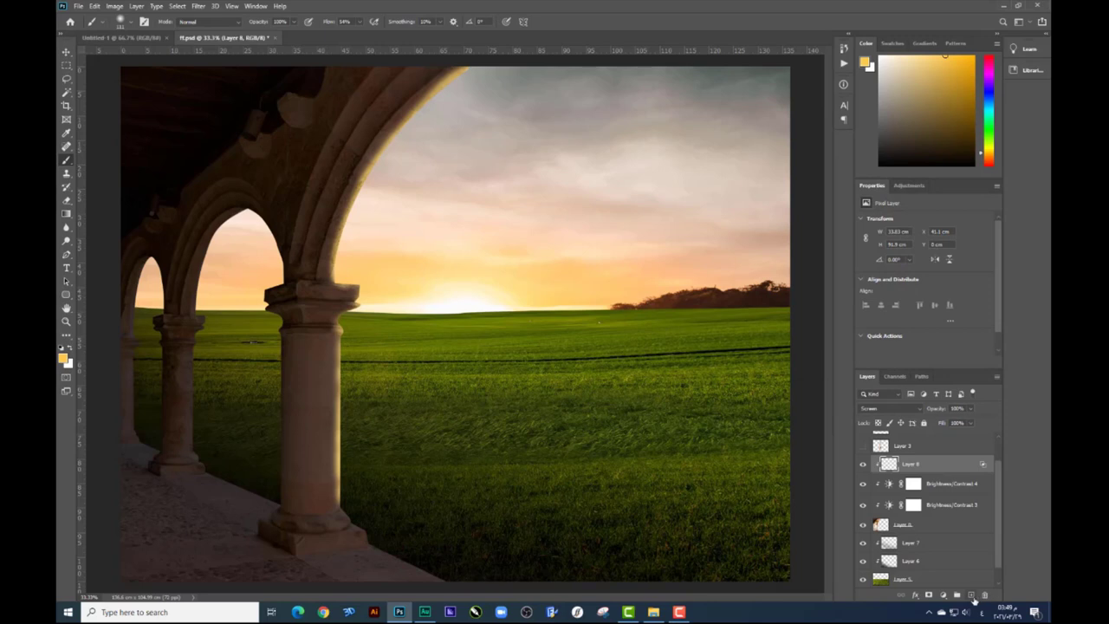
Add another Screen layer and set the brush flow to 8% with a new size
left_click(971, 595)
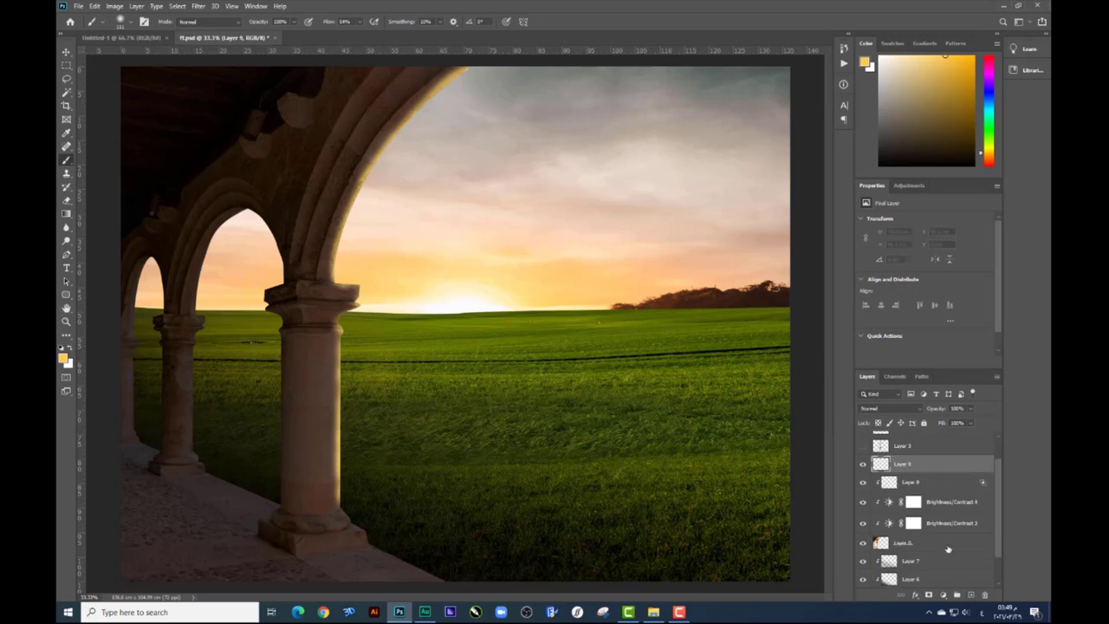
left_click(360, 22)
left_click(885, 408)
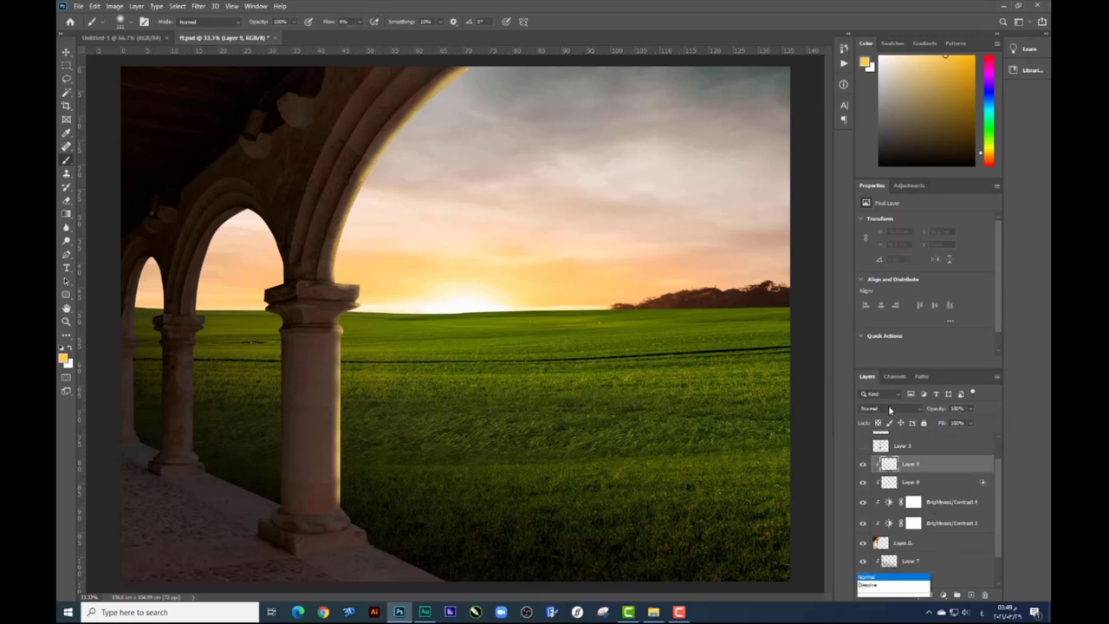
left_click(888, 427)
right_click(548, 366)
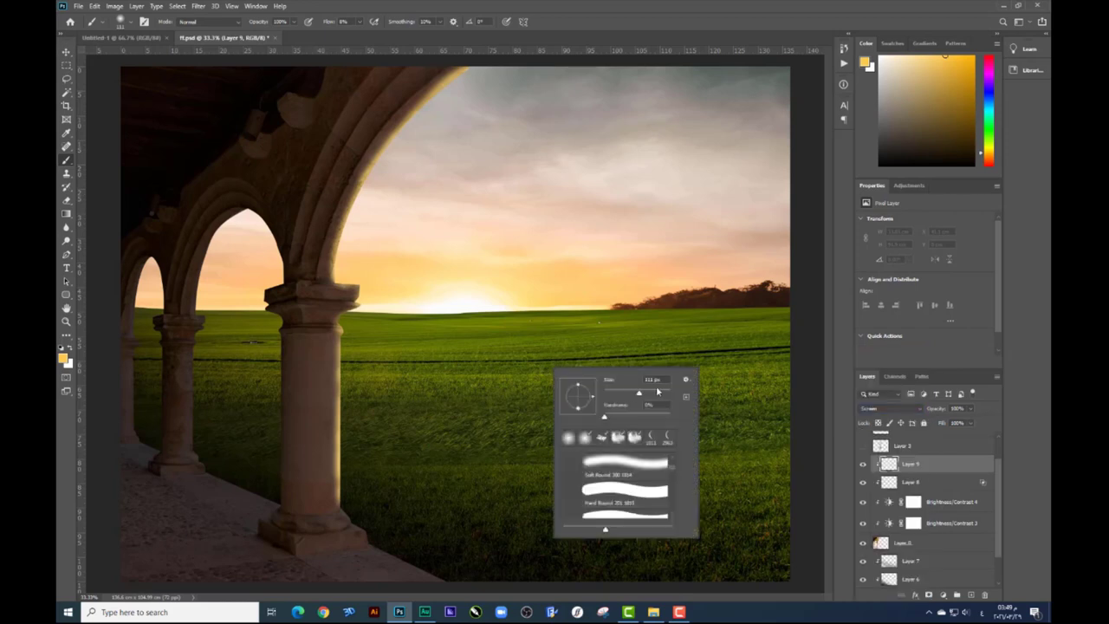
left_click(342, 505)
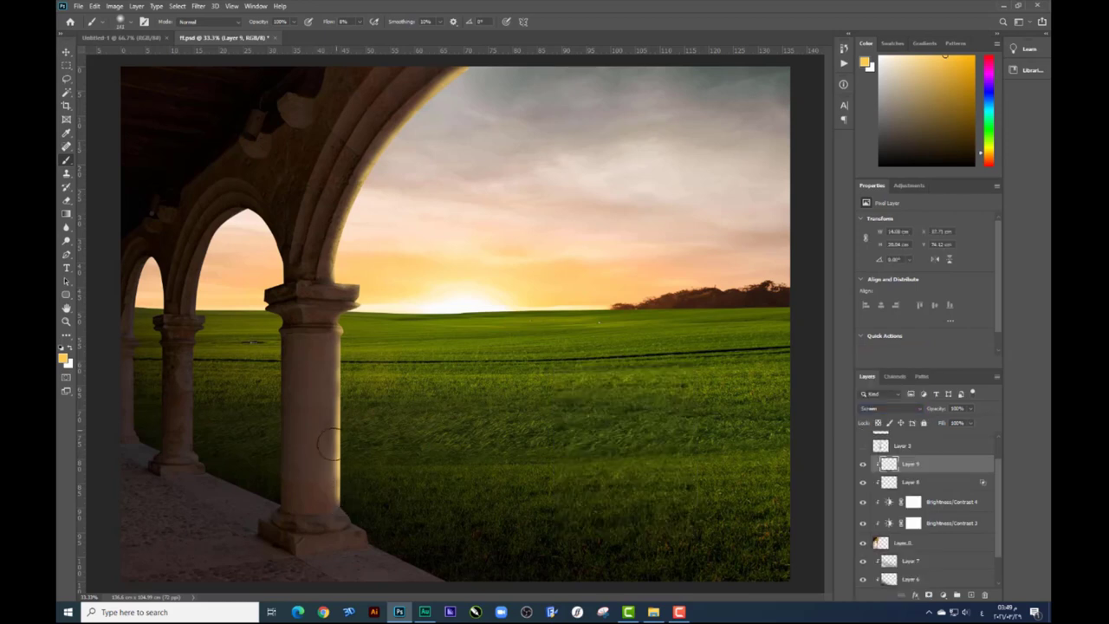
Brighten the pillar's right edge, the arch's inner edge and the column base
left_click_drag(340, 428, 346, 287)
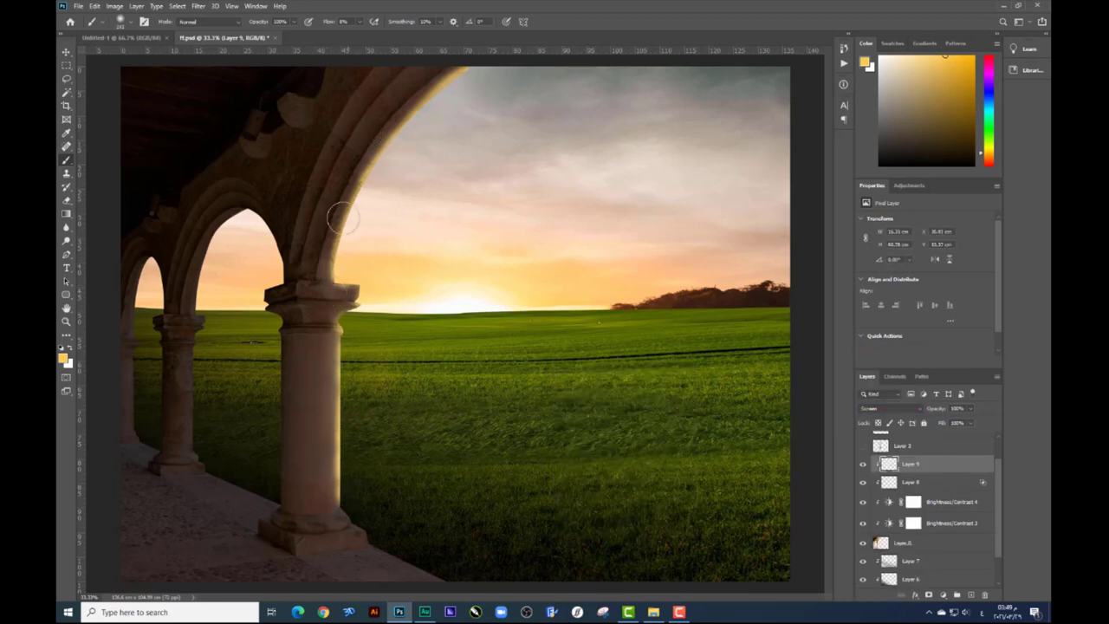
mouse_move(338, 218)
left_mouse_down()
mouse_move(433, 107)
mouse_move(350, 196)
left_mouse_up()
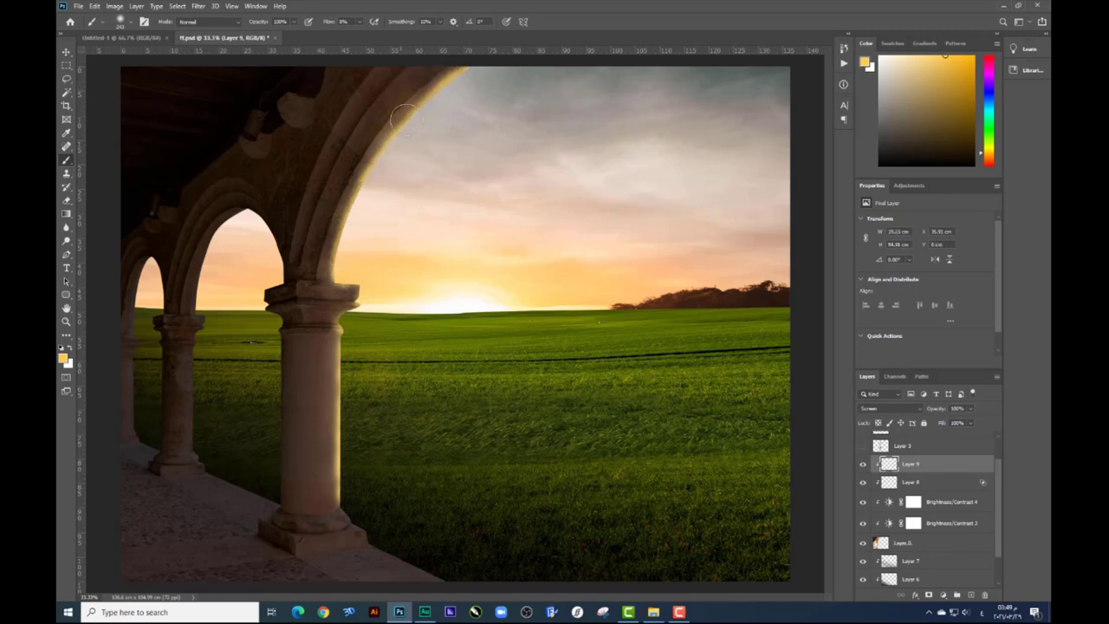
key("ctrl+minus")
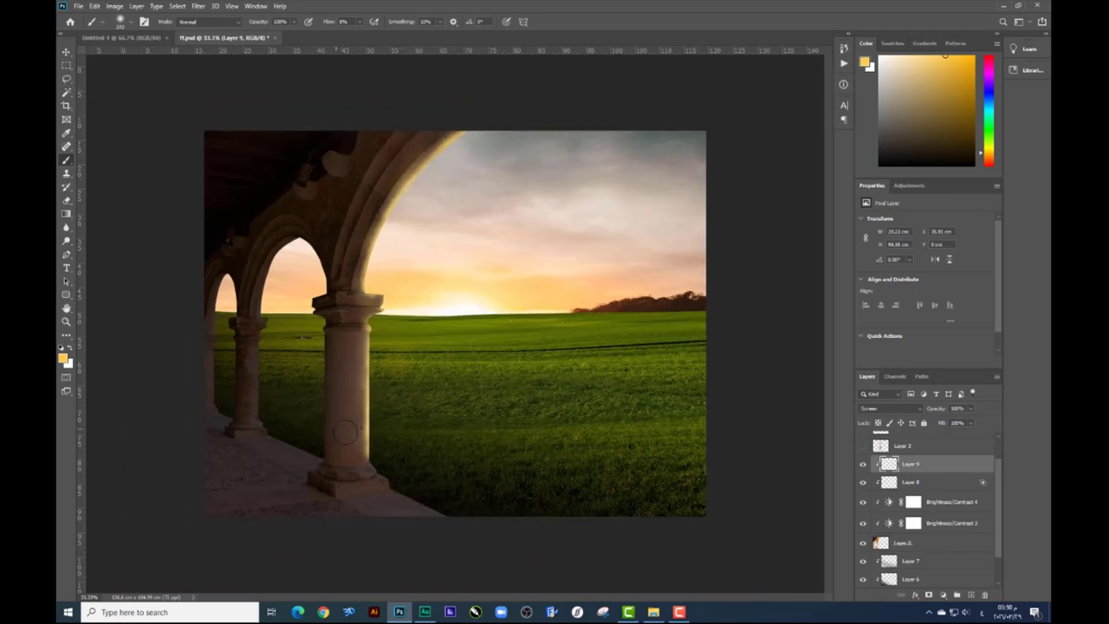
mouse_move(438, 507)
left_mouse_down()
mouse_move(457, 514)
mouse_move(262, 422)
left_mouse_up()
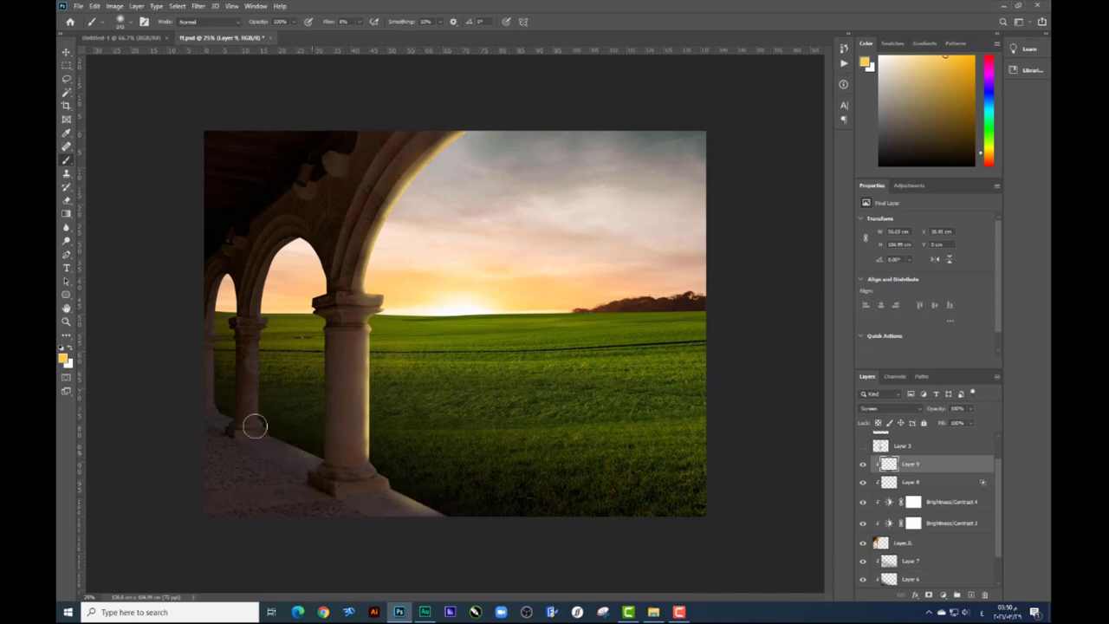
right_click(294, 399)
left_click(262, 419)
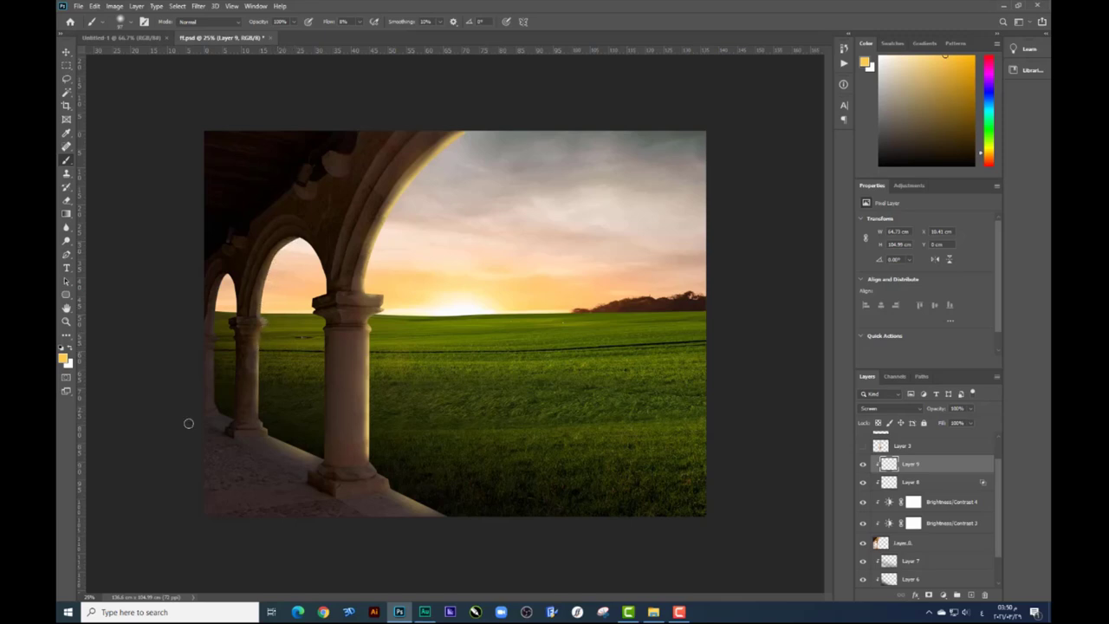
Paint faint light near the left pillar base and a light streak along the floor
mouse_move(230, 418)
left_mouse_down()
mouse_move(216, 409)
mouse_move(216, 353)
left_mouse_up()
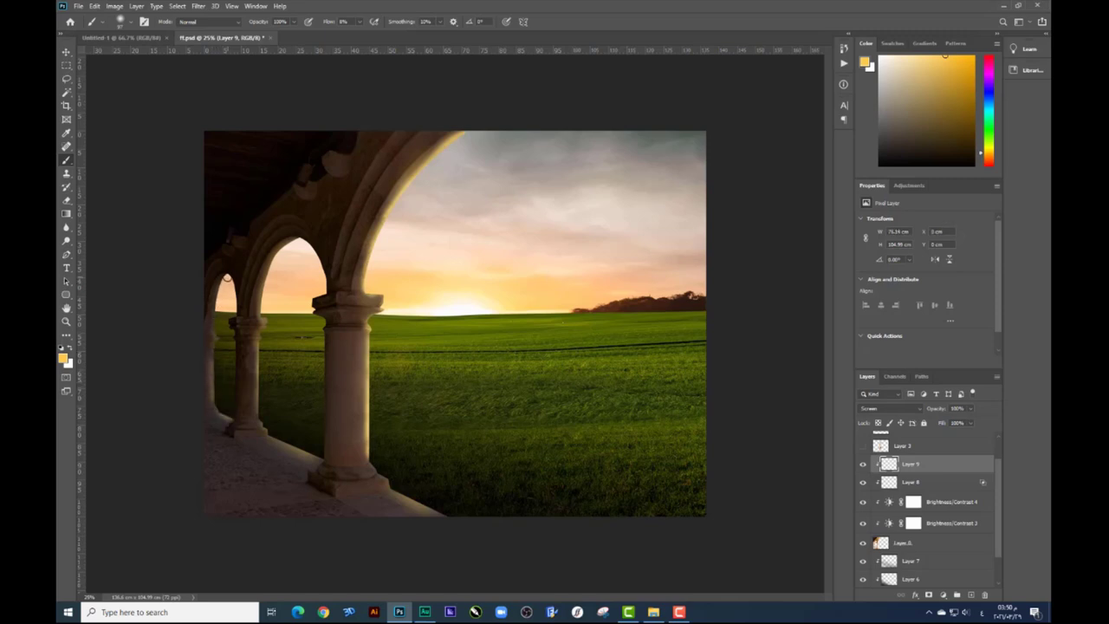
left_click_drag(218, 336, 219, 379)
key("ctrl+plus")
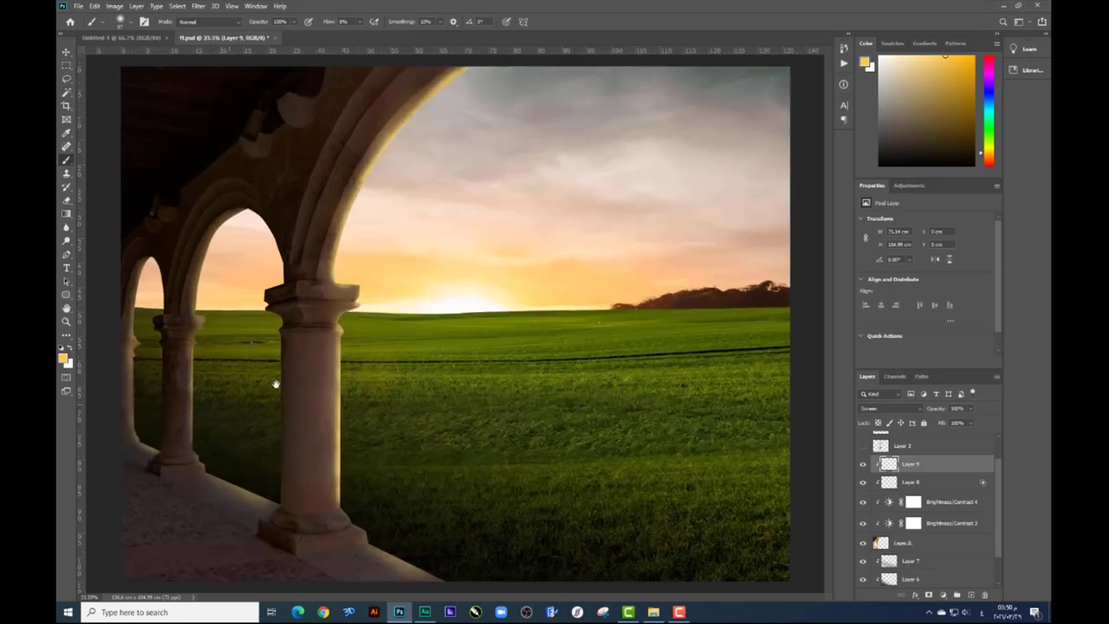
right_click(287, 428)
left_click(205, 470)
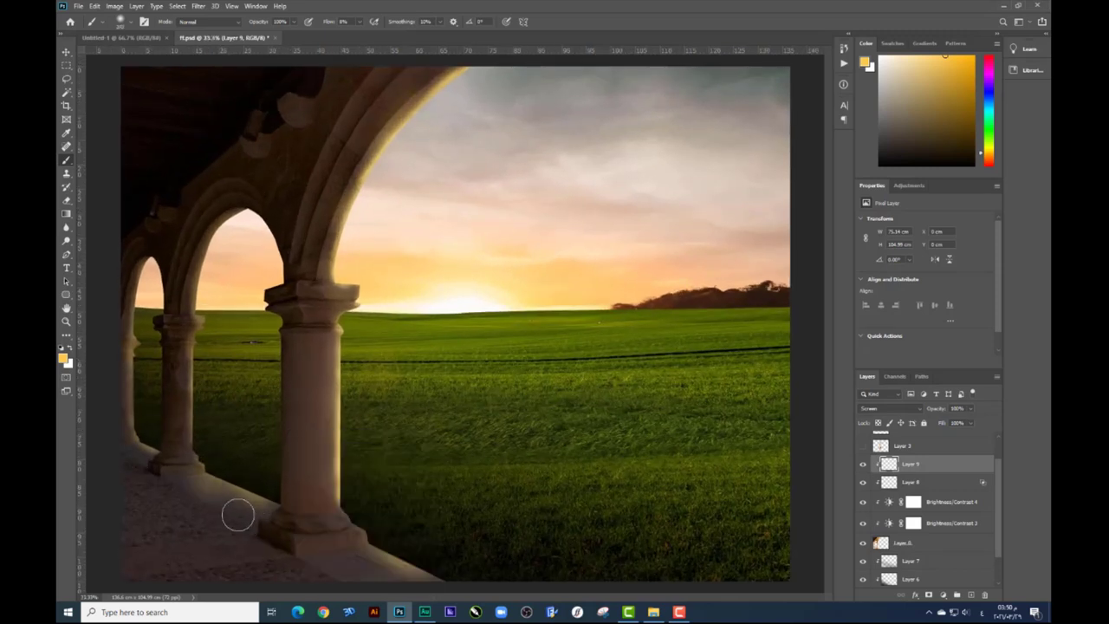
left_click_drag(245, 505, 139, 444)
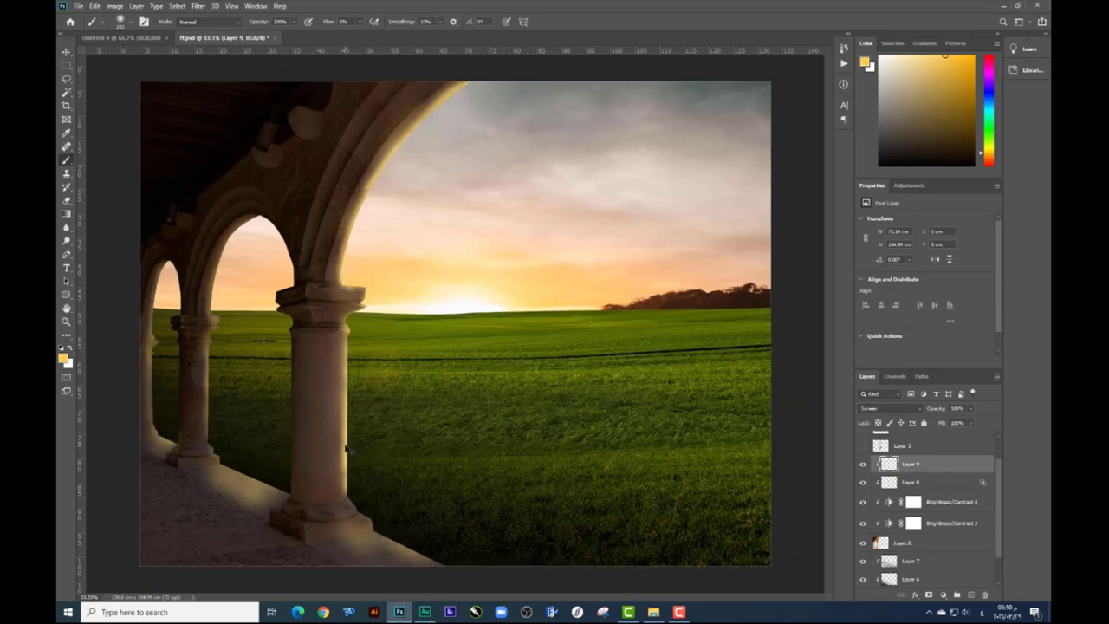
key("ctrl+minus")
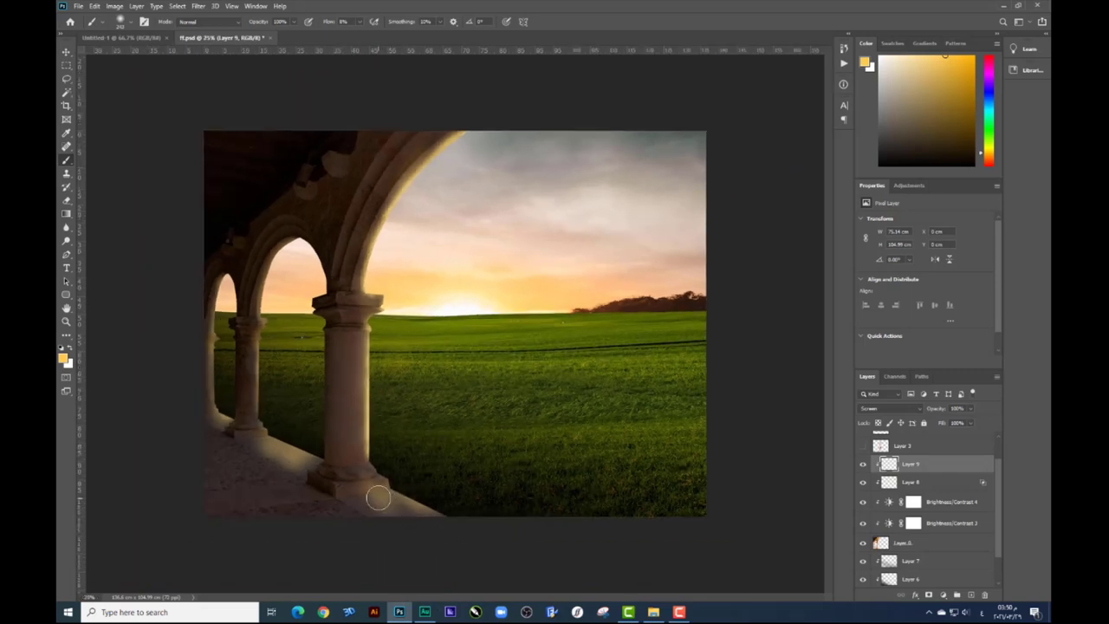
Split the Underlying Layer slider so the light fades over darker areas
right_click(941, 463)
left_click(786, 247)
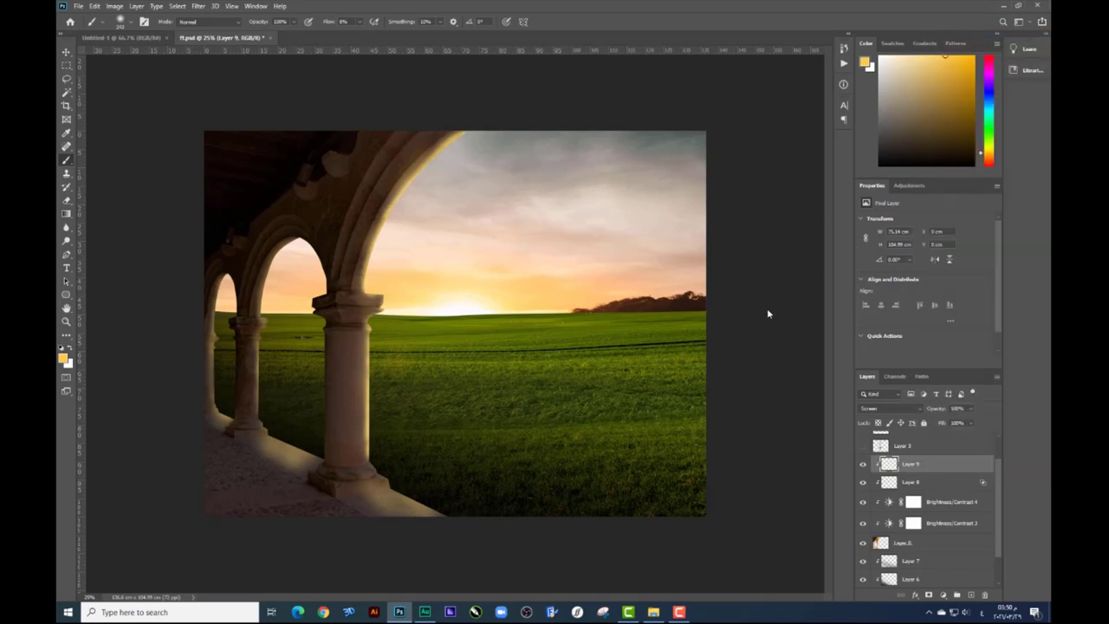
left_click_drag(785, 326, 832, 326)
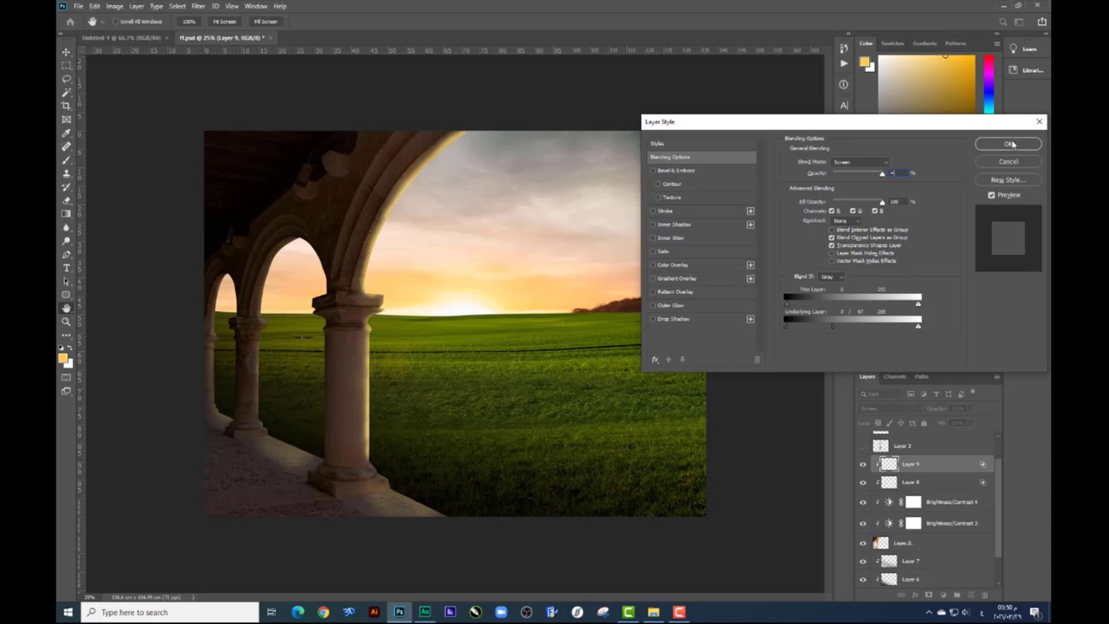
Close the Layer Style dialogs and set the Eraser to a 100 px brush
left_click(238, 179)
left_click(544, 225)
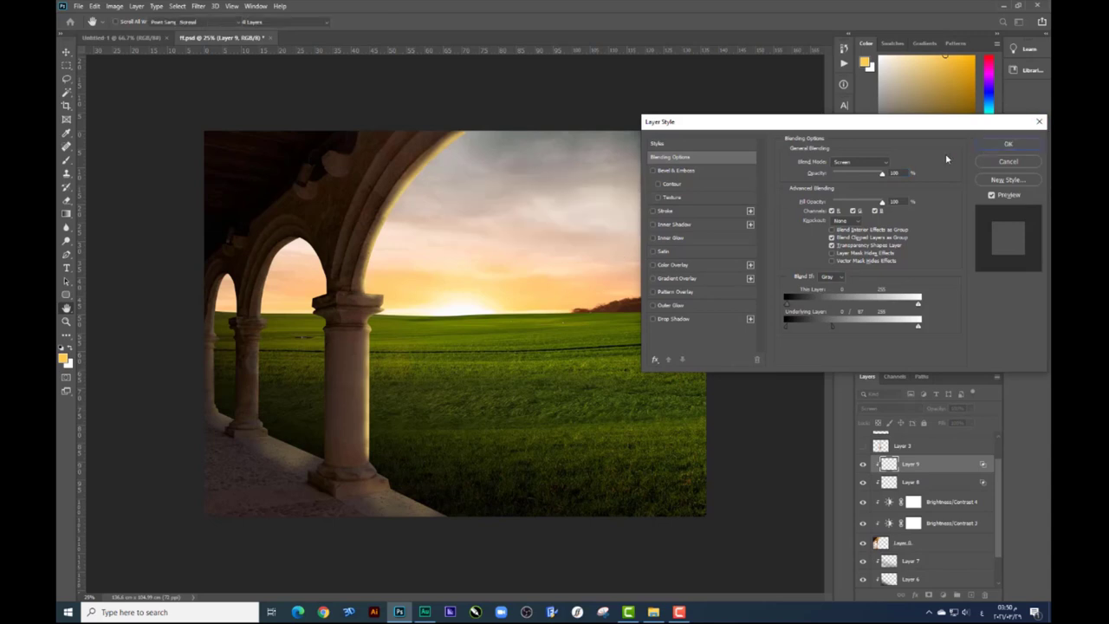
left_click(1008, 144)
key("e")
right_click(342, 461)
left_click(260, 467)
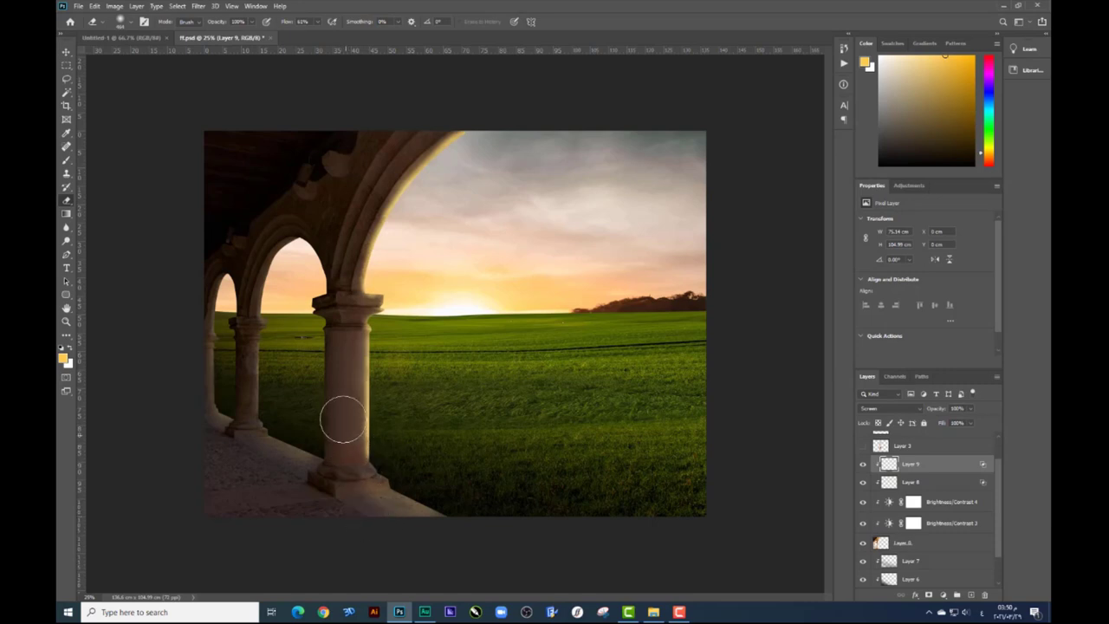
right_click(207, 393)
left_click(292, 428)
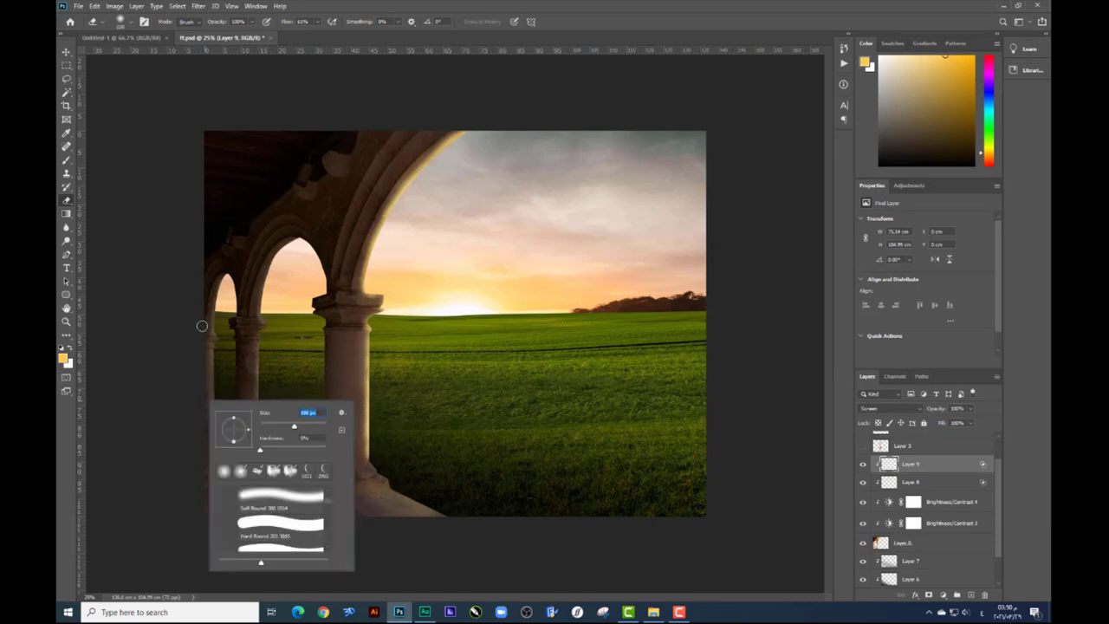
key("Return")
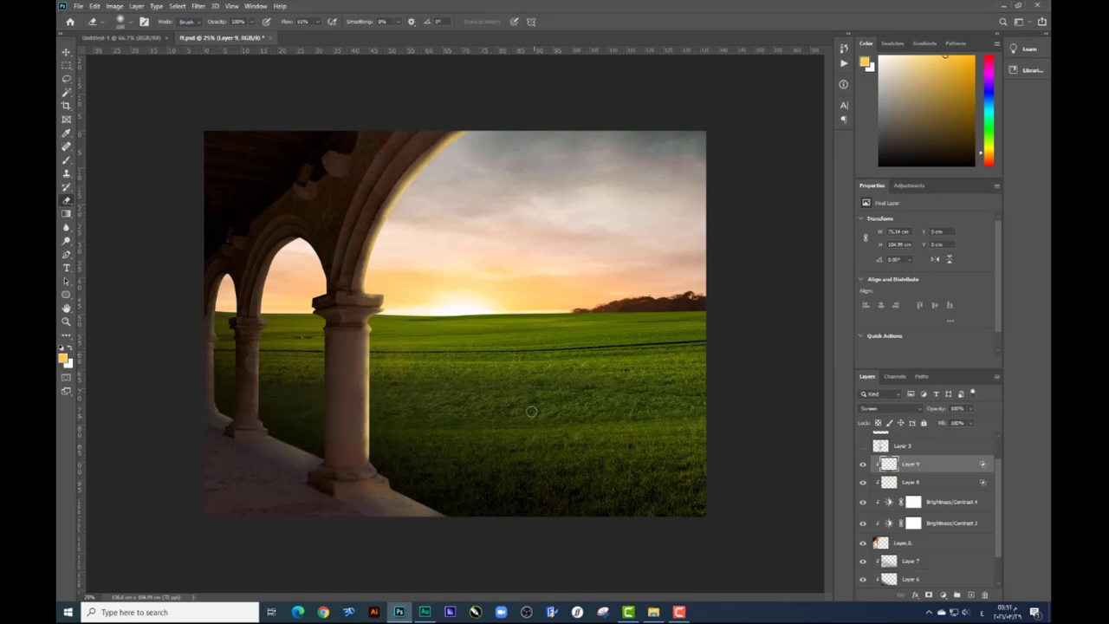
Lower Layer 8's opacity to about 57% to soften the arch rim light
left_click(863, 484)
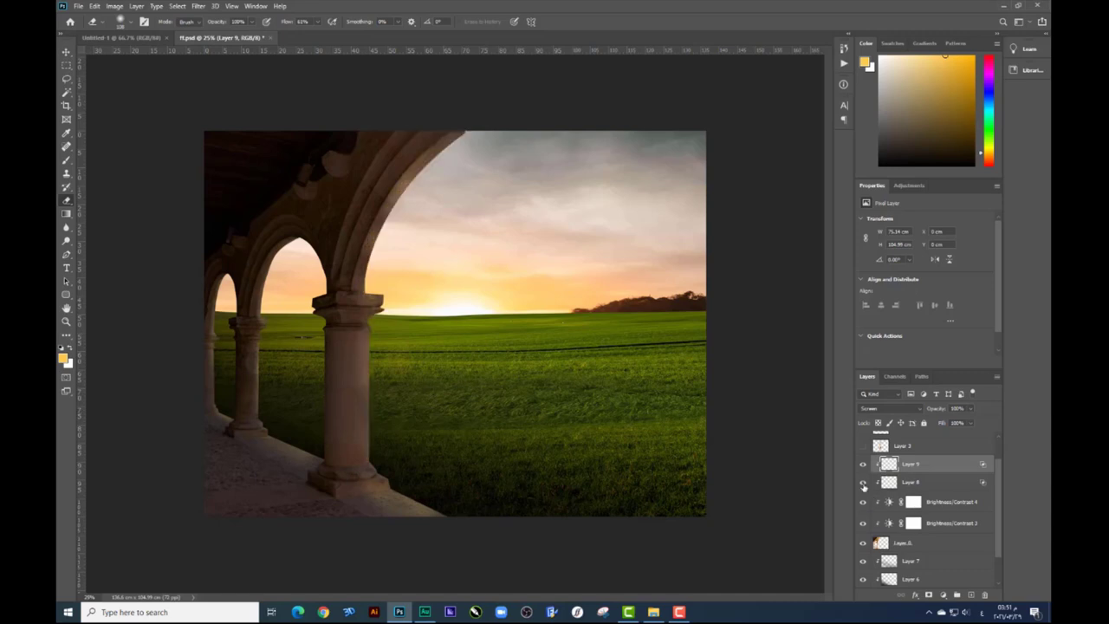
left_click(971, 409)
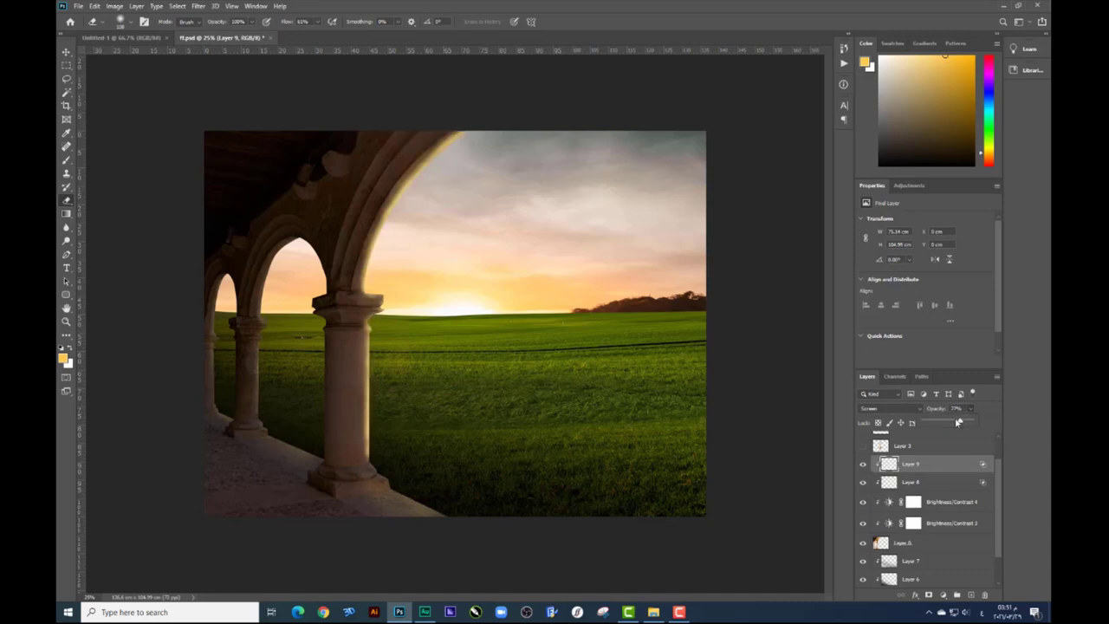
key("alt+bracketleft")
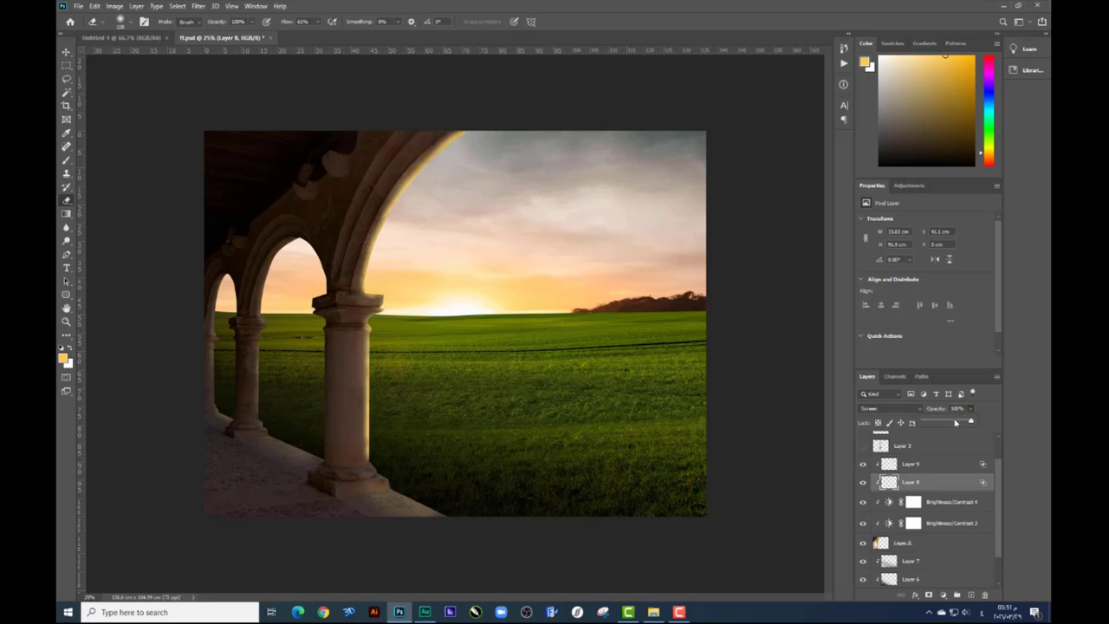
left_click_drag(958, 421, 950, 422)
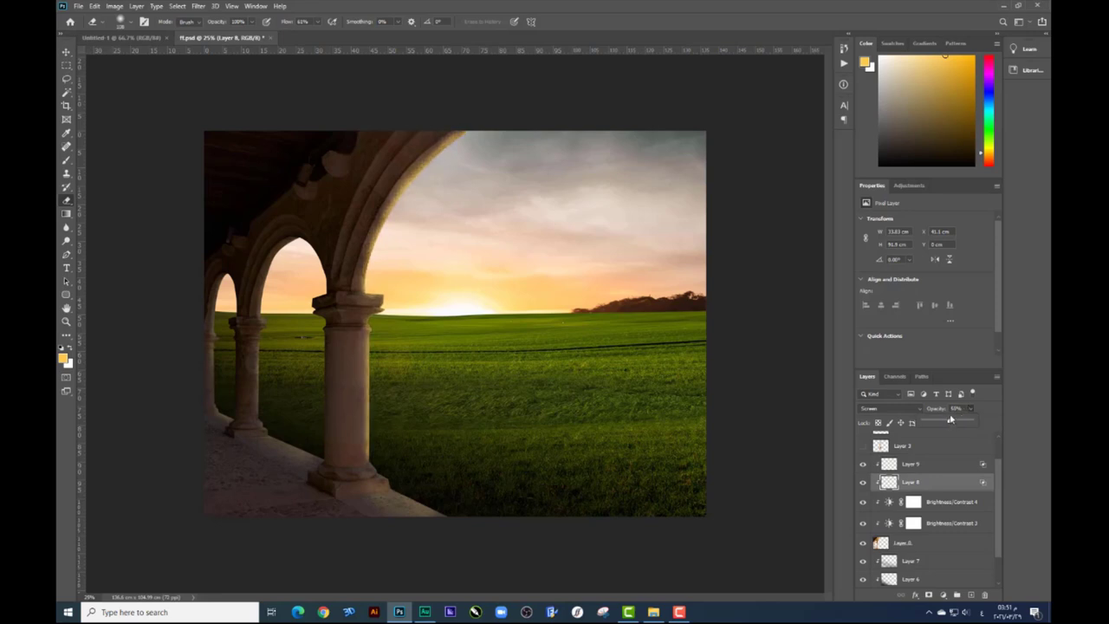
key("Return")
left_click(65, 52)
Add a Hue/Saturation adjustment layer clipped to the grass Layer 7
right_click(592, 424)
left_click(658, 429)
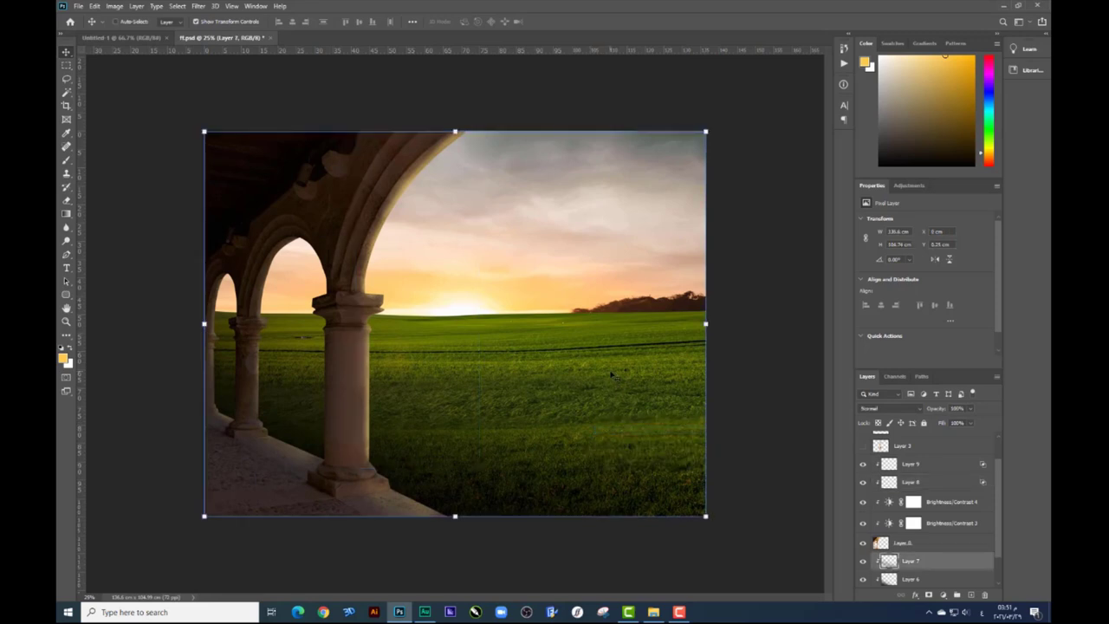
scroll(879, 495, "down", 2)
left_click(920, 567)
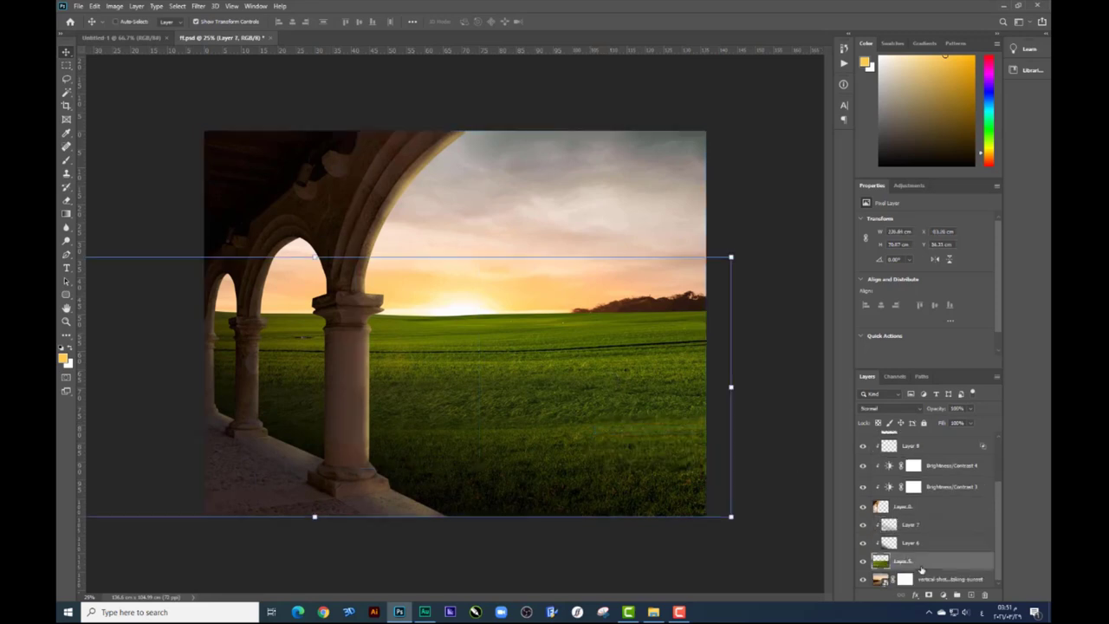
left_click(931, 525)
left_click(943, 595)
left_click(953, 493)
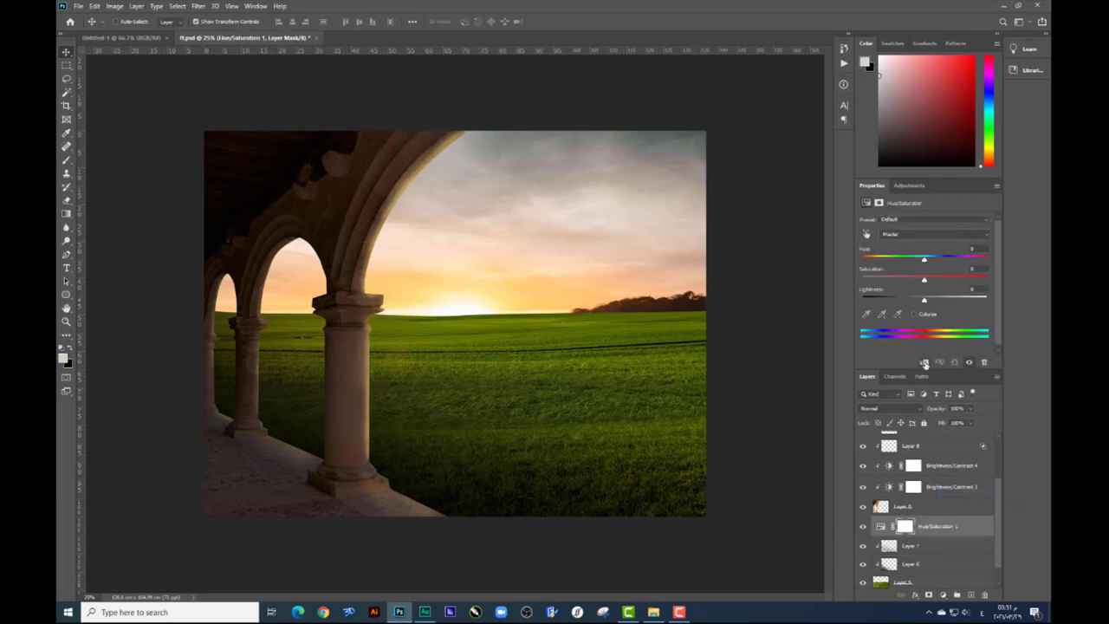
left_click(924, 362)
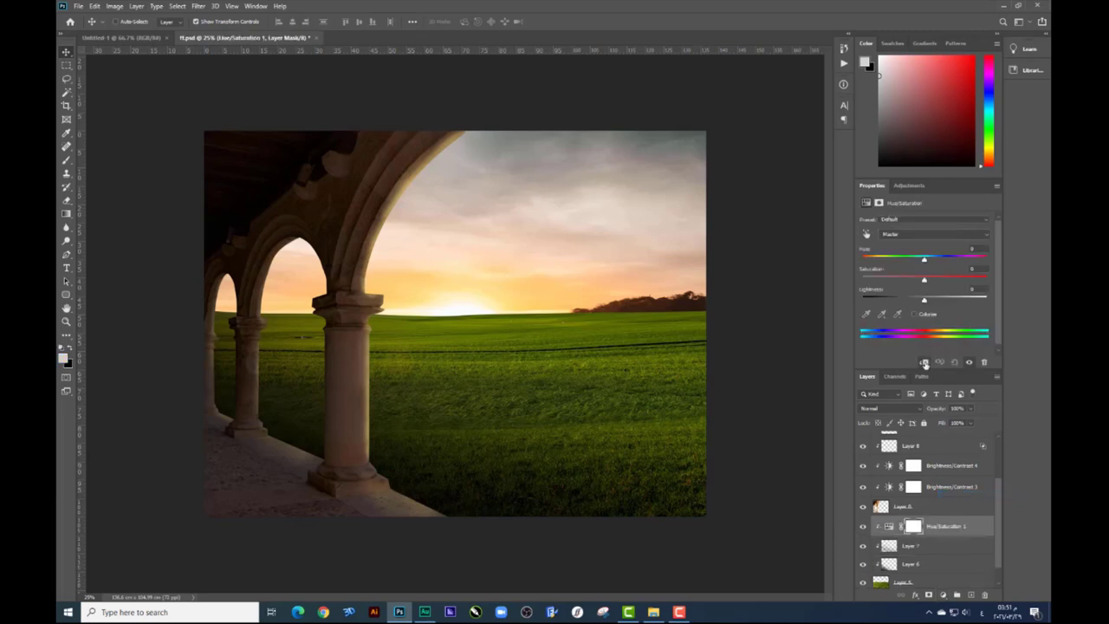
Colorize the grass with Hue about 47, Saturation about 51 and Lightness +3
left_click(914, 314)
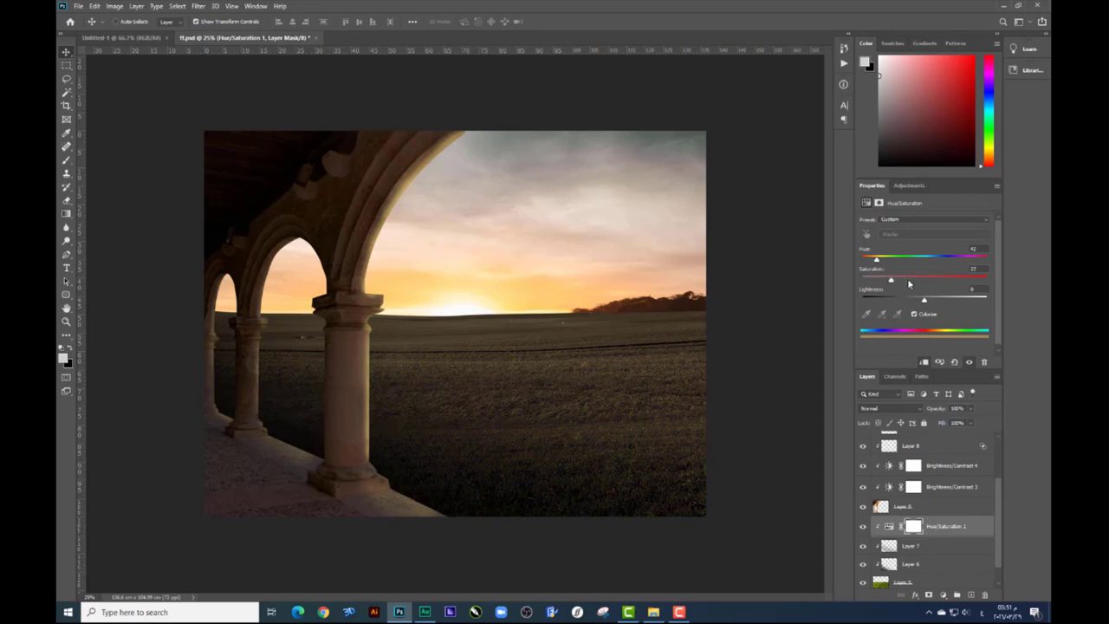
left_click_drag(876, 263, 872, 259)
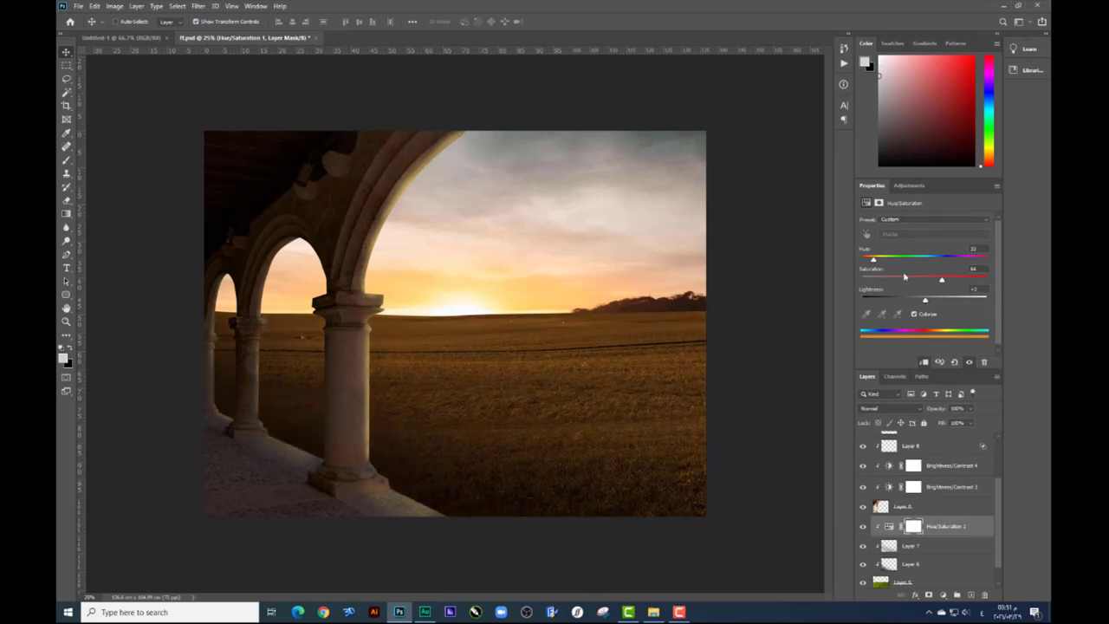
left_click_drag(881, 262, 878, 262)
left_click_drag(926, 301, 928, 302)
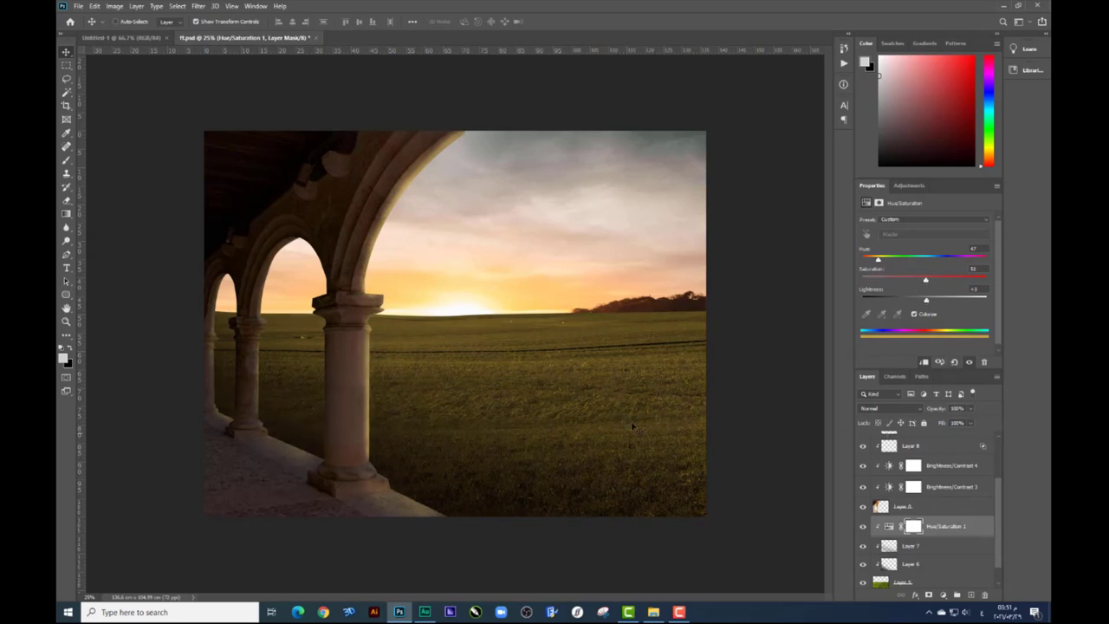
Switch to the Eraser with a large brush size for erasing the adjustment mask
left_click(67, 200)
right_click(605, 388)
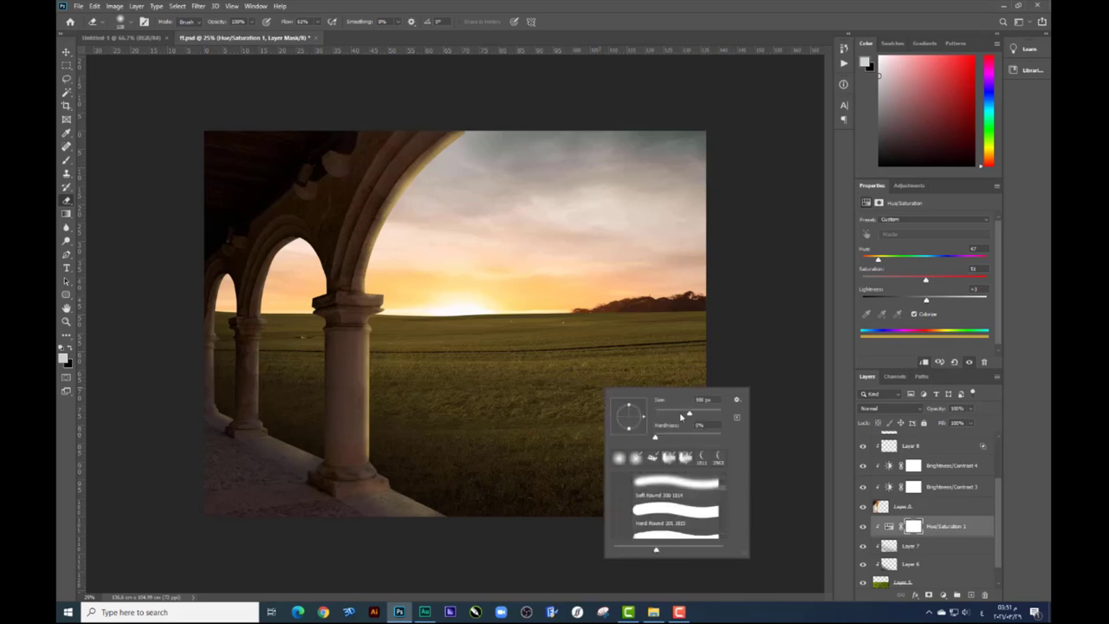
key("b")
right_click(607, 351)
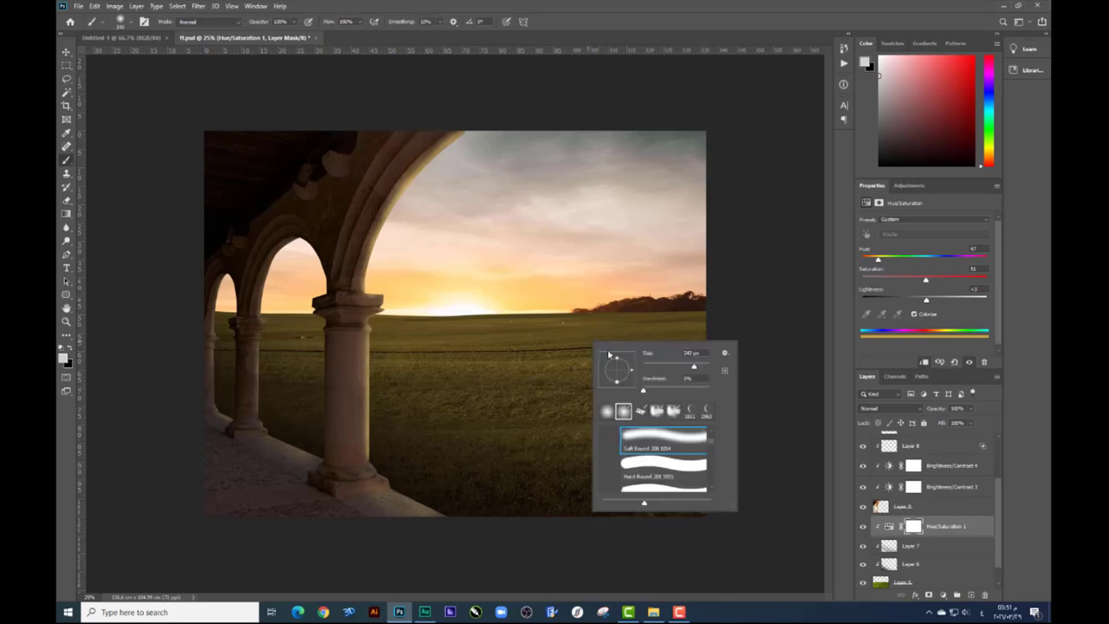
left_click(67, 200)
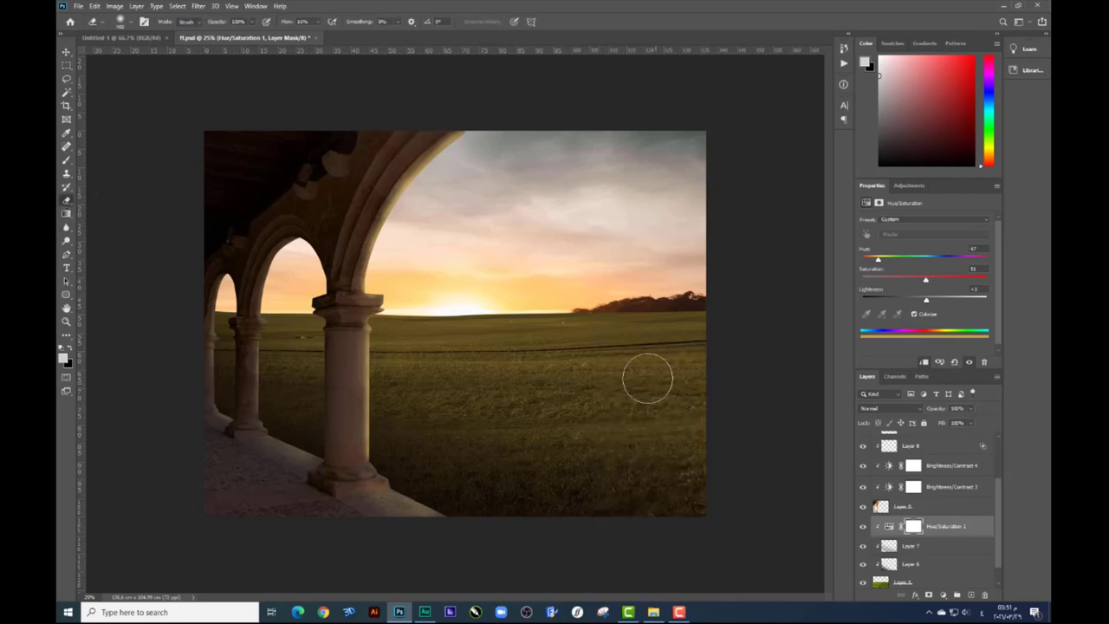
right_click(571, 400)
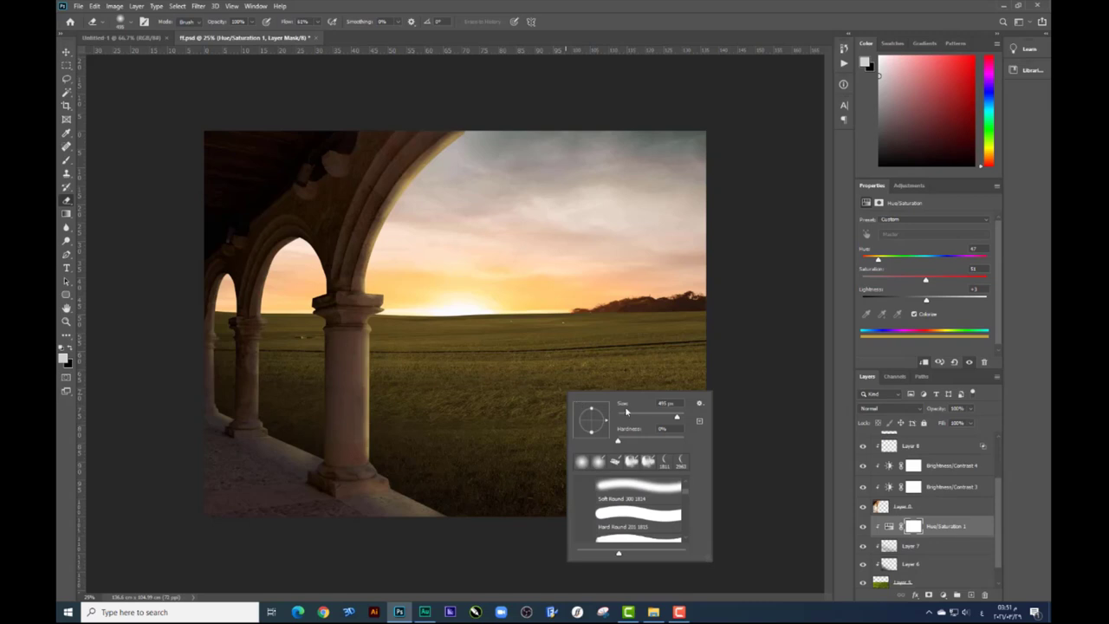
left_click(681, 418)
key("Return")
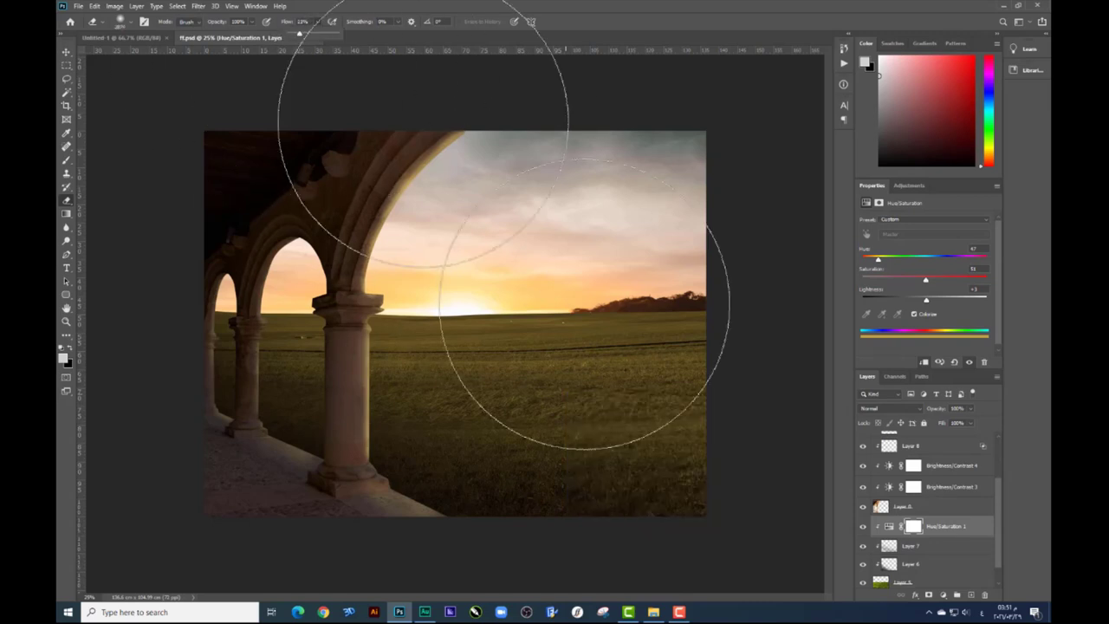
Close the brush settings and bring the arch composite document back from File Explorer
right_click(541, 395)
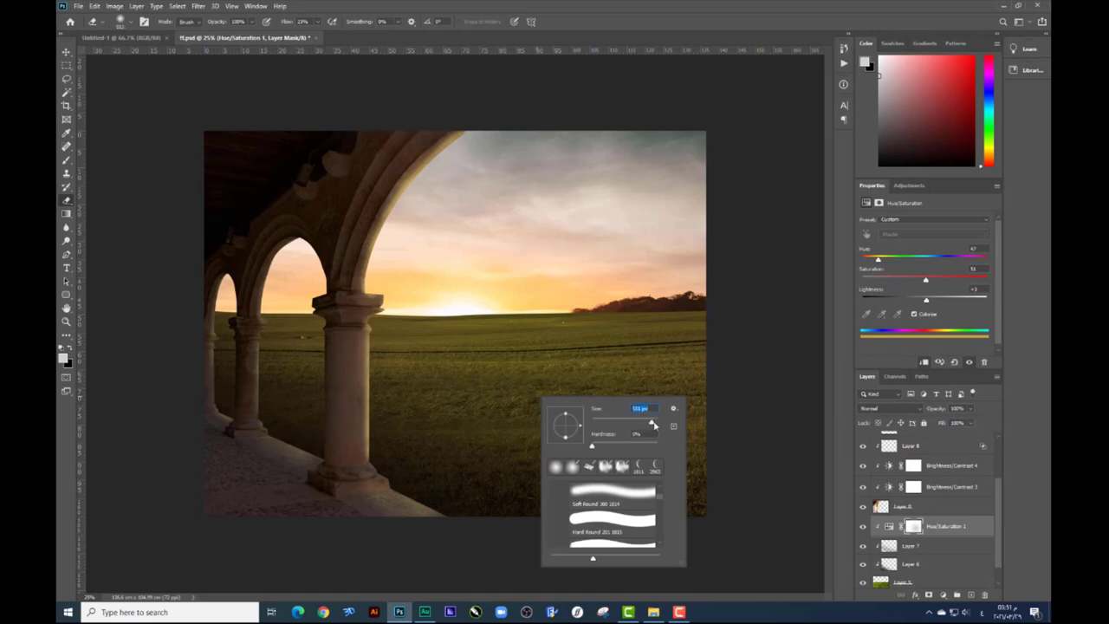
key("Return")
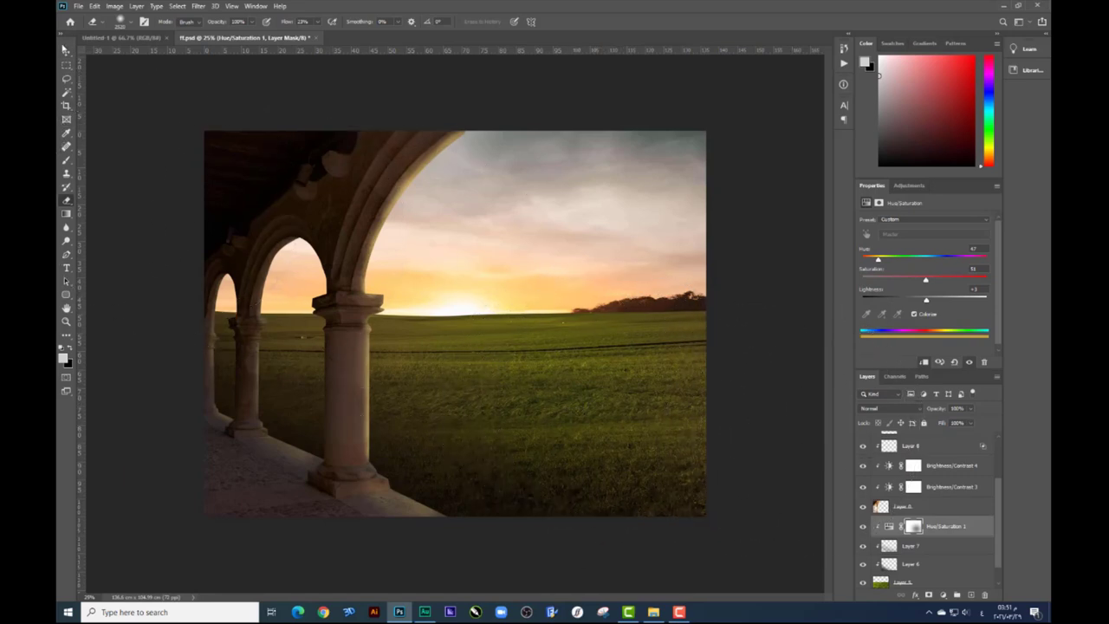
left_click(653, 612)
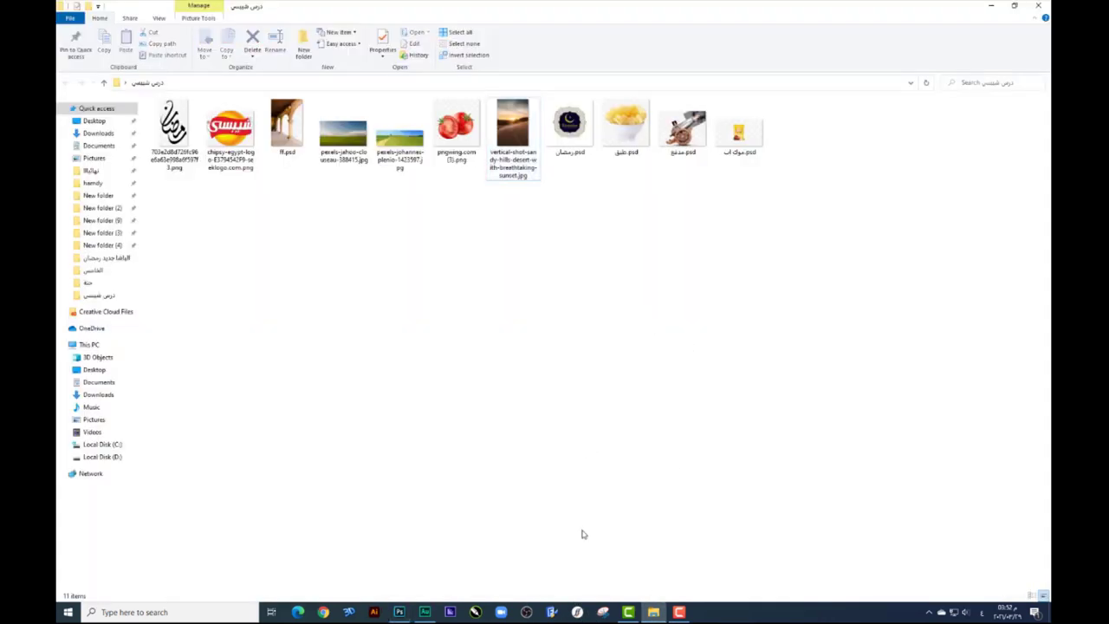
left_click(400, 612)
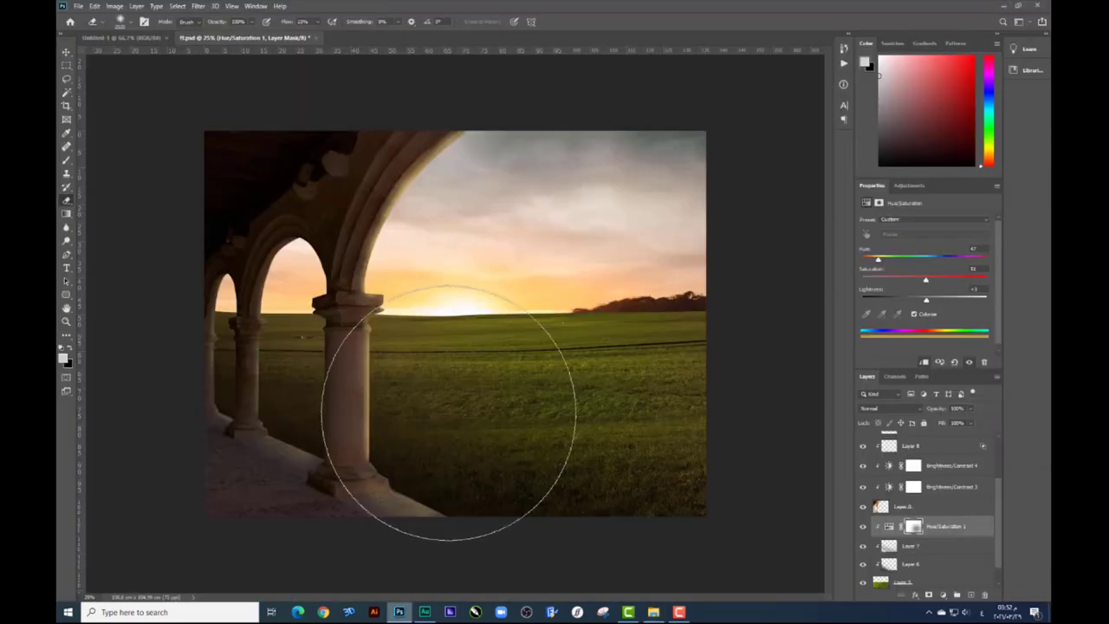
Create a new blank white Untitled-2 document with the default settings
left_click(85, 9)
left_click(97, 20)
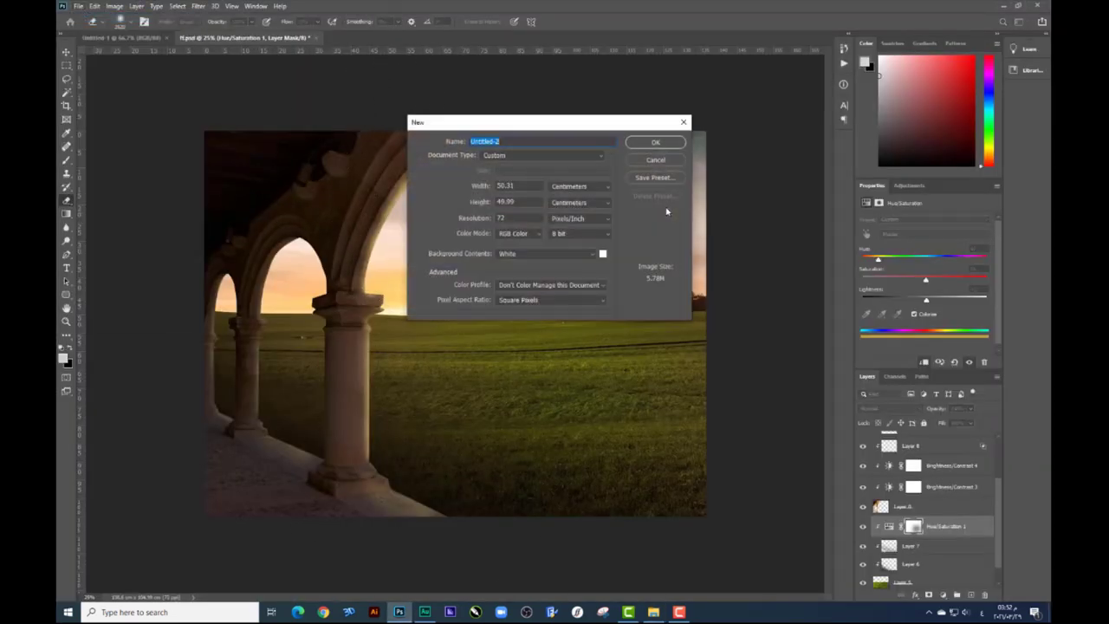
left_click(557, 188)
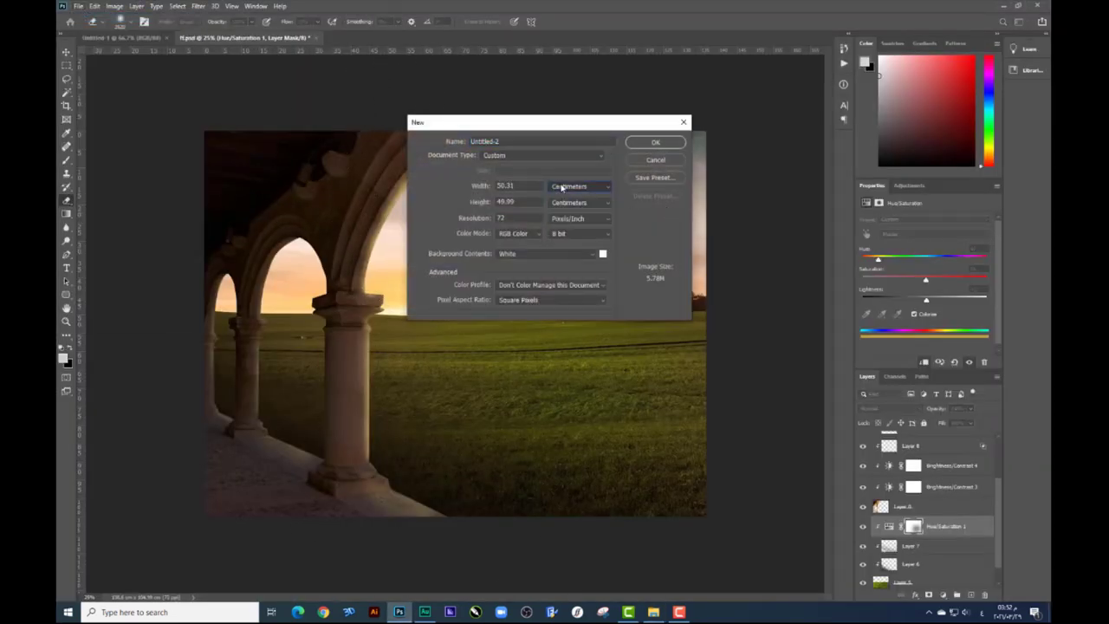
left_click(655, 142)
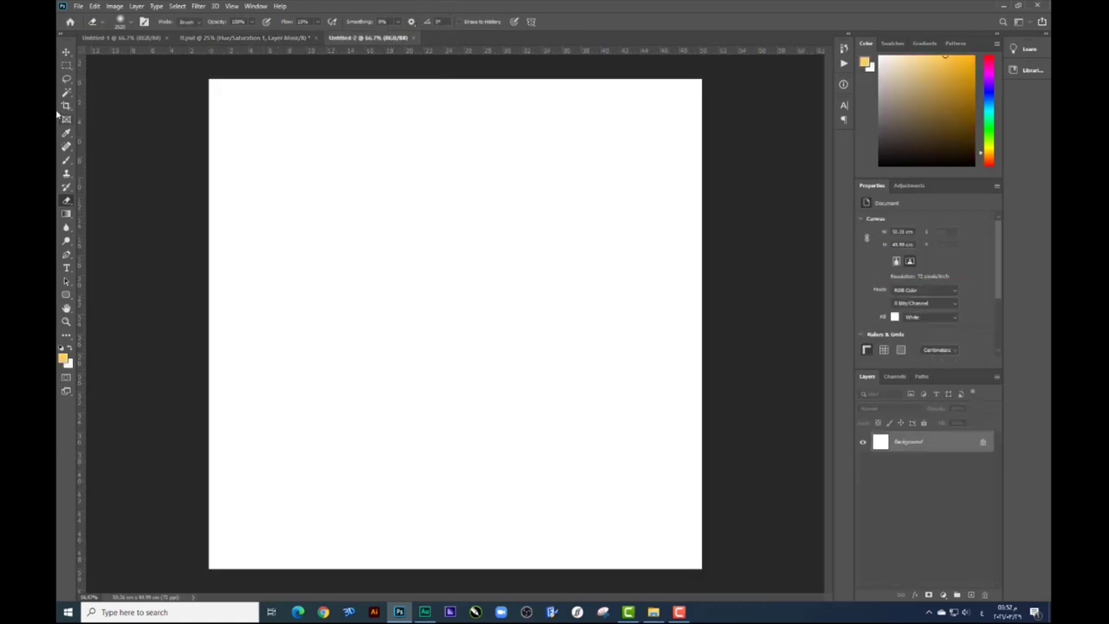
Crop the square canvas to a narrower portrait of roughly 36 × 50 cm
left_click(66, 105)
key("ctrl+minus")
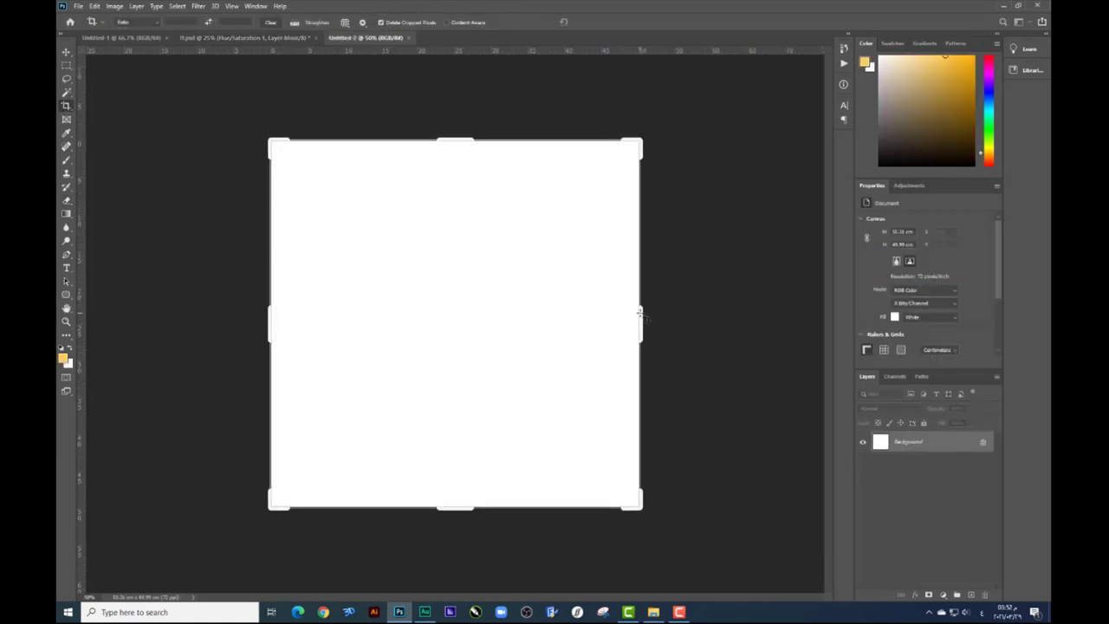
left_click_drag(639, 314, 591, 312)
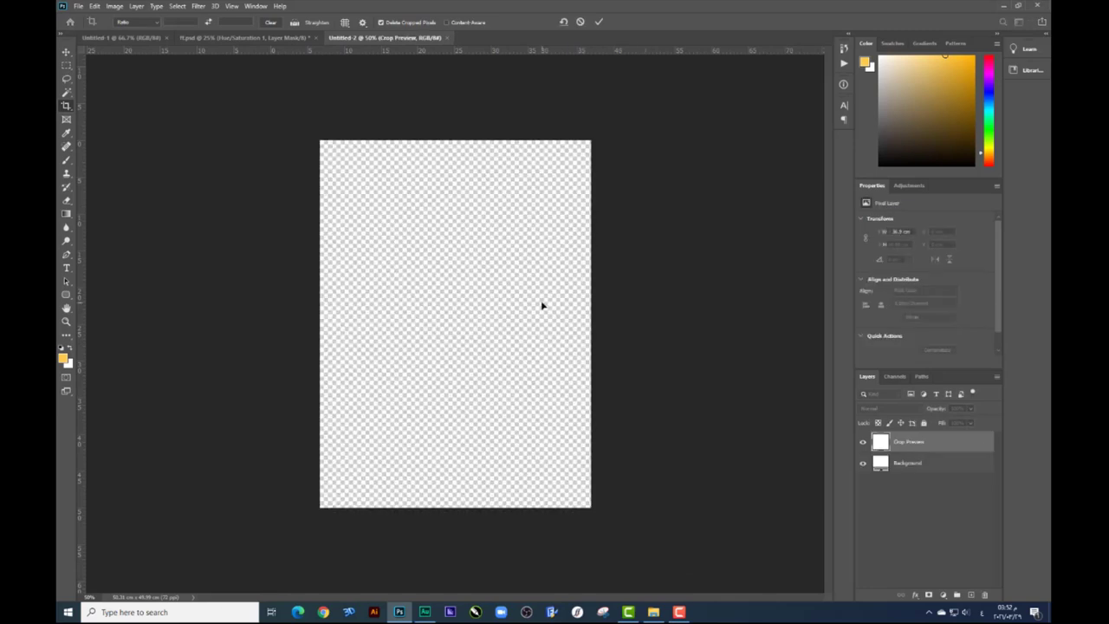
key("Return")
key("ctrl+plus")
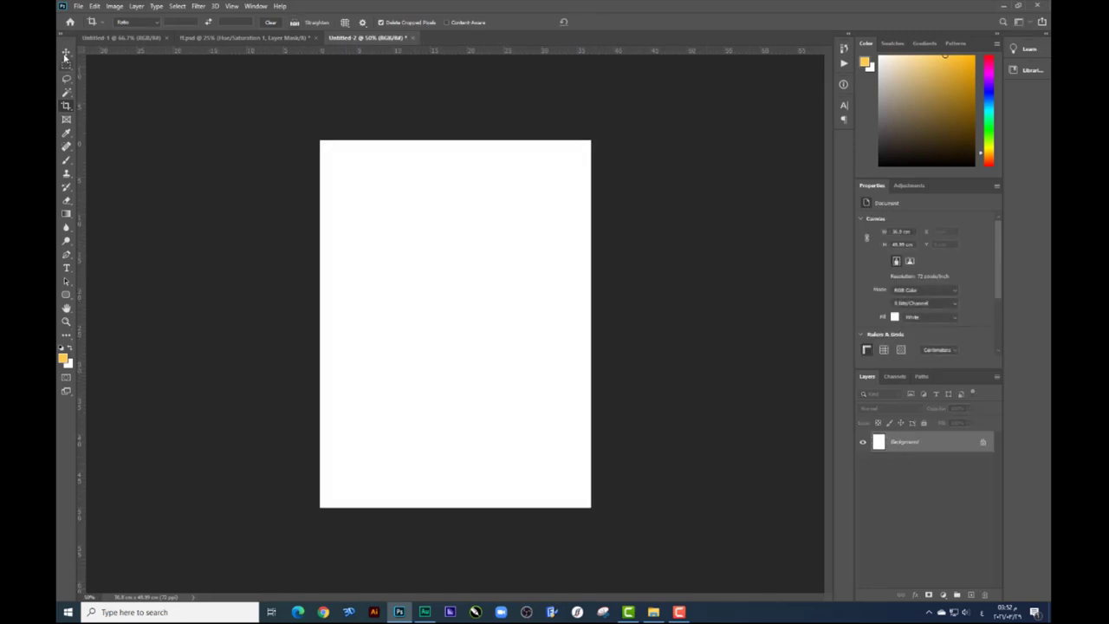
left_click(66, 52)
Add a dark navy Solid Color fill layer as the poster background
left_click(945, 596)
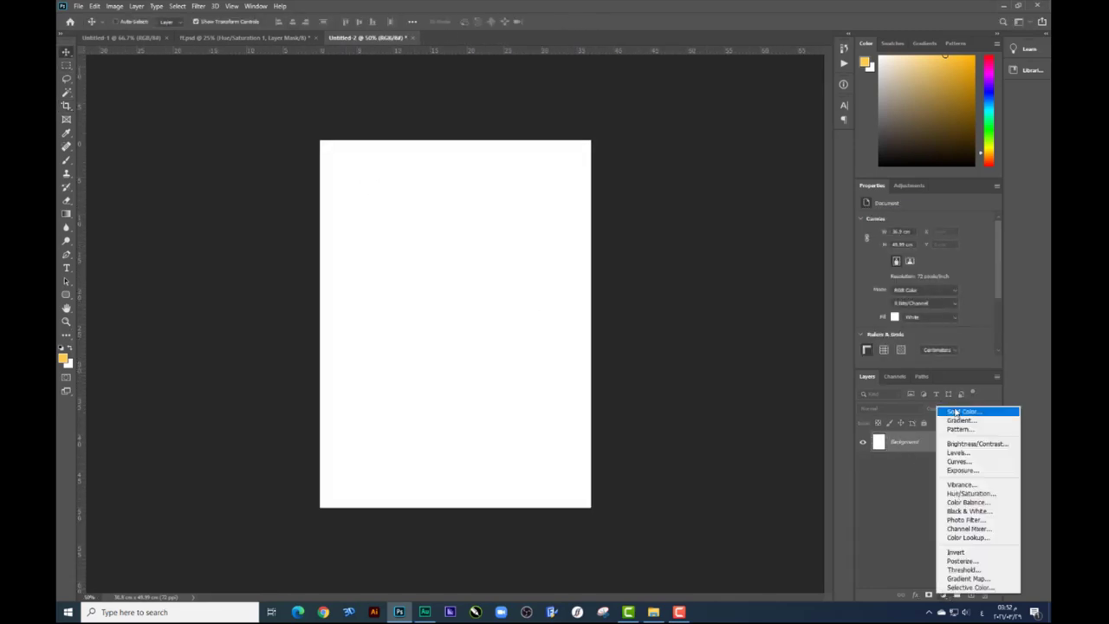
left_click(966, 411)
left_click(904, 229)
left_click_drag(922, 203, 924, 198)
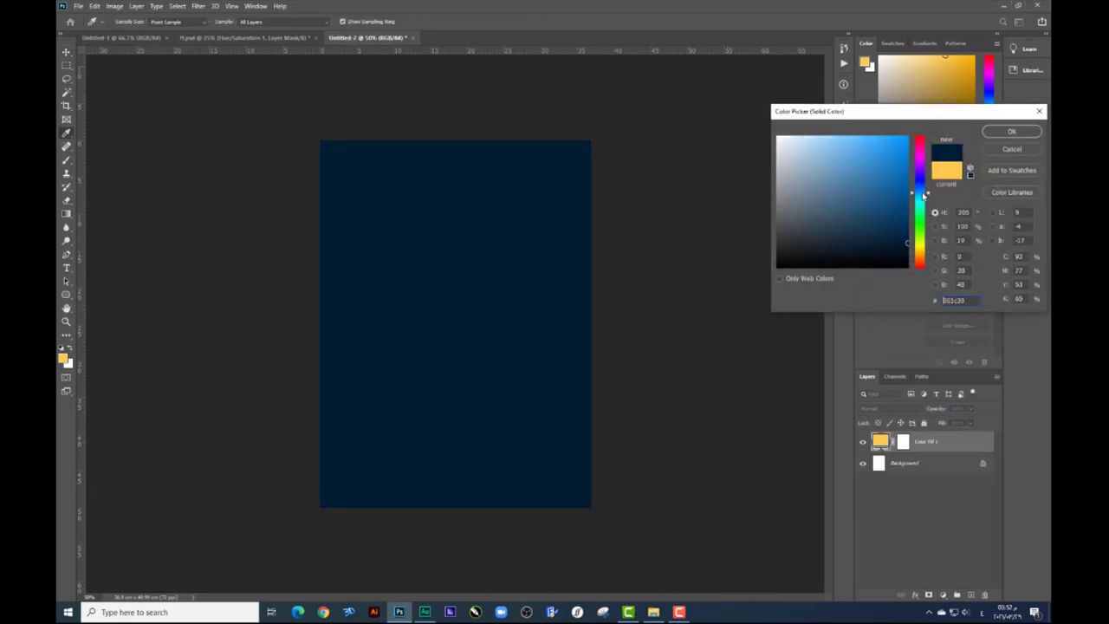
left_click(1010, 132)
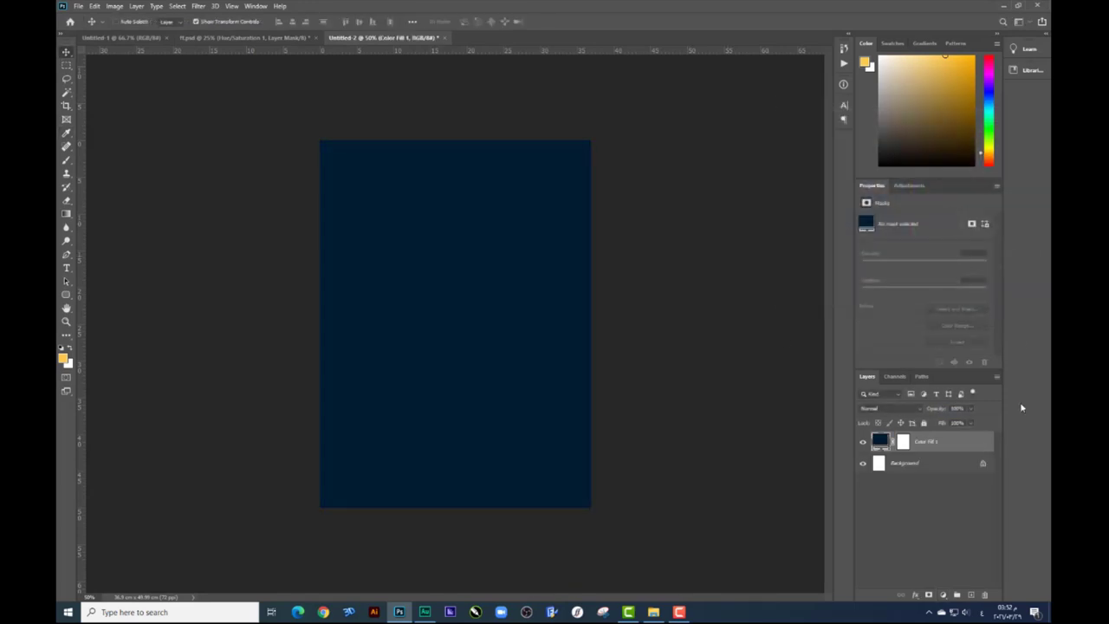
Paint a soft bright blue glow at the centre on a new layer, slightly lowering its opacity
left_click(972, 595)
left_click(67, 161)
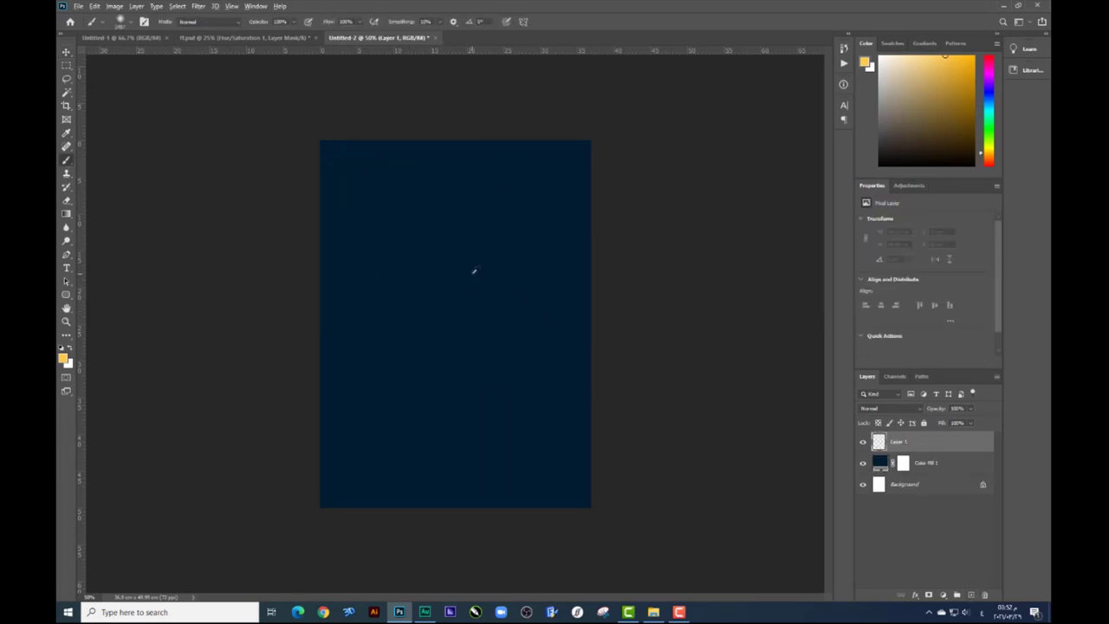
left_click(474, 270, "alt")
left_click(63, 358)
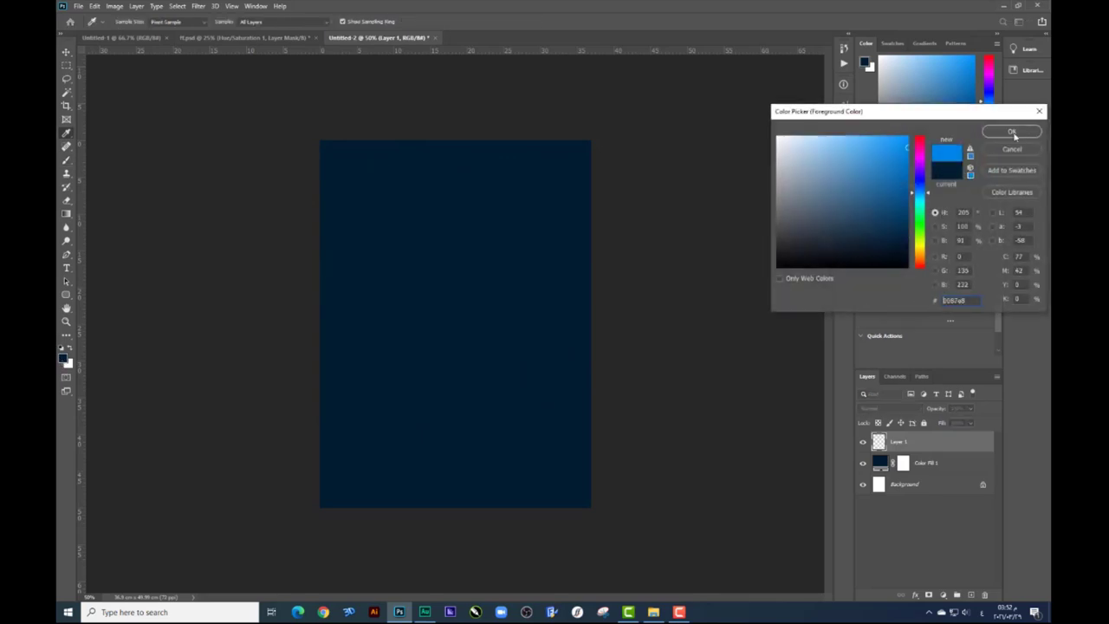
left_click(1012, 132)
left_click(452, 304)
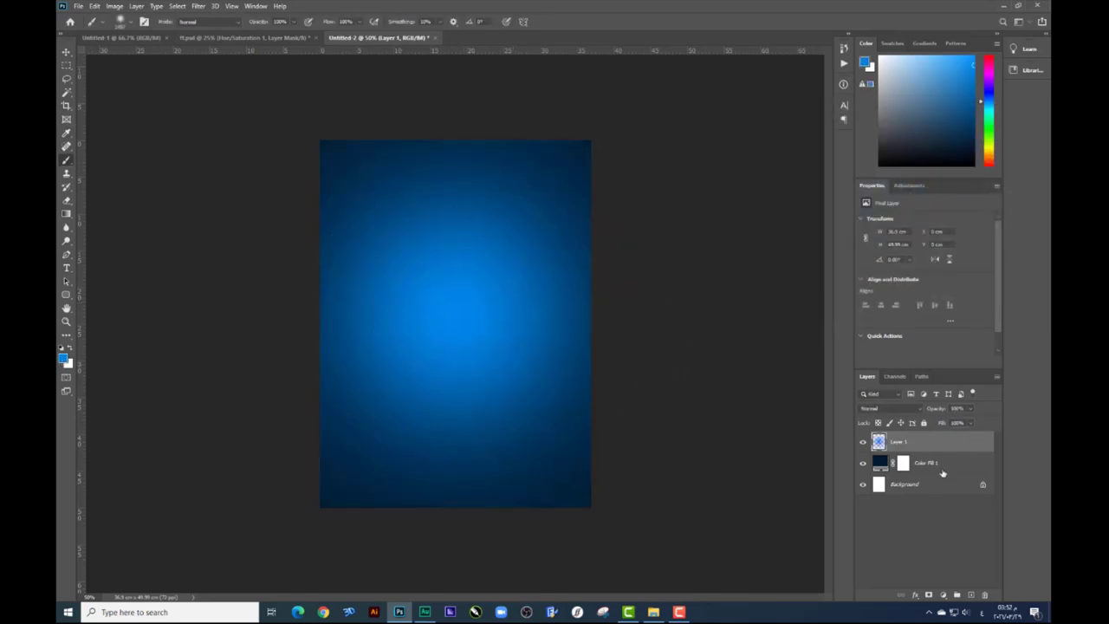
left_click_drag(968, 423, 963, 423)
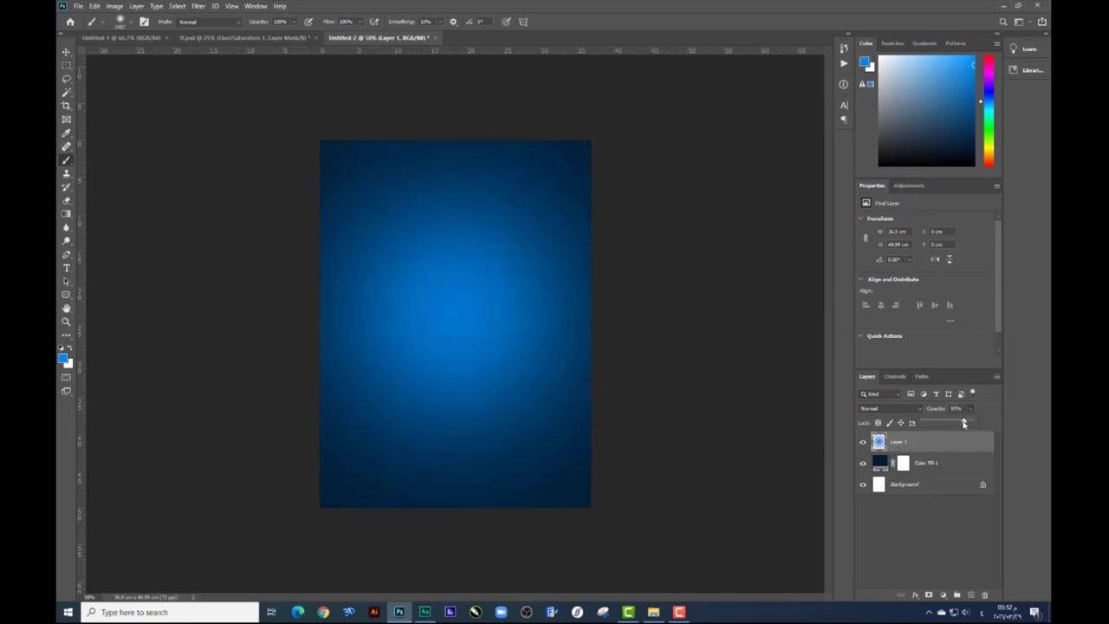
Merge the glow and fill into one layer and shift its hue toward deeper blue
left_click(939, 461, "shift")
key("ctrl+e")
key("ctrl+u")
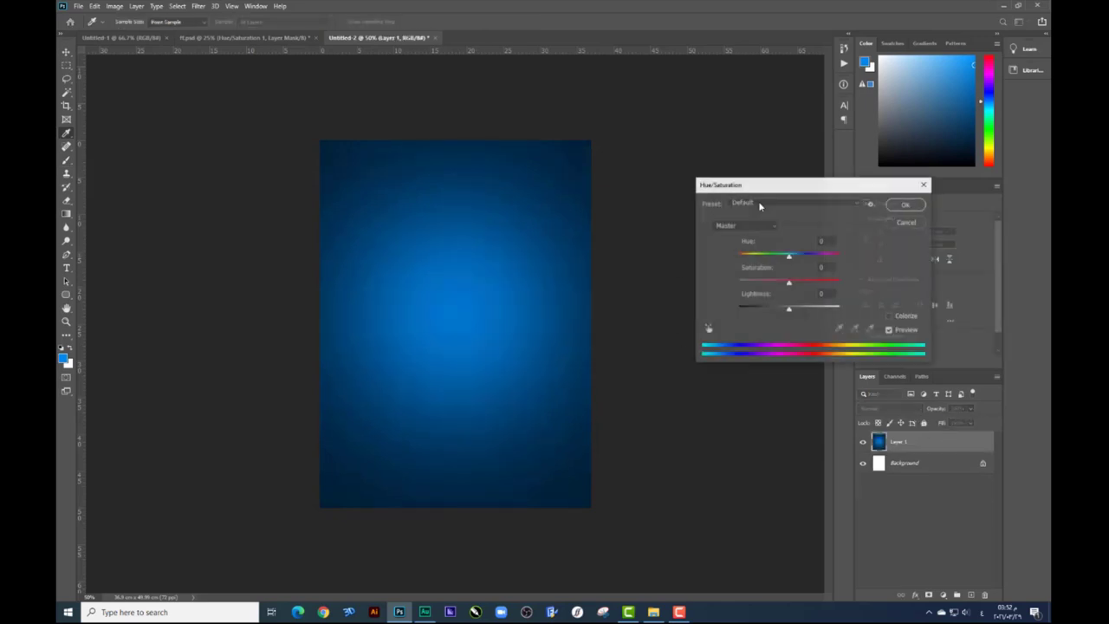
left_click_drag(787, 260, 786, 259)
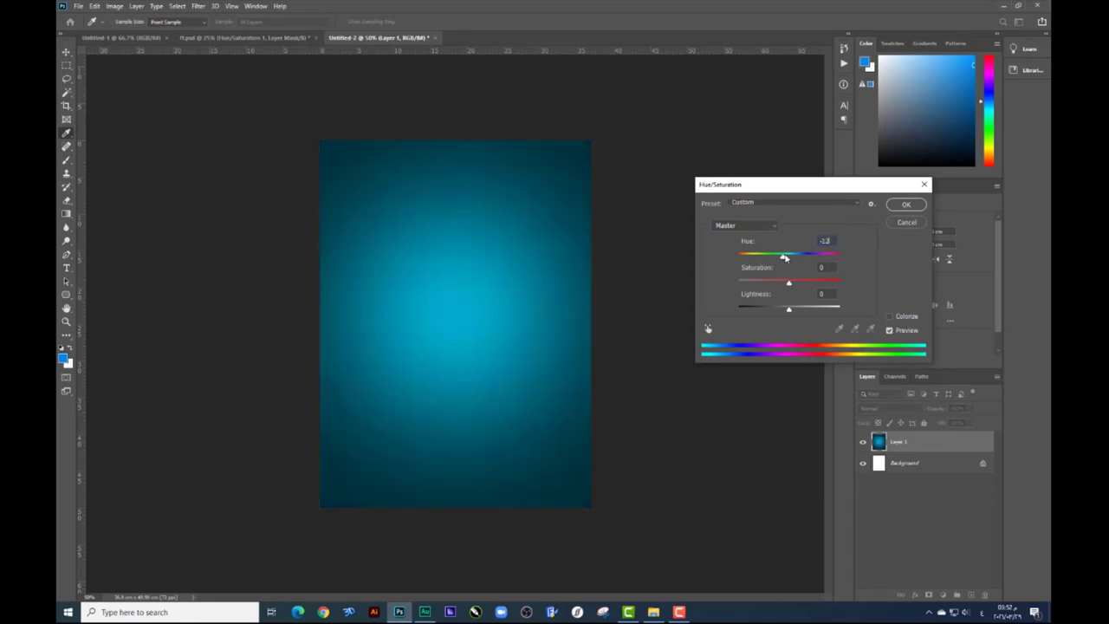
left_click_drag(784, 257, 790, 257)
left_click(906, 204)
key("b")
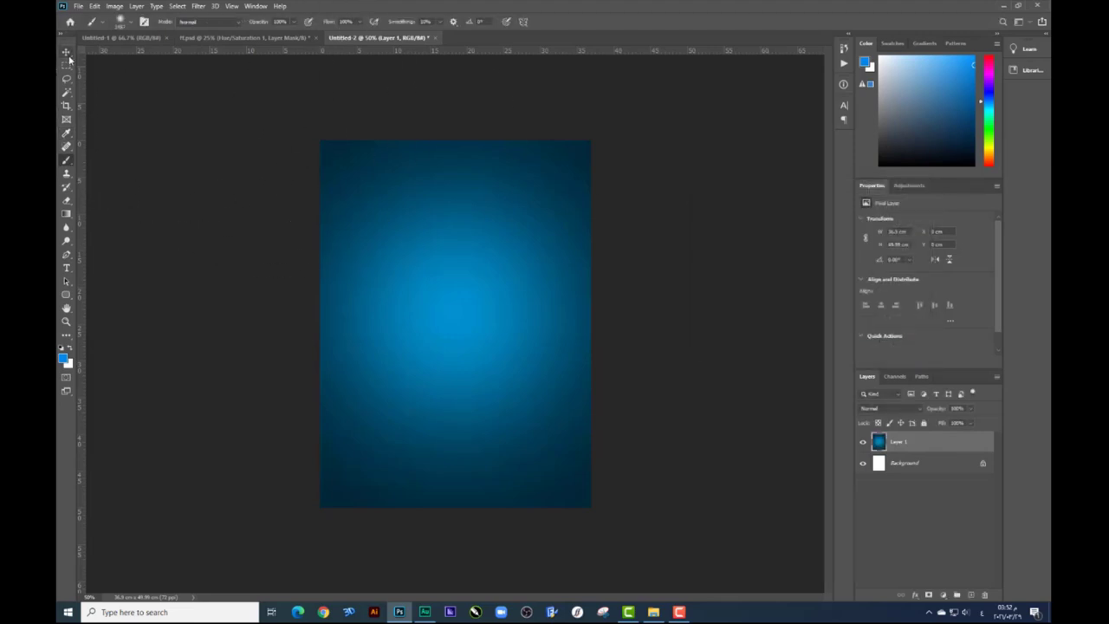
left_click(68, 53)
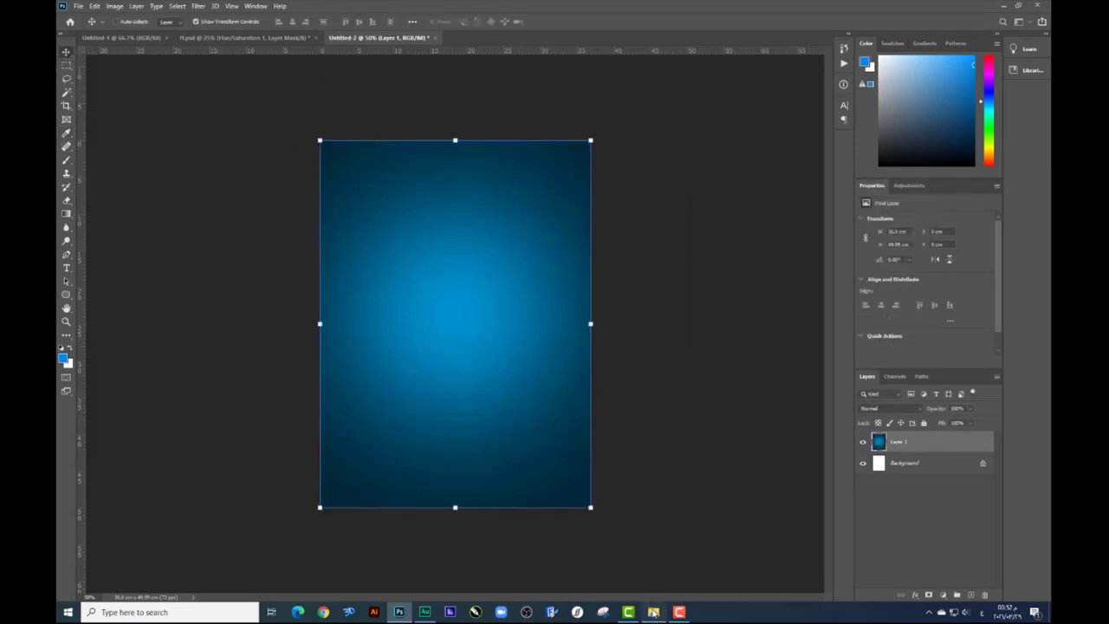
left_click(654, 612)
Bring chips.psd's bowl into the poster as a smart object, shrunk and moved lower
double_click(619, 140)
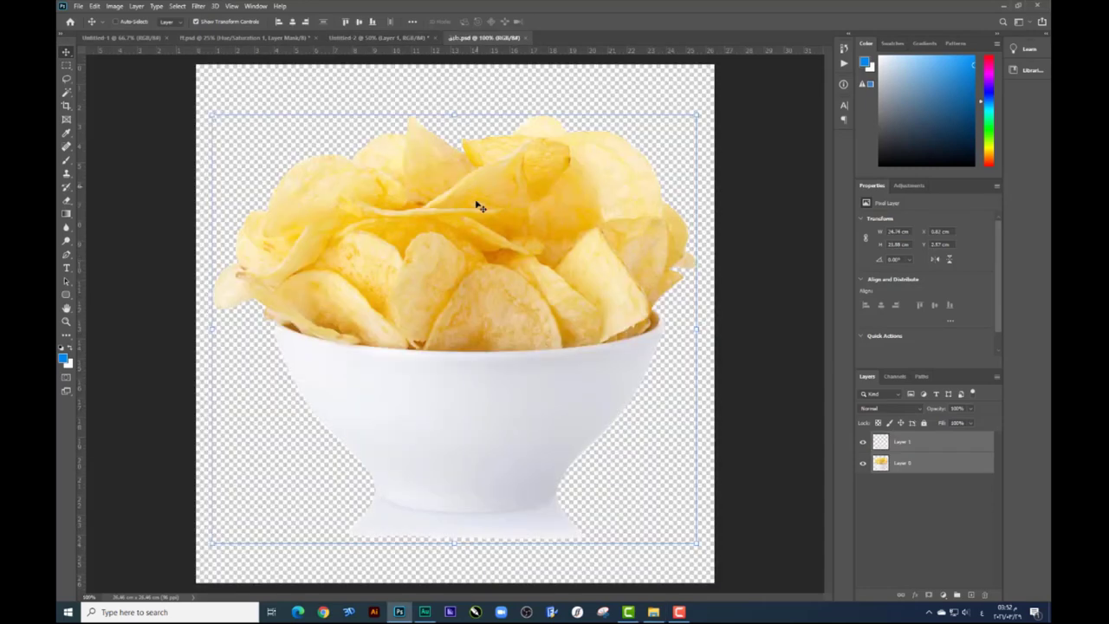
mouse_move(475, 206)
left_mouse_down()
mouse_move(475, 46)
mouse_move(583, 232)
left_mouse_up()
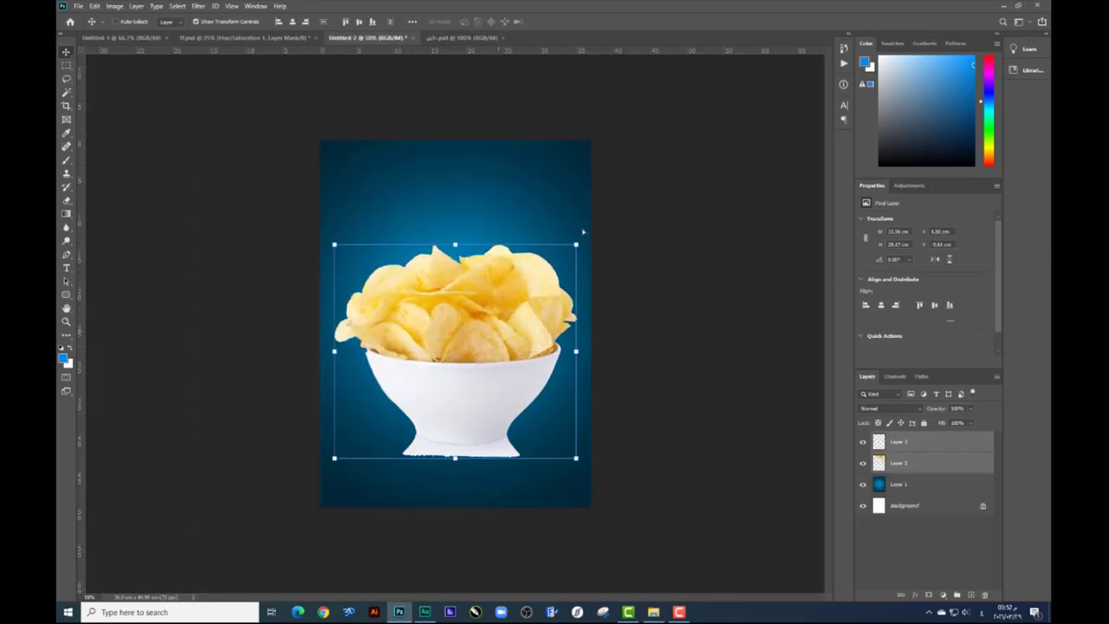
left_click(897, 462)
right_click(898, 462)
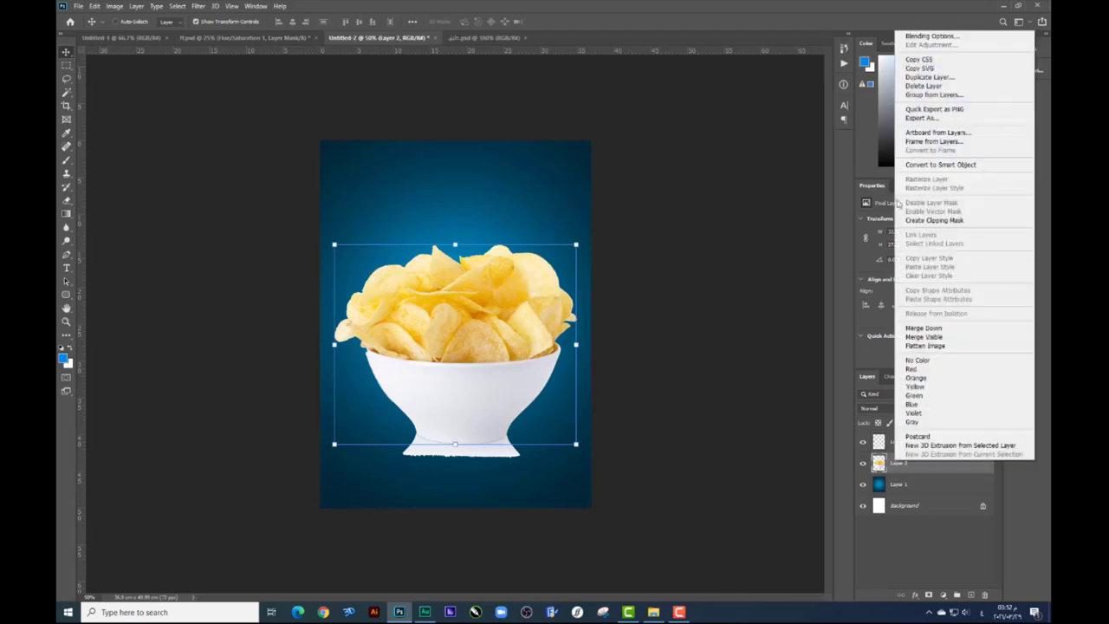
left_click(922, 167)
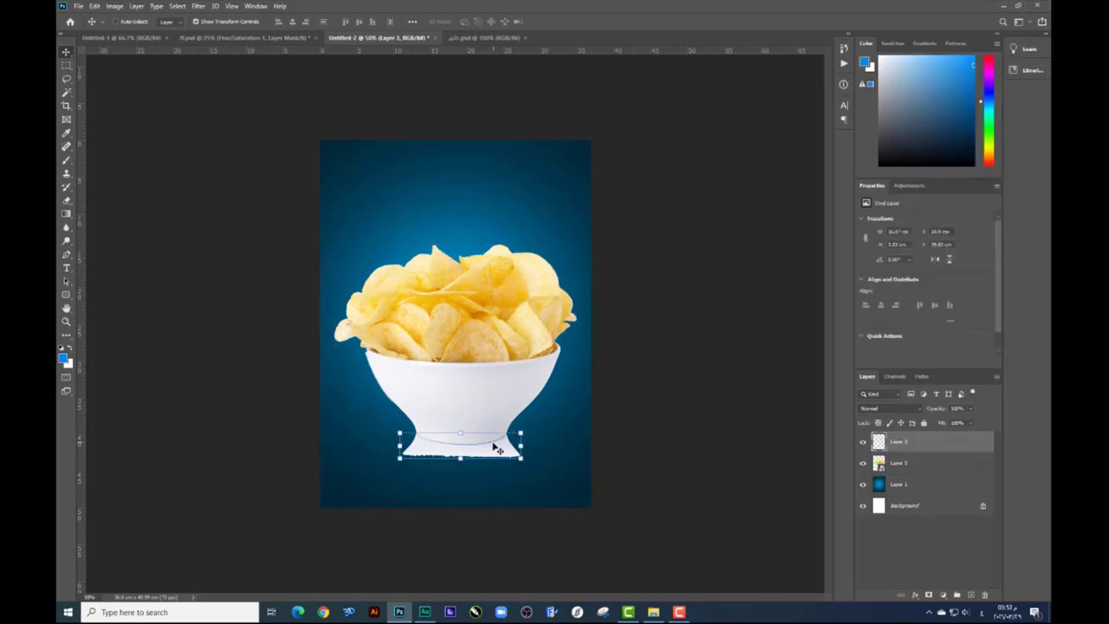
left_click_drag(574, 246, 530, 280)
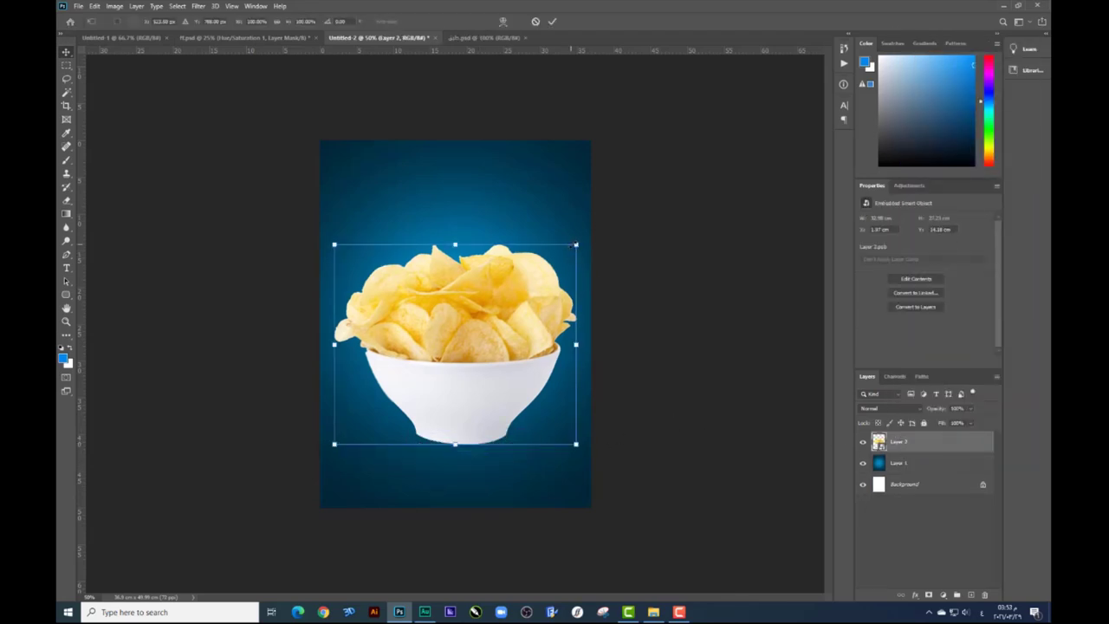
left_click_drag(504, 345, 506, 377)
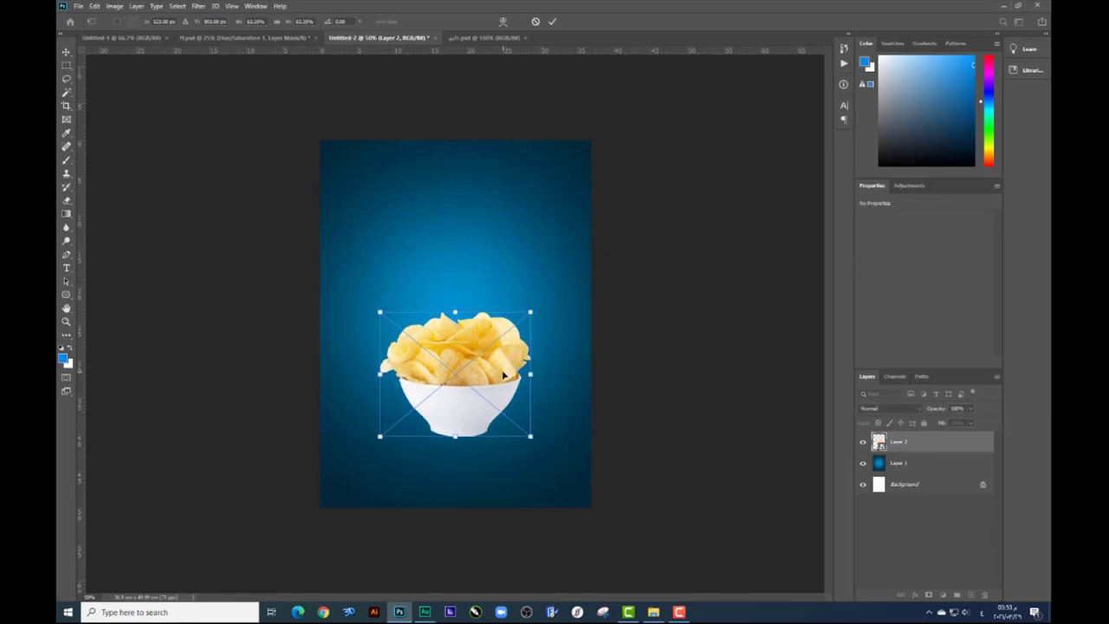
key("Return")
Darken the chips bowl with a Brightness/Contrast adjustment lowering brightness
left_click(943, 596)
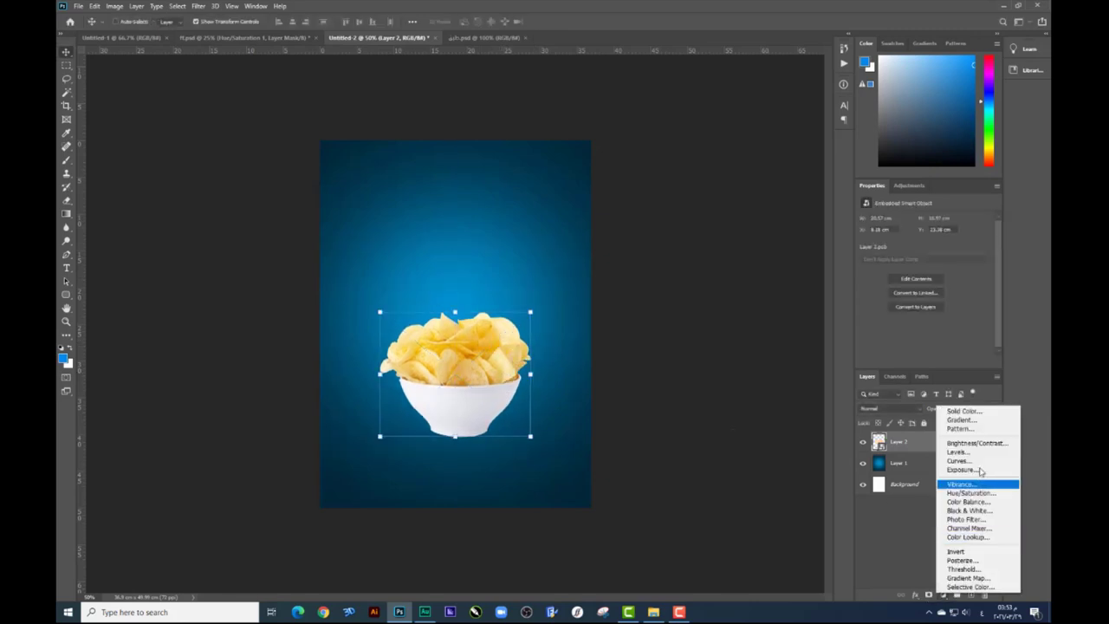
left_click(964, 443)
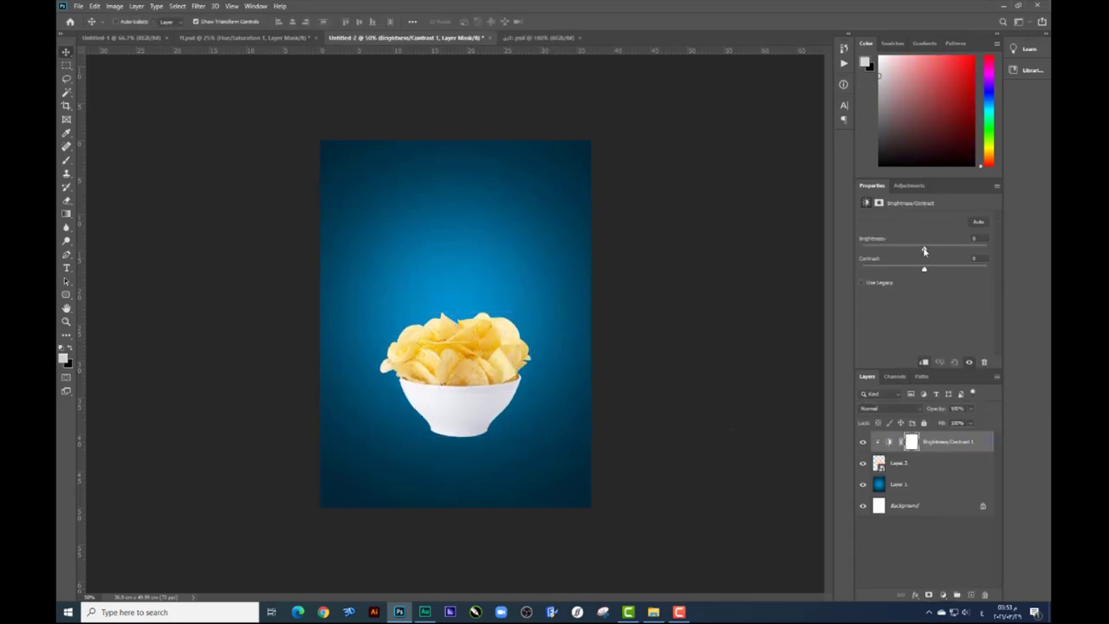
left_click_drag(923, 250, 908, 251)
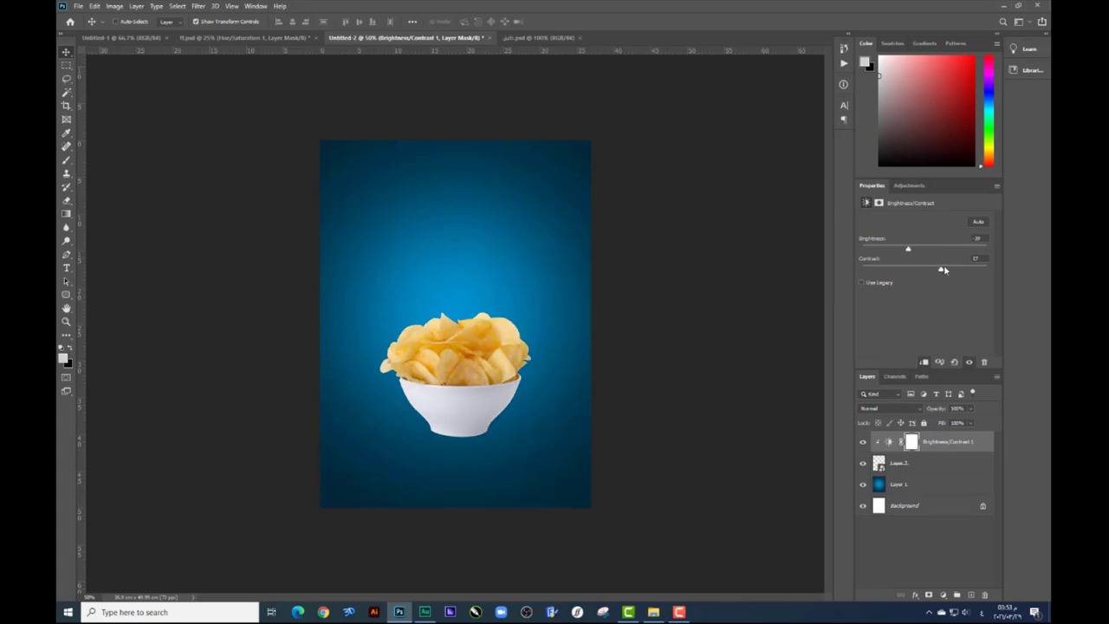
left_click(862, 442)
left_click(653, 612)
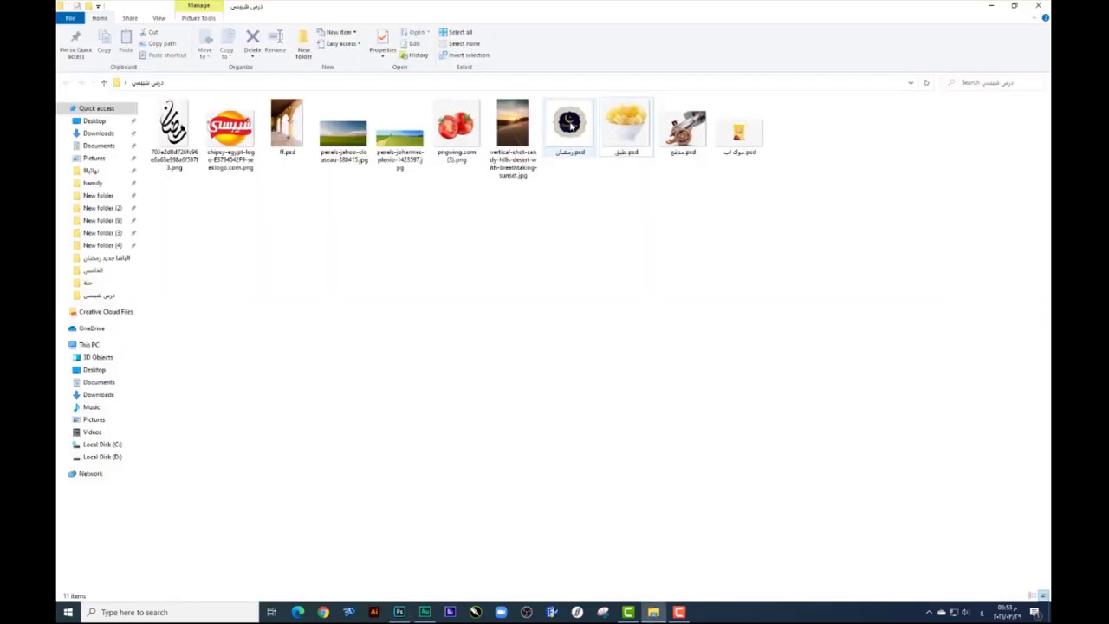
Try placing the رمضان.psd frame into the poster, then undo the placement
left_click(570, 125)
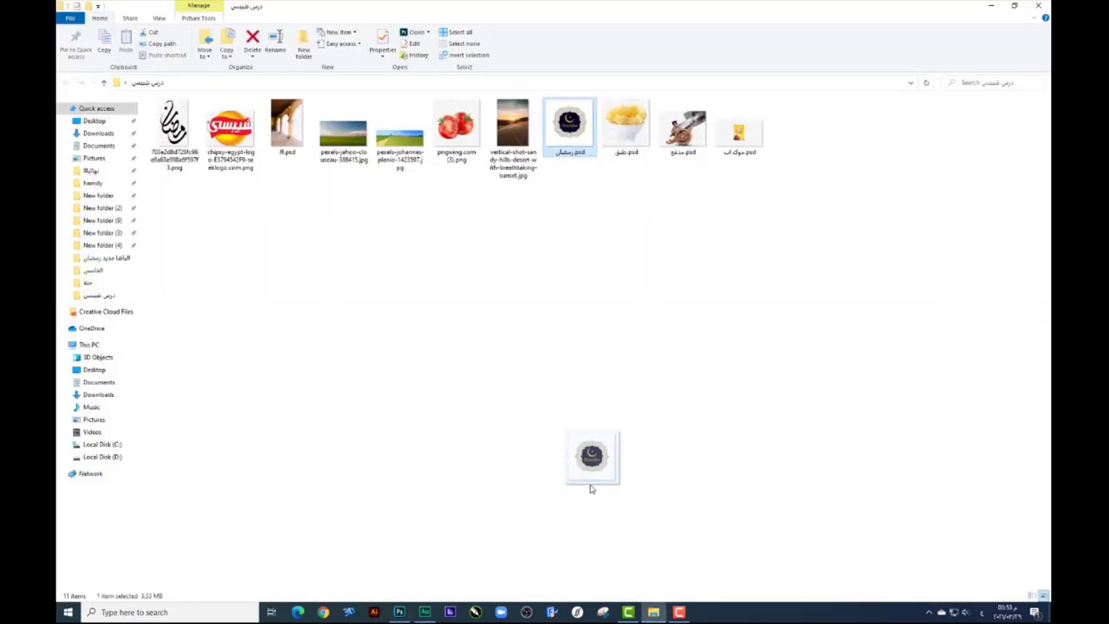
mouse_move(572, 128)
left_mouse_down()
mouse_move(572, 308)
mouse_move(564, 279)
left_mouse_up()
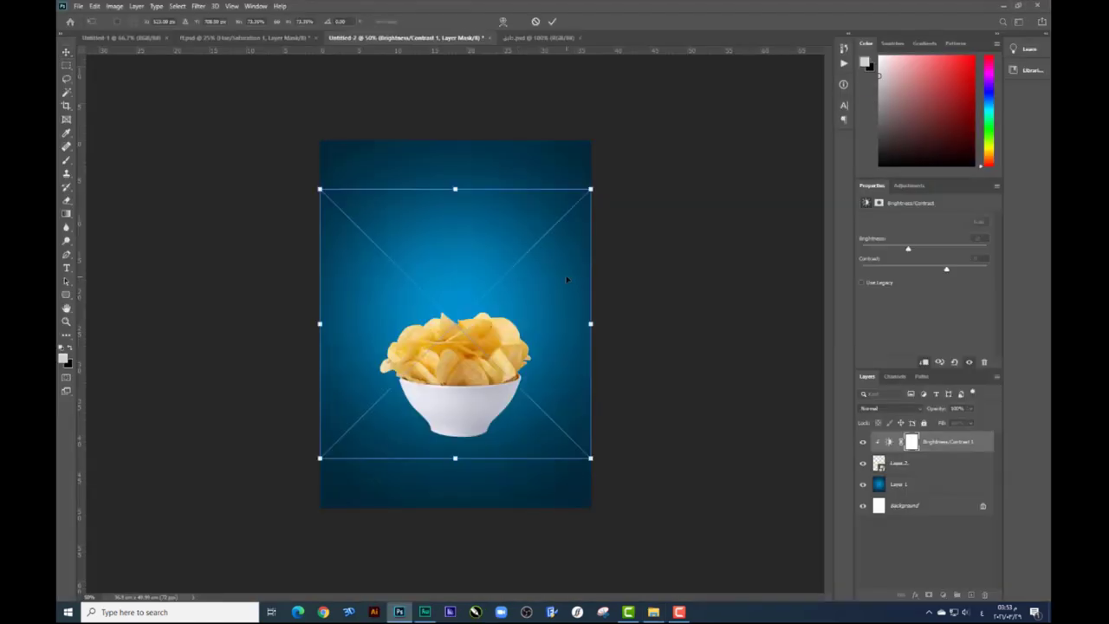
key("Return")
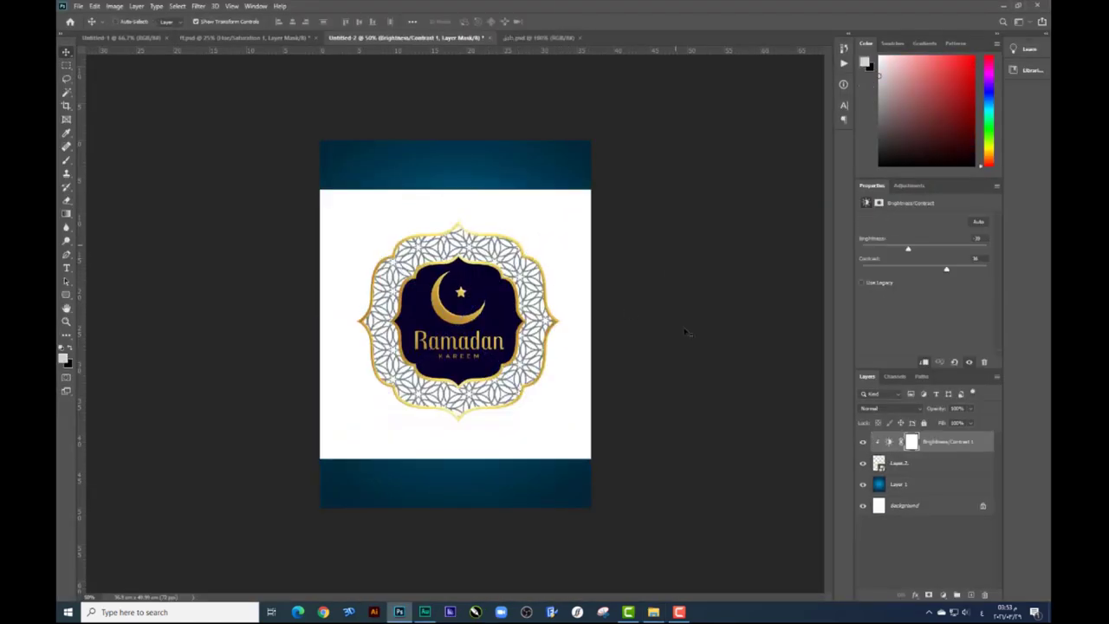
key("ctrl+z")
left_click(653, 612)
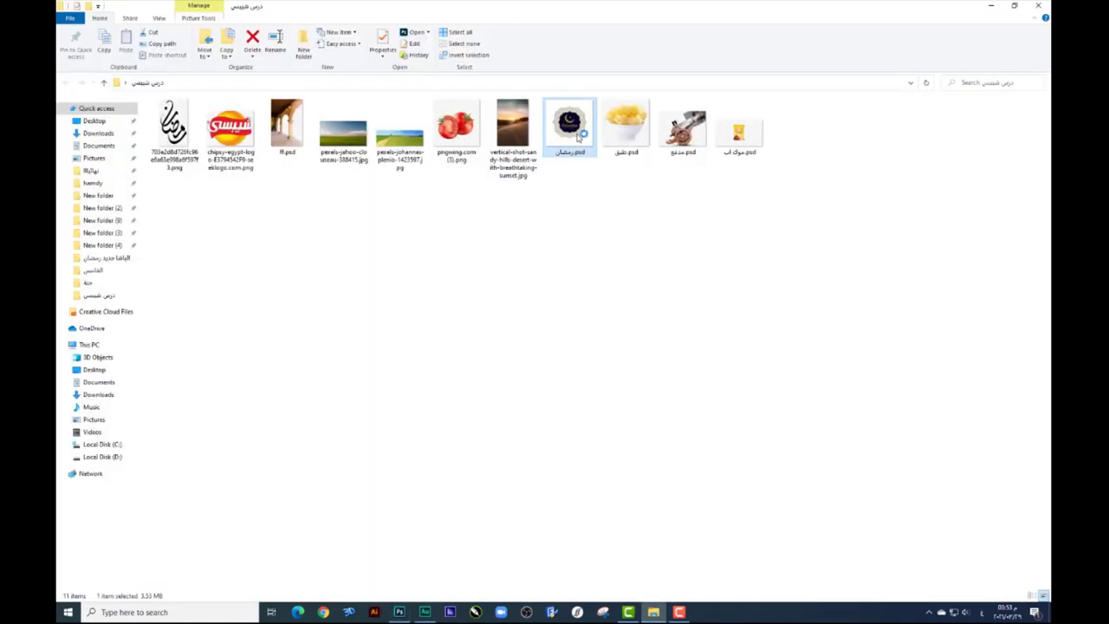
Drag the رمضان.psd Ramadan artwork into the poster, shrunk and set above the bowl
double_click(579, 139)
mouse_move(436, 165)
left_mouse_down()
mouse_move(481, 69)
mouse_move(305, 42)
left_mouse_up()
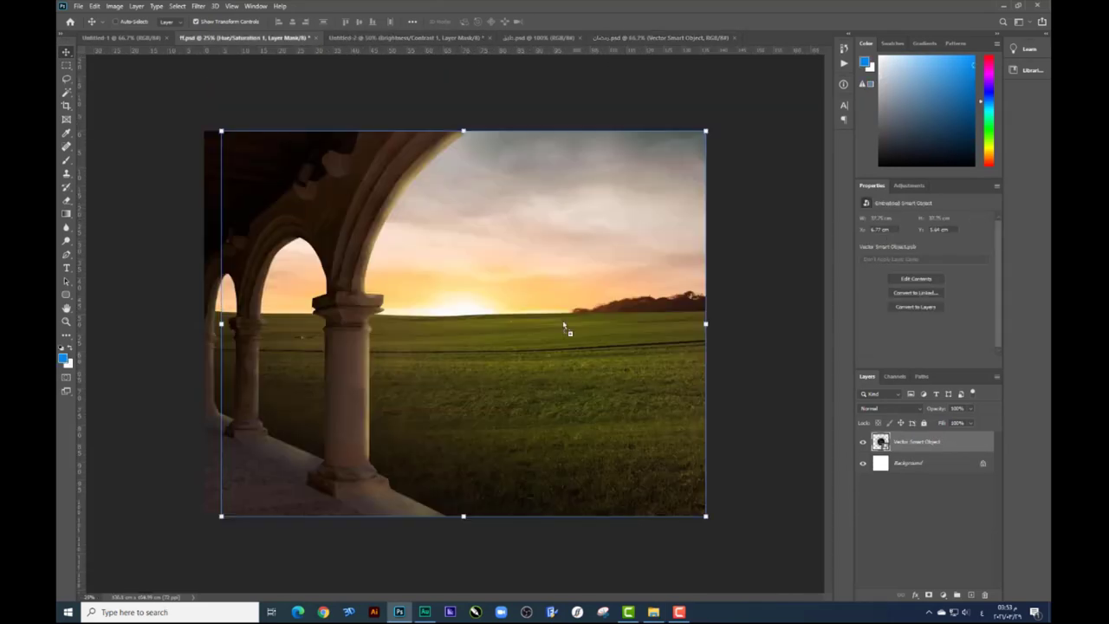
left_click_drag(563, 327, 503, 198)
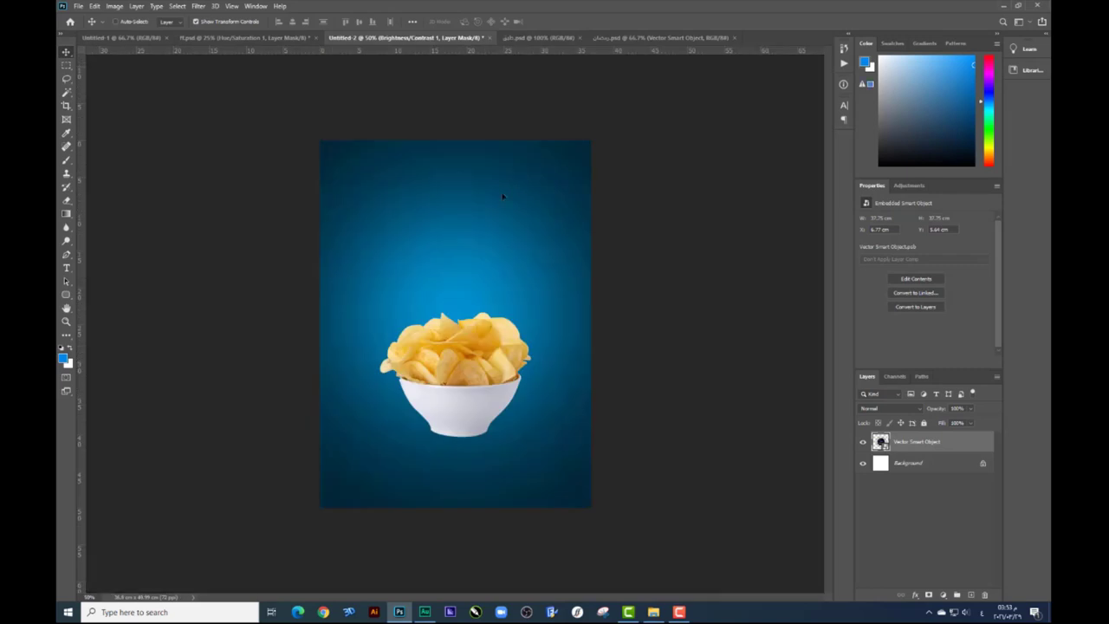
mouse_move(503, 197)
left_mouse_down()
mouse_move(590, 404)
mouse_move(565, 338)
left_mouse_up()
left_click_drag(530, 260, 509, 240)
key("Return")
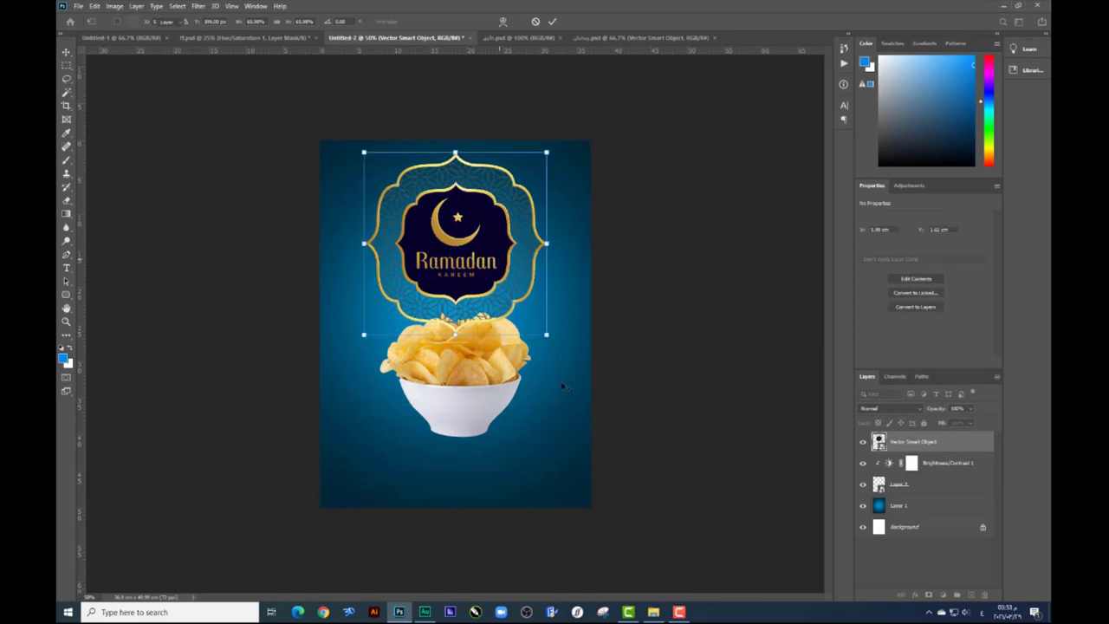
Move the chips bowl and its brightness adjustment lower on the poster
right_click(496, 364)
left_click(512, 367)
right_click(494, 357)
left_click(511, 366)
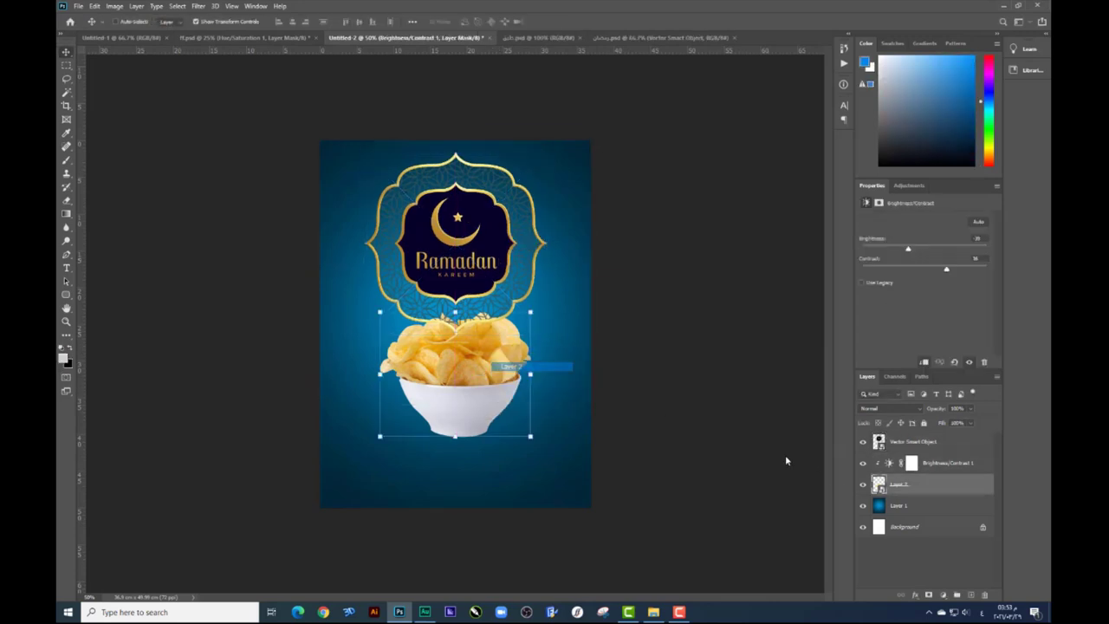
left_click(945, 463, "shift")
left_click_drag(461, 357, 468, 402)
left_click(653, 612)
Drag the Chipsy logo PNG in above the frame layer and enlarge it inside the frame
left_click(707, 289)
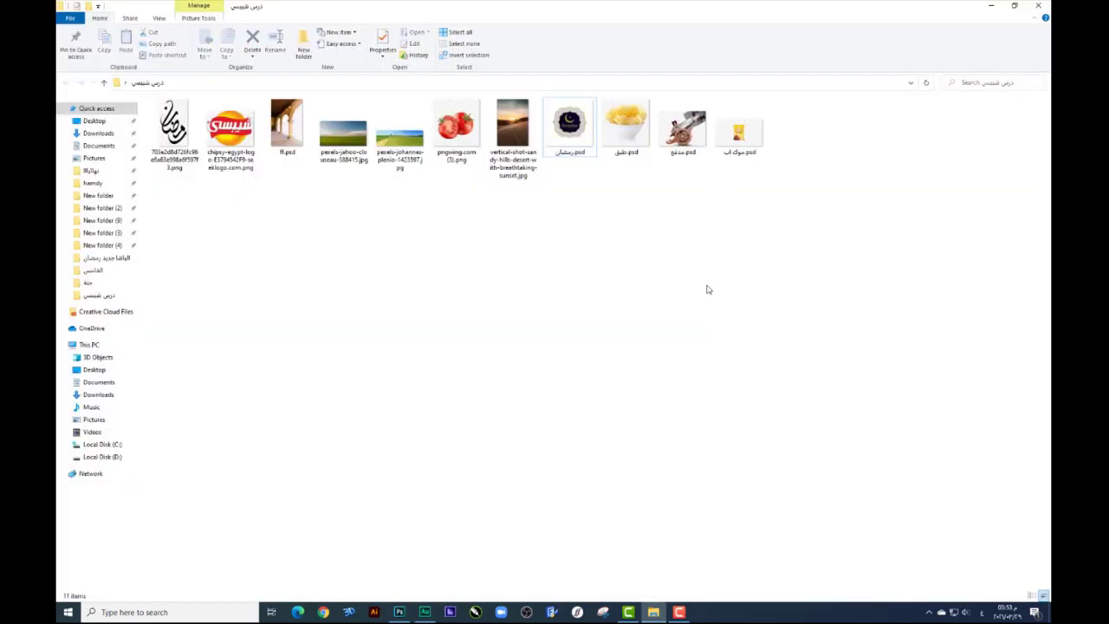
left_click_drag(231, 130, 453, 479)
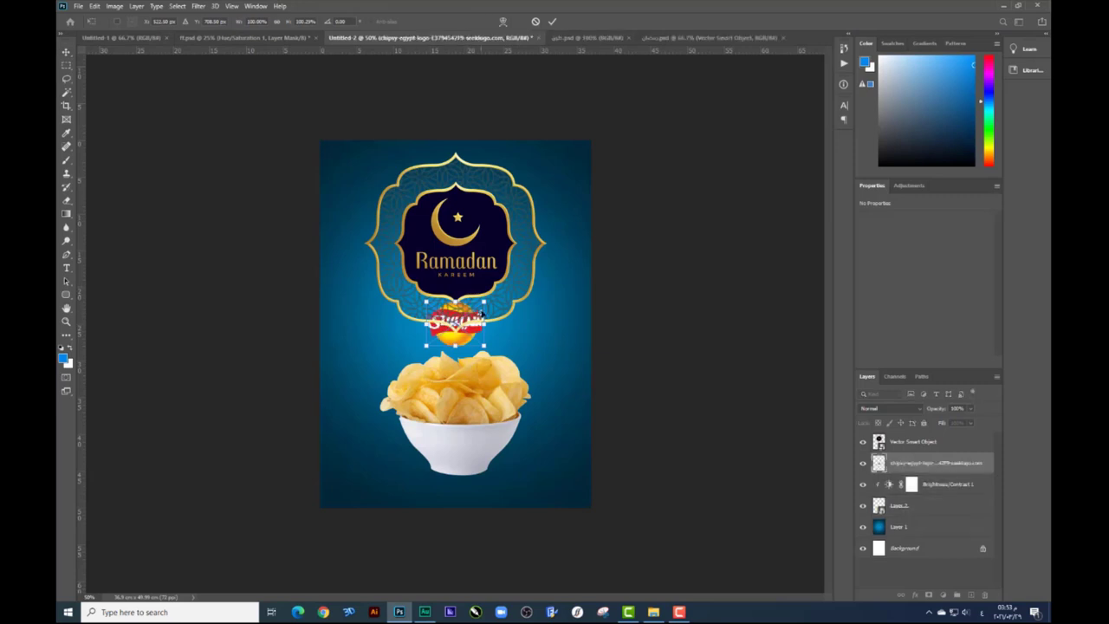
left_click_drag(910, 463, 913, 437)
mouse_move(481, 342)
left_mouse_down()
mouse_move(479, 253)
mouse_move(501, 290)
mouse_move(535, 309)
left_mouse_up()
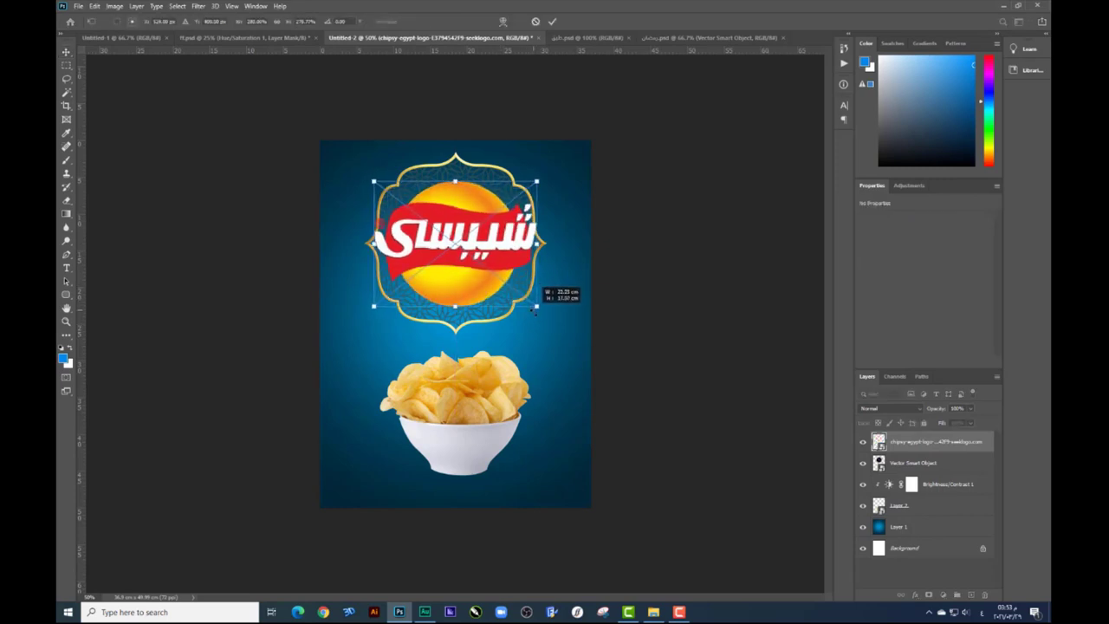
key("Return")
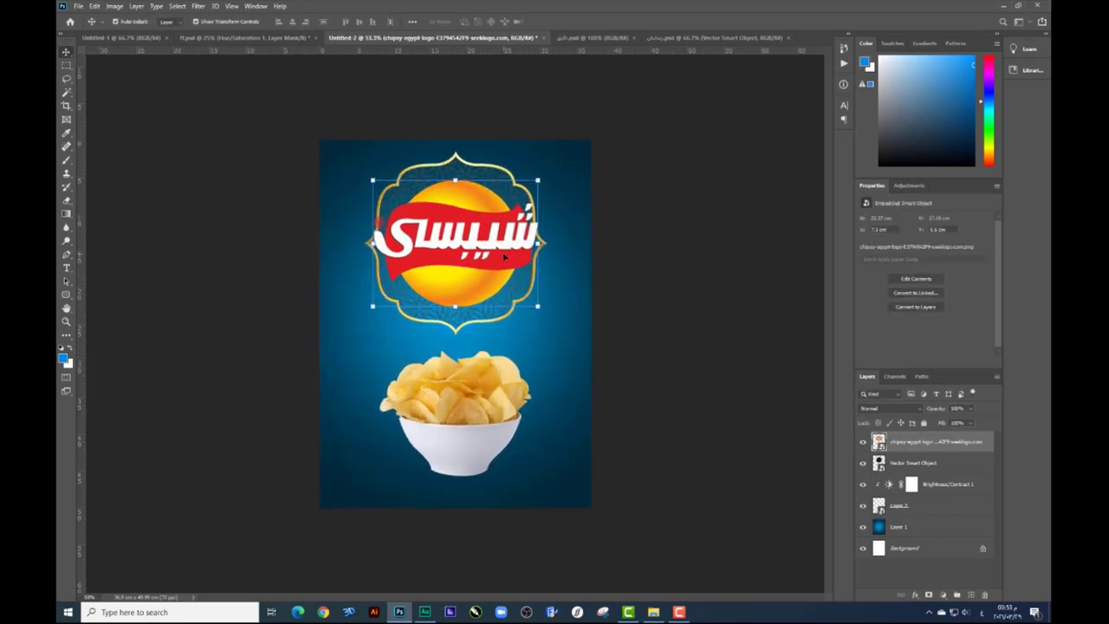
scroll(505, 257, "up", 3)
scroll(501, 295, "up", 4)
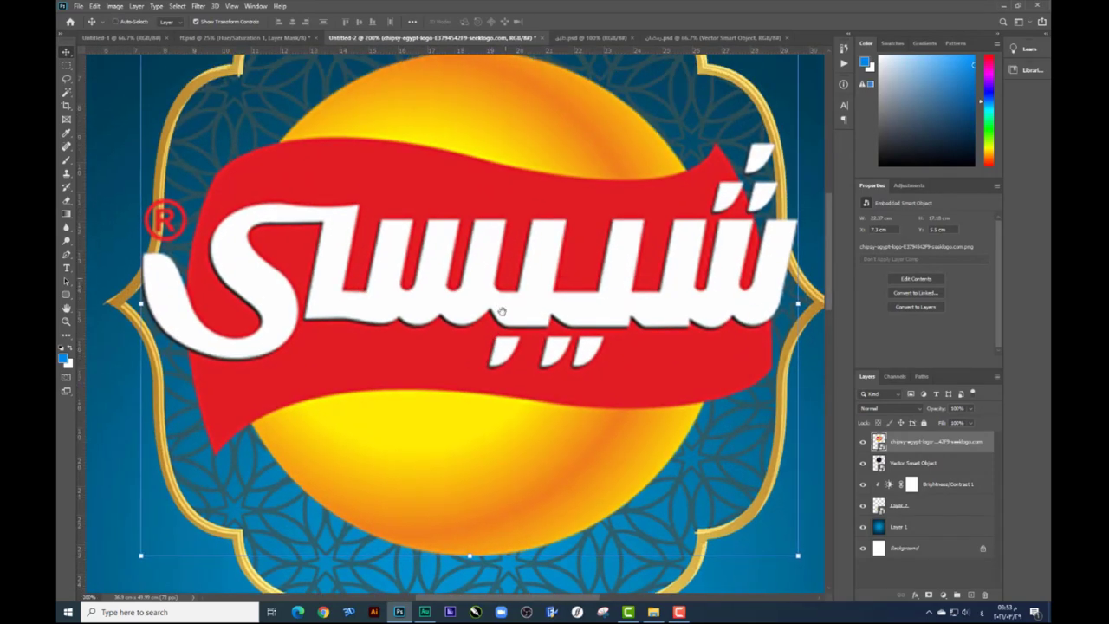
Magic Wand the frame's pattern lines, rasterize the frame and cut the pattern onto its own layer
scroll(500, 310, "up", 2)
left_click(939, 466)
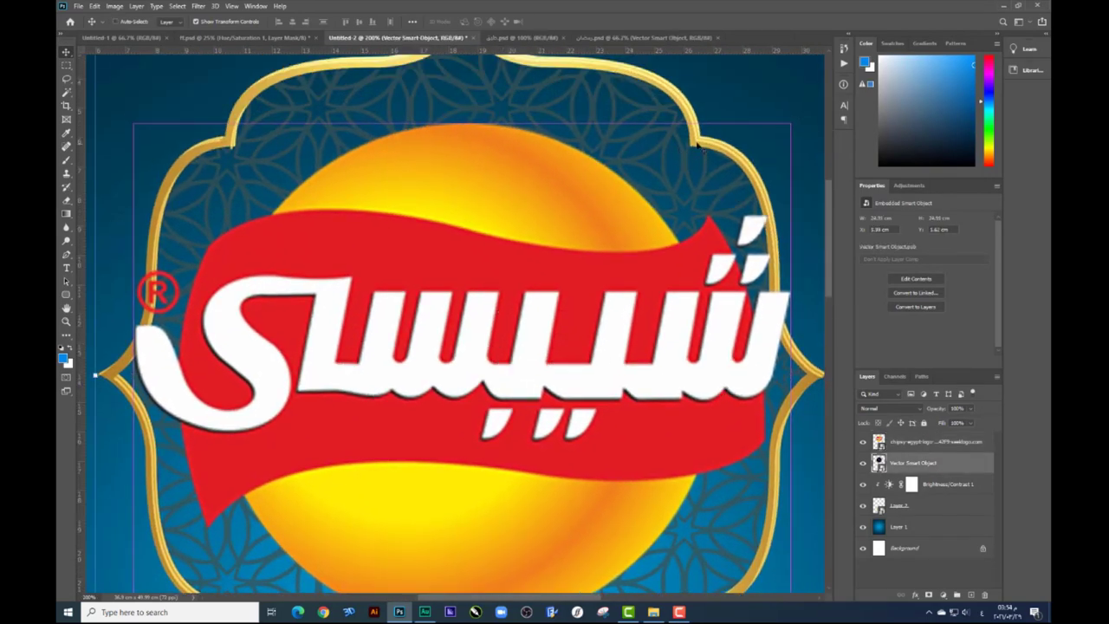
key("w")
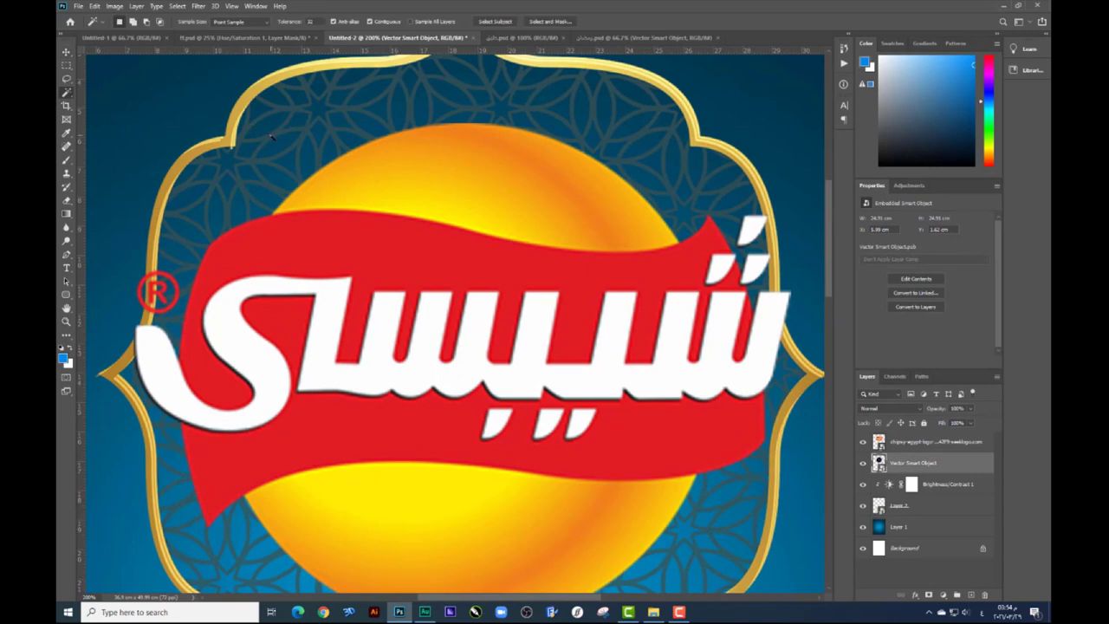
left_click(274, 136)
left_click(66, 65)
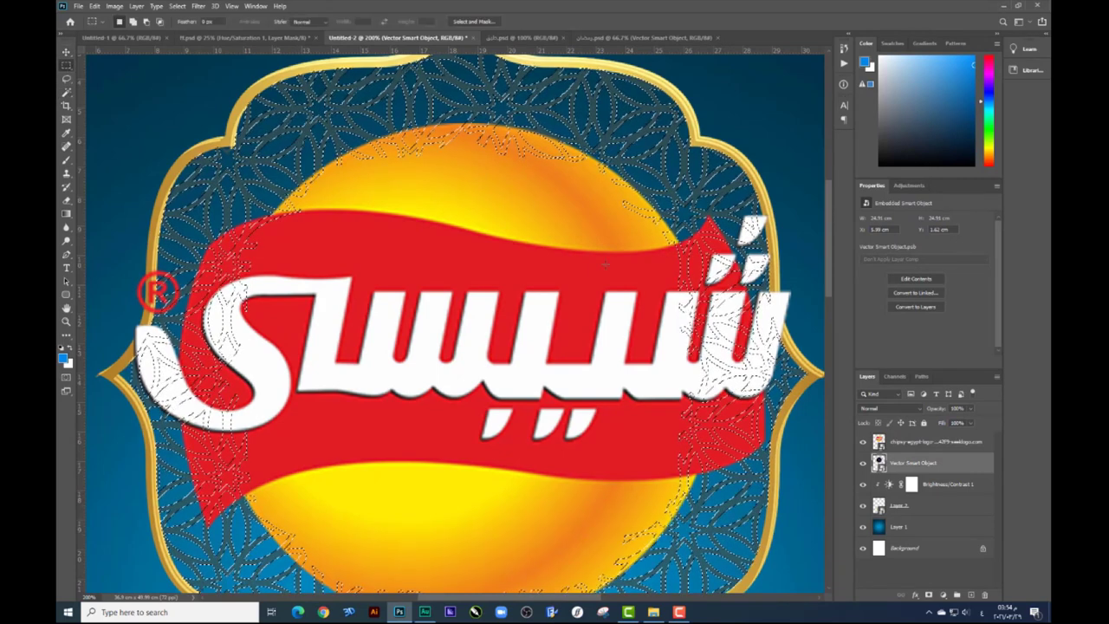
right_click(910, 461)
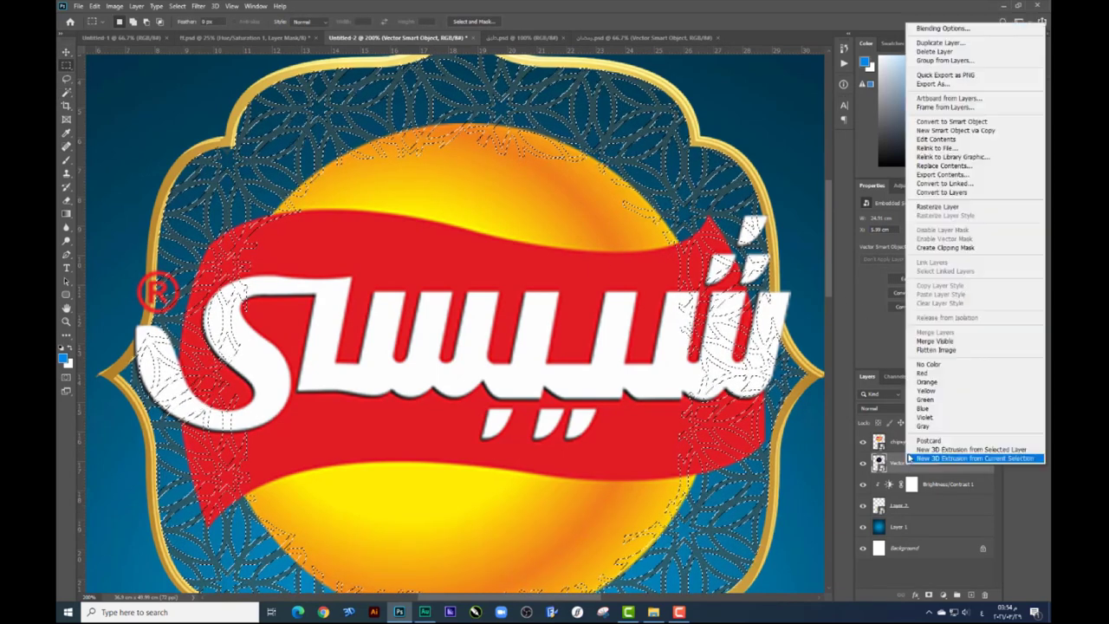
left_click(938, 207)
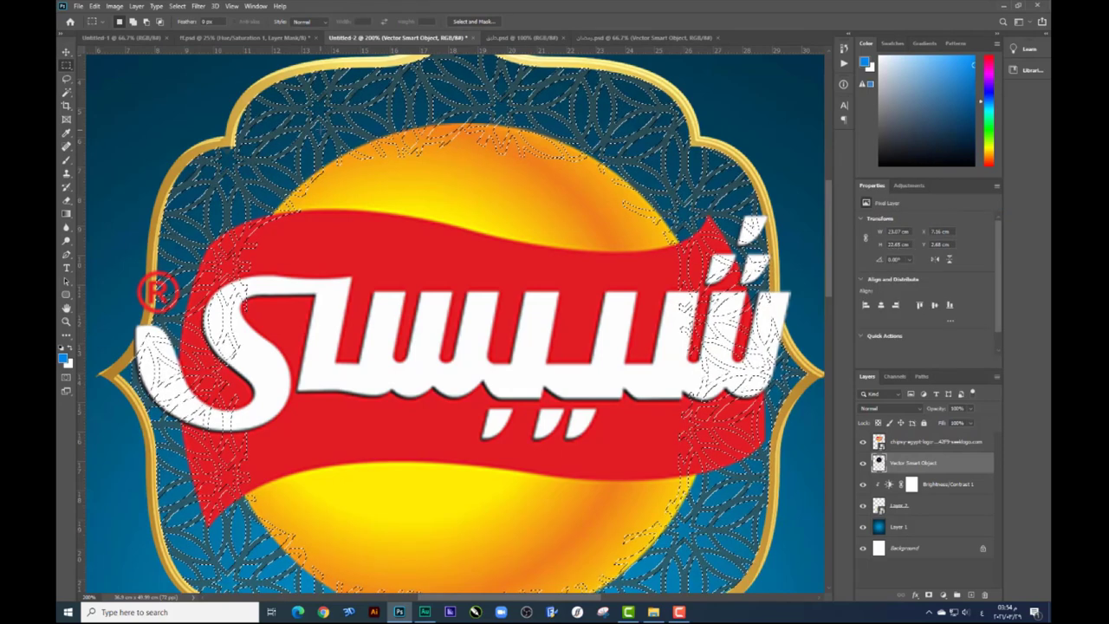
right_click(321, 128)
left_click(357, 209)
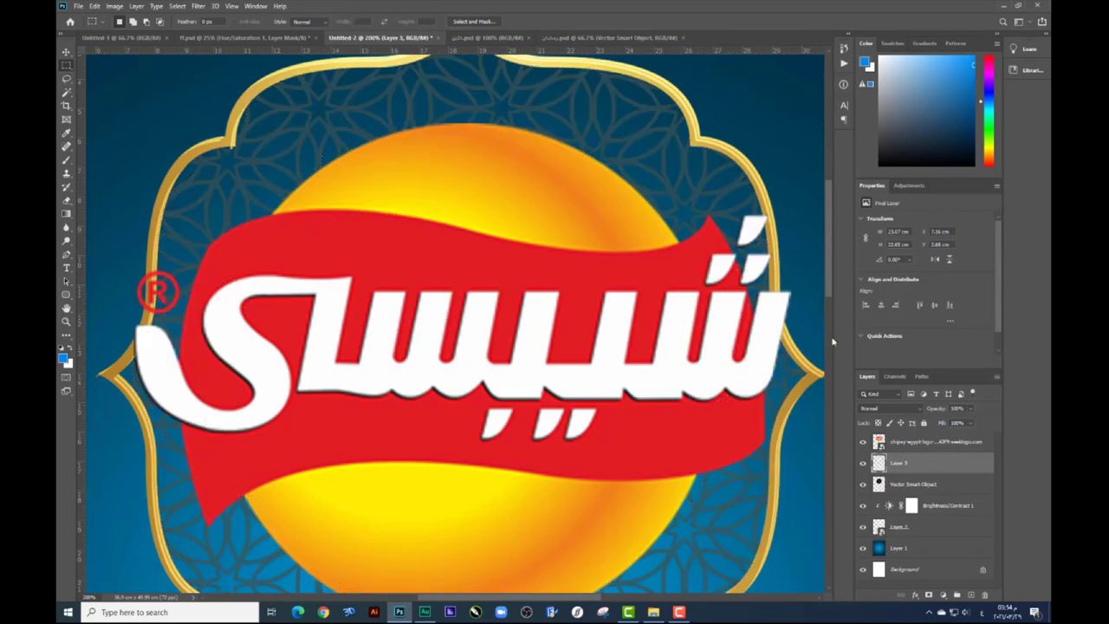
Raise the pattern's Lightness to +100, lower its opacity and merge it into the frame
key("ctrl+u")
left_click_drag(788, 307, 842, 308)
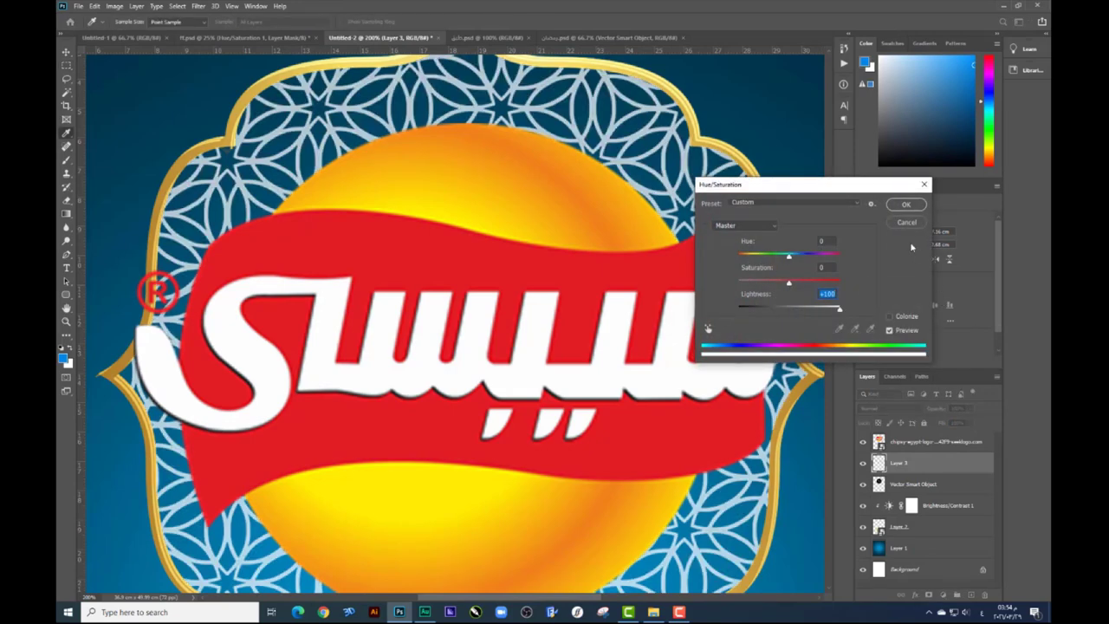
key("ctrl+minus")
key("ctrl+minus")
key("ctrl+minus")
key("Return")
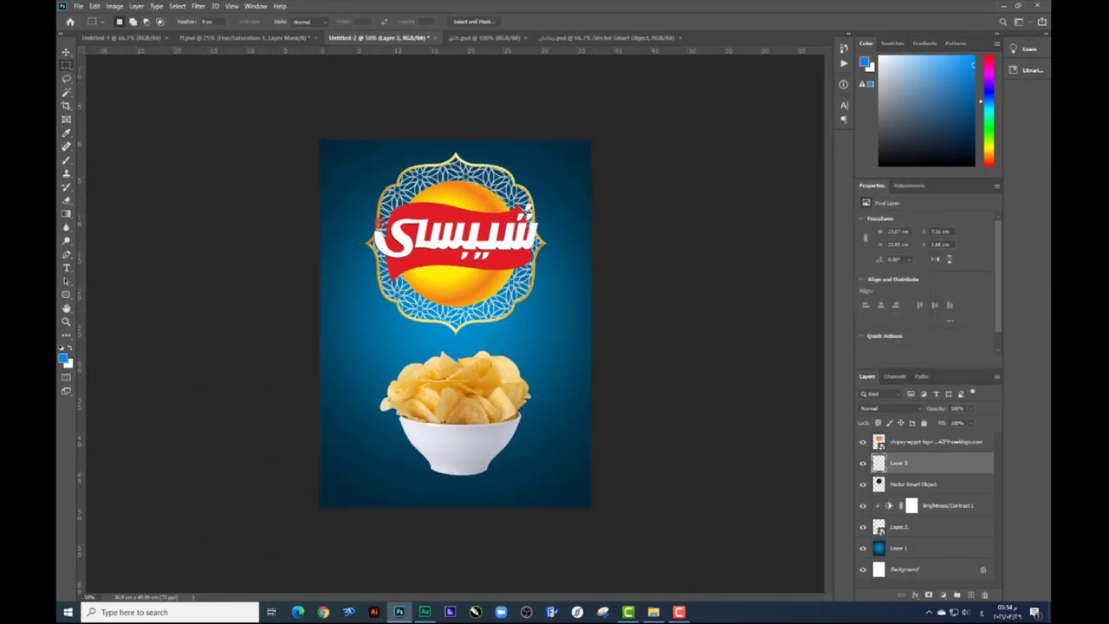
left_click_drag(957, 421, 955, 422)
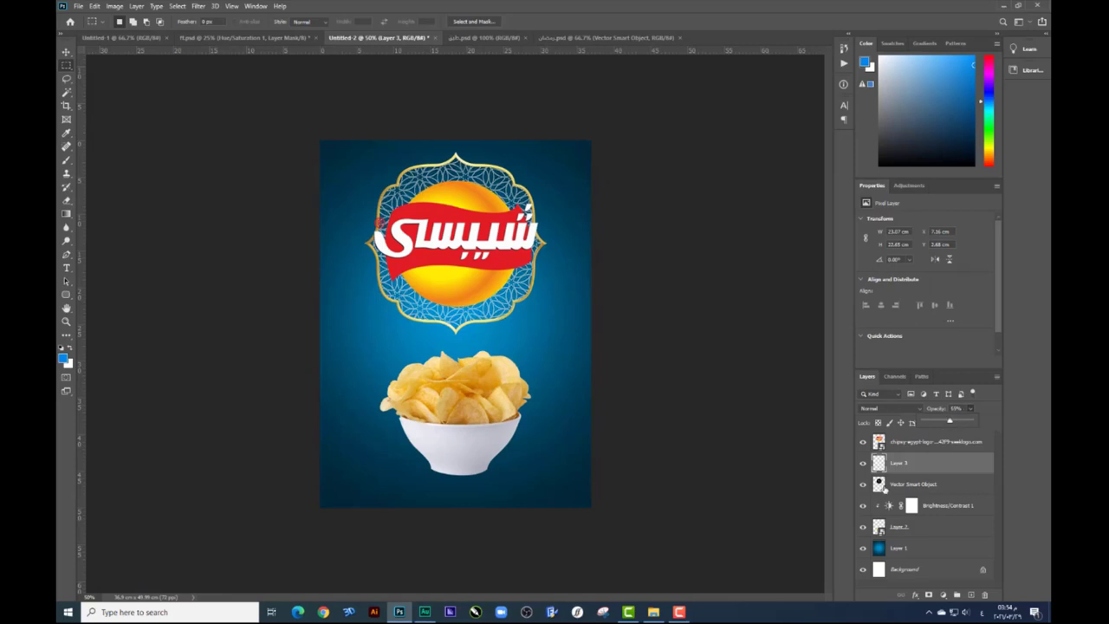
left_click(912, 482, "shift")
key("ctrl+e")
Drag the pngwing.com (3).png tomato image from File Explorer into the poster
key("v")
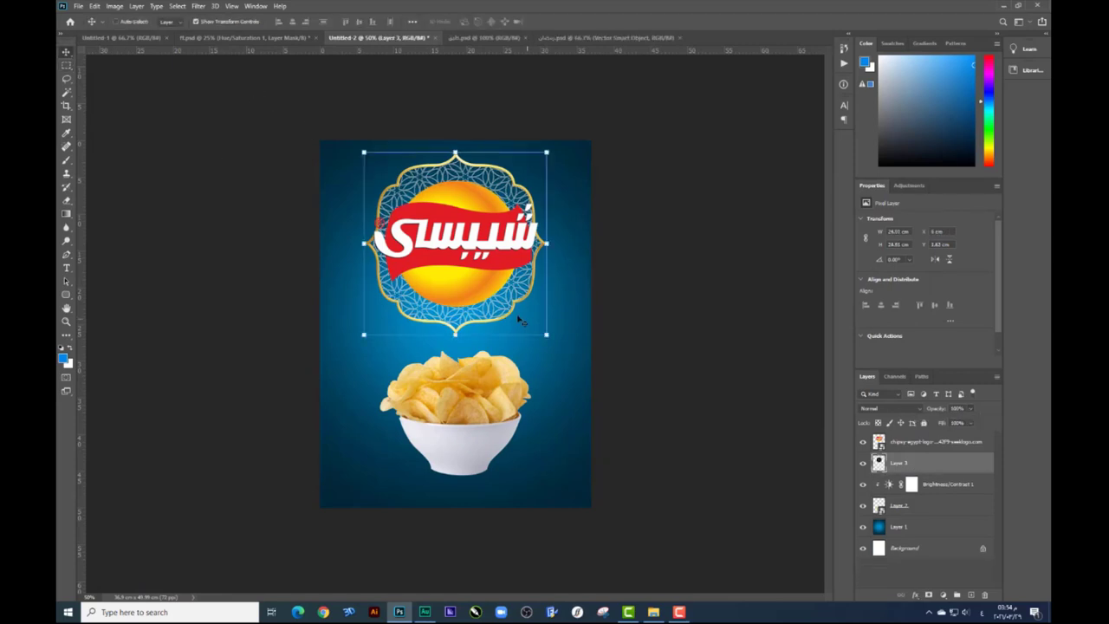
left_click(653, 612)
left_click(668, 352)
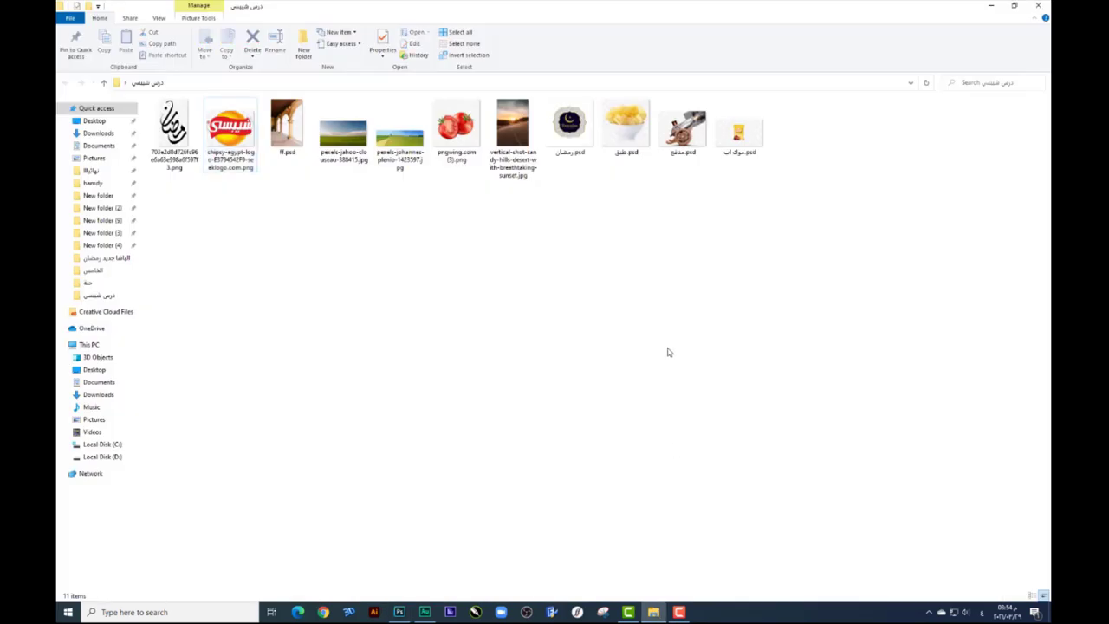
left_click(476, 159)
left_click_drag(459, 139, 400, 614)
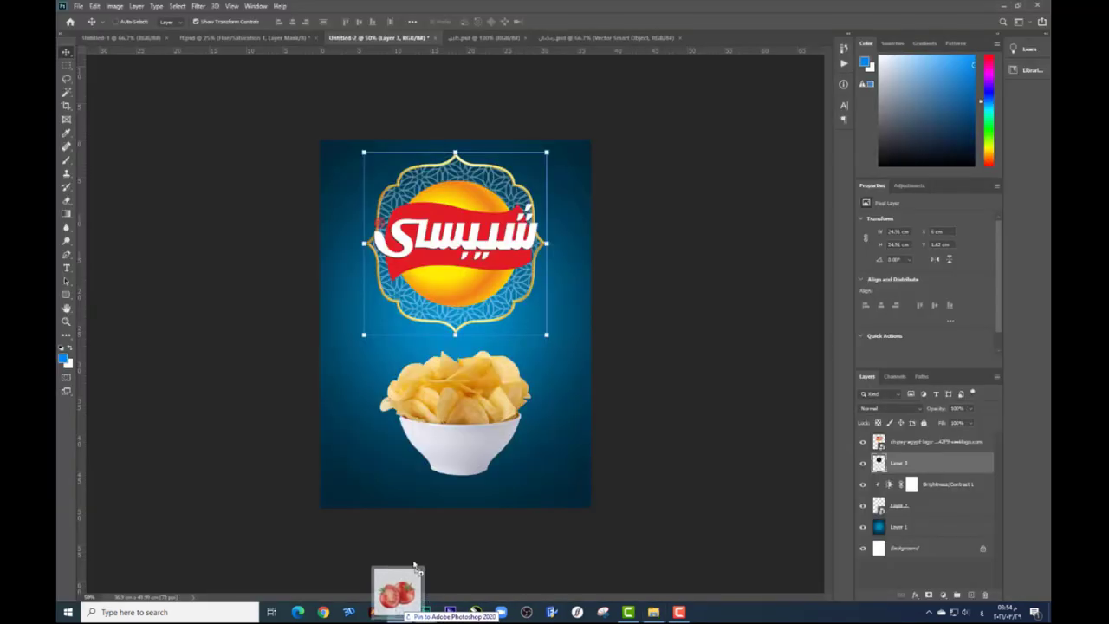
mouse_move(400, 613)
left_mouse_down()
mouse_move(461, 385)
mouse_move(499, 459)
left_mouse_up()
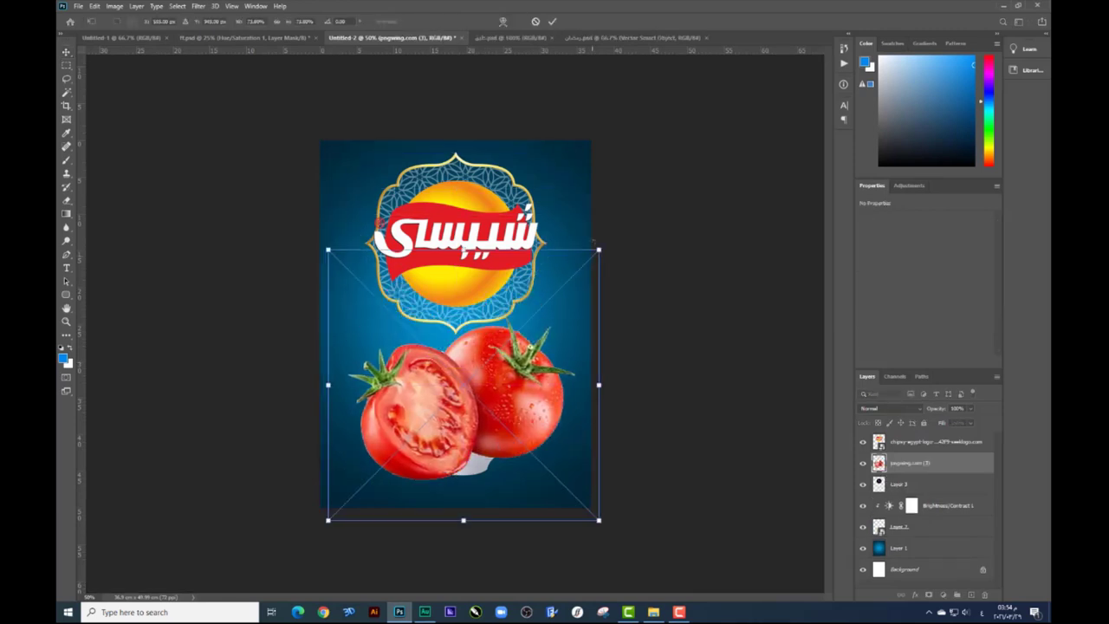
Shrink, flip and place the tomatoes at the bowl's lower left, then open مدفع.psd
mouse_move(598, 249)
left_mouse_down()
mouse_move(482, 399)
mouse_move(494, 359)
left_mouse_up()
right_click(445, 421)
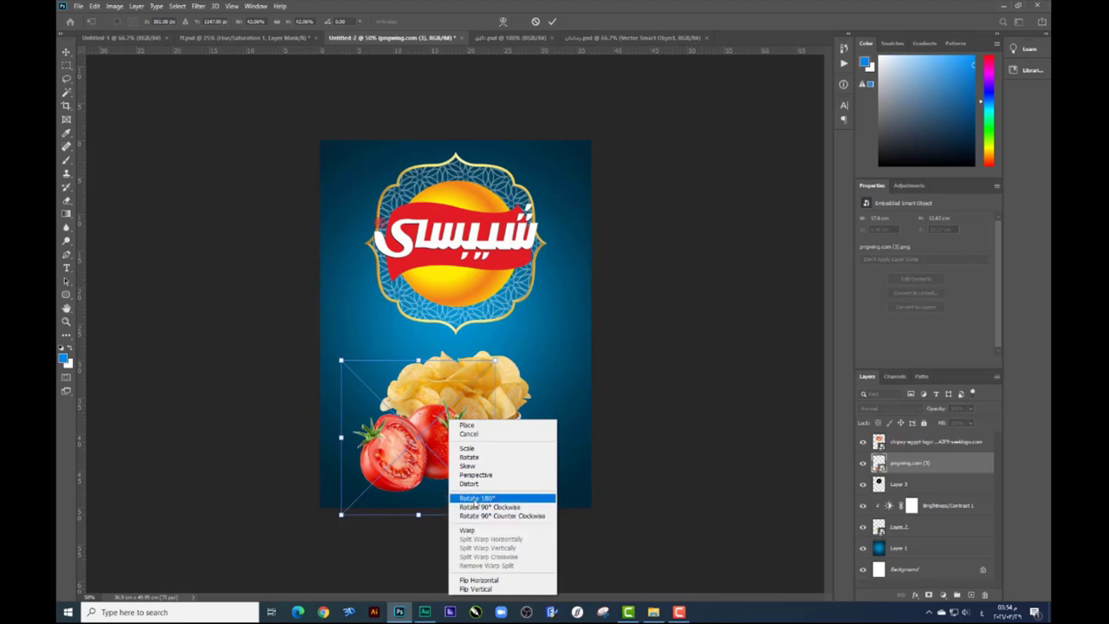
right_click(473, 446)
left_click(485, 431)
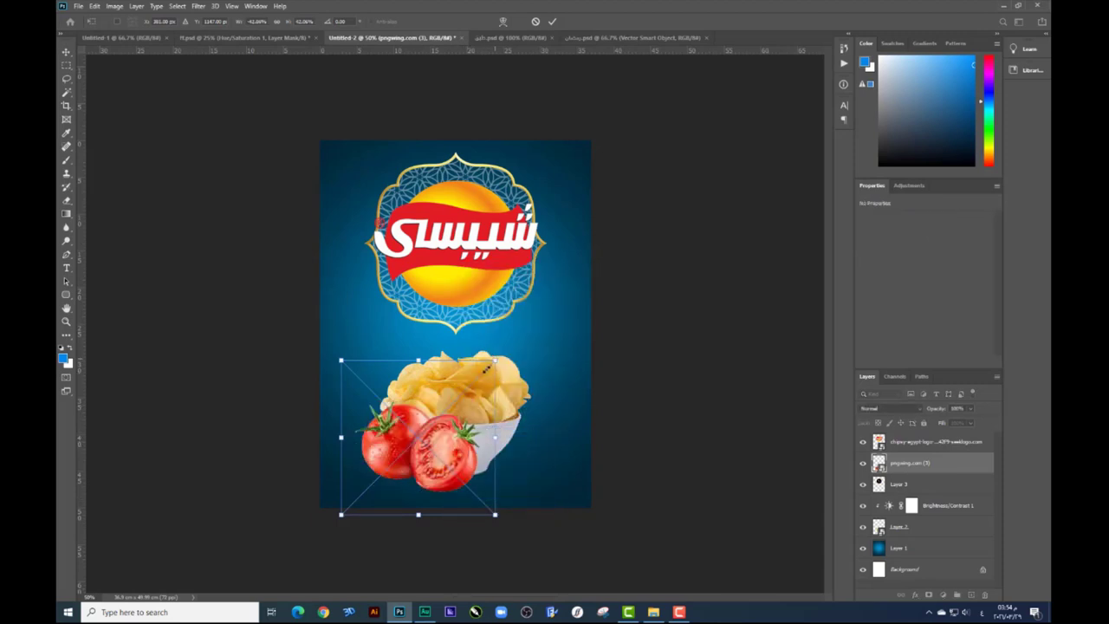
left_click_drag(487, 368, 416, 452)
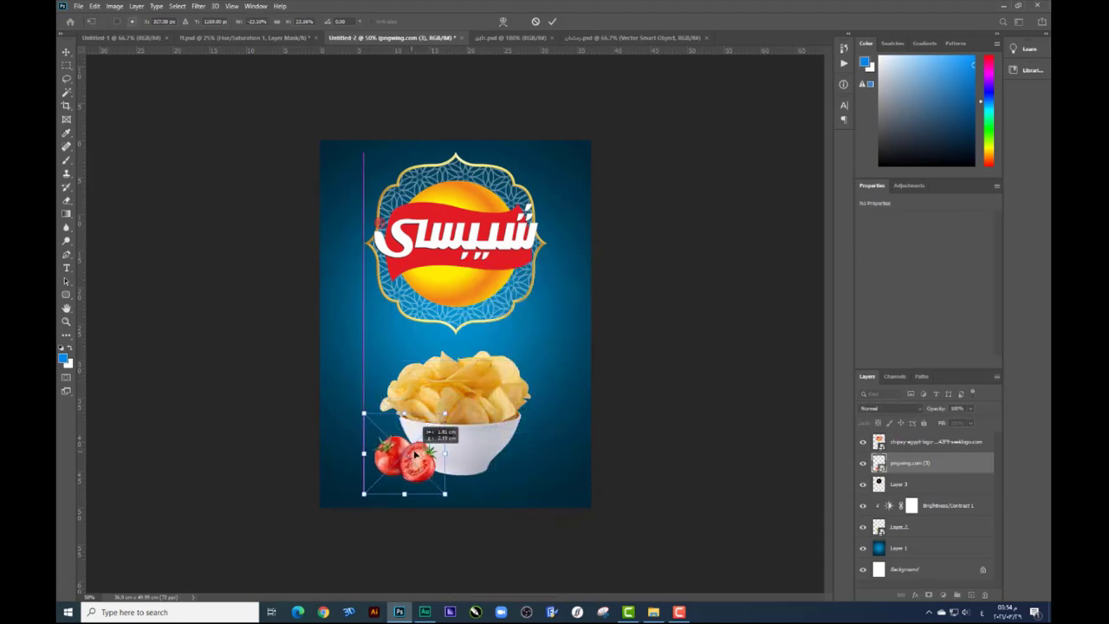
key("Return")
left_click(653, 611)
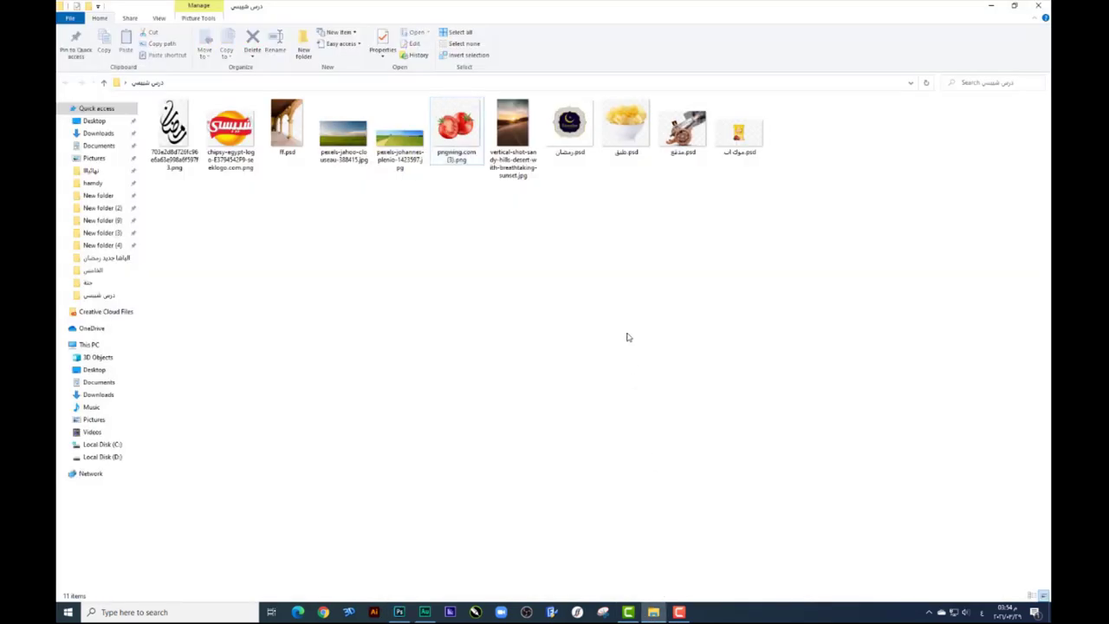
double_click(681, 137)
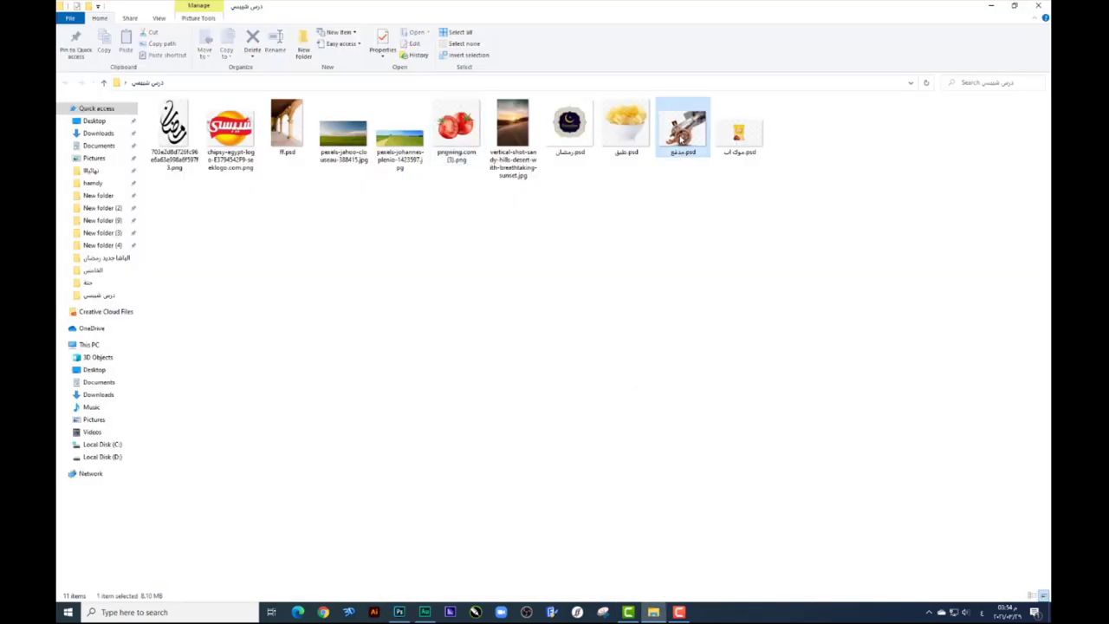
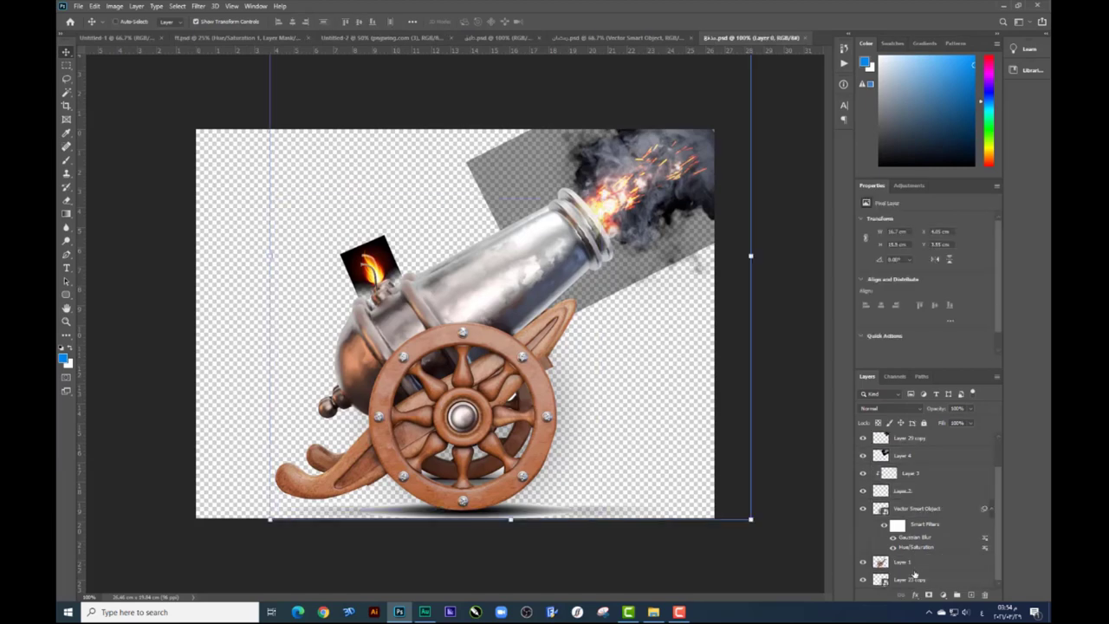
Drag the cannon into the chips poster and scale it down to fit
scroll(919, 485, "down", 1)
left_click_drag(613, 206, 617, 38)
left_click(506, 38)
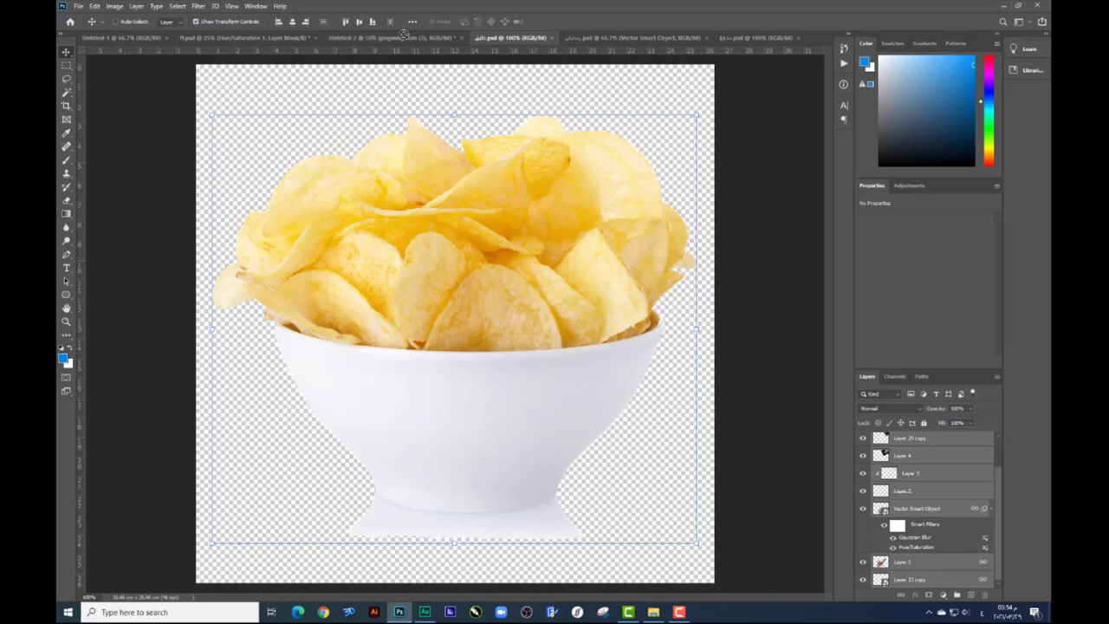
left_click(390, 38)
left_click_drag(517, 326, 651, 288)
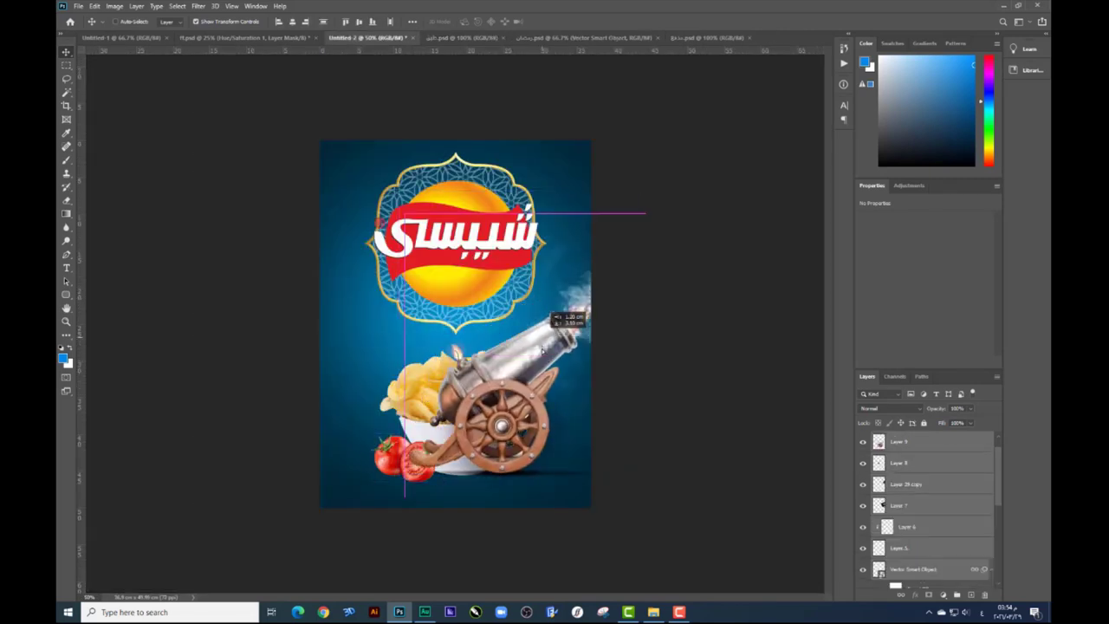
mouse_move(650, 248)
left_mouse_down()
mouse_move(577, 321)
mouse_move(596, 330)
left_mouse_up()
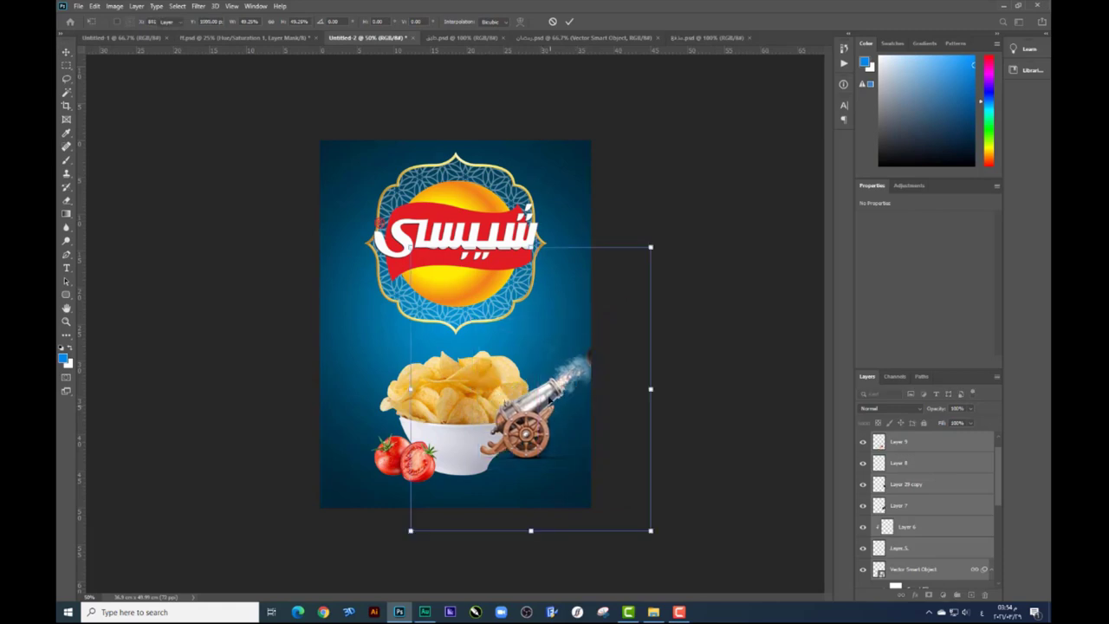
key("Return")
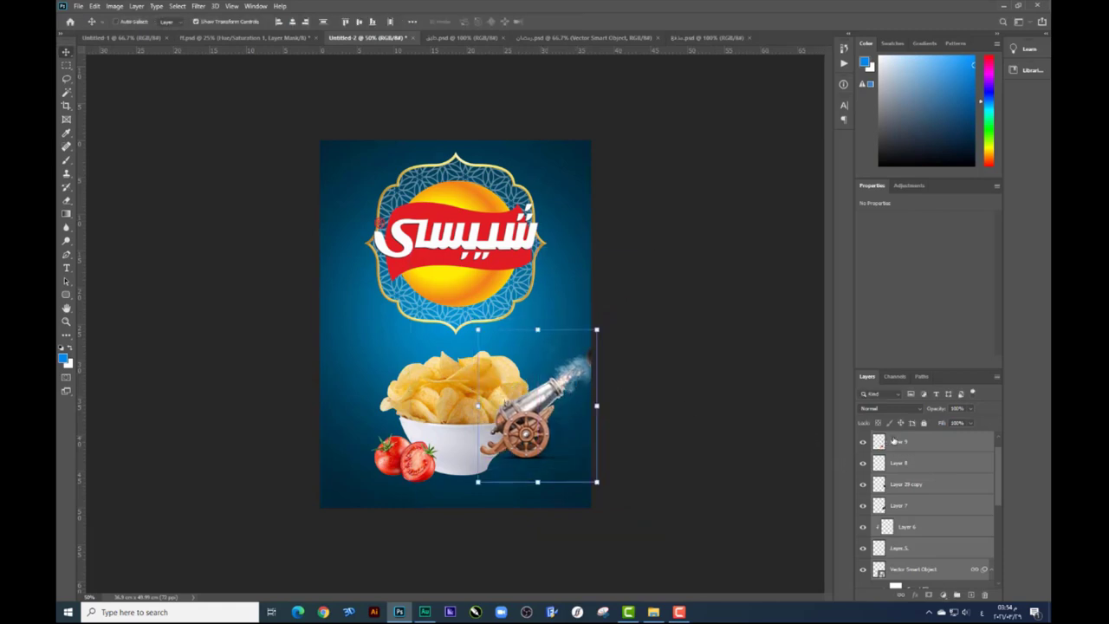
Select all the cannon's layers and move the cannon down beside the bowl
scroll(892, 440, "down", 2)
scroll(893, 468, "down", 2)
scroll(892, 502, "down", 2)
scroll(892, 520, "down", 2)
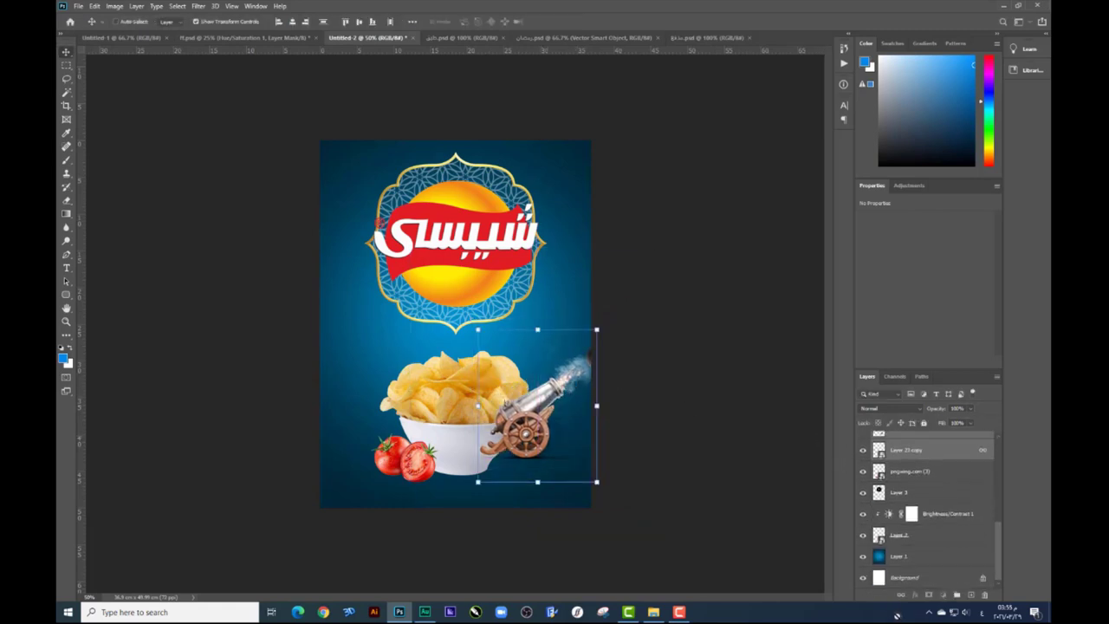
scroll(893, 520, "up", 3)
left_click(905, 569, "shift")
left_click_drag(558, 414, 570, 429)
Group the cannon's layers with Ctrl+G
right_click(490, 417)
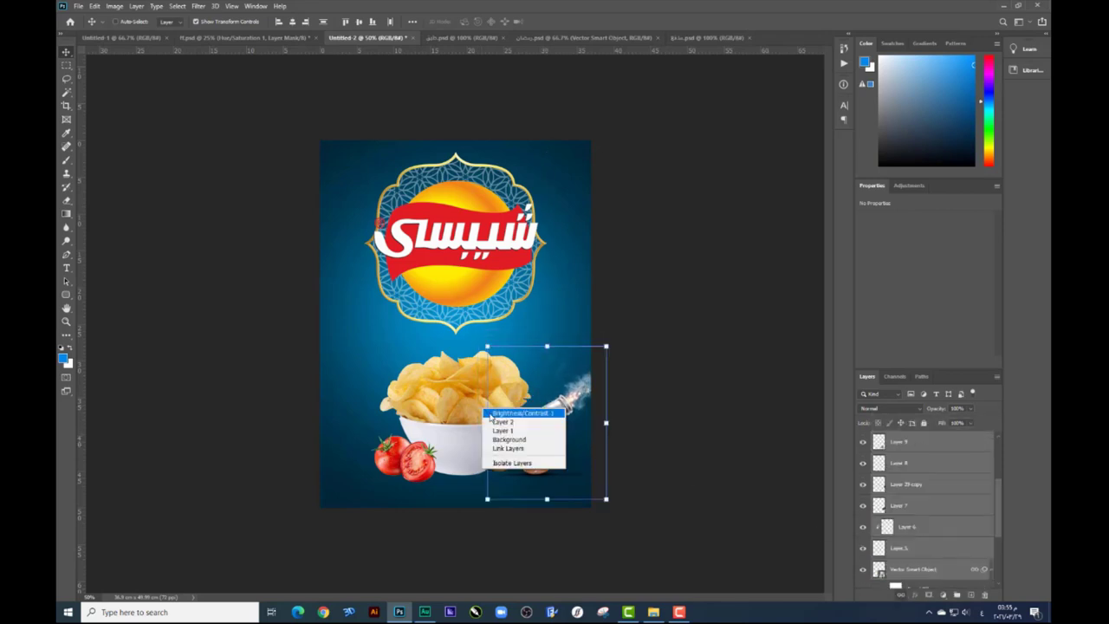
left_click(524, 382)
key("ctrl+g")
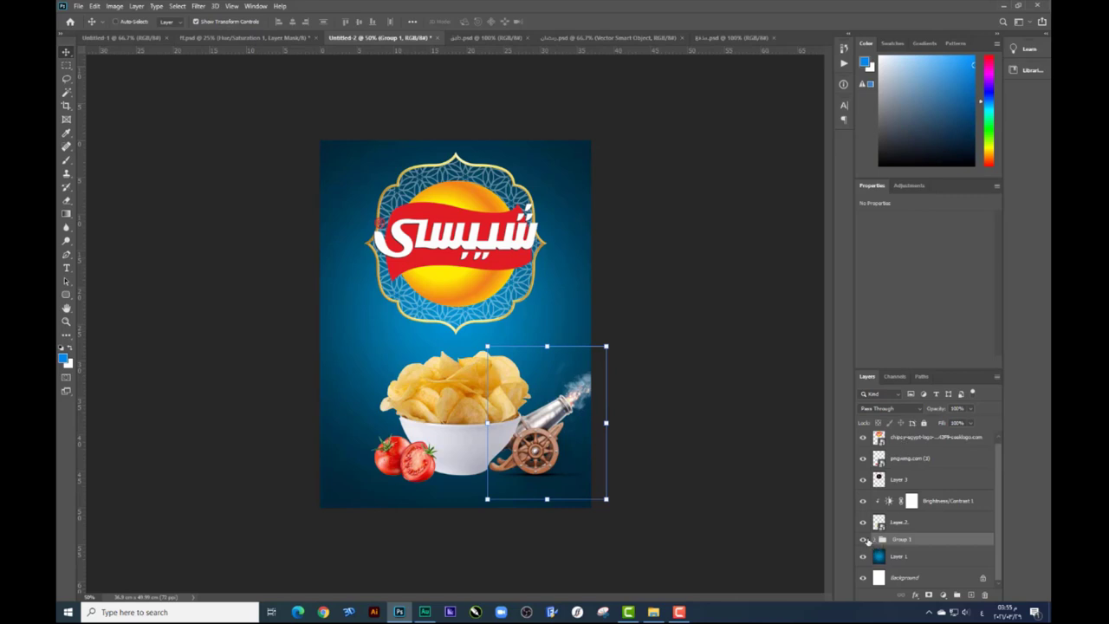
Select the bowl, tomatoes and cannon, shift them slightly left, and enlarge them together
right_click(490, 423)
left_click(520, 439, "shift")
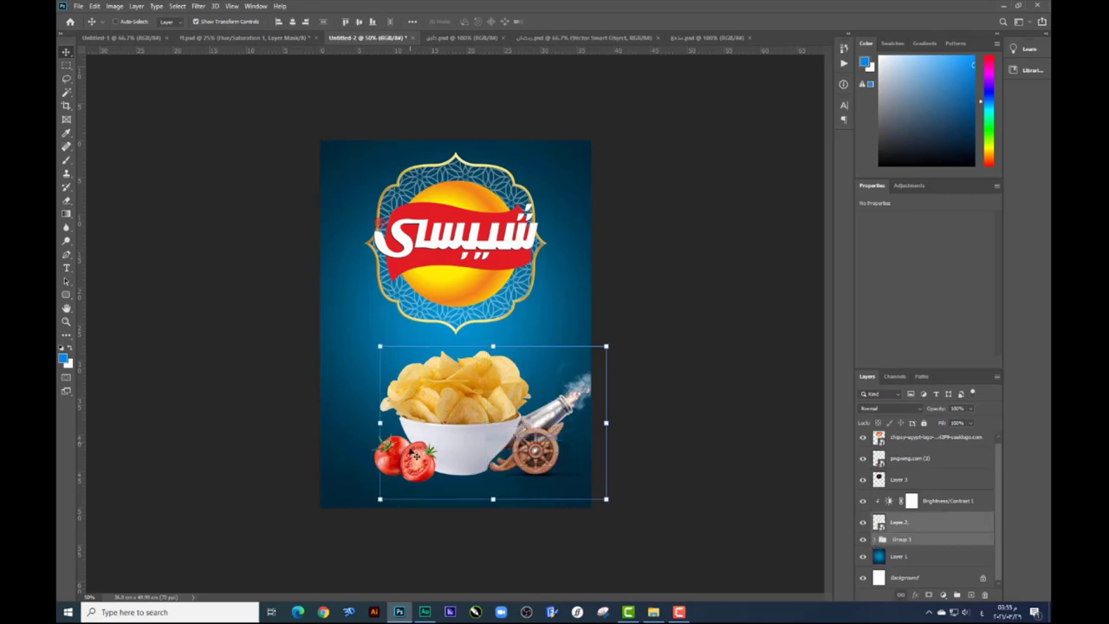
right_click(423, 459)
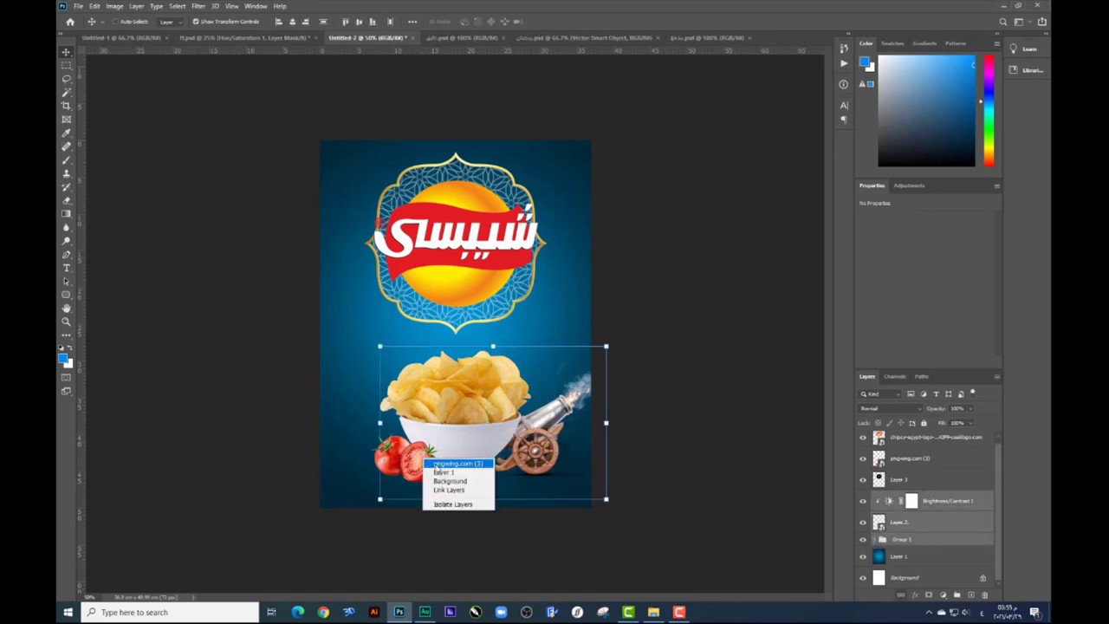
left_click(442, 469)
mouse_move(555, 422)
left_mouse_down()
mouse_move(543, 422)
mouse_move(568, 432)
mouse_move(549, 444)
left_mouse_up()
key("ctrl+t")
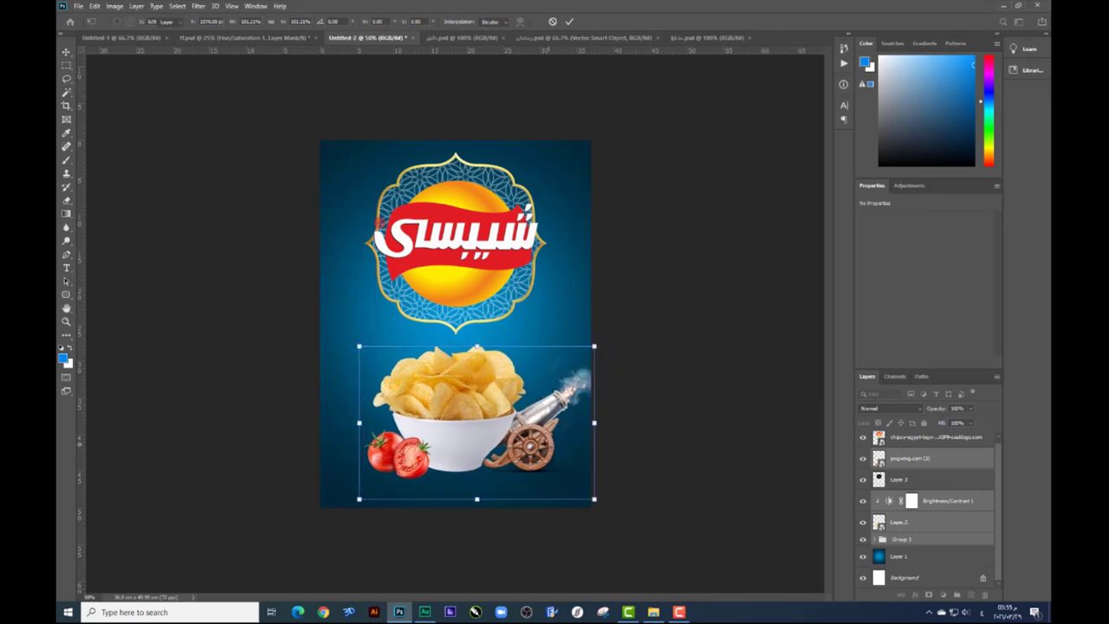
key("Return")
left_click_drag(480, 394, 534, 349)
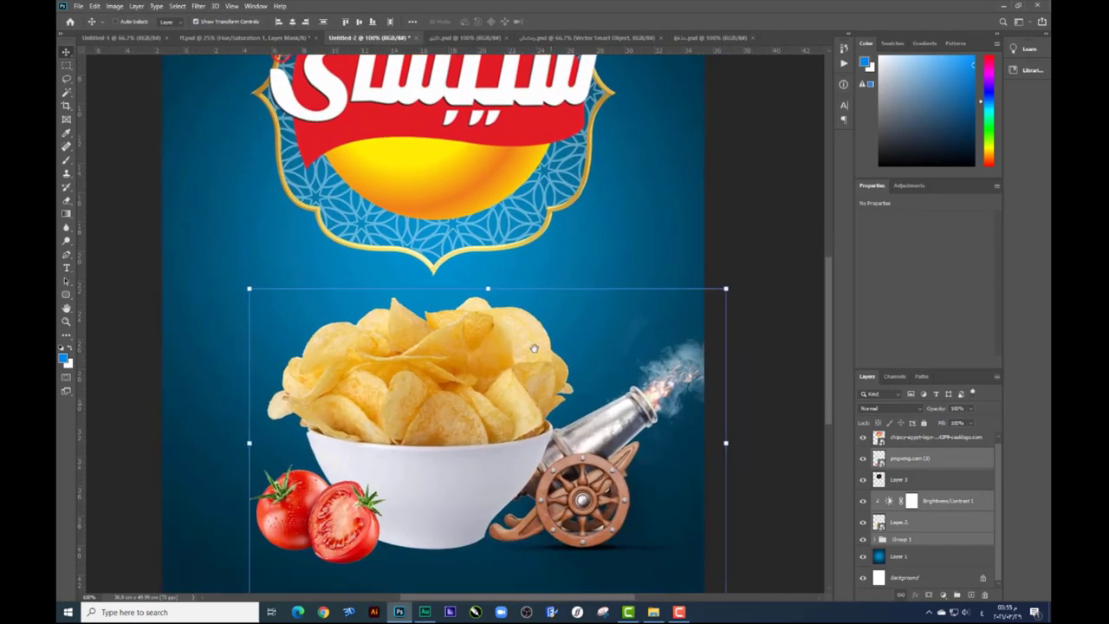
Move the cannon smoke layer (Layer 25 copy) toward the barrel's mouth
right_click(704, 351)
left_click(725, 364)
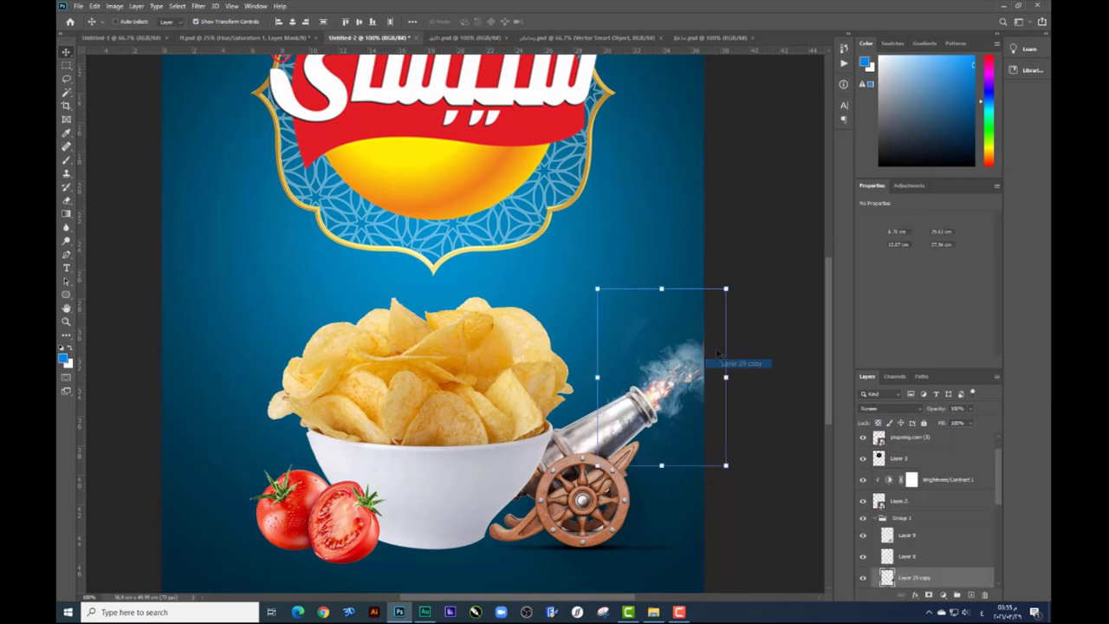
mouse_move(725, 364)
left_mouse_down()
mouse_move(686, 326)
mouse_move(698, 327)
left_mouse_up()
scroll(895, 530, "down", 2)
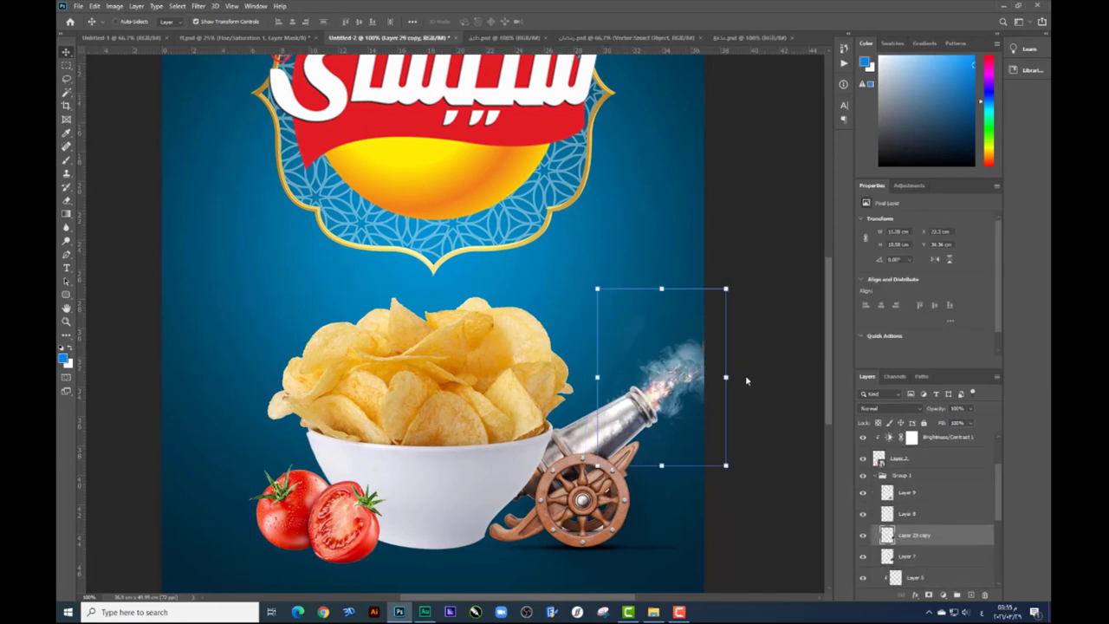
Place the muzzle flash on the barrel's mouth, then select Layer 5 and the chips bowl layer
mouse_move(651, 386)
left_mouse_down()
mouse_move(669, 368)
mouse_move(700, 366)
left_mouse_up()
left_click(907, 492, "ctrl")
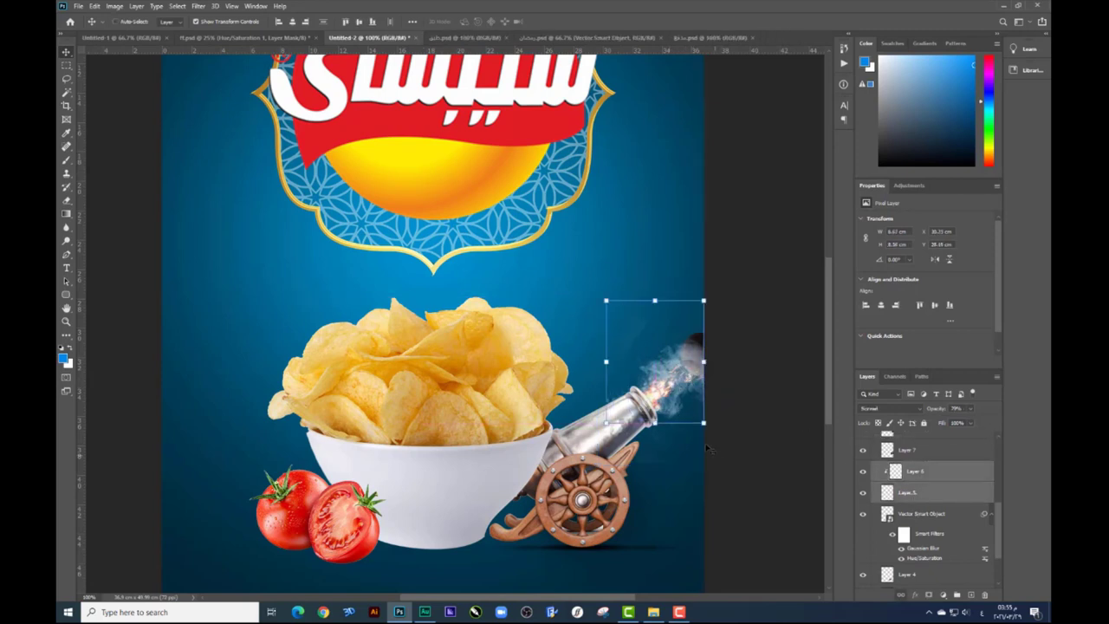
scroll(694, 411, "down", 2)
scroll(607, 381, "down", 2)
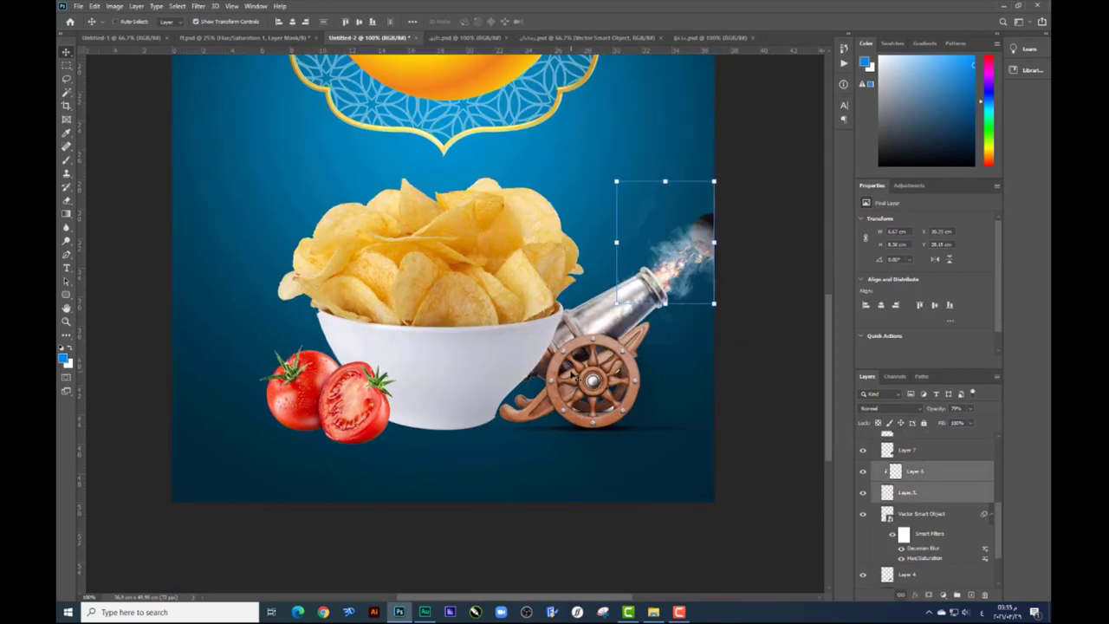
right_click(459, 386)
left_click(479, 397)
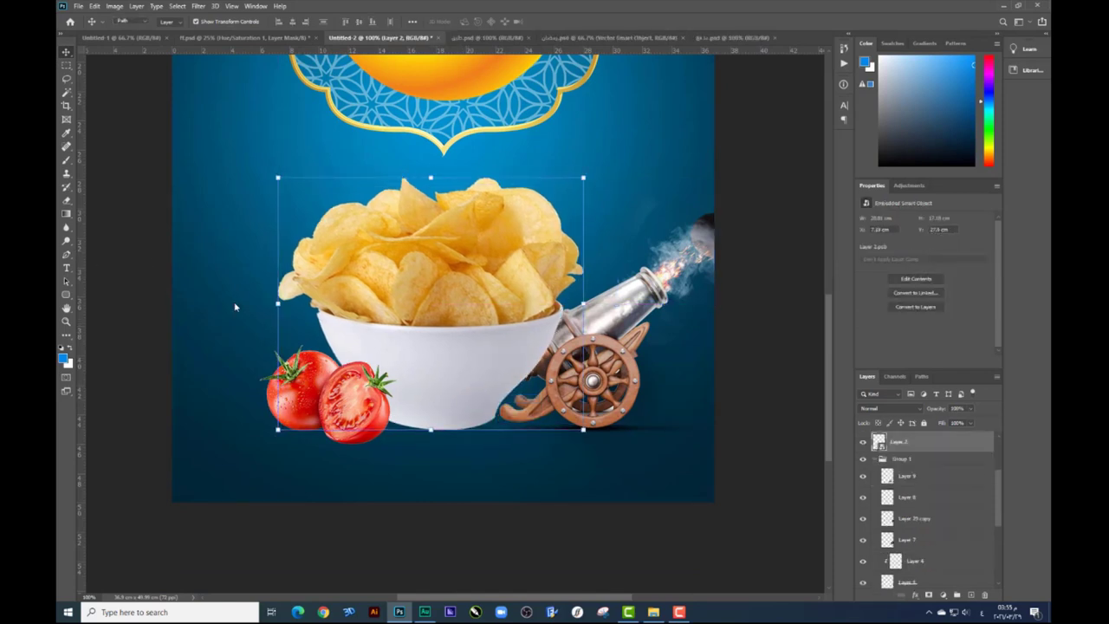
Zoom in on the bowl's left rim, rasterize the bowl layer, and paint the rim gap white
key("p")
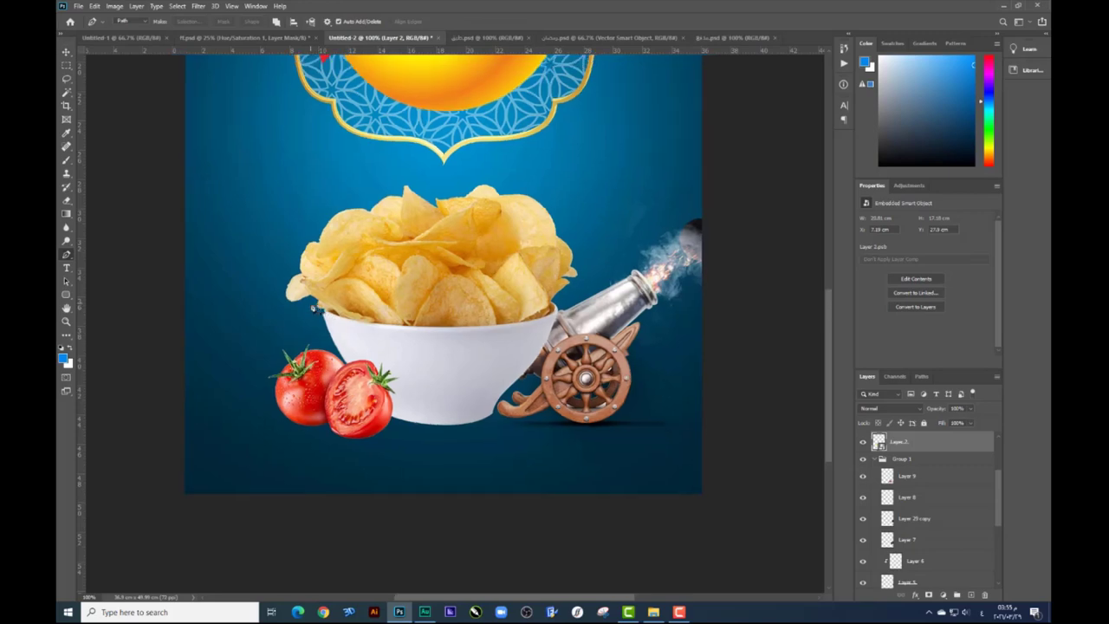
scroll(321, 314, "up", 3)
key("ctrl+plus")
scroll(464, 236, "down", 2)
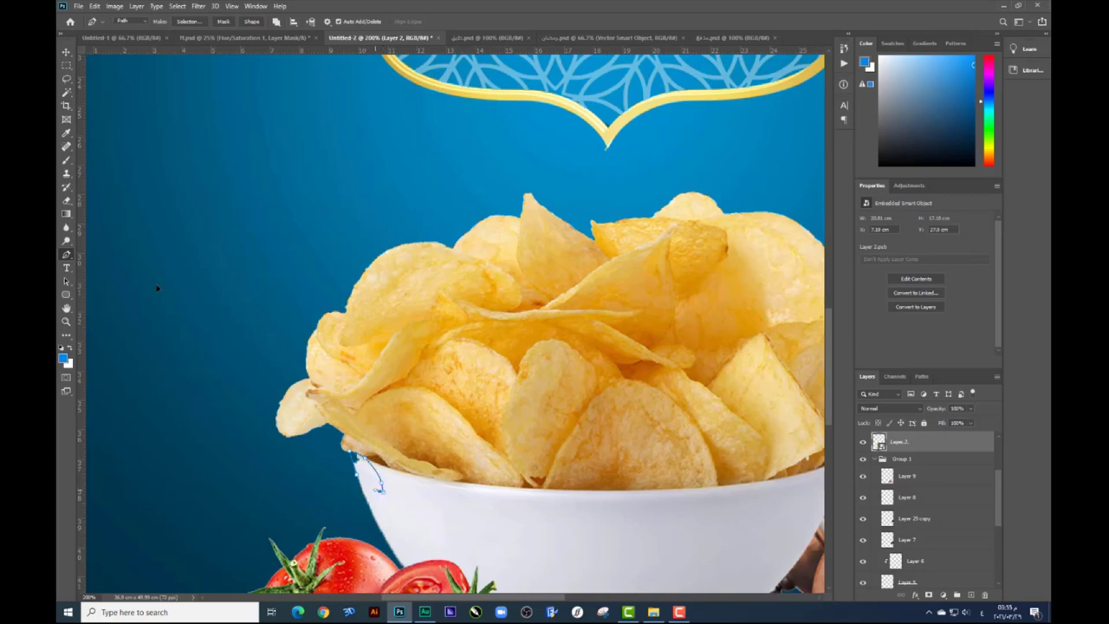
left_click(66, 161)
key("x")
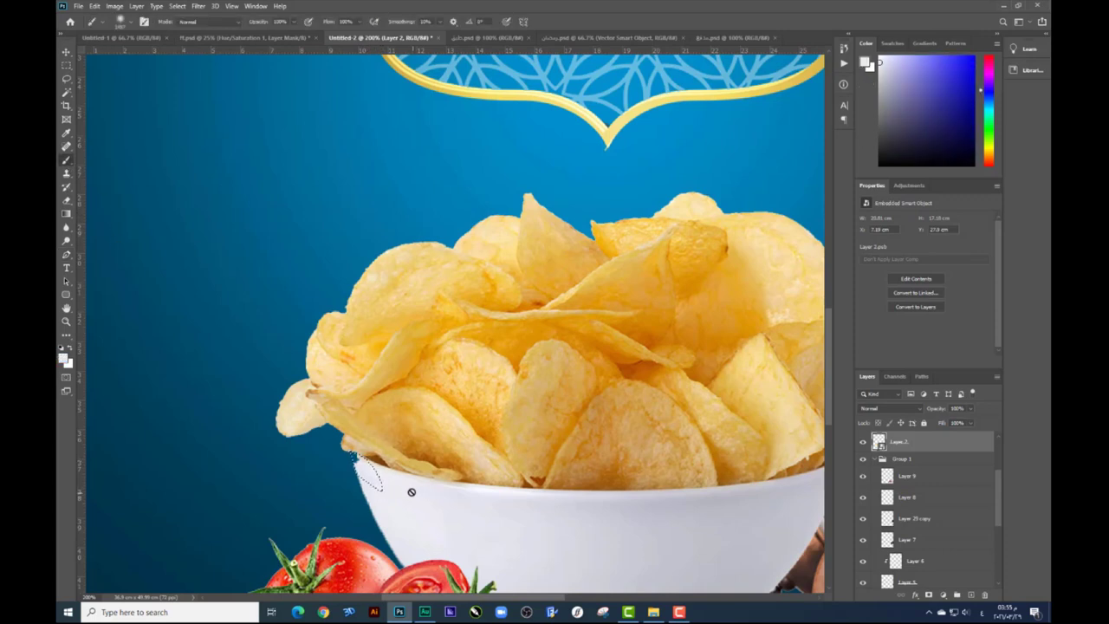
left_click(390, 479)
left_click(537, 233)
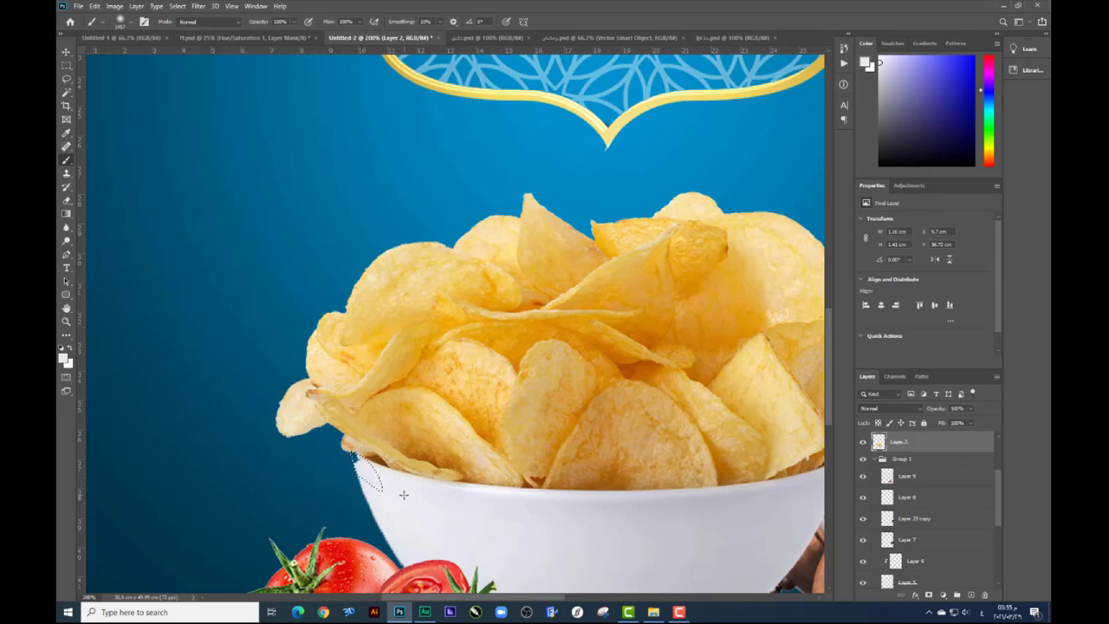
left_click_drag(402, 495, 367, 472)
Check the white foreground colour, zoom out to the whole poster, and begin a Pen path beside the bowl
left_click(64, 359)
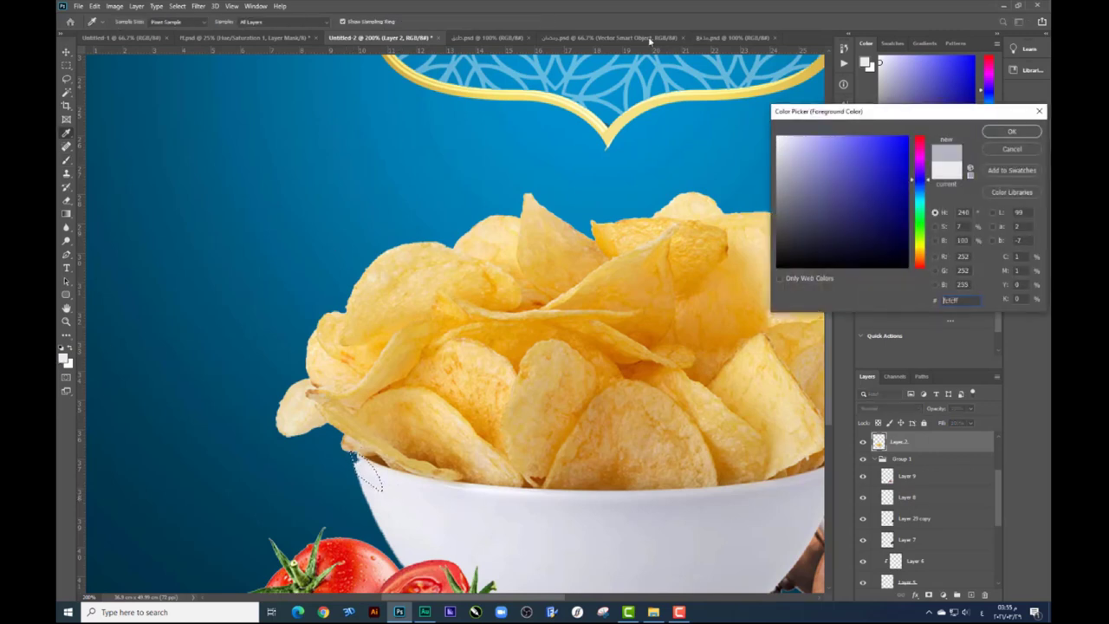
key("Return")
key("ctrl+minus")
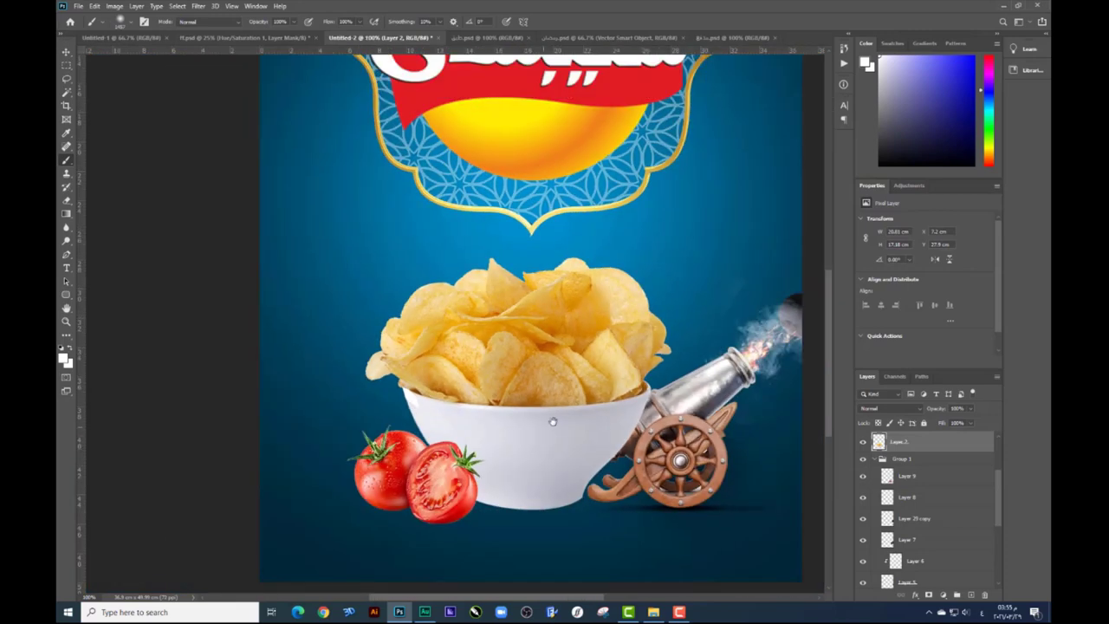
left_click(67, 254)
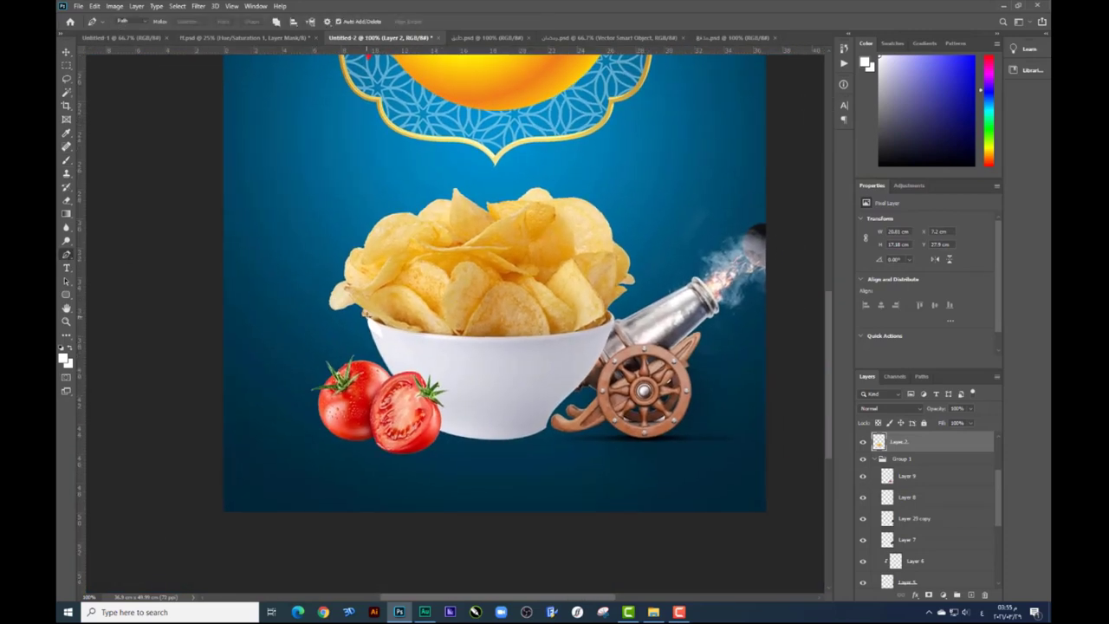
left_click(368, 319)
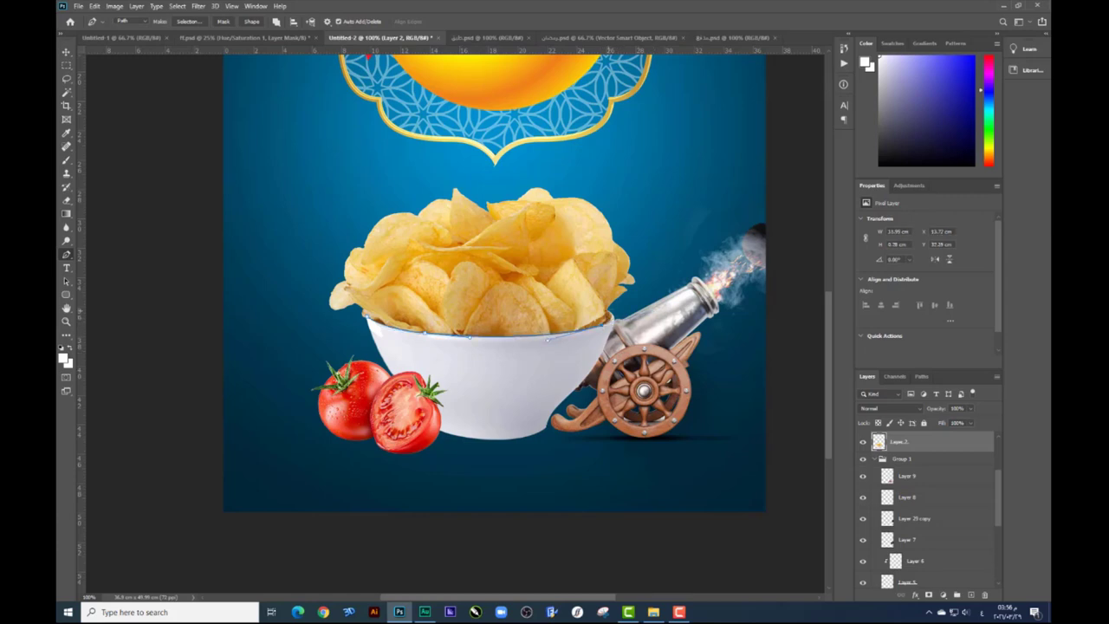
Trace a Pen path around the bowl base, tomatoes and cannon and convert it to a selection
left_click_drag(645, 333, 646, 354)
left_click(635, 444)
left_click_drag(539, 479, 594, 480)
left_click(422, 465)
left_click_drag(357, 437, 329, 353)
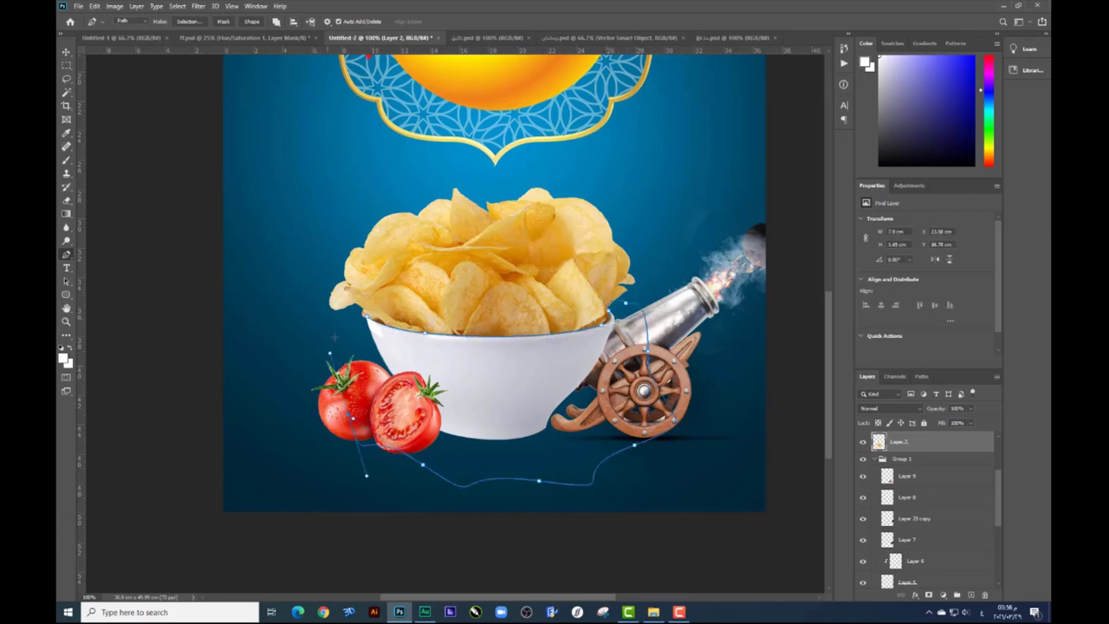
key("ctrl+Return")
Copy the selected area onto a new layer and add an empty layer above it
key("v")
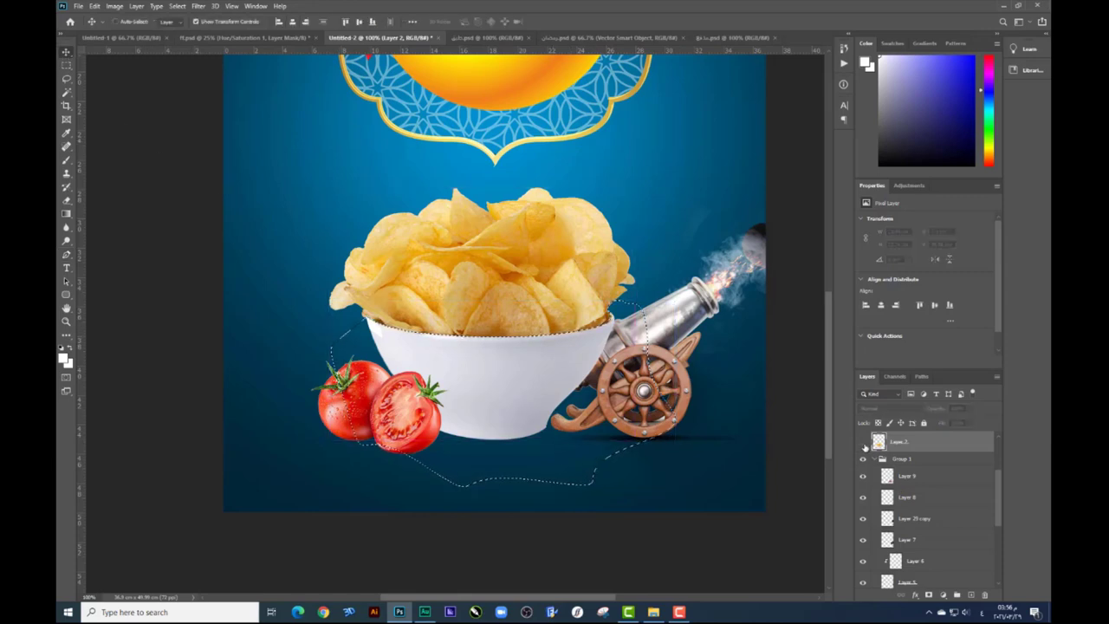
key("ctrl+j")
mouse_move(590, 341)
left_mouse_down()
mouse_move(591, 374)
mouse_move(589, 342)
left_mouse_up()
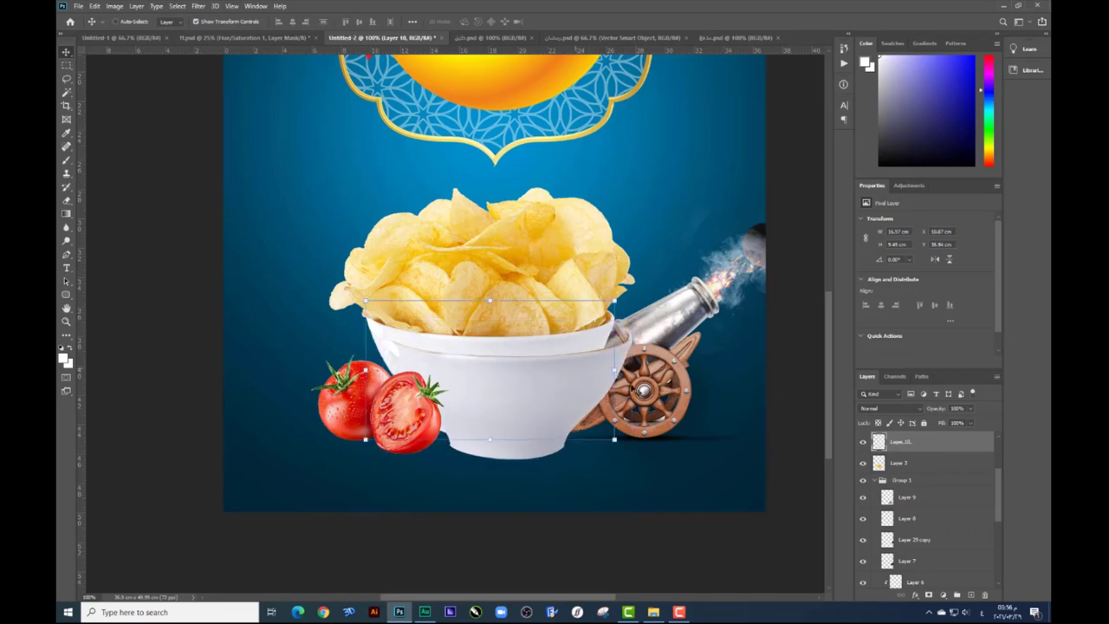
left_click(972, 595)
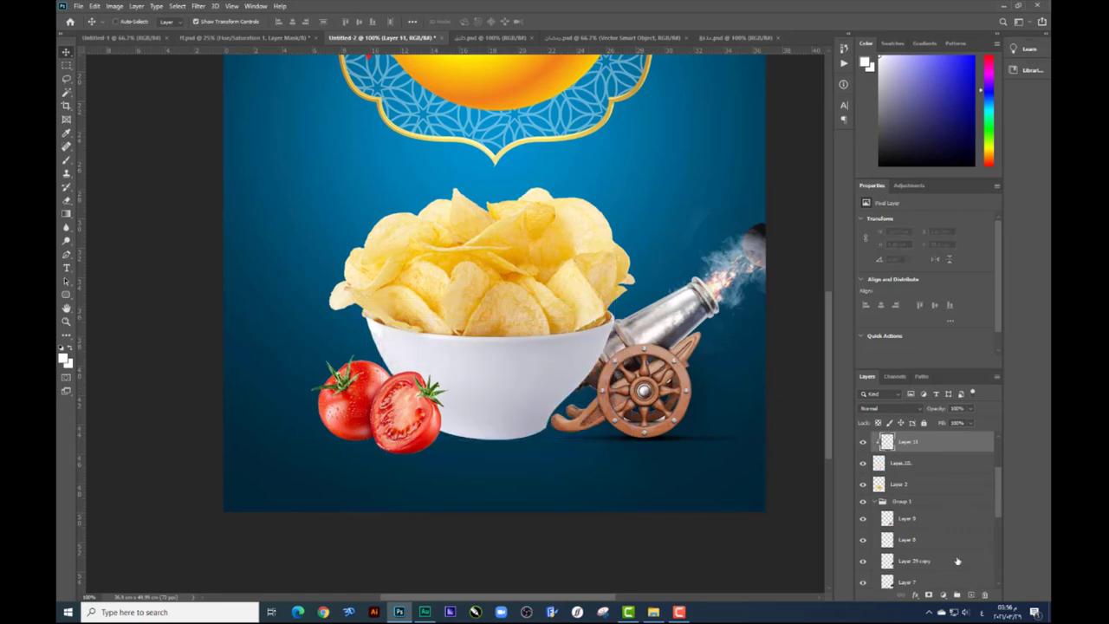
Set up the Brush with a grey foreground colour and a 155 px size
left_click(67, 163)
left_click(865, 62)
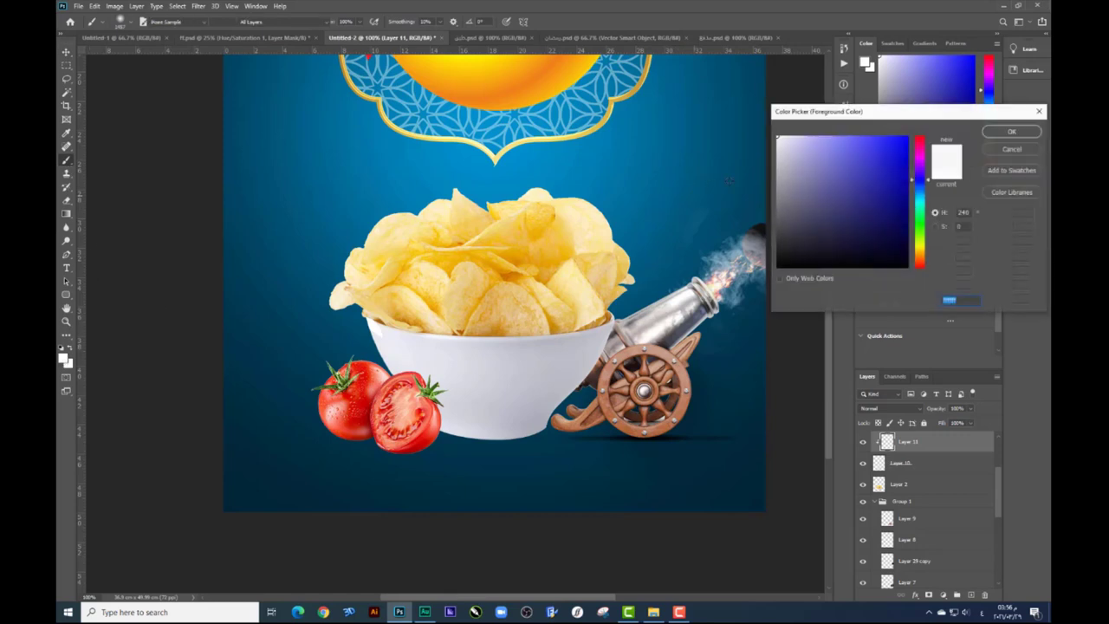
left_click(779, 197)
left_click(948, 300)
right_click(612, 359)
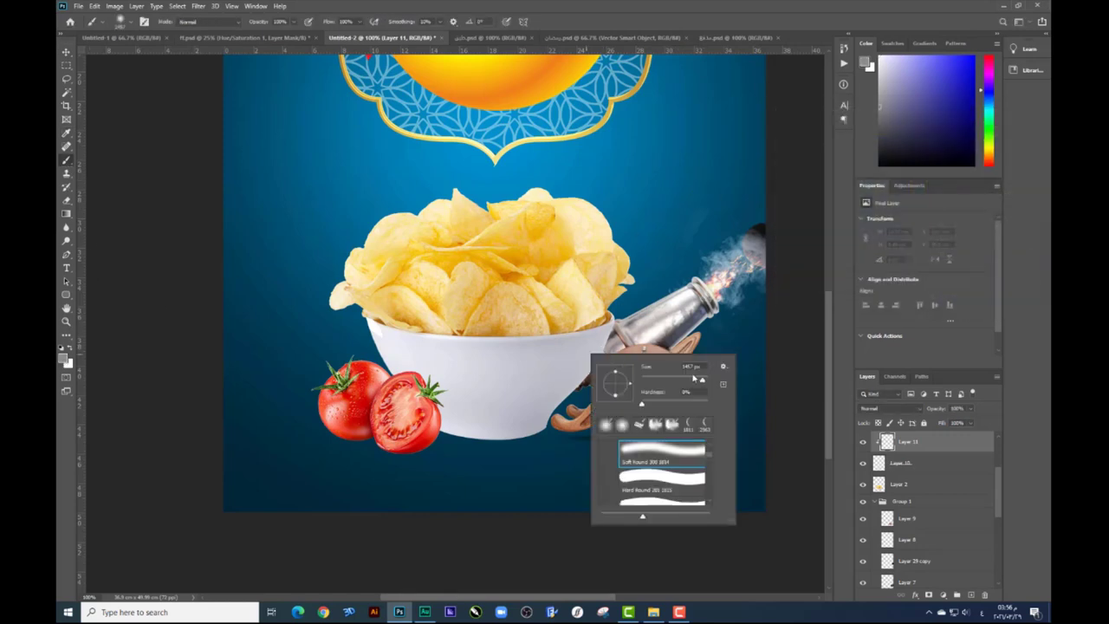
left_click_drag(691, 380, 684, 380)
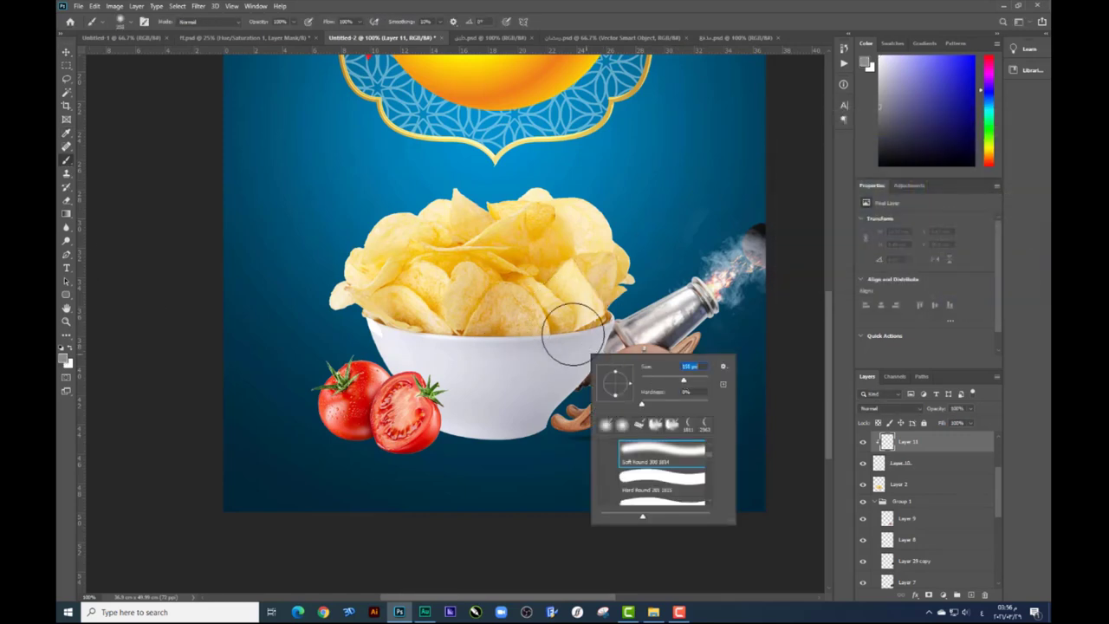
key("Return")
Paint grey over the bowl on Layer 11 and lower the layer's opacity to 50%
mouse_move(508, 463)
left_mouse_down()
mouse_move(433, 321)
mouse_move(416, 416)
left_mouse_up()
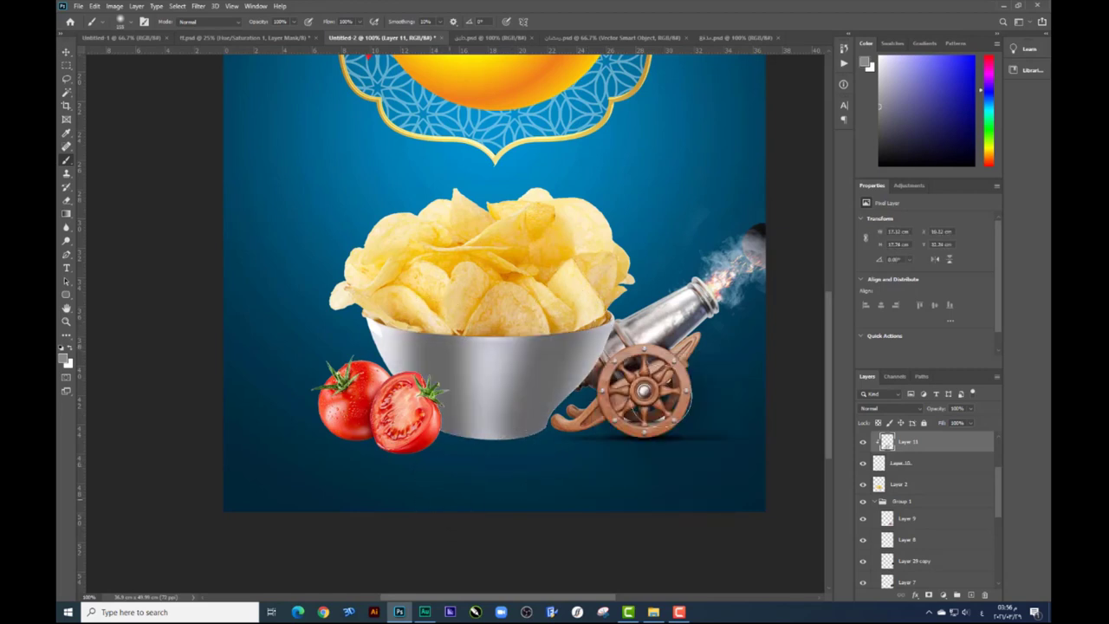
left_click_drag(954, 424, 948, 423)
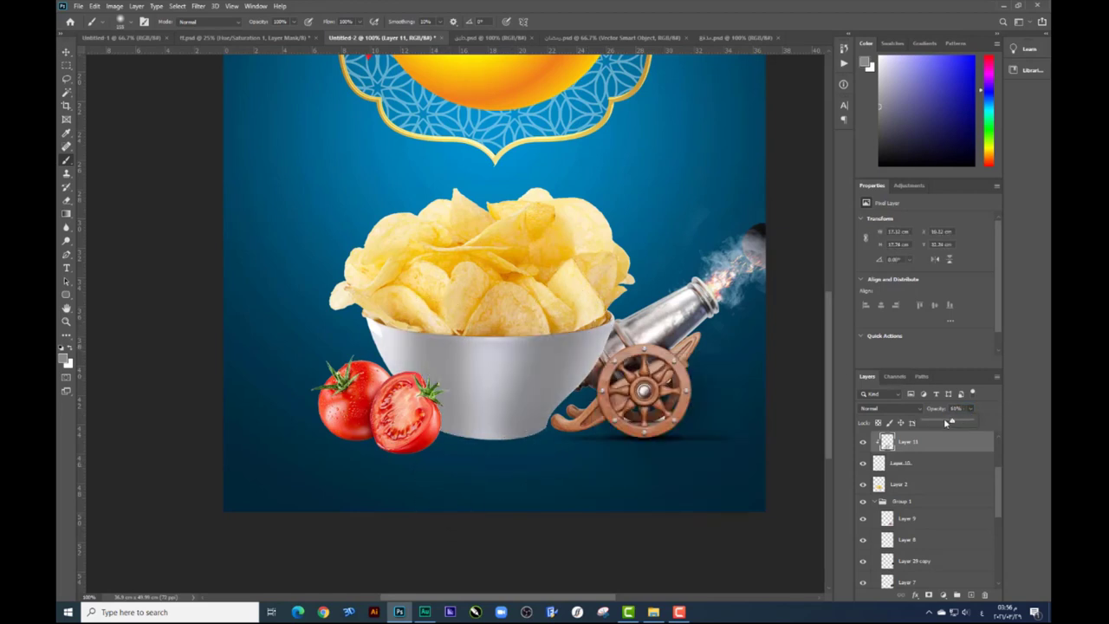
left_click(905, 463, "shift")
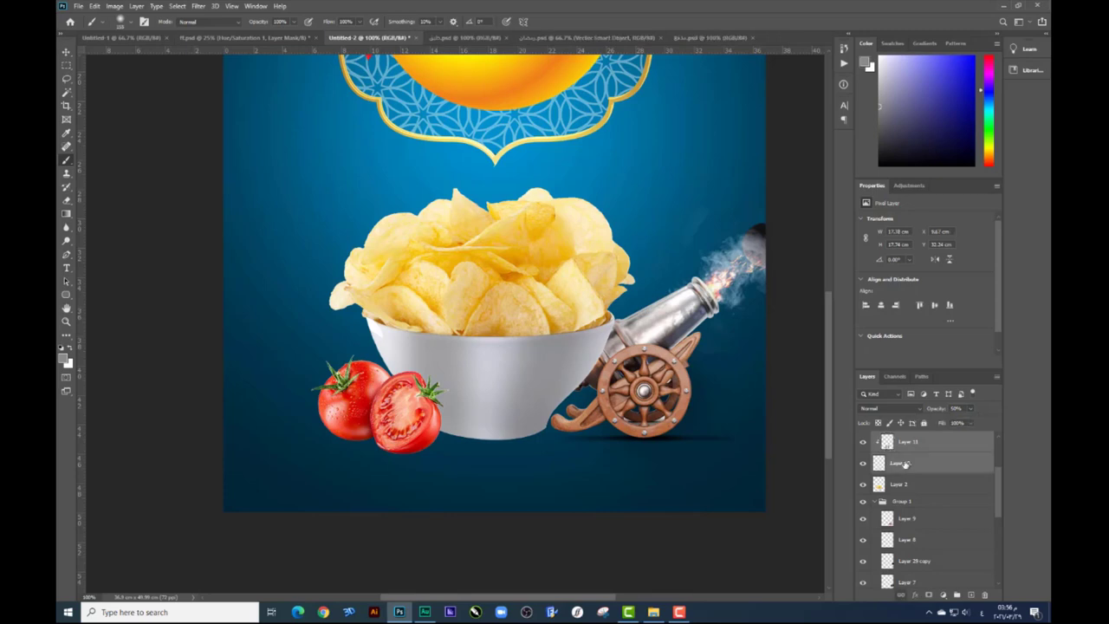
key("ctrl+minus")
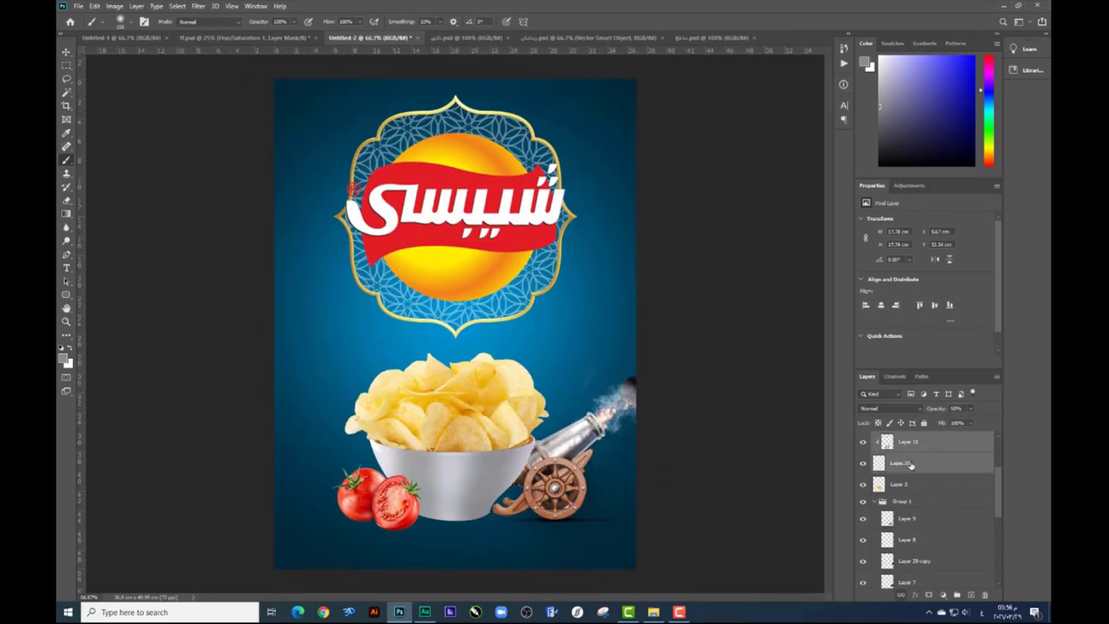
Merge Layers 10, 11 and Brightness/Contrast 1, then brighten the bowl with a merged Brightness/Contrast adjustment
scroll(915, 481, "up", 1)
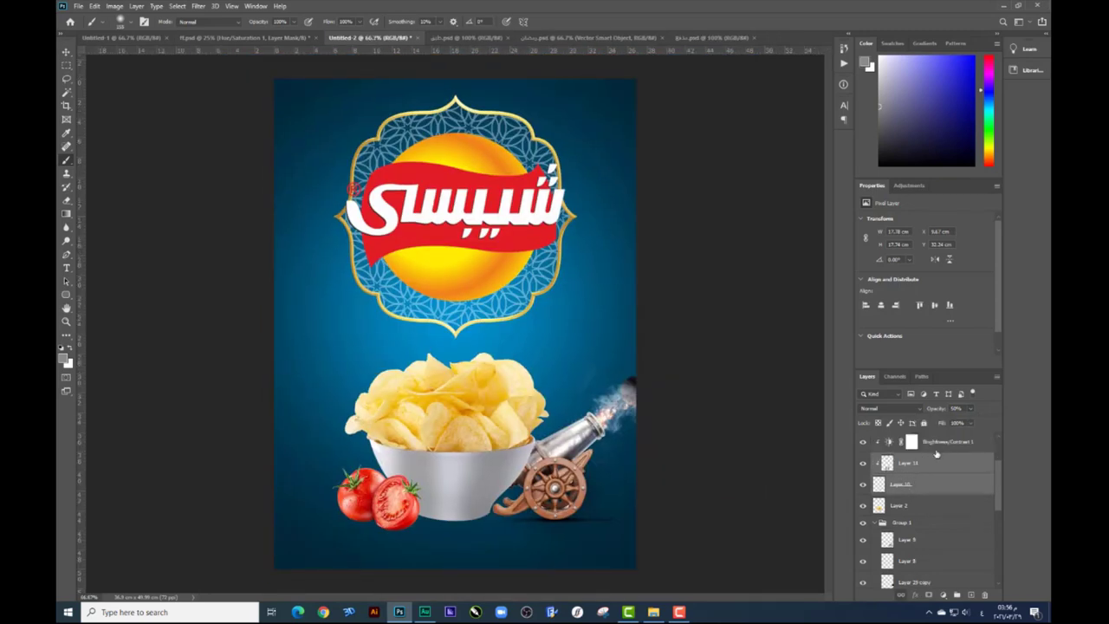
left_click(935, 446, "shift")
key("ctrl+e")
left_click(67, 52)
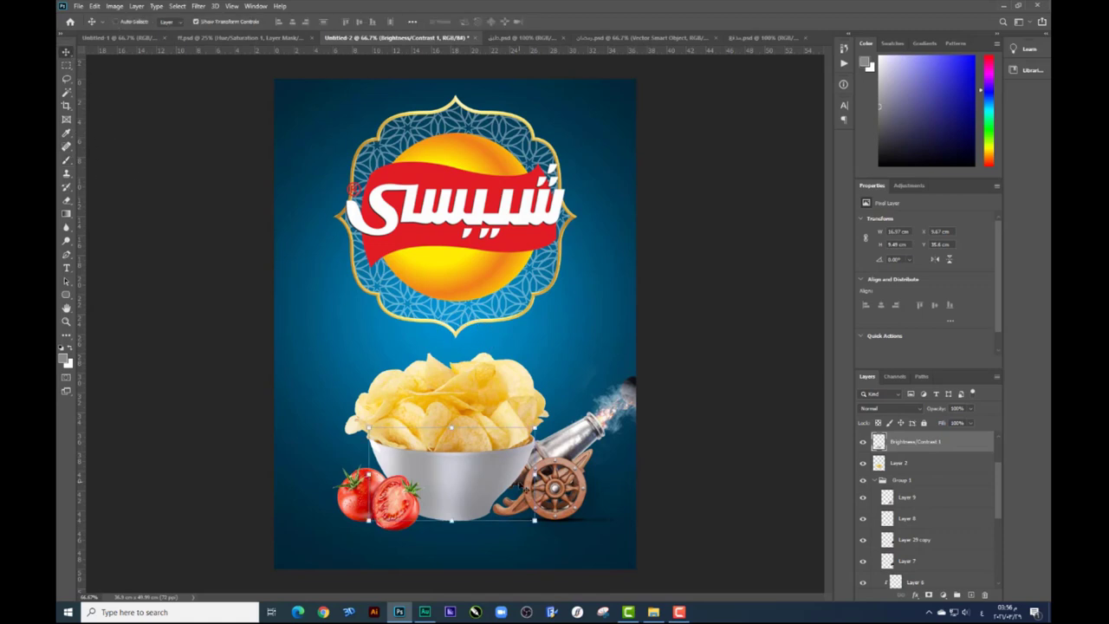
left_click(944, 596)
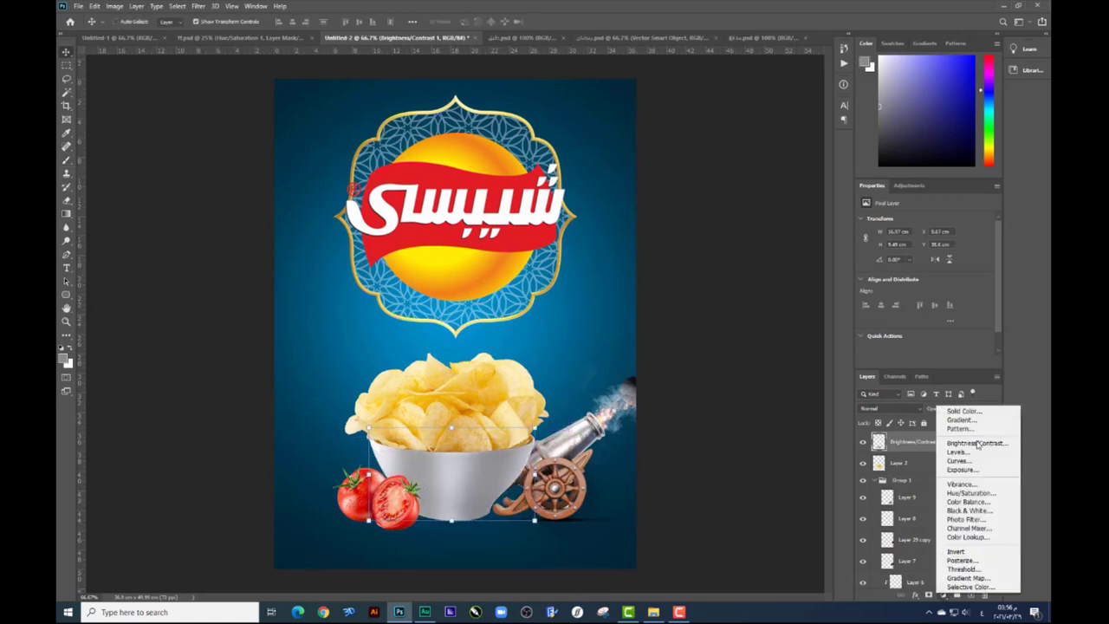
left_click(966, 442)
mouse_move(927, 247)
left_mouse_down()
mouse_move(944, 249)
mouse_move(929, 255)
left_mouse_up()
key("ctrl+e")
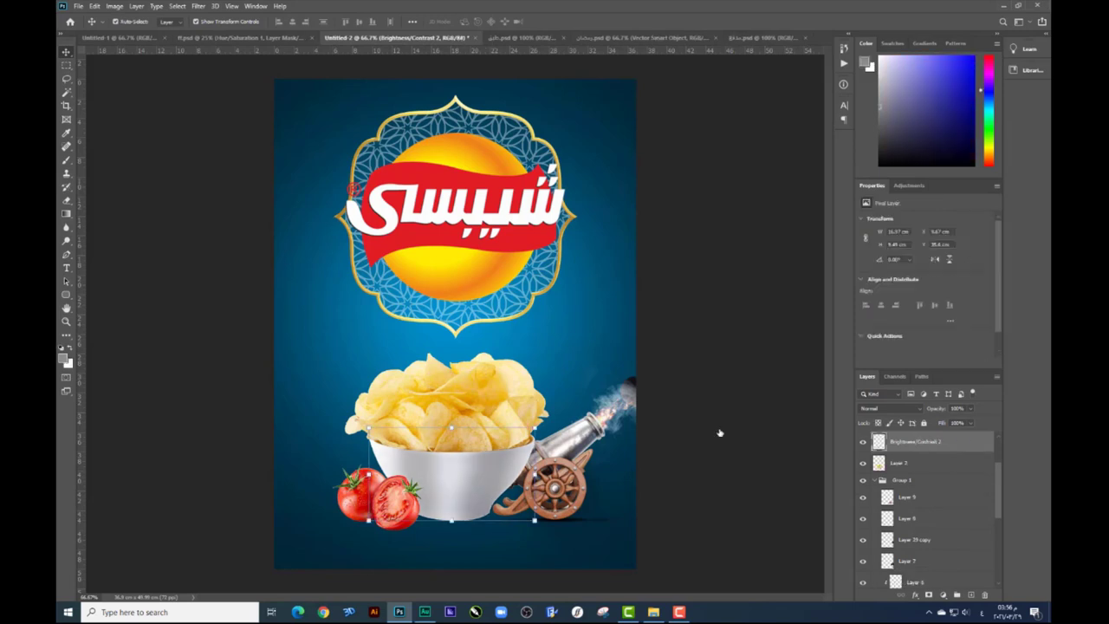
Merge the bowl into Layer 2, duplicate it, and flip the copy downward beneath the bowl
key("ctrl+minus")
left_click(901, 463, "ctrl")
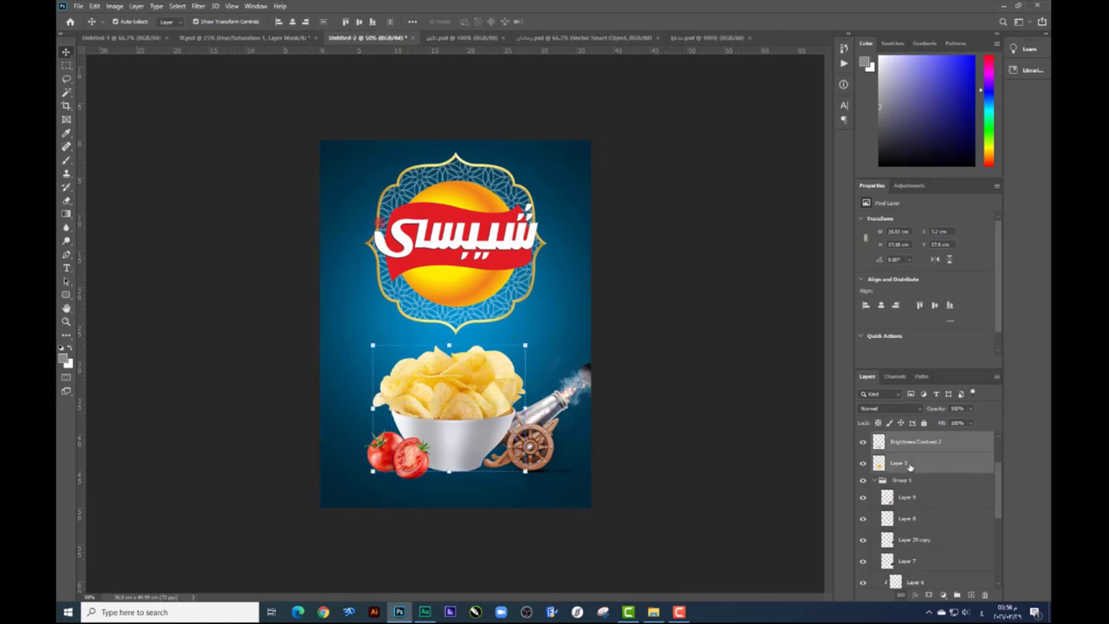
key("ctrl+e")
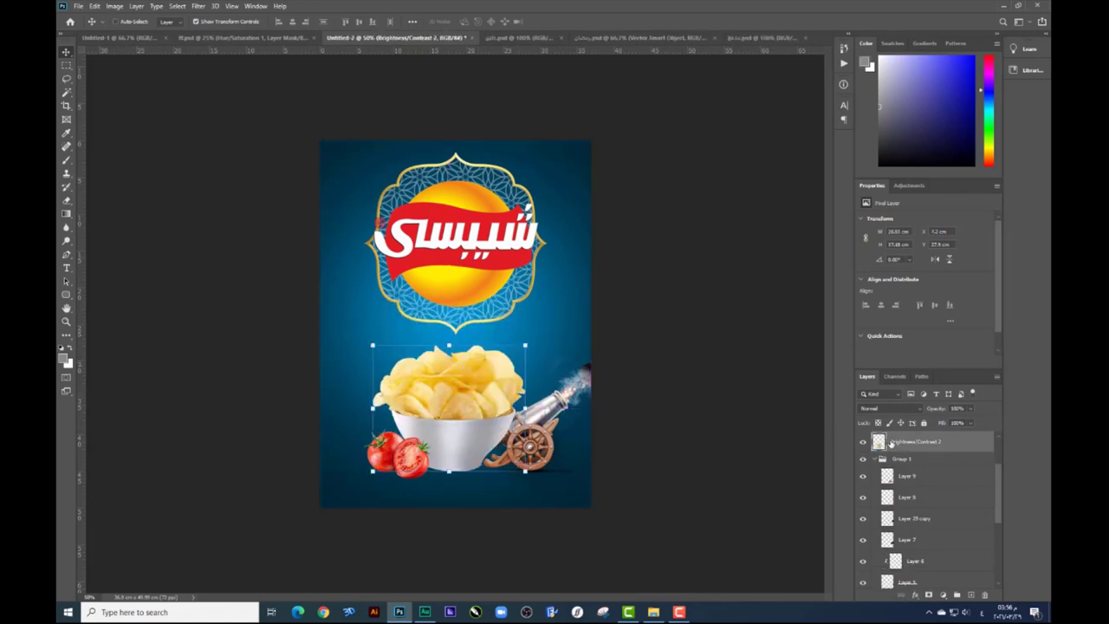
key("ctrl+j")
left_click(918, 467)
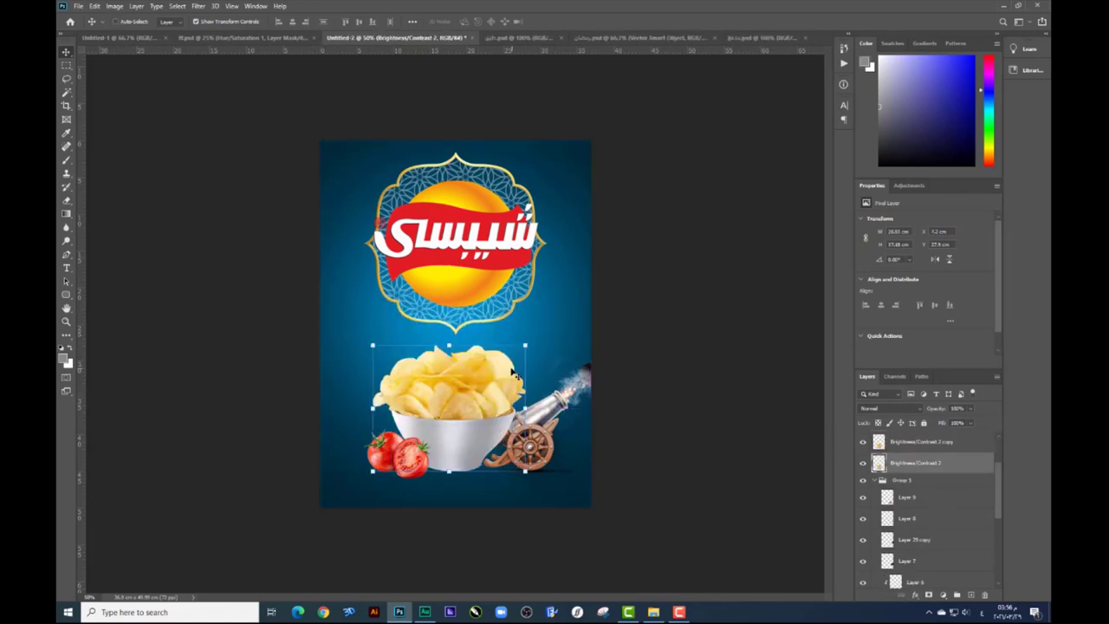
left_click_drag(448, 345, 449, 567)
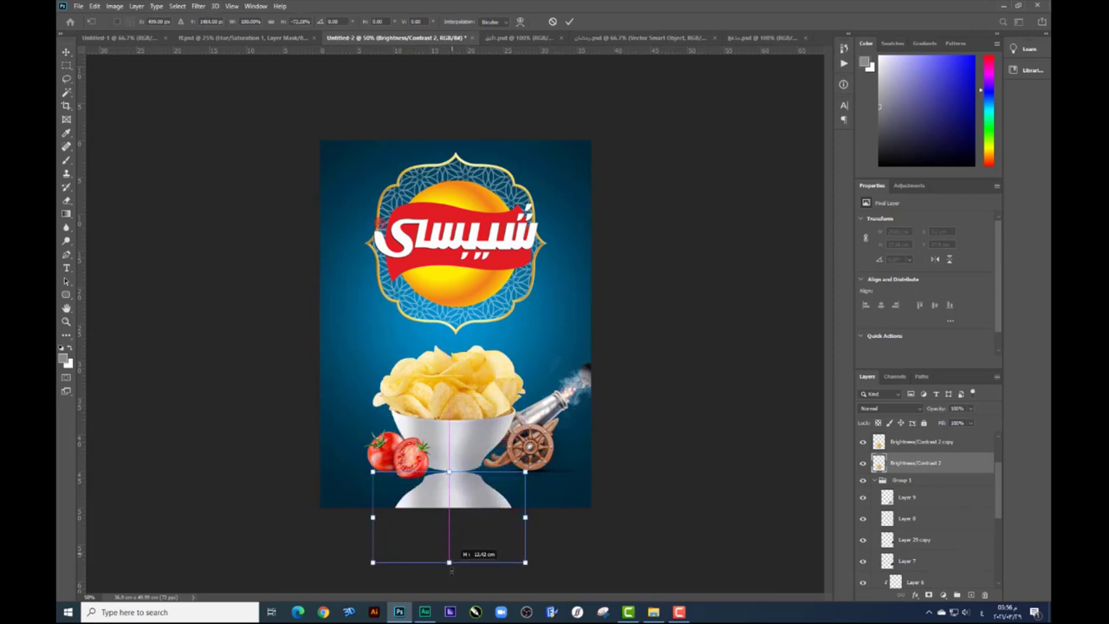
left_click_drag(443, 468, 449, 452)
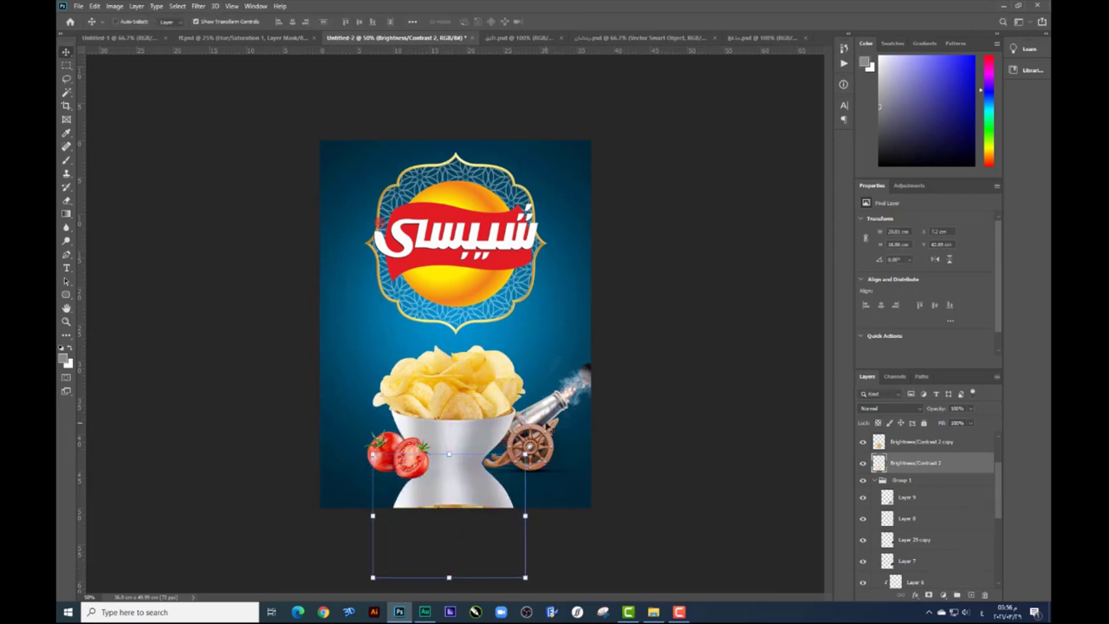
Commit the flip, darken the copy to black with Lightness -100, and apply an 8.4 px Gaussian Blur
key("Return")
key("ctrl+u")
left_click_drag(790, 310, 618, 303)
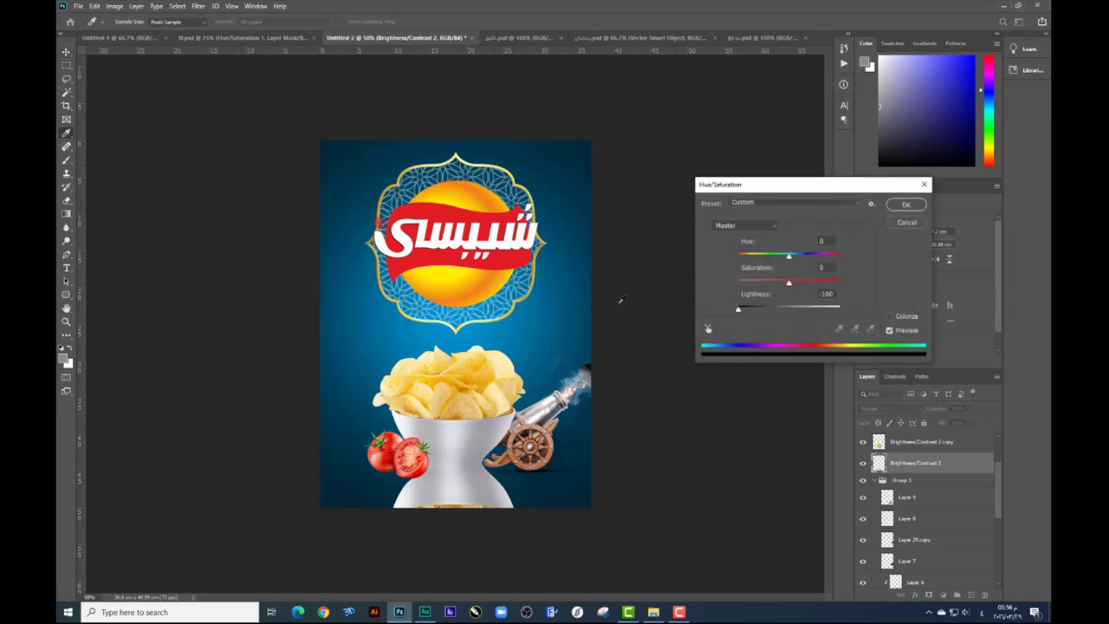
key("Return")
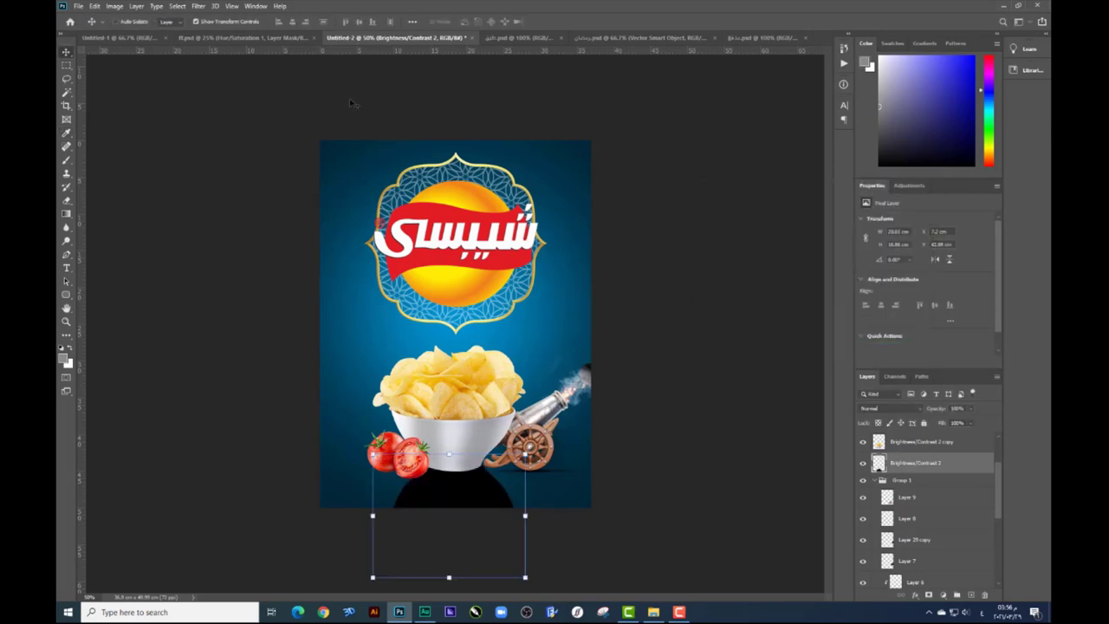
left_click(205, 7)
mouse_move(204, 123)
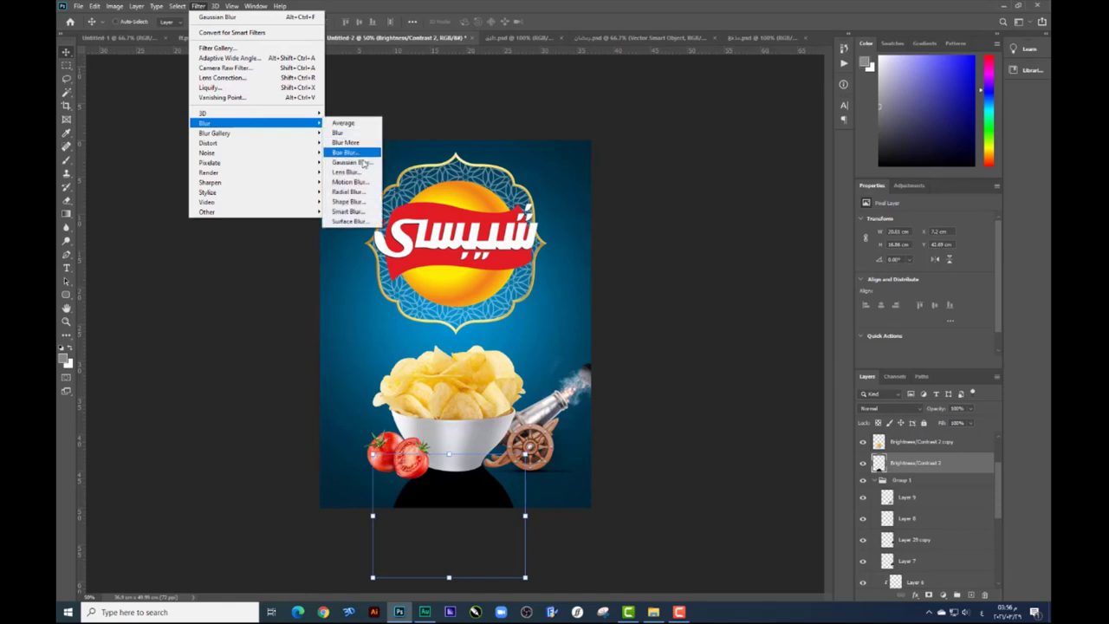
left_click(351, 162)
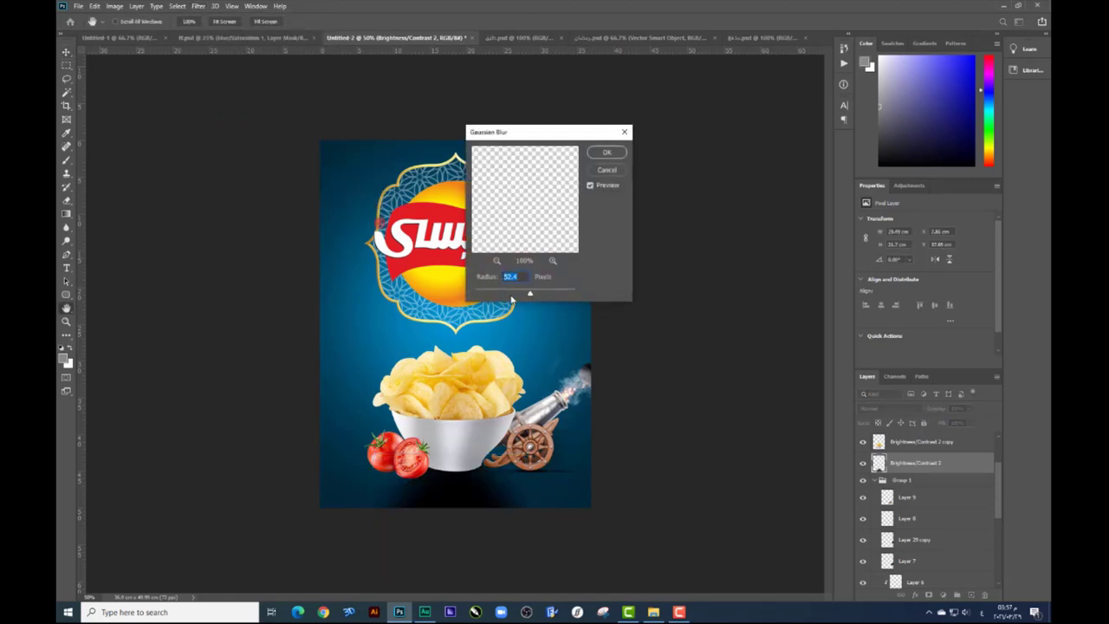
left_click_drag(511, 299, 511, 295)
key("Return")
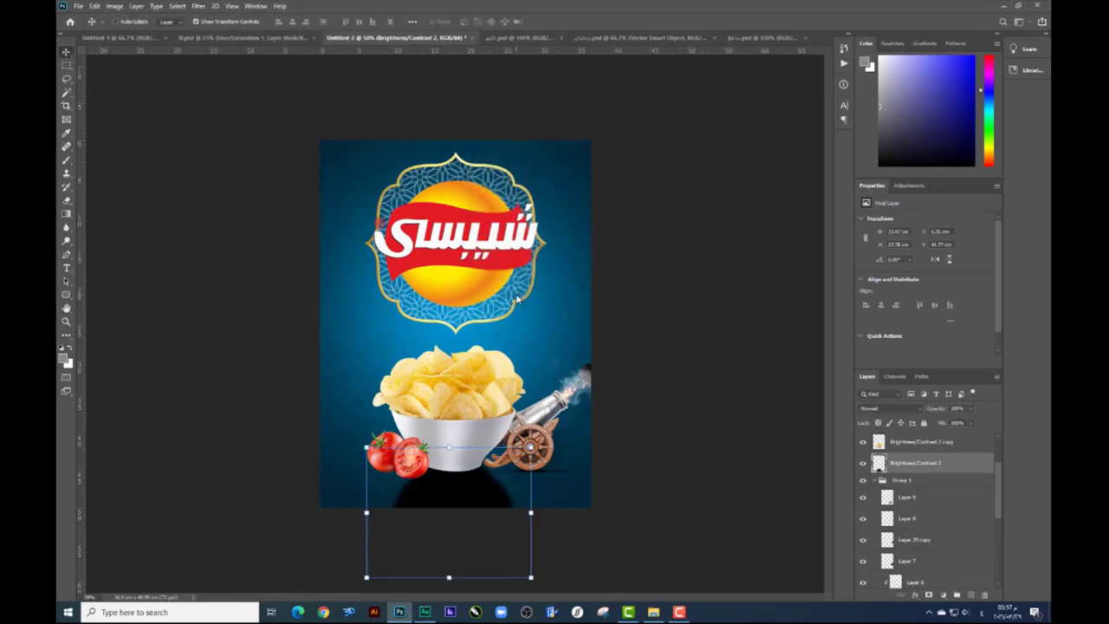
Soften the shadow's edges with a large soft eraser
key("ctrl+minus")
left_click(67, 202)
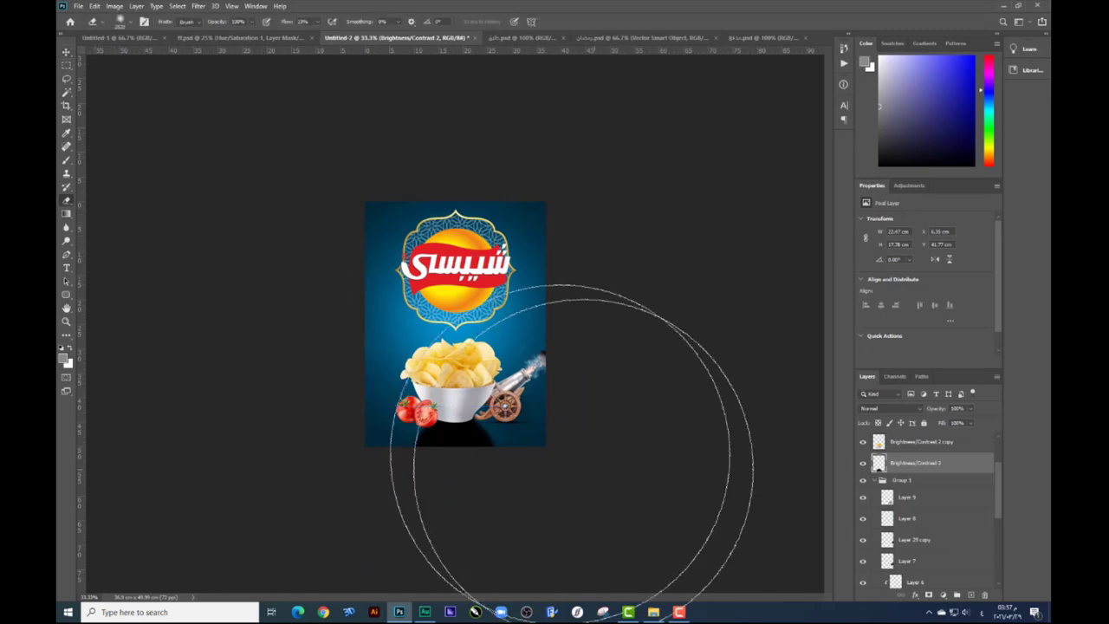
right_click(507, 423)
key("Return")
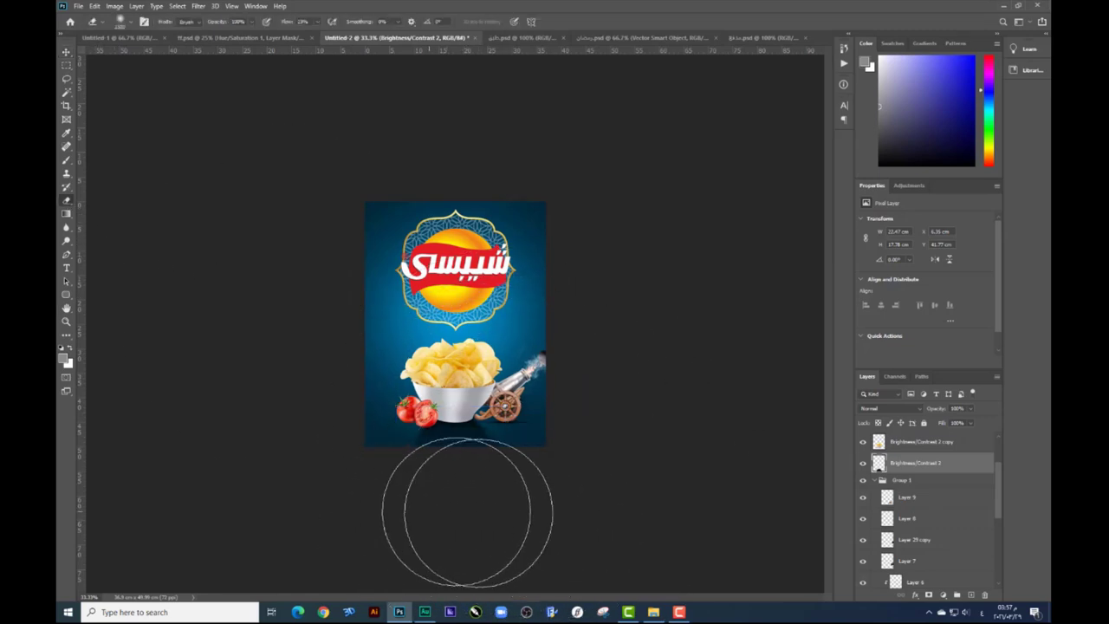
key("ctrl+plus")
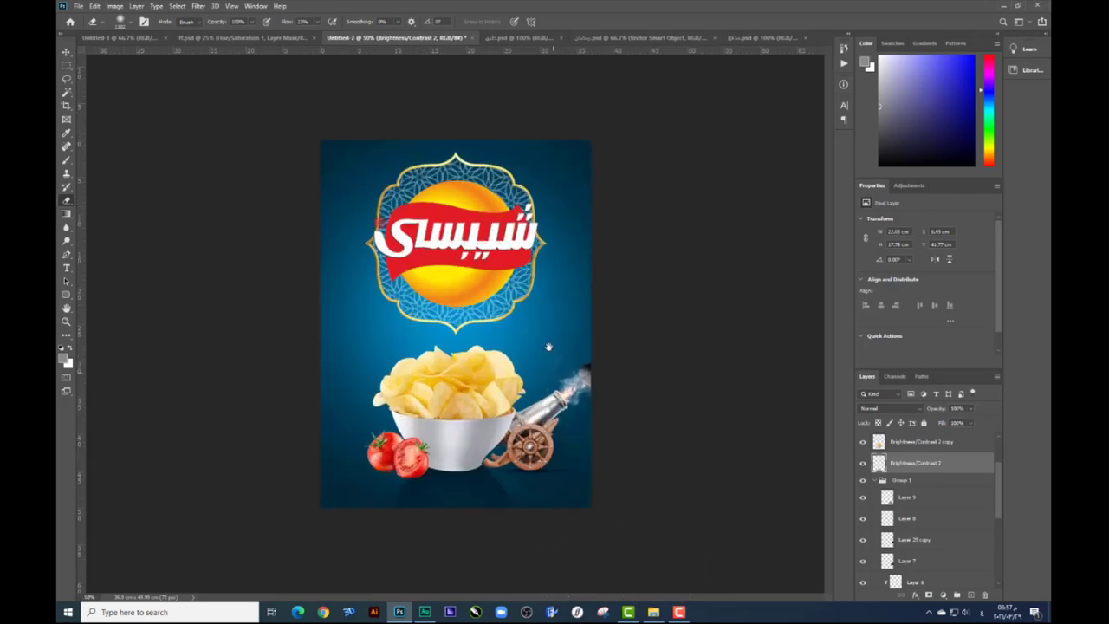
left_click(66, 52)
Select the background layer and add a new empty layer above it
right_click(444, 449)
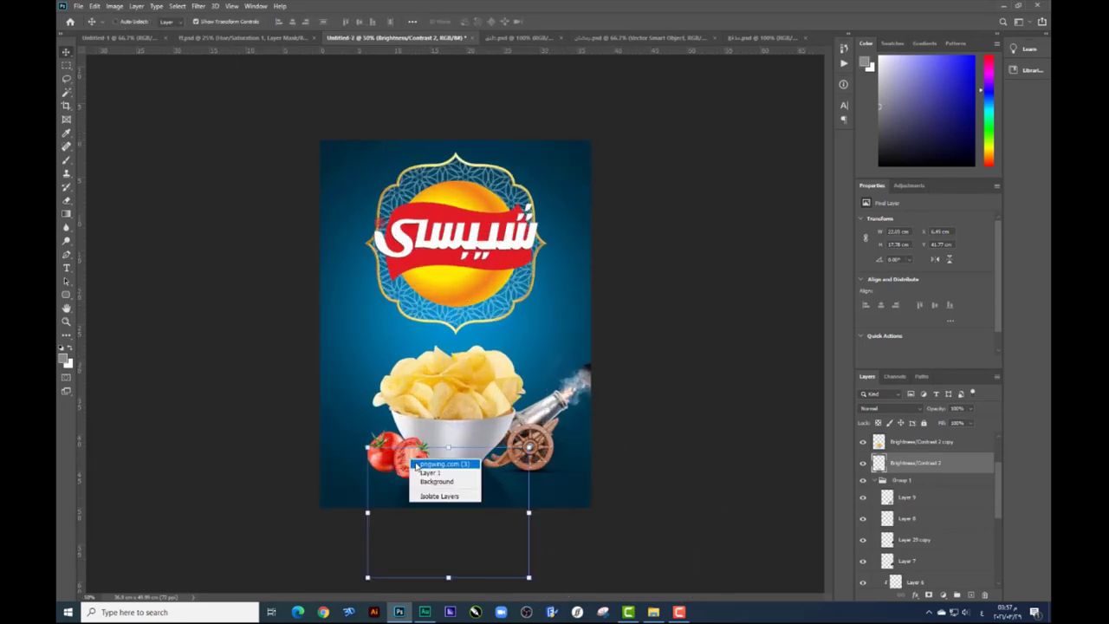
left_click(451, 472)
right_click(465, 478)
left_click(485, 487)
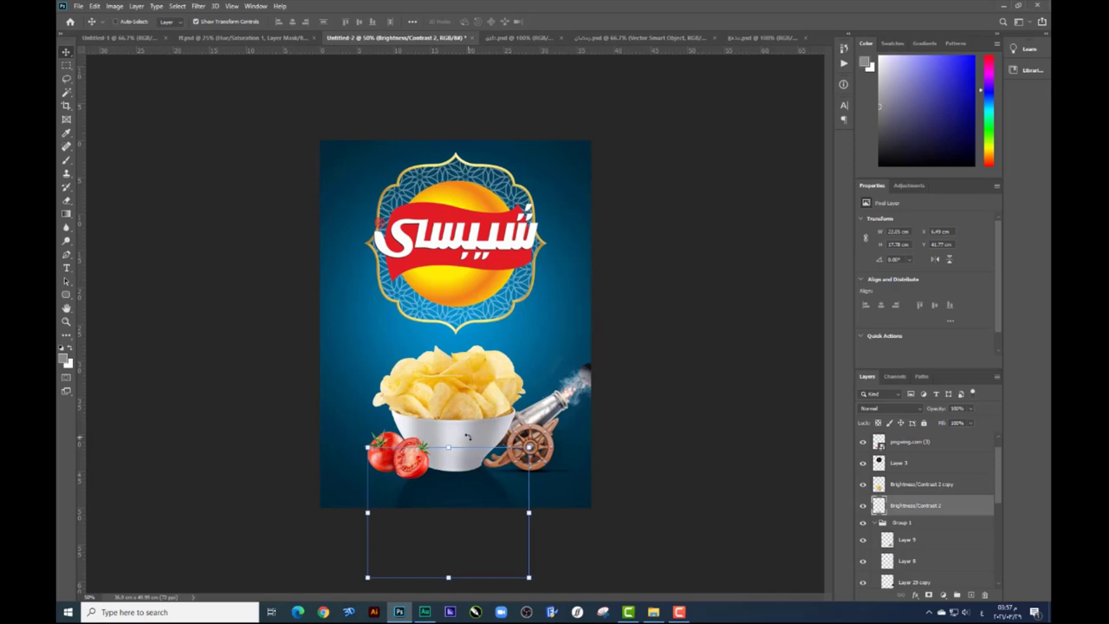
right_click(554, 347)
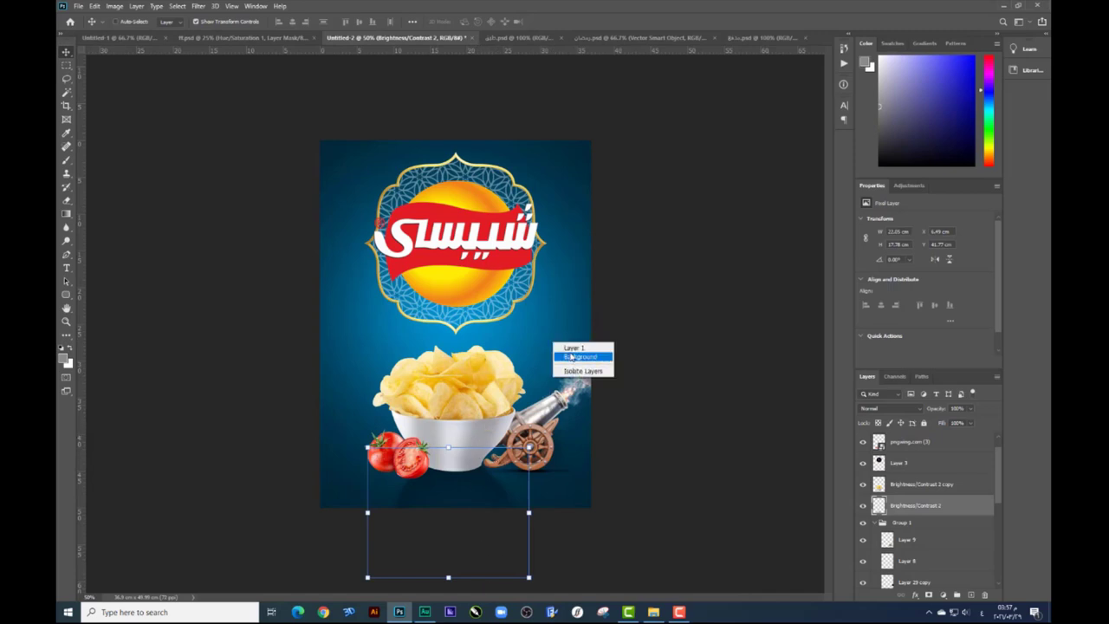
left_click(576, 367)
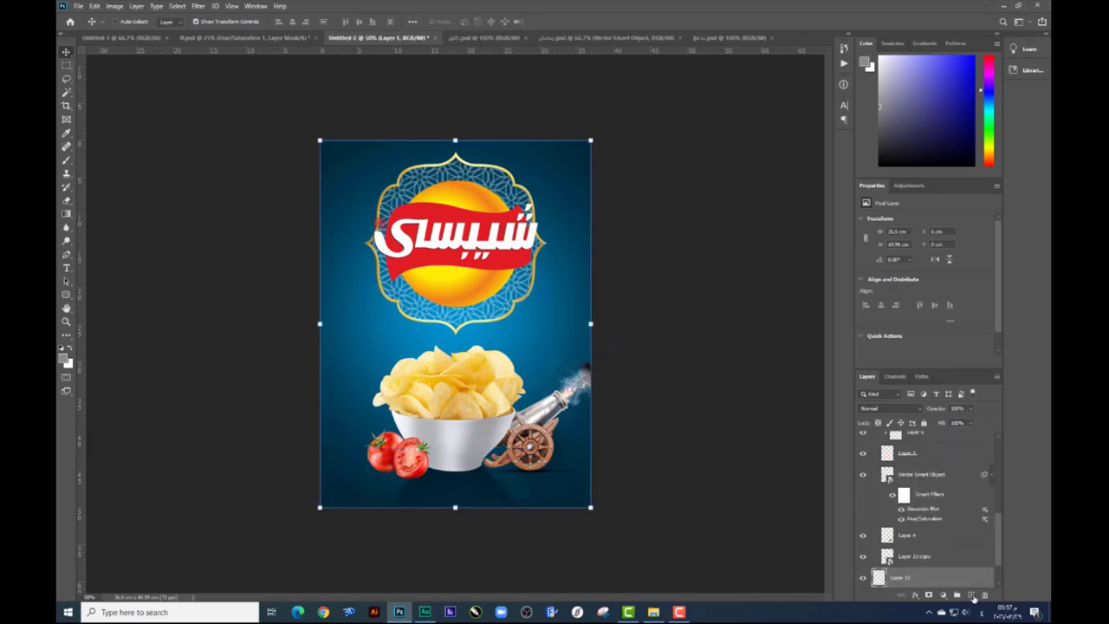
left_click(971, 596)
Paint a soft glow with a white soft round brush on the new layer
key("b")
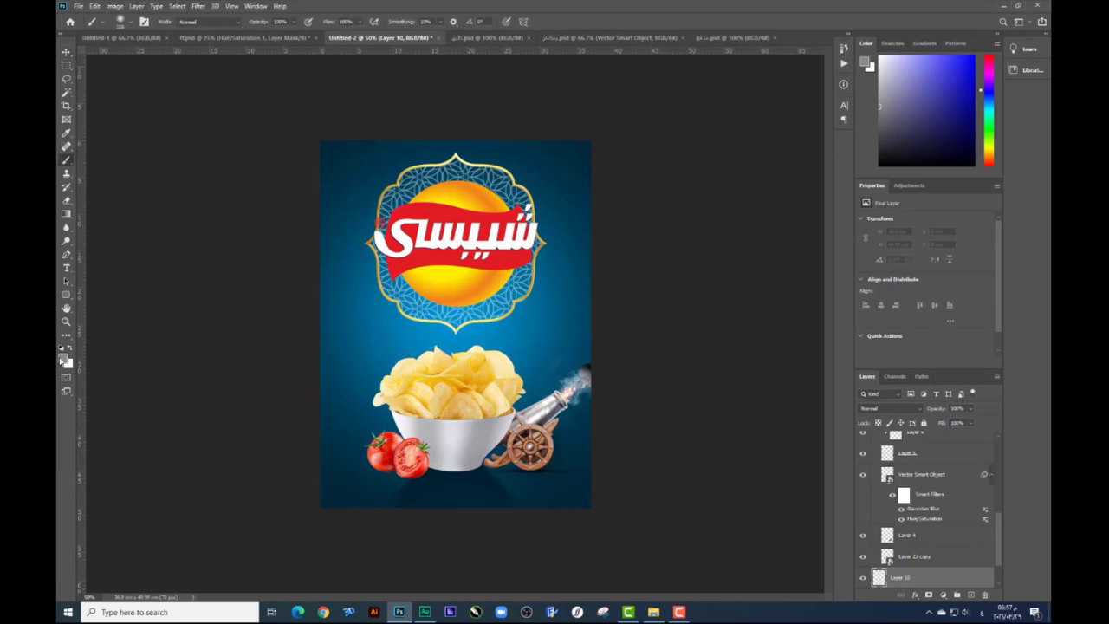
left_click(62, 357)
left_click(777, 139)
left_click(953, 299)
right_click(472, 318)
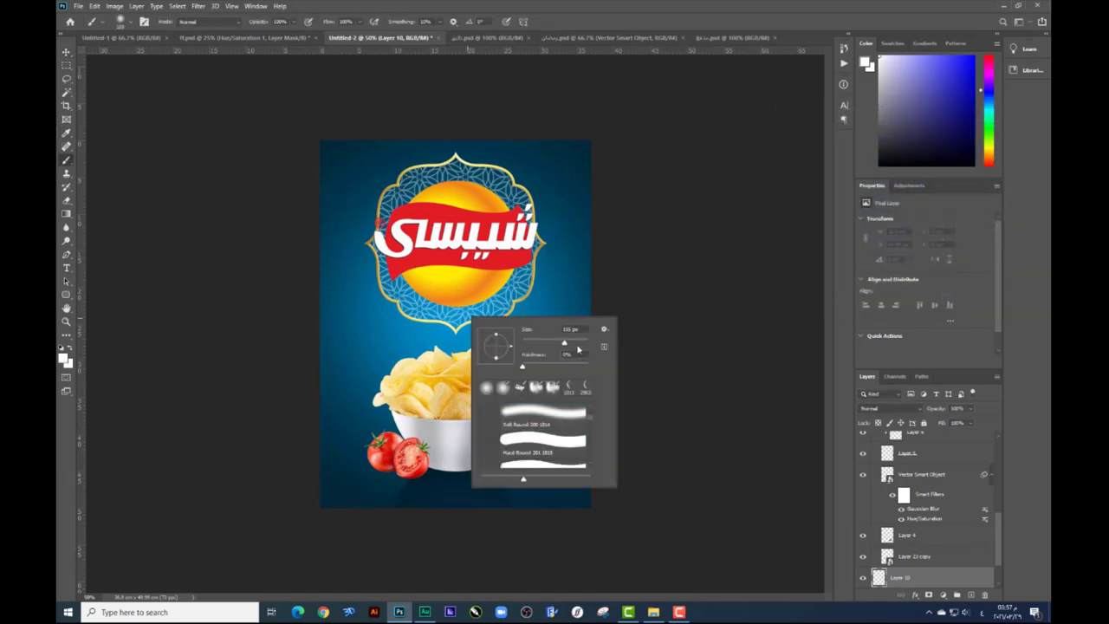
Scale the white glow up twice so it spreads over the lower poster
key("ctrl+t")
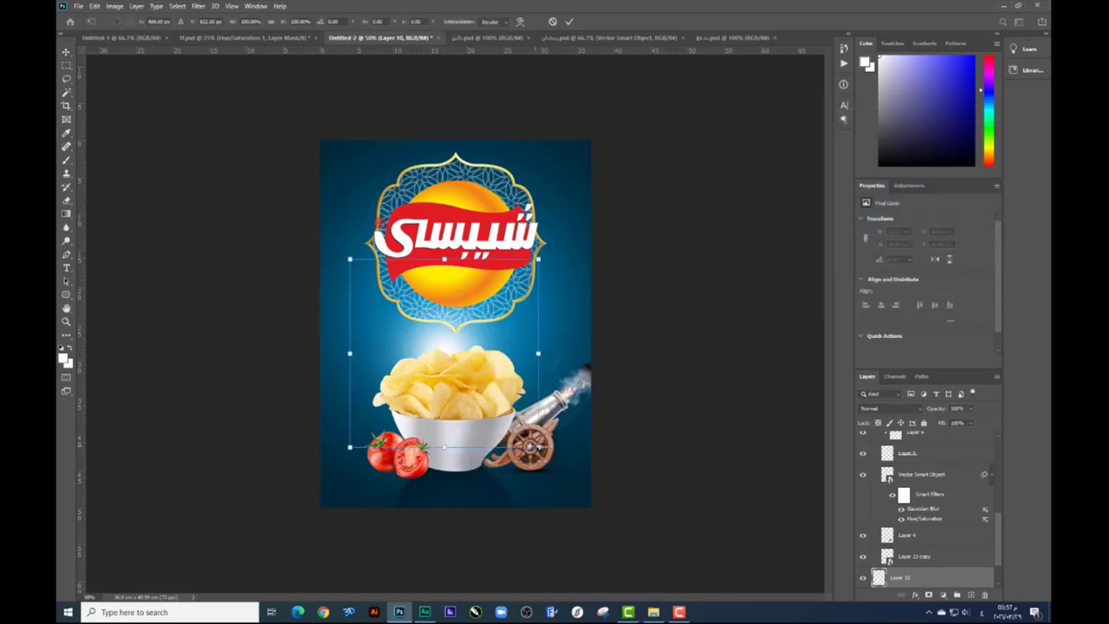
left_click_drag(538, 447, 597, 508)
left_click_drag(597, 216, 597, 231)
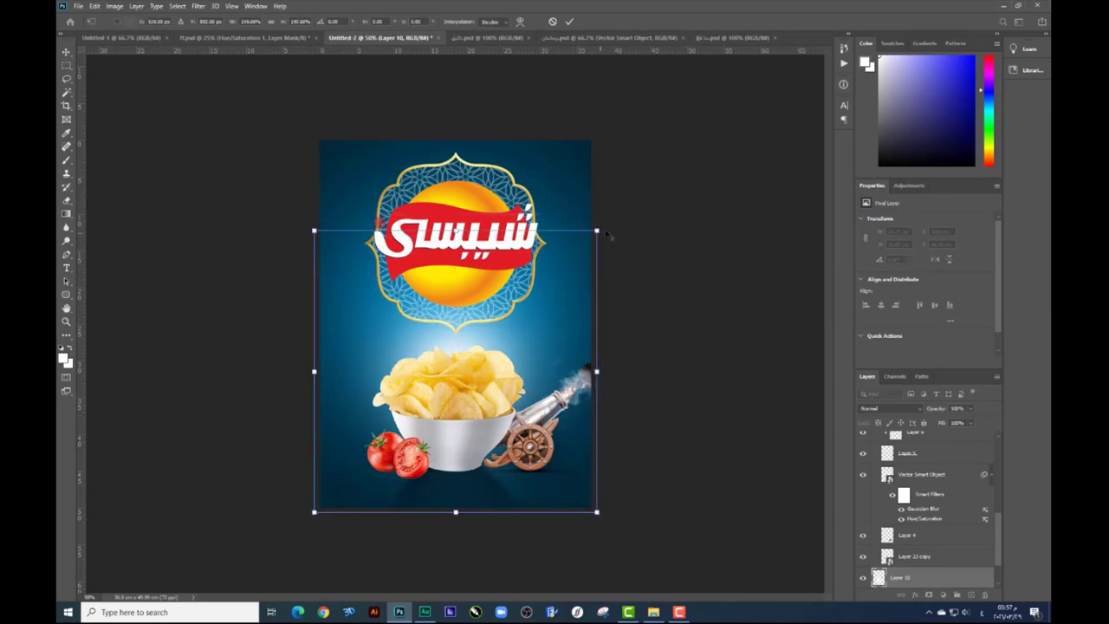
key("Return")
key("ctrl+t")
left_click_drag(597, 230, 612, 222)
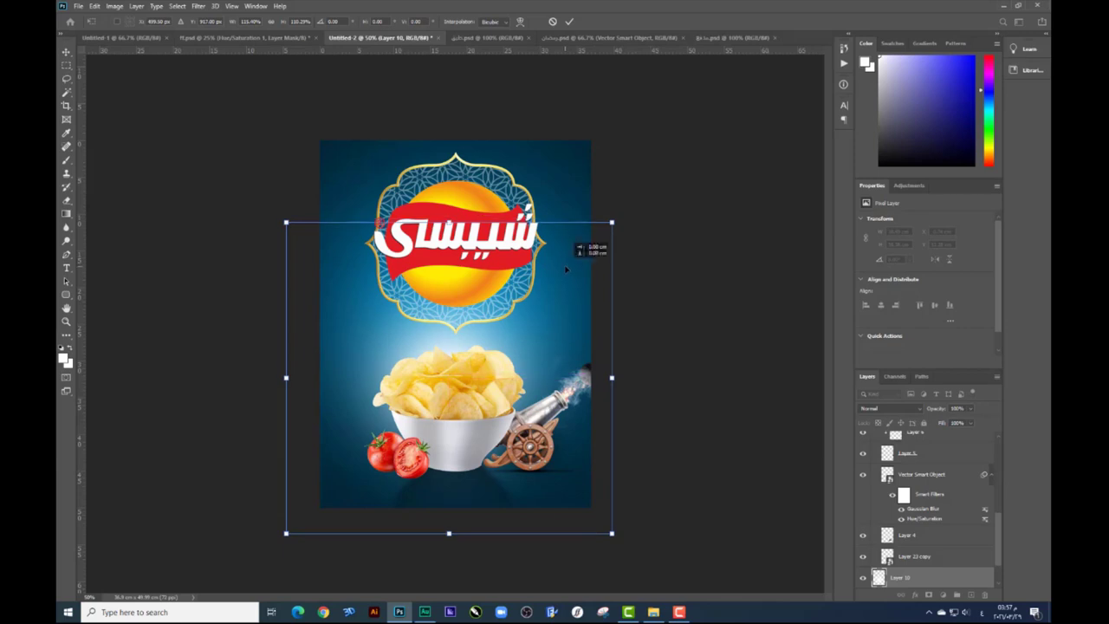
key("Return")
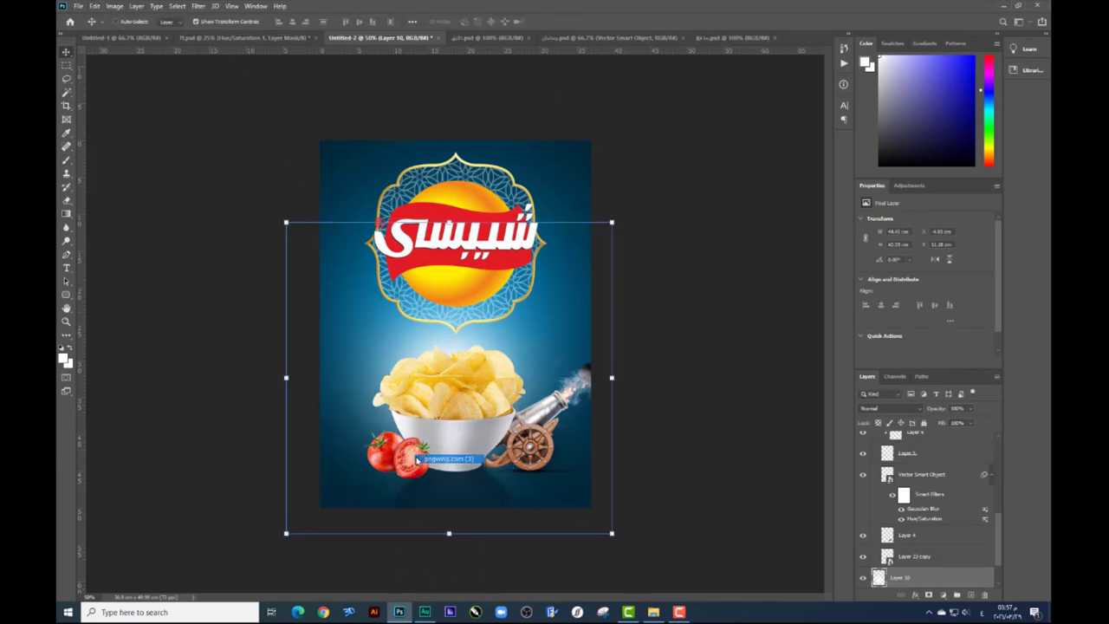
Select the Brightness/Contrast 2 shadow layer from the canvas
left_click(441, 459)
right_click(465, 490)
left_click(474, 498)
Duplicate the shadow layer and skew the copy into a slanted shadow under the tomatoes
left_click_drag(474, 498, 424, 505)
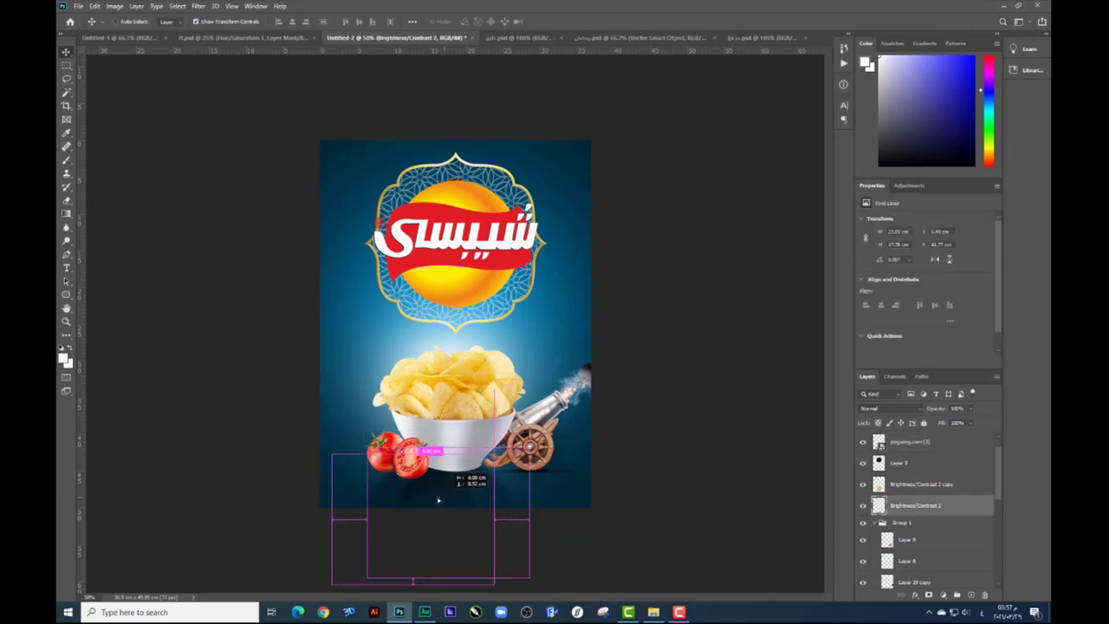
key("ctrl+t")
mouse_move(399, 579)
left_mouse_down()
mouse_move(346, 580)
mouse_move(317, 565)
left_mouse_up()
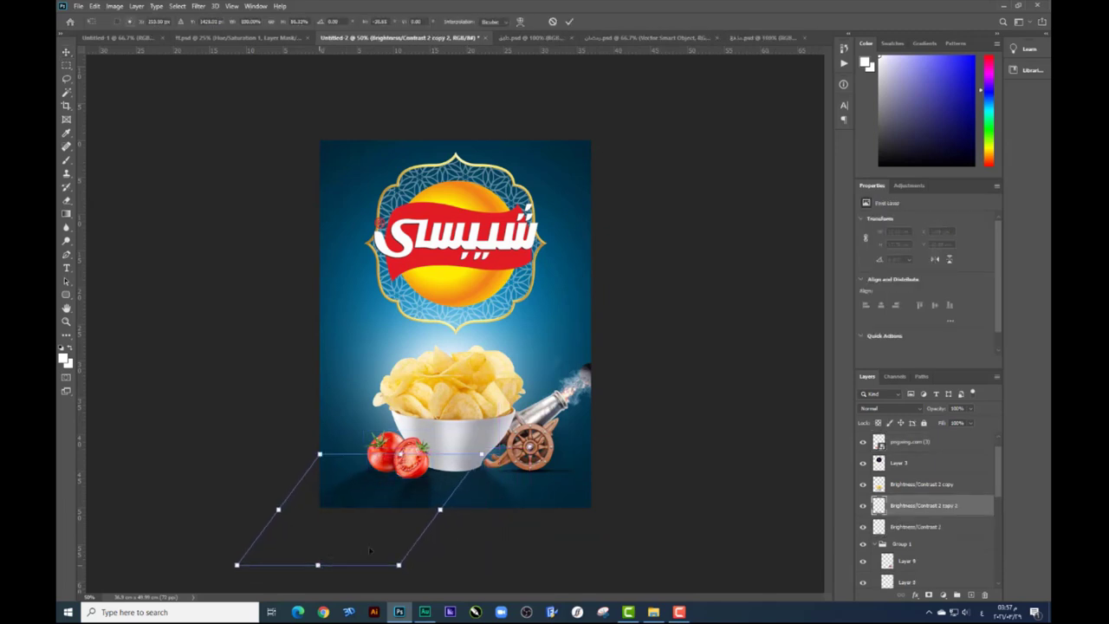
mouse_move(439, 509)
left_mouse_down()
mouse_move(378, 501)
mouse_move(378, 473)
left_mouse_up()
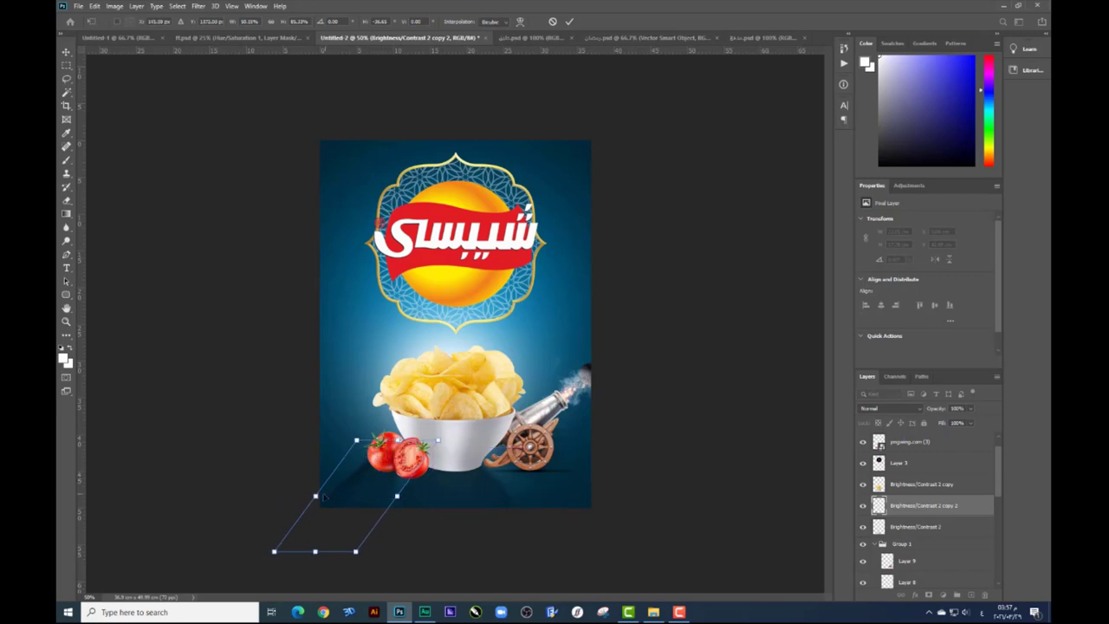
left_click_drag(322, 496, 362, 479)
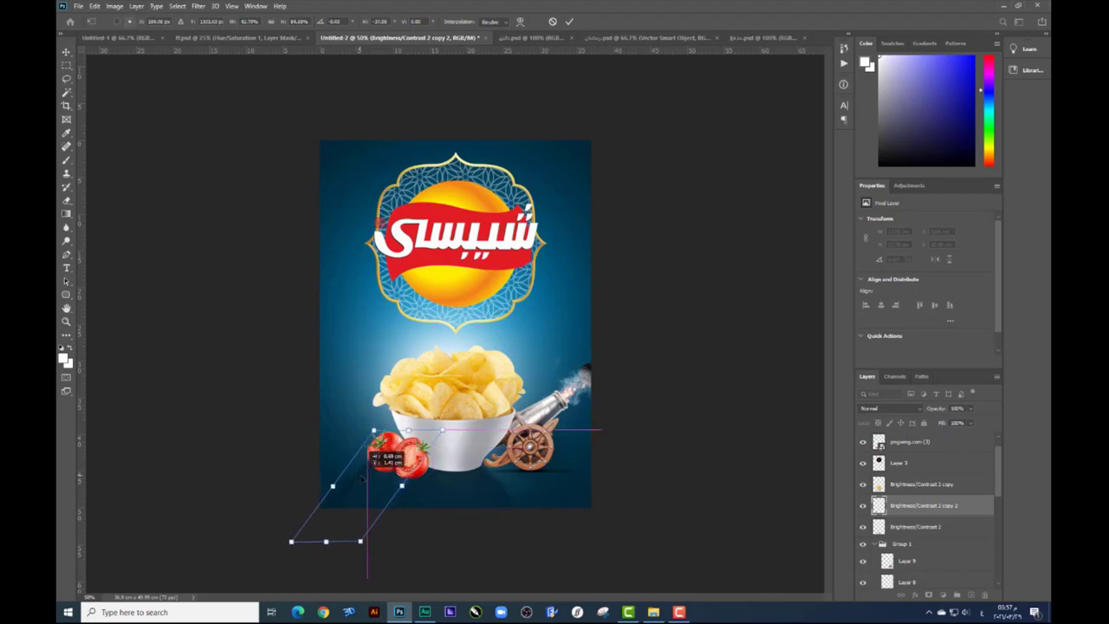
key("Return")
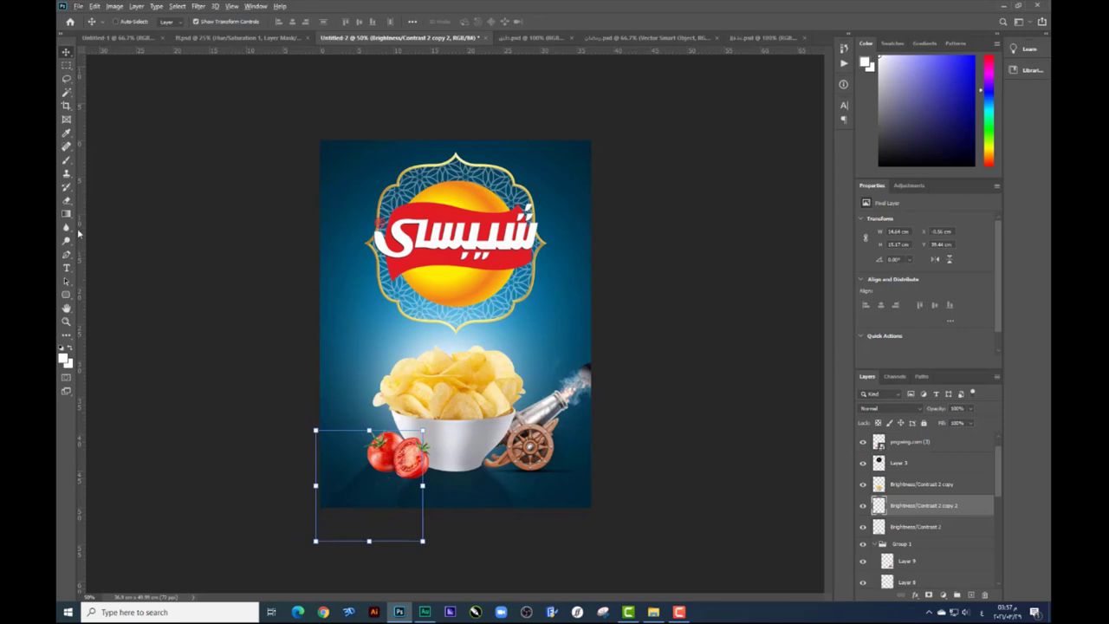
Soften the tomato shadow with the Eraser and nudge it into place
key("e")
right_click(451, 414)
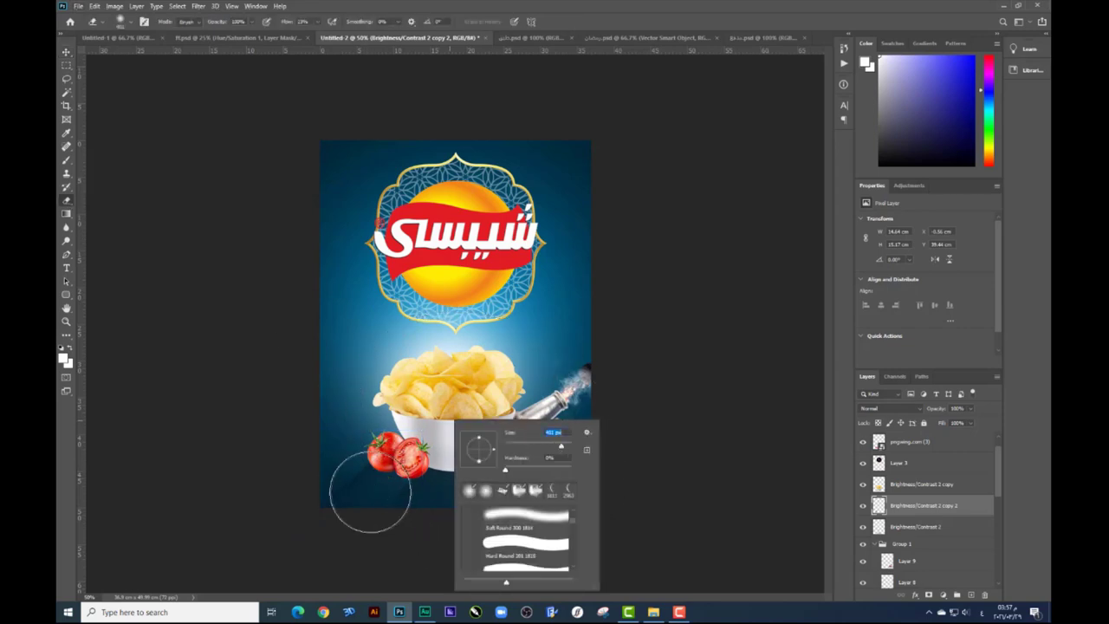
key("Escape")
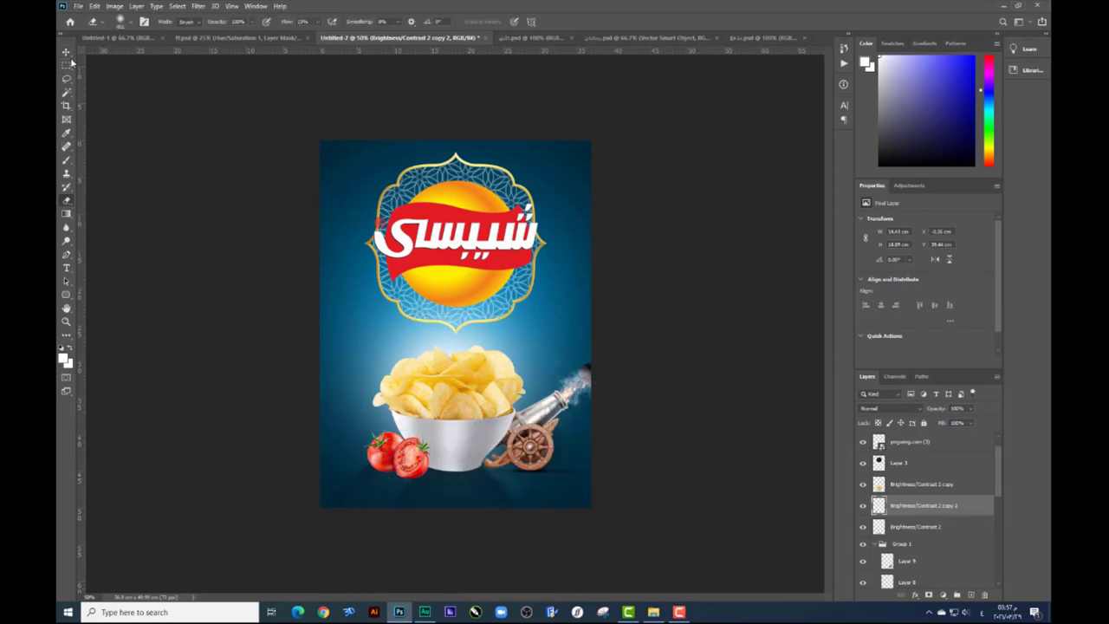
left_click(66, 52)
left_click_drag(418, 476, 423, 485)
key("ctrl+t")
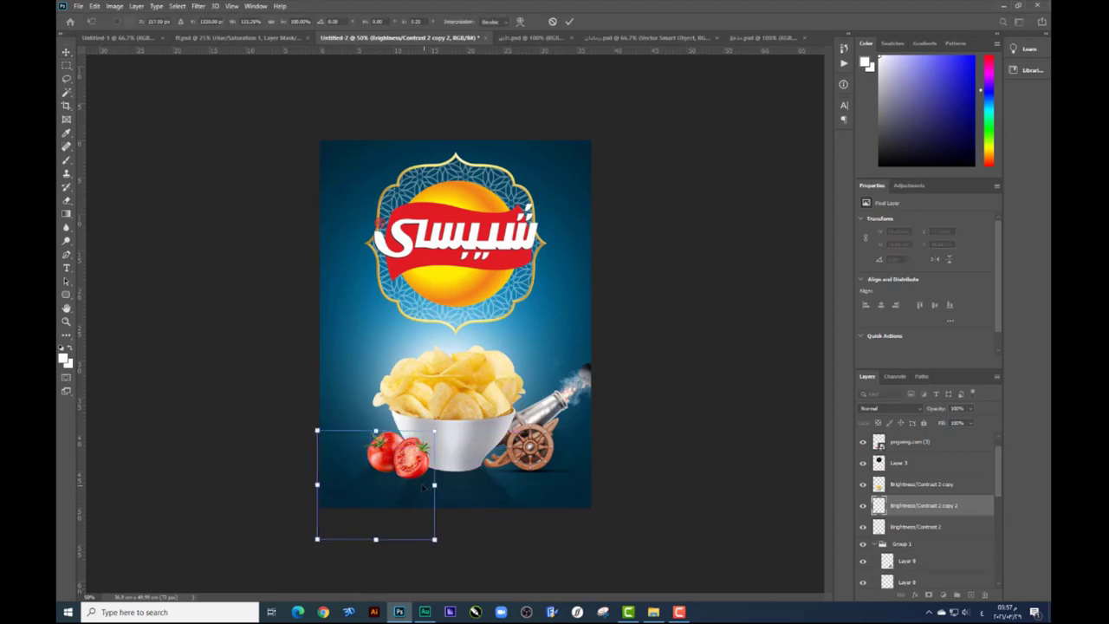
key("Return")
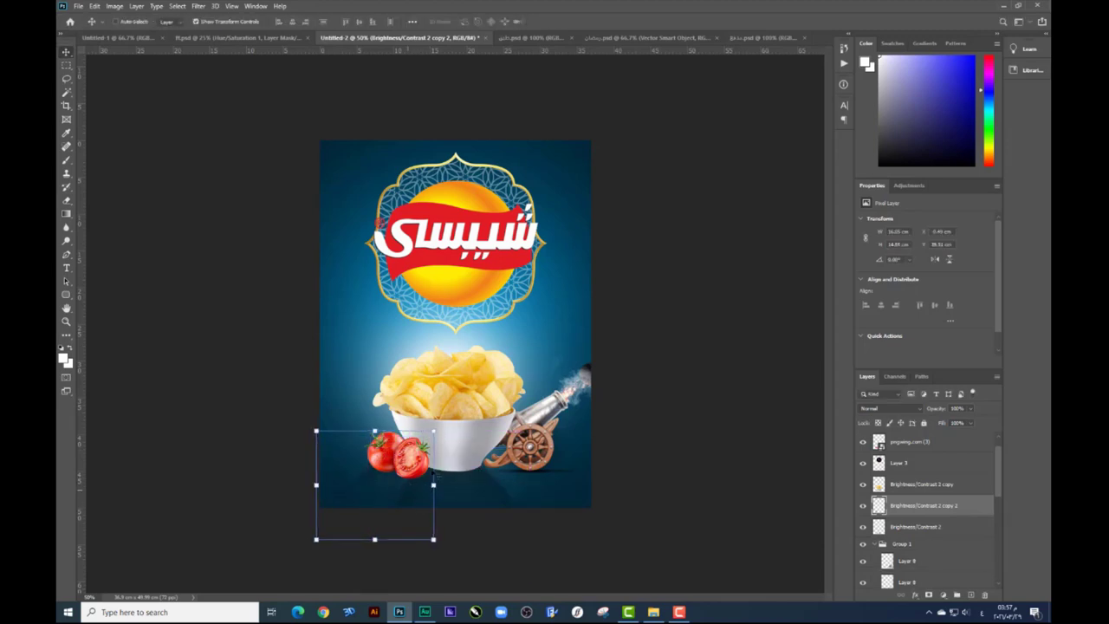
scroll(364, 520, "up", 4)
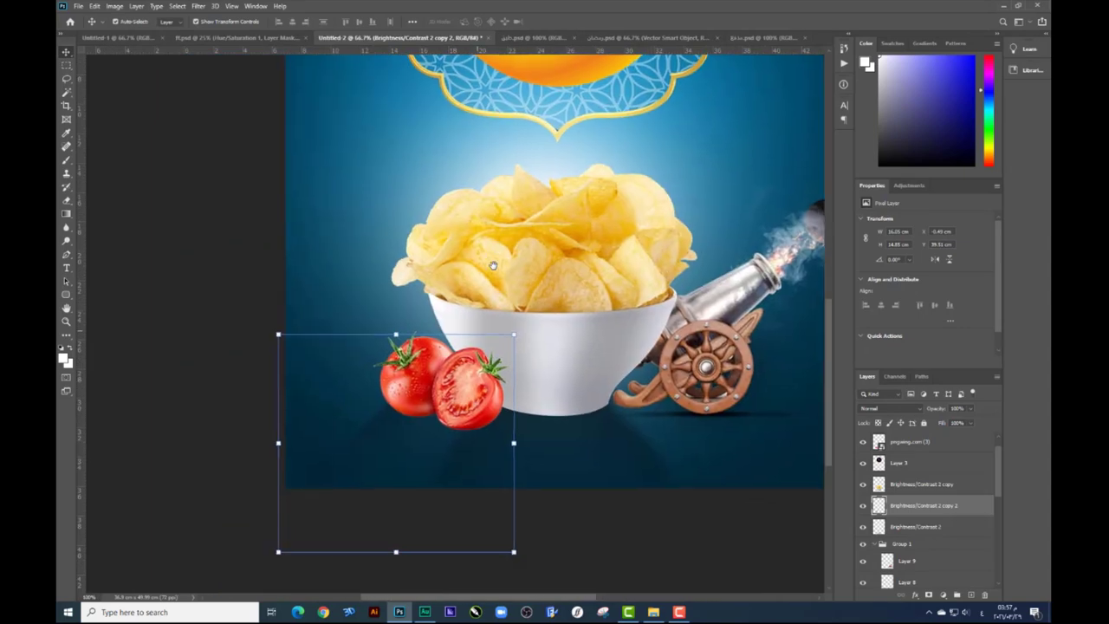
Add a new empty layer above the pngwing.com (3) tomato layer
scroll(492, 265, "up", 3)
scroll(479, 248, "down", 2)
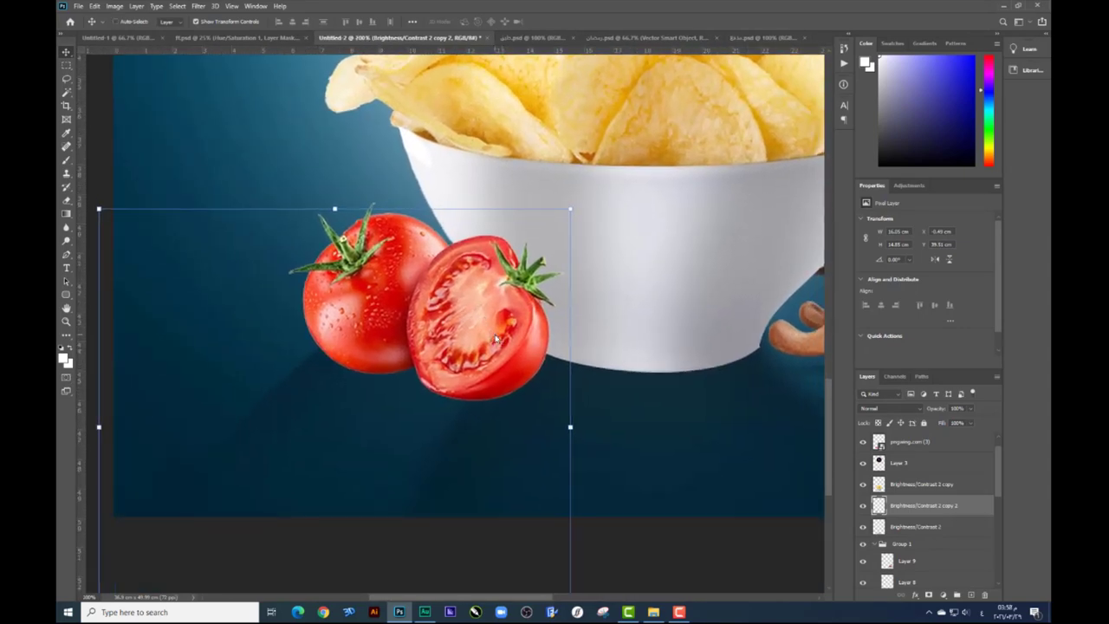
right_click(496, 339)
left_click(511, 347)
scroll(486, 338, "down", 2)
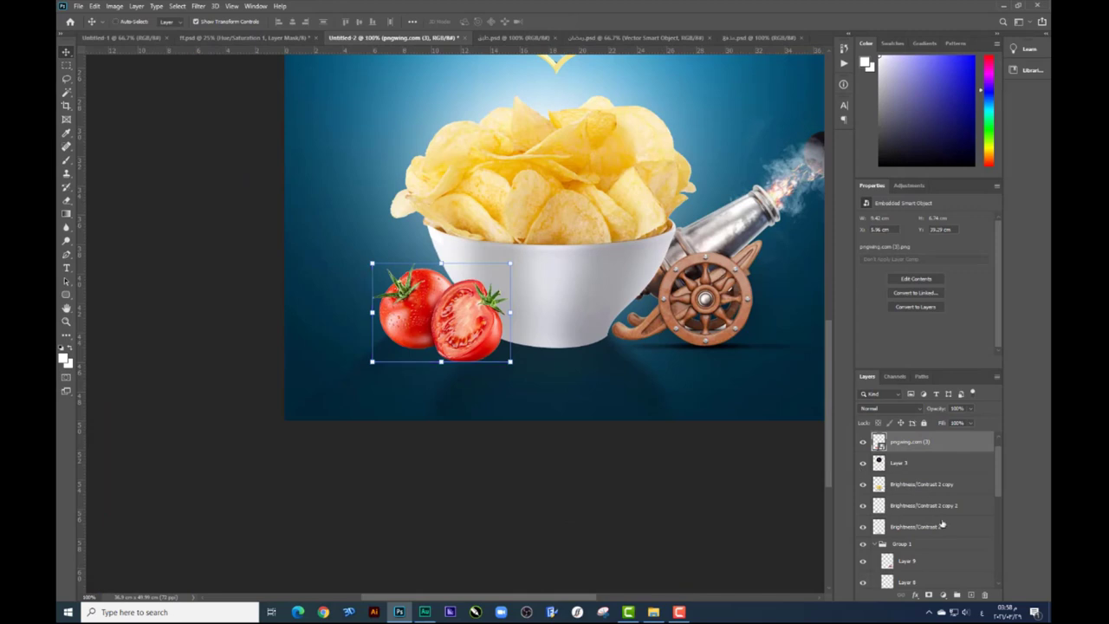
left_click(971, 595)
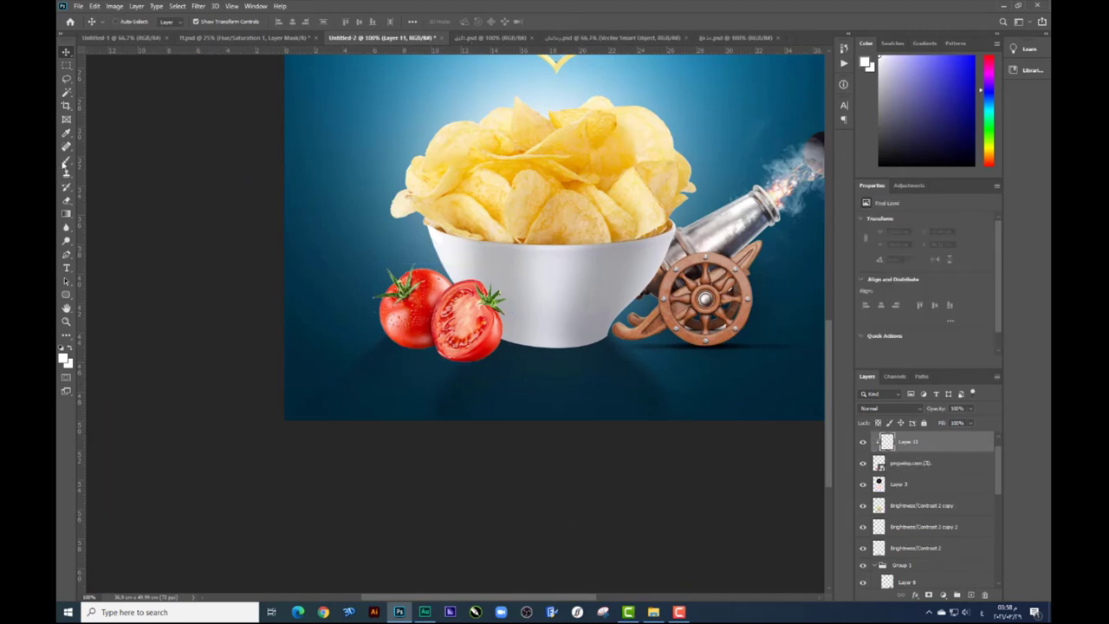
Paint a soft black shadow under the tomatoes with brush flow at 24%
left_click(66, 163)
left_click(63, 356)
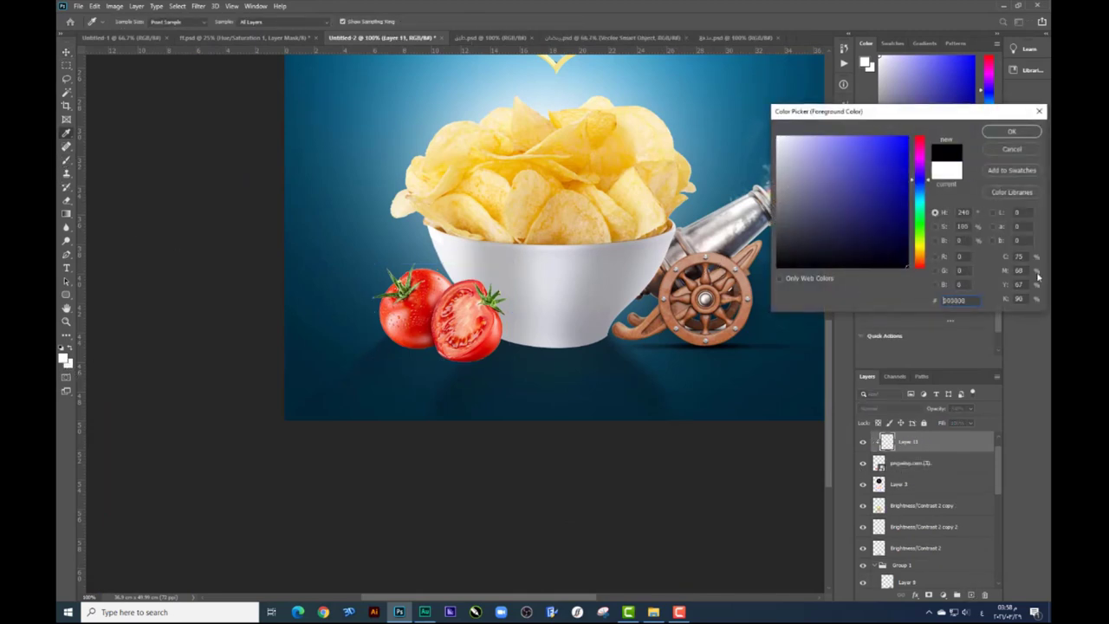
left_click(1007, 134)
right_click(548, 394)
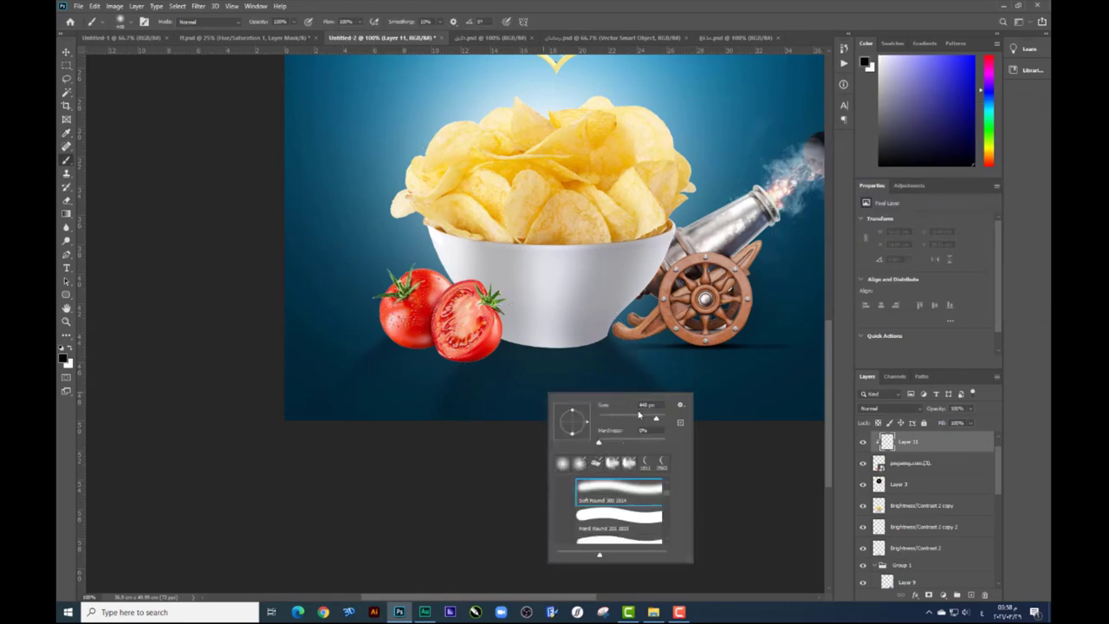
left_click(381, 359)
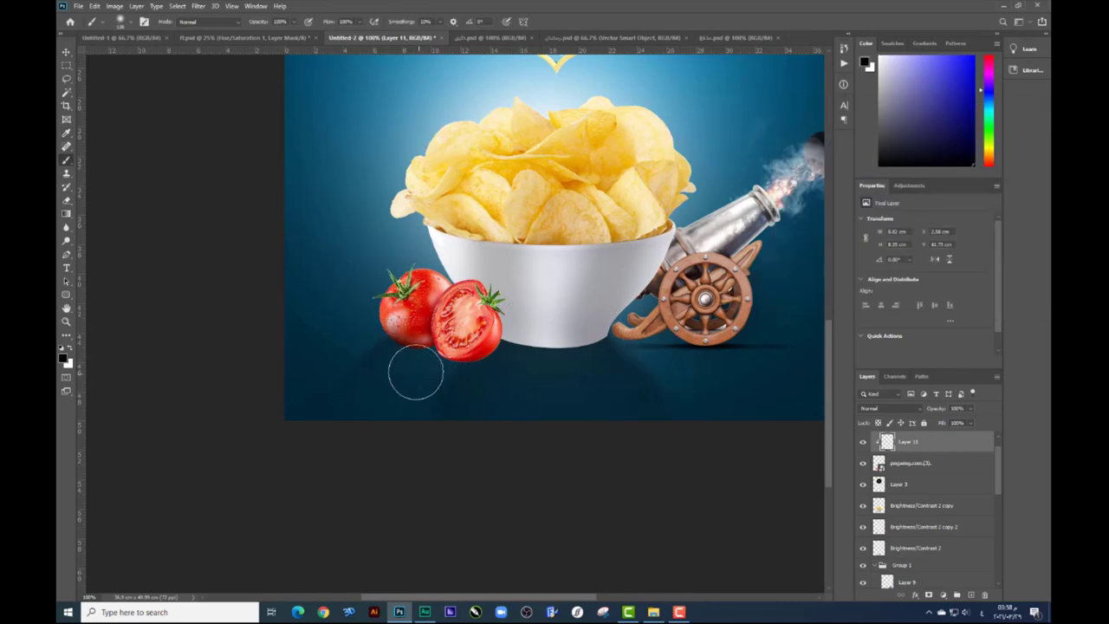
left_click(359, 21)
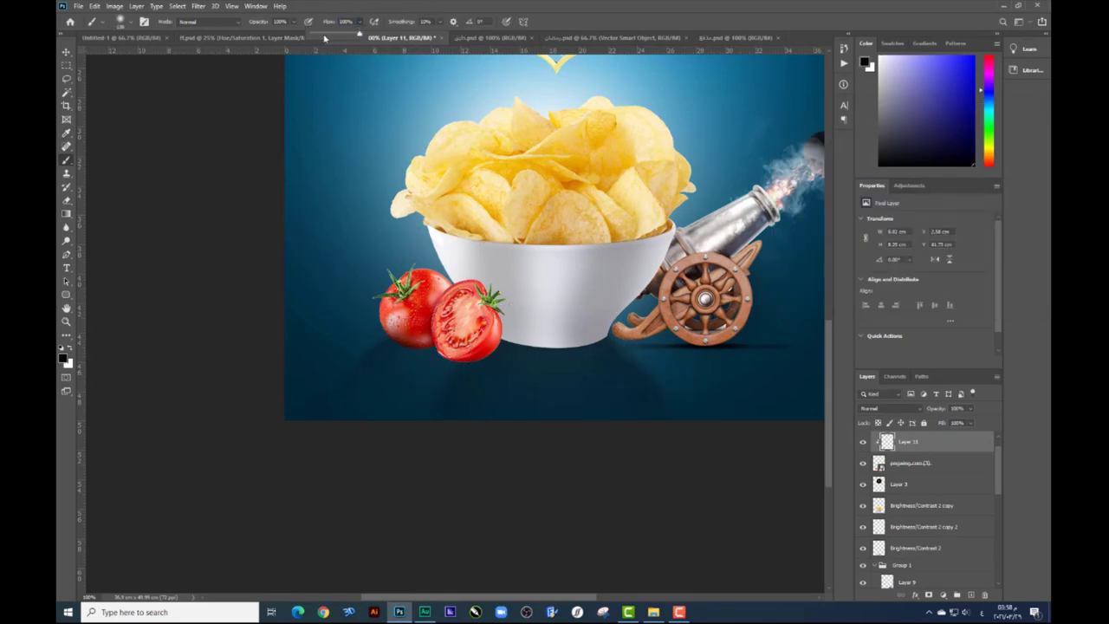
left_click_drag(358, 38, 320, 38)
mouse_move(458, 377)
left_mouse_down()
mouse_move(431, 372)
mouse_move(488, 384)
mouse_move(399, 362)
left_mouse_up()
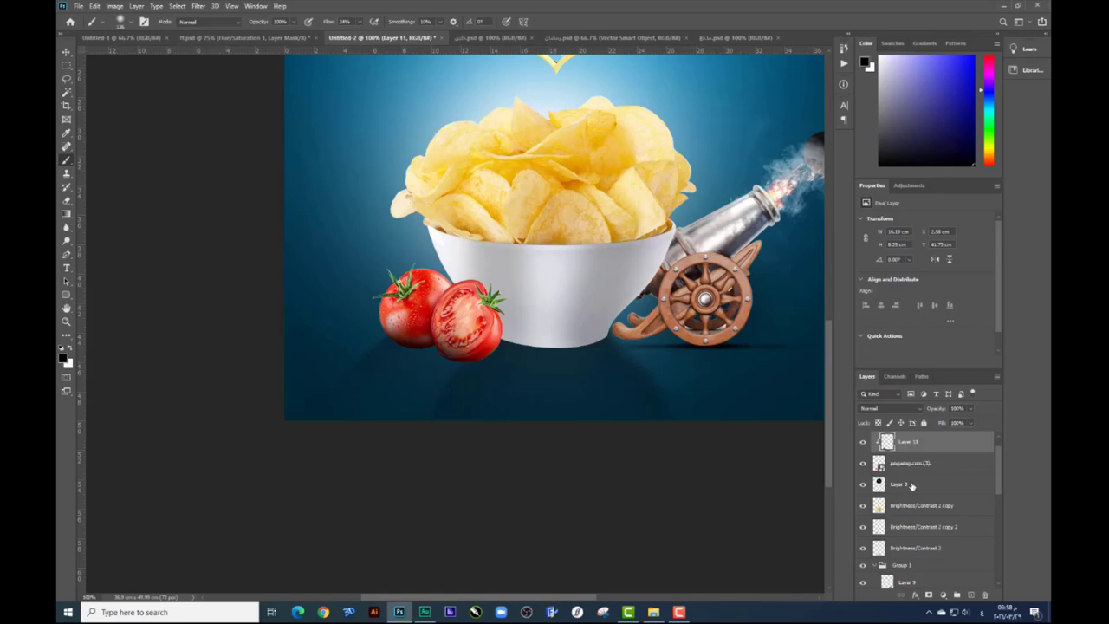
Add a new layer above Layer 3 and paint another soft shadow around the tomatoes
left_click(912, 486)
left_click(971, 595)
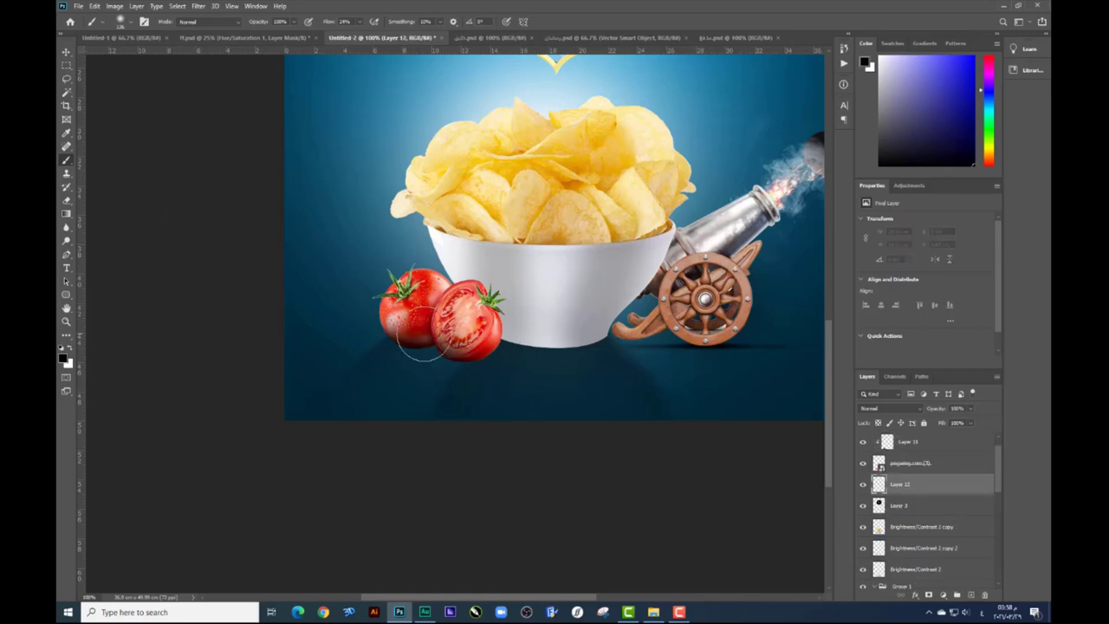
mouse_move(433, 338)
left_mouse_down()
mouse_move(411, 324)
mouse_move(453, 337)
mouse_move(419, 323)
left_mouse_up()
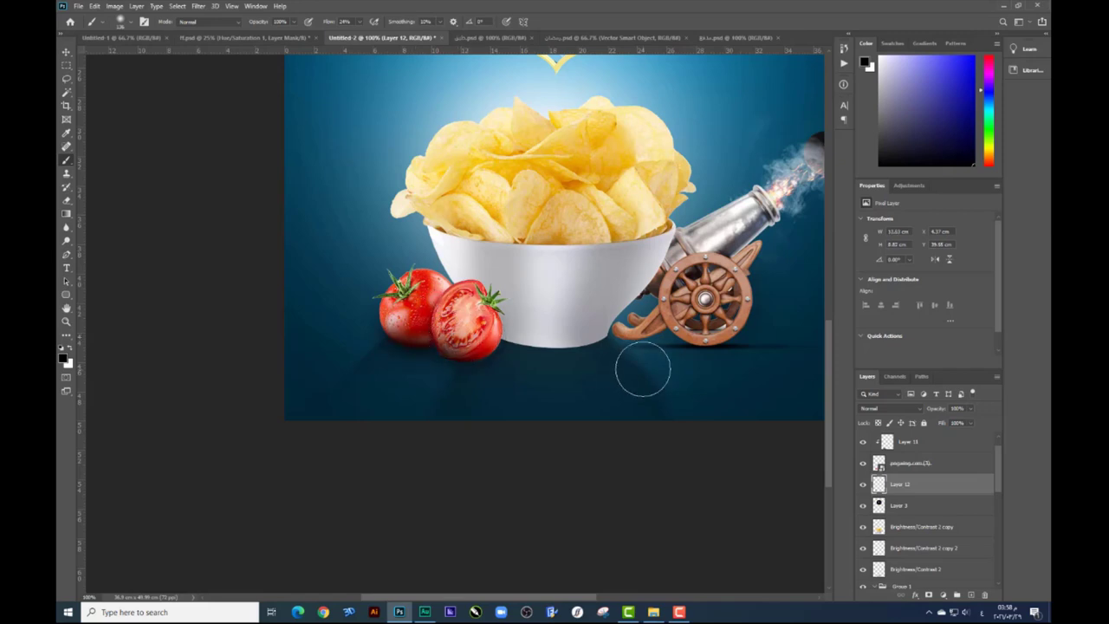
key("ctrl+minus")
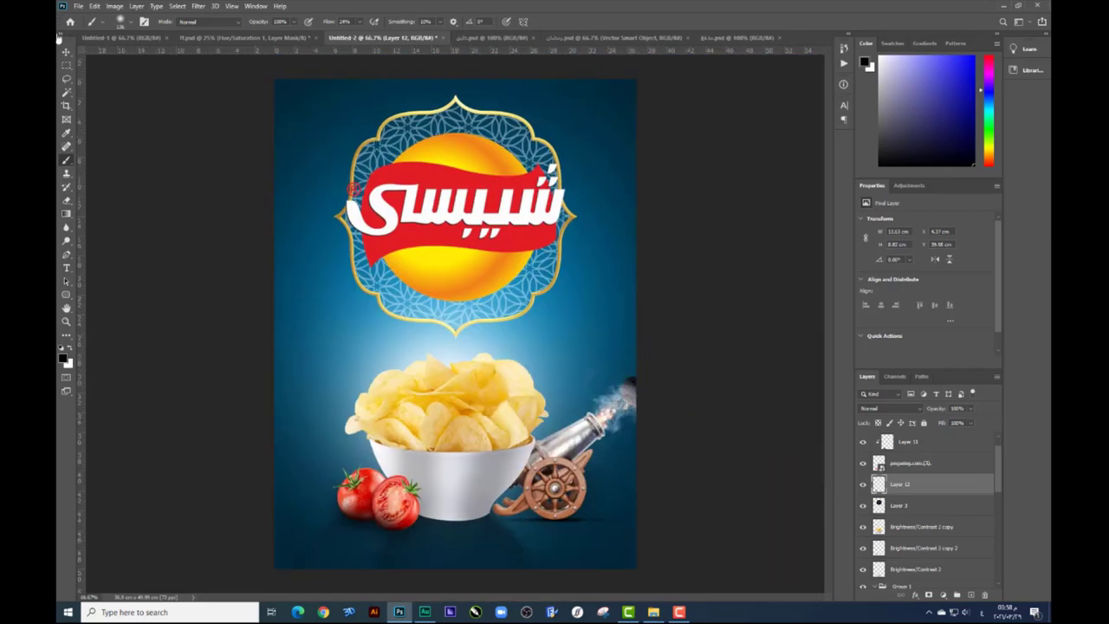
left_click(66, 52)
key("ctrl+minus")
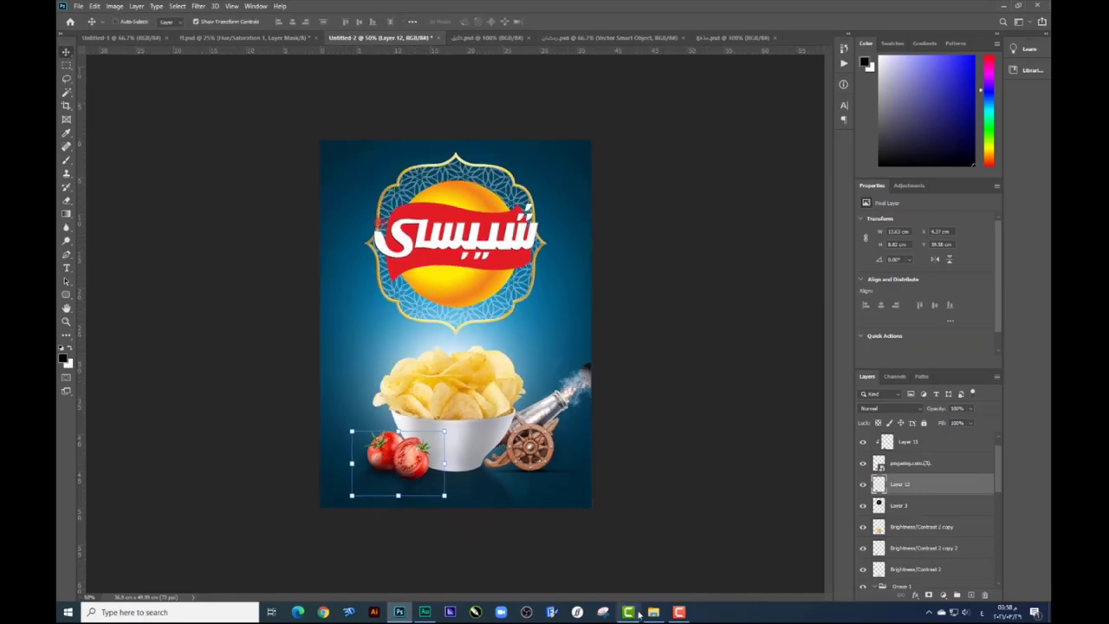
Drag the Ramadan calligraphy image from the project folder into the poster and place it
left_click(653, 612)
left_click_drag(435, 336, 578, 566)
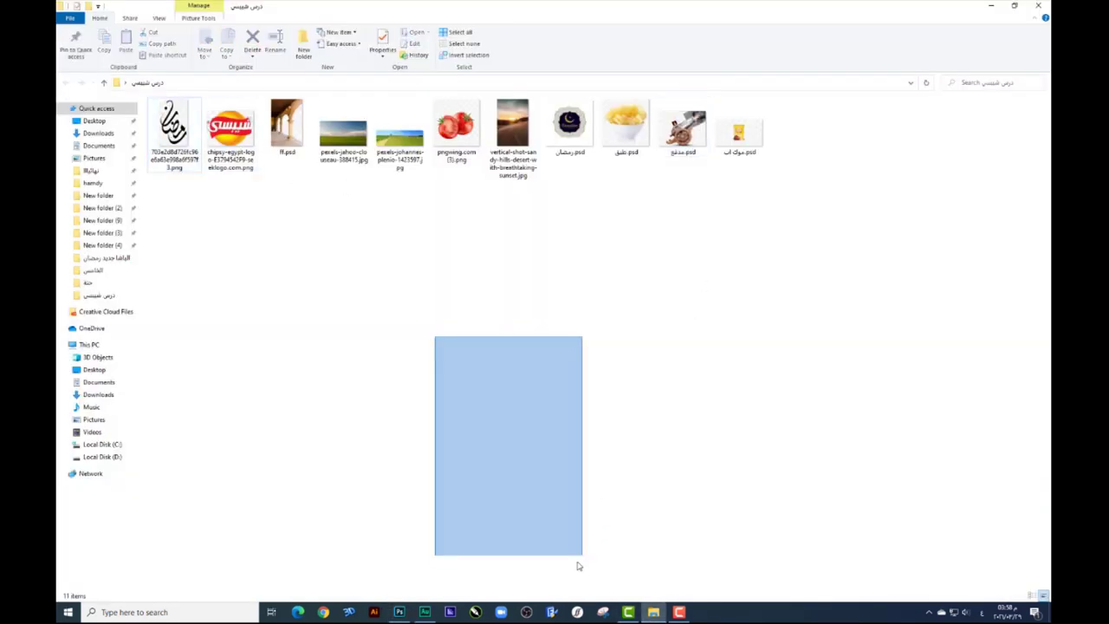
mouse_move(173, 130)
left_mouse_down()
mouse_move(407, 614)
mouse_move(566, 285)
mouse_move(586, 268)
mouse_move(571, 296)
left_mouse_up()
key("Return")
Turn the calligraphy white with Hue/Saturation, nudge it left, and return to the project folder
key("ctrl+u")
key("Return")
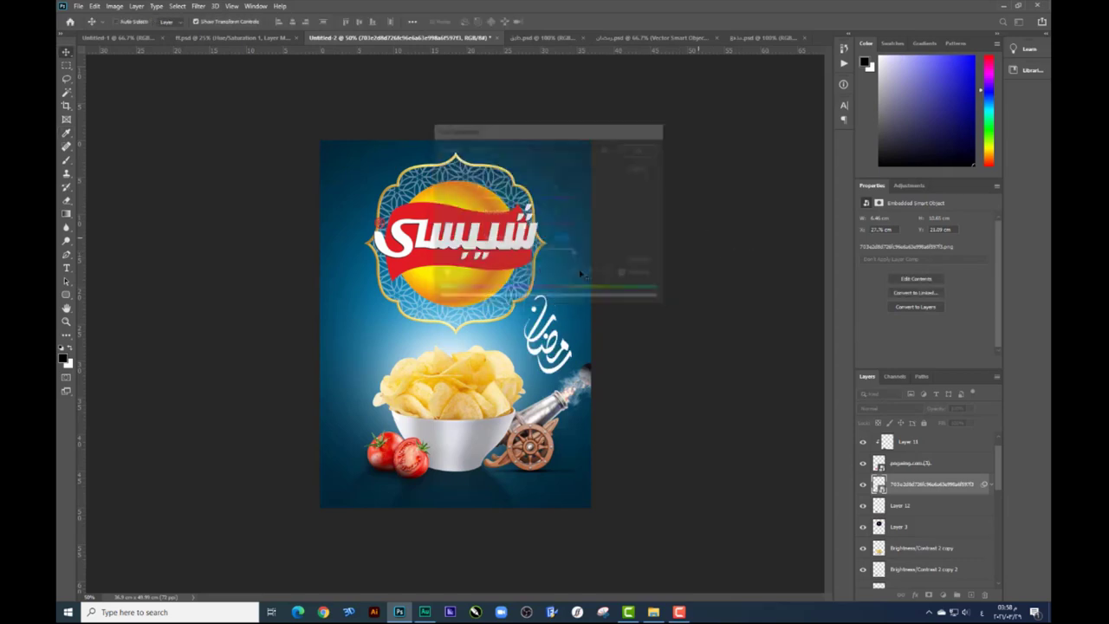
left_click_drag(536, 339, 532, 340)
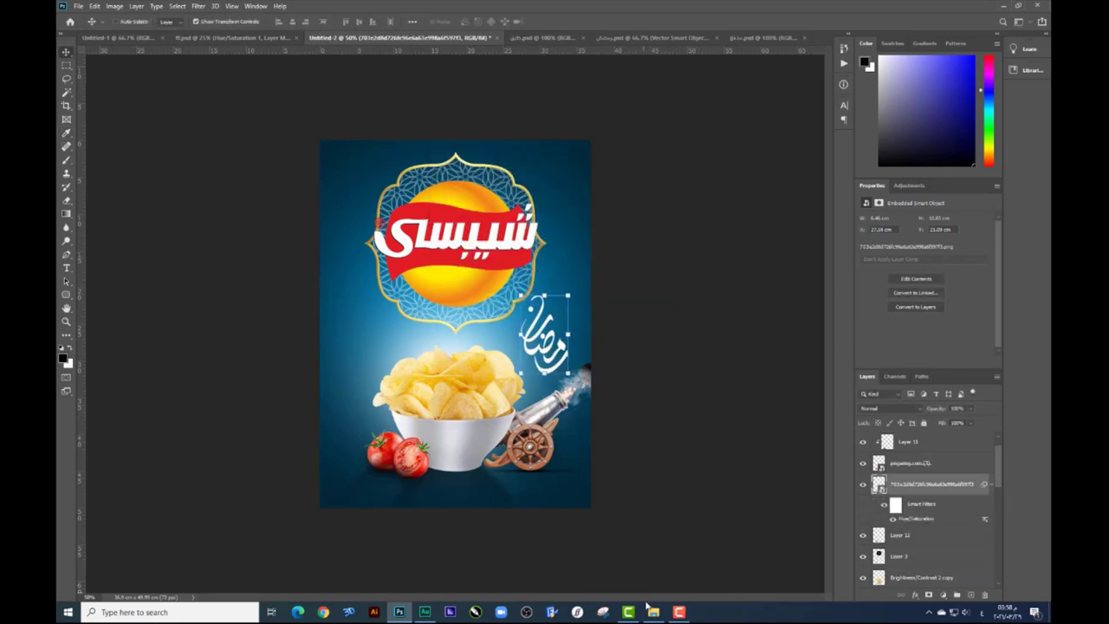
left_click(650, 610)
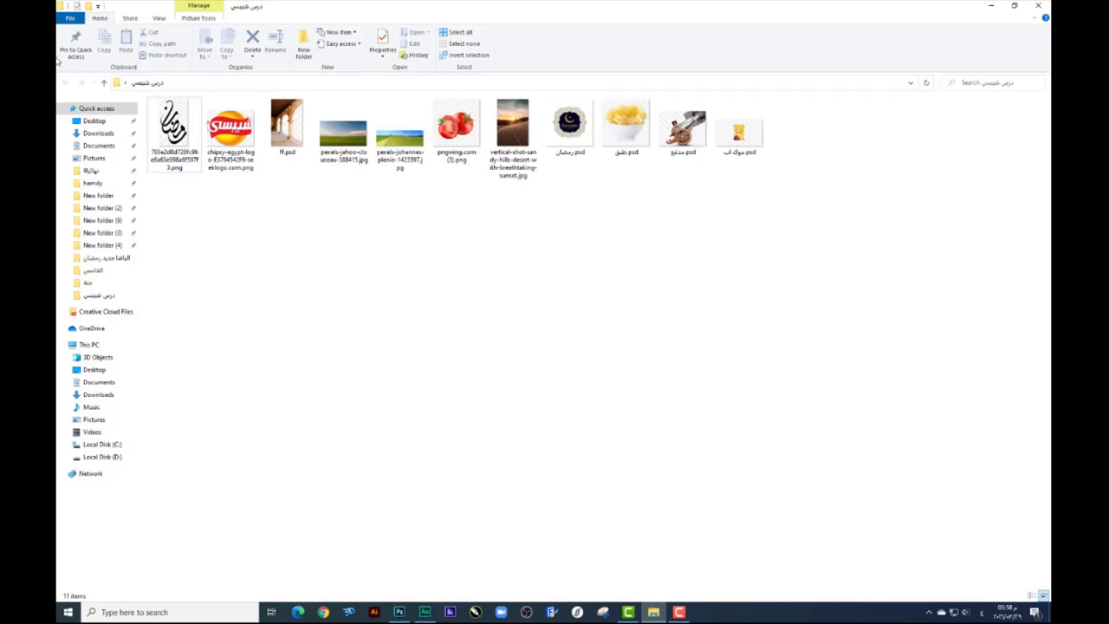
Drag the Chipsy logo file into the poster as a new layer
left_click(399, 612)
left_click_drag(771, 407, 898, 468)
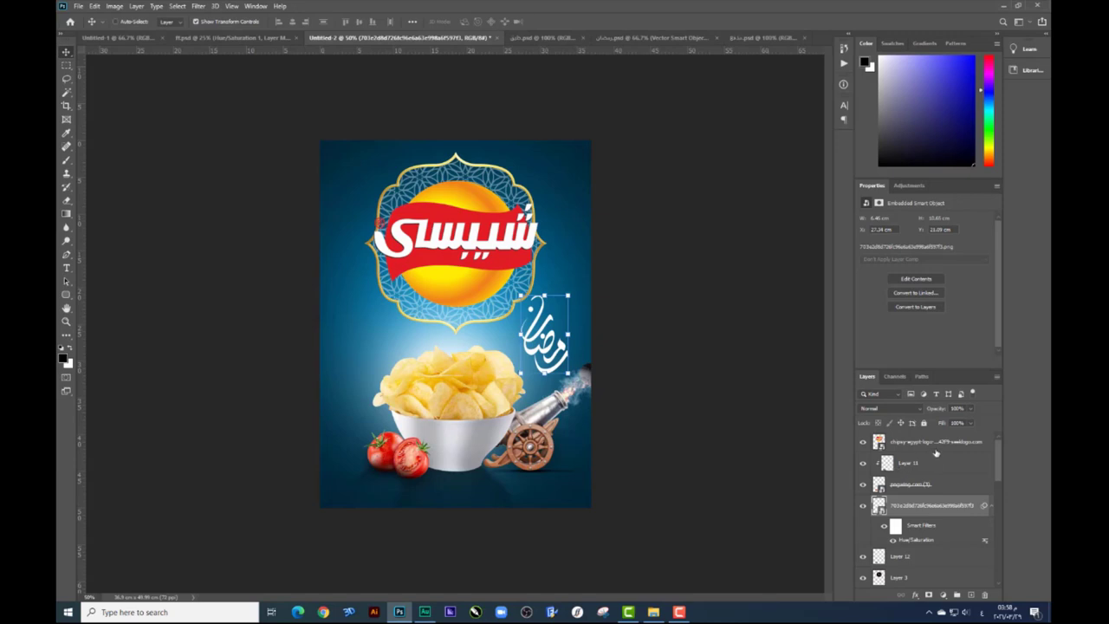
left_click(931, 449)
Add a Color Balance adjustment layer shifting the midtones to +30, −7, +8
left_click(942, 596)
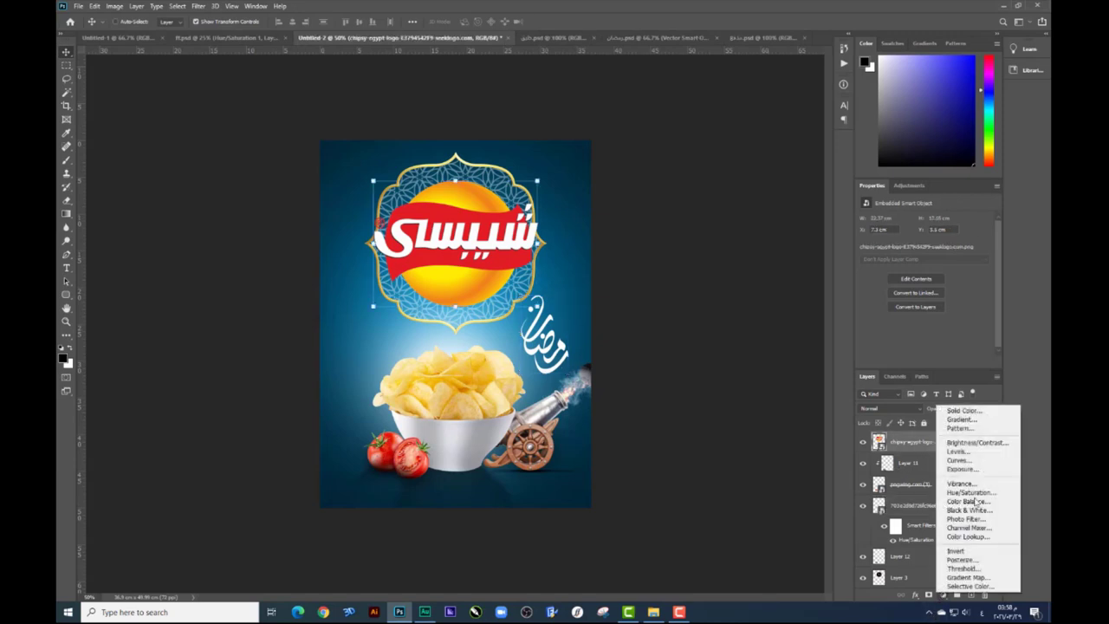
left_click(975, 497)
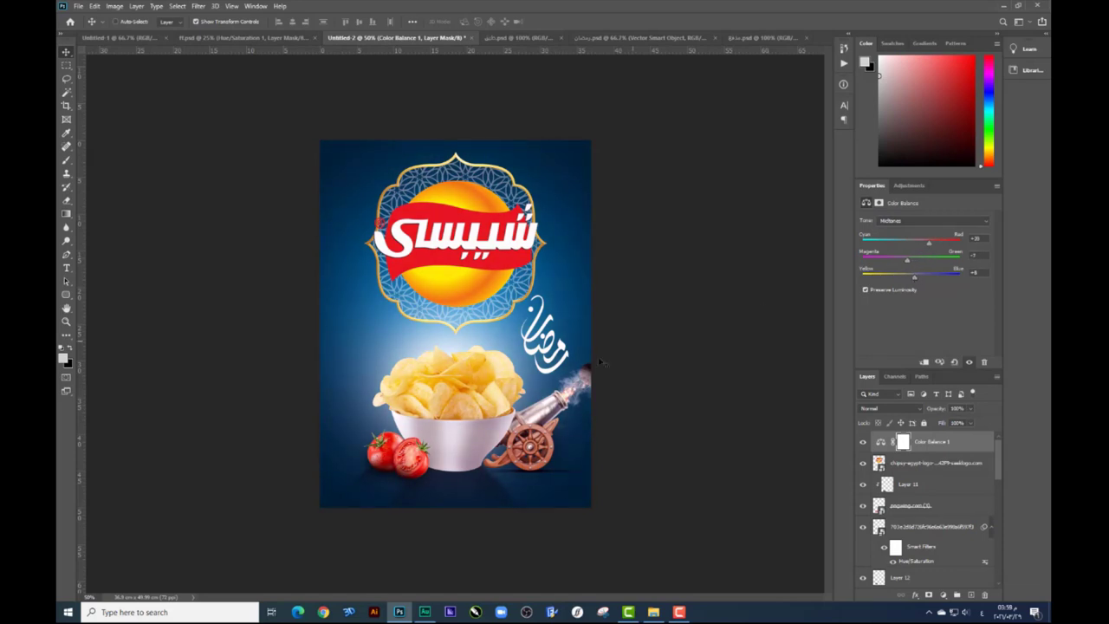
scroll(554, 311, "up", 1)
scroll(546, 286, "up", 1)
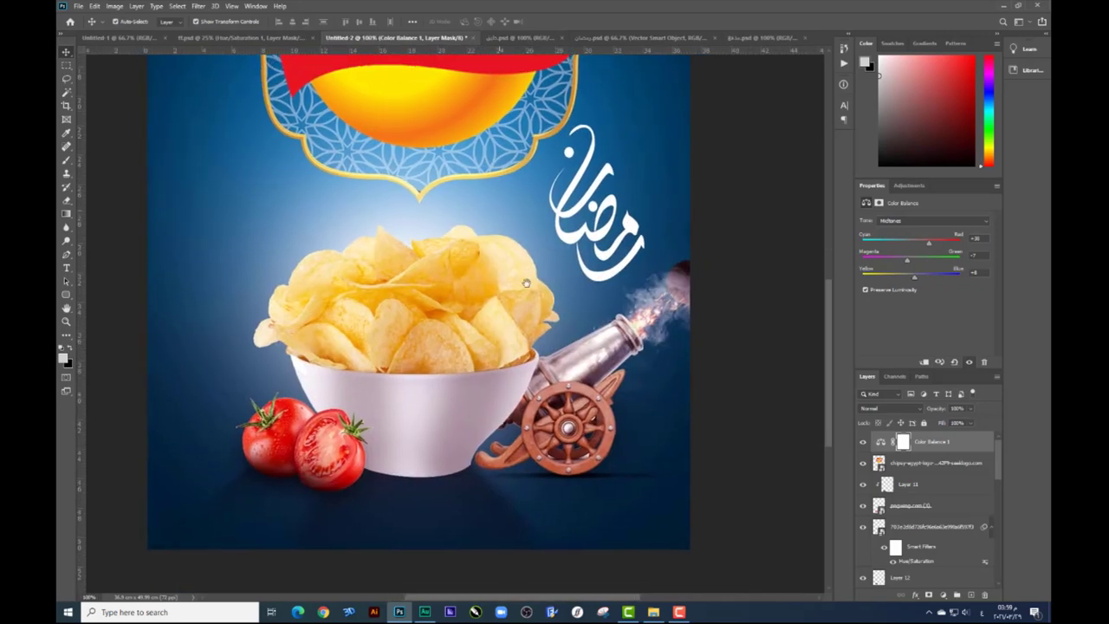
scroll(526, 283, "down", 2)
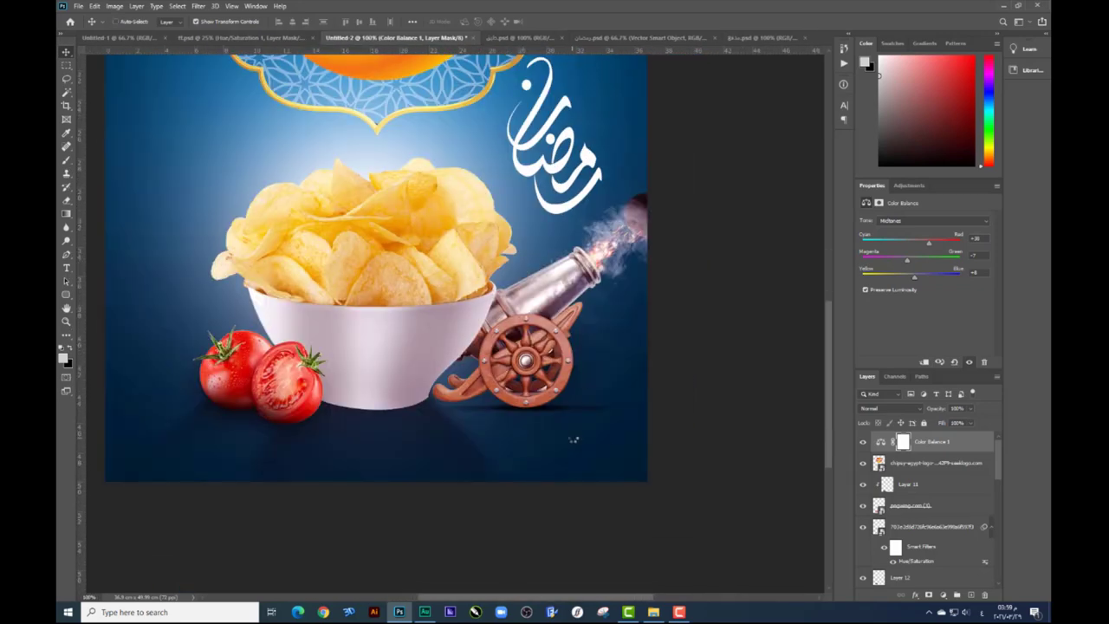
Paste the Arabic word طعم as a new text layer and enlarge it
key("t")
left_click(576, 438)
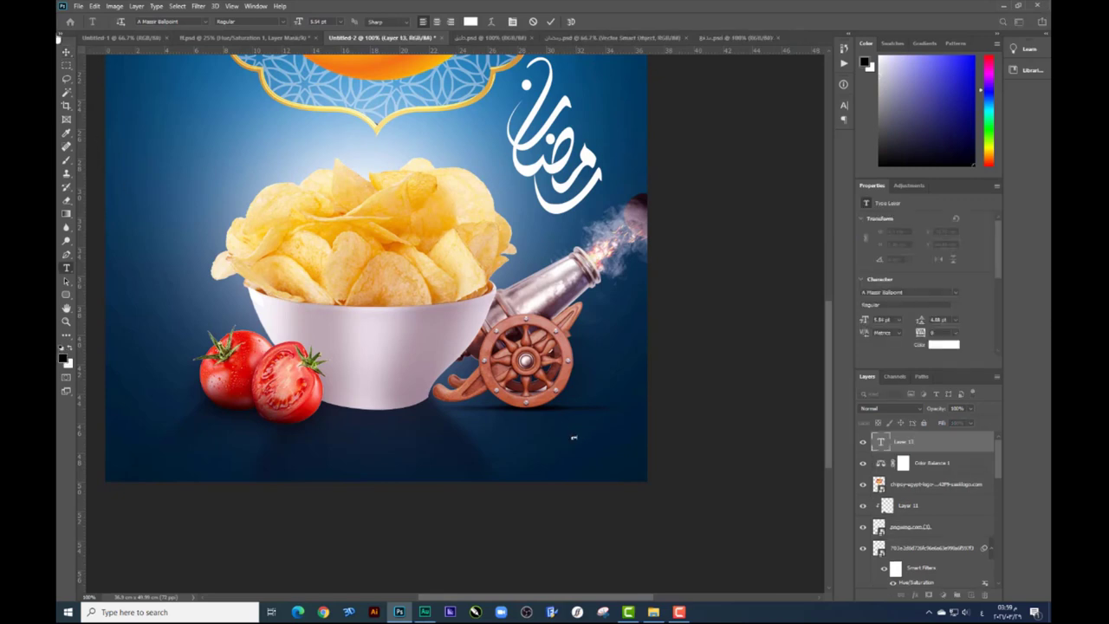
key("ctrl+v")
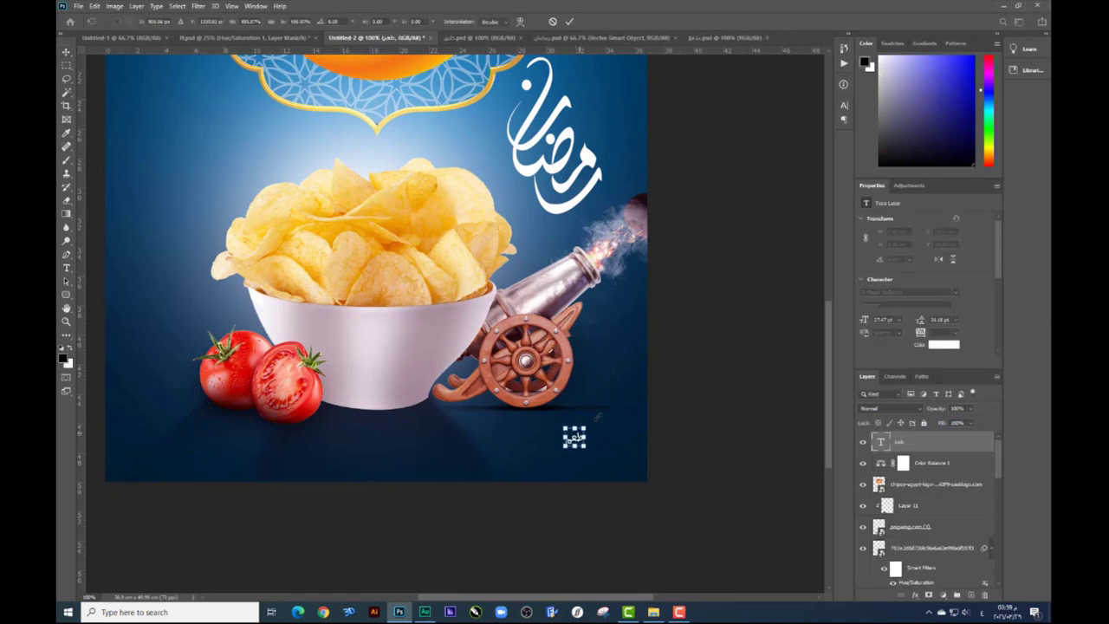
left_click_drag(597, 416, 603, 405)
key("Return")
key("v")
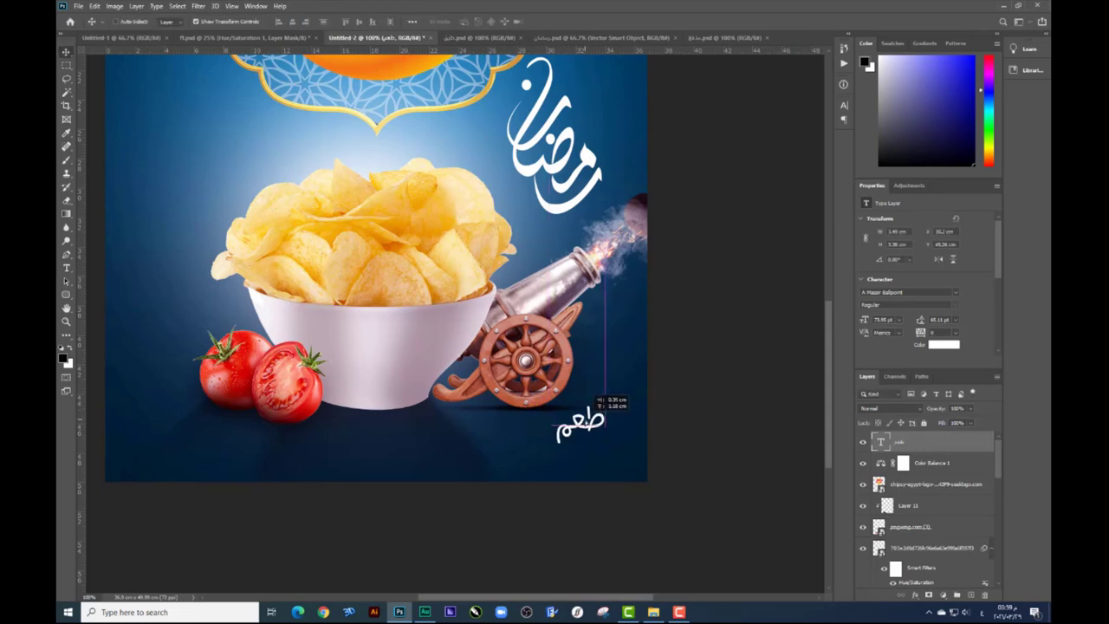
Duplicate the text below itself, retype it as الطماطم, and align it under طعم
left_click_drag(589, 450, 582, 468)
double_click(579, 452)
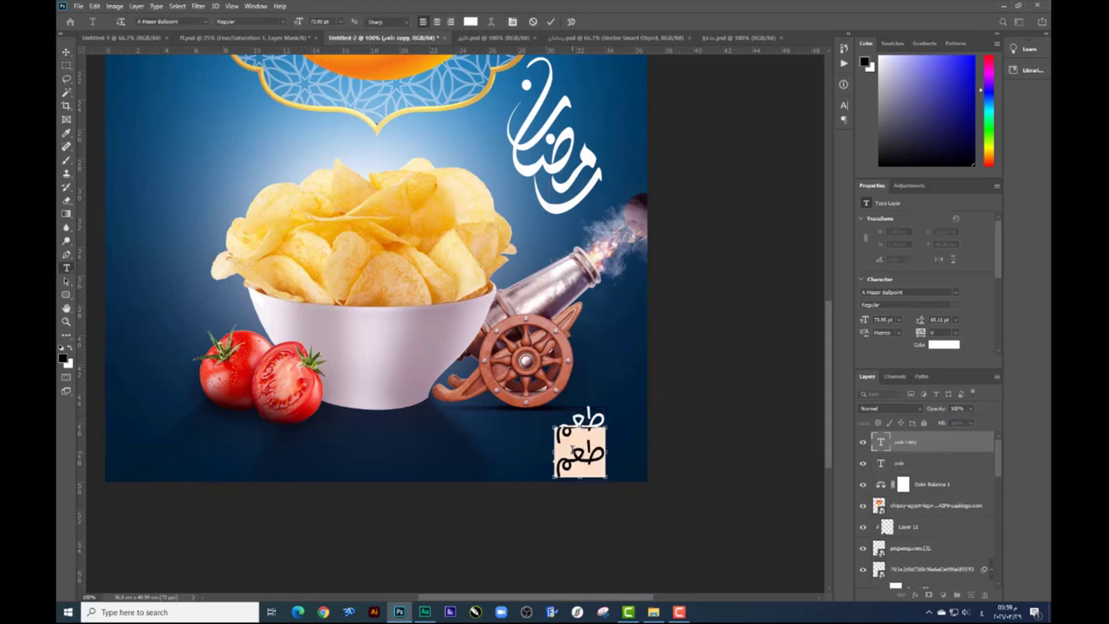
type("الطماطم")
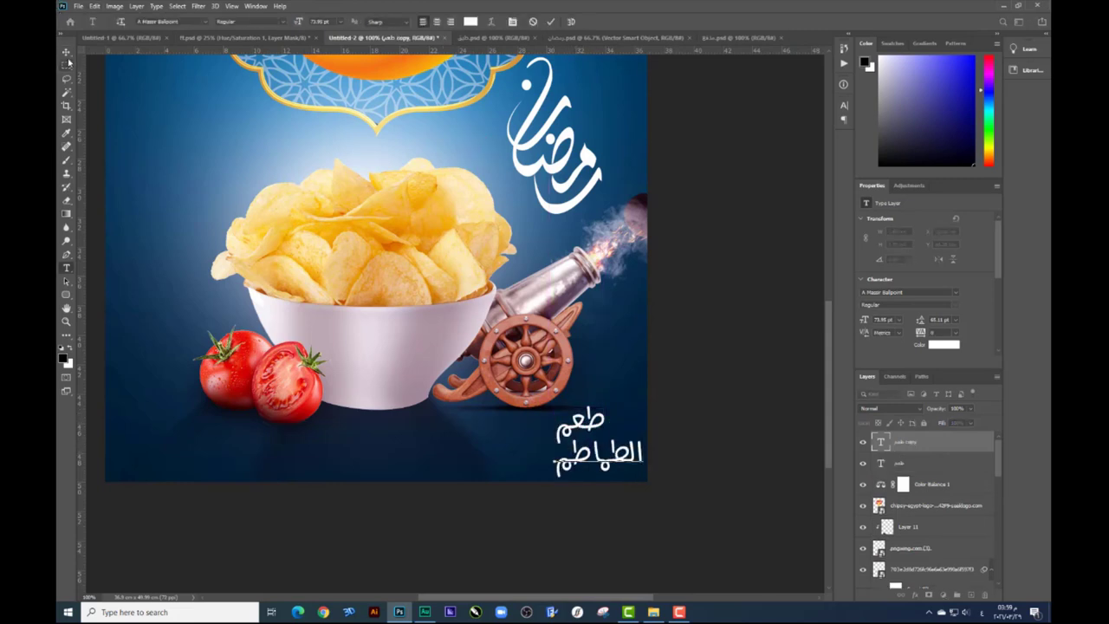
left_click(66, 52)
left_click_drag(635, 443, 607, 444)
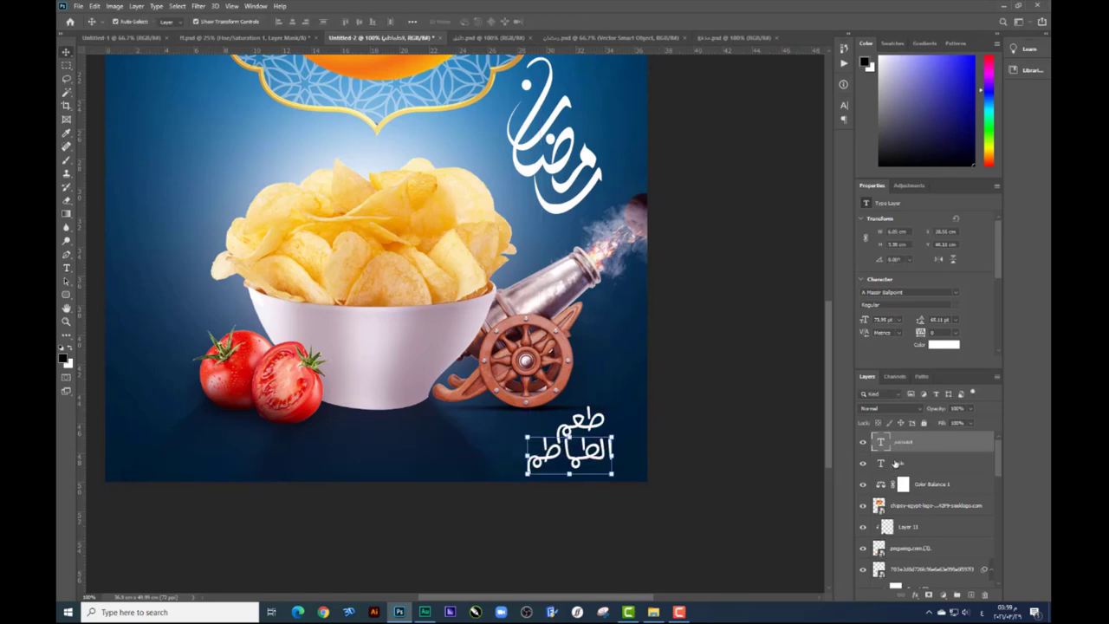
Move both caption text layers together to the poster's bottom-left corner
left_click(896, 464, "shift")
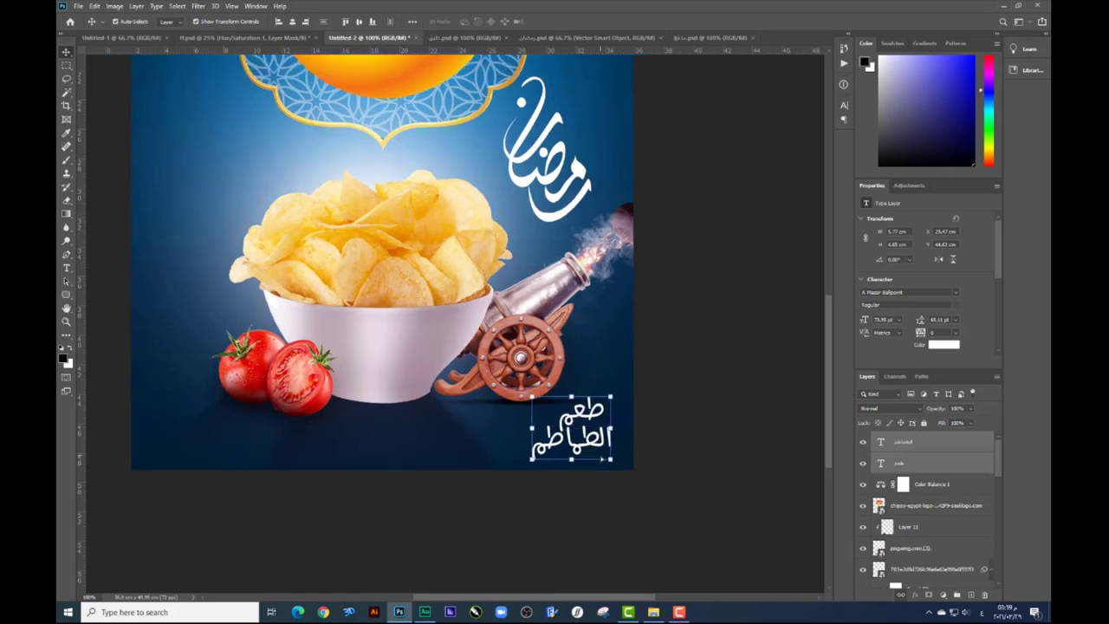
key("ctrl+minus")
right_click(517, 373)
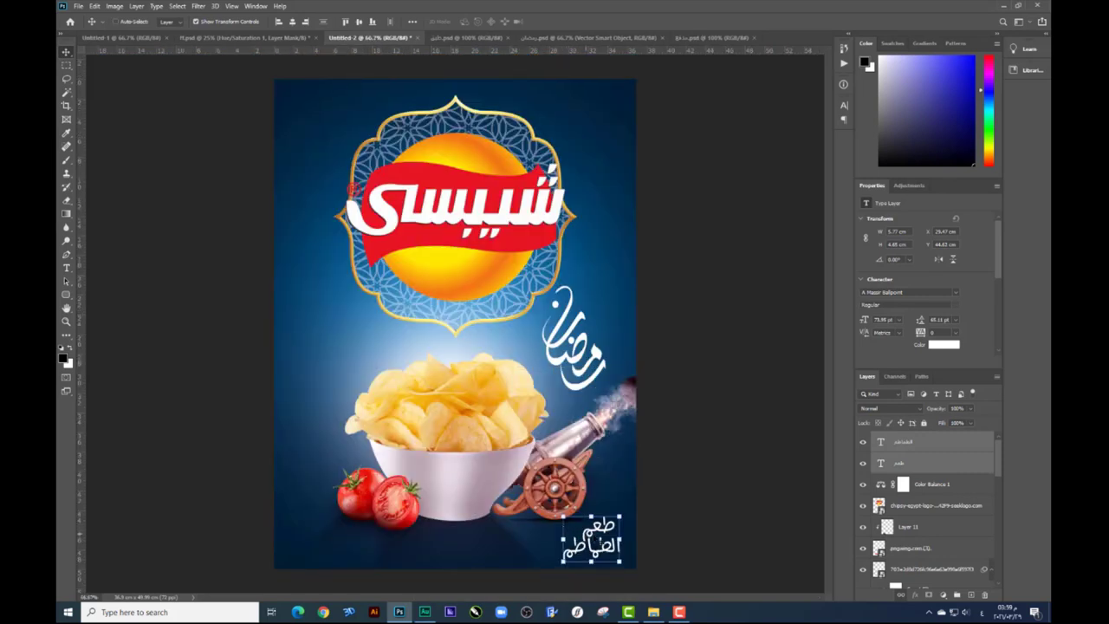
mouse_move(586, 535)
left_mouse_down()
mouse_move(322, 535)
mouse_move(333, 514)
left_mouse_up()
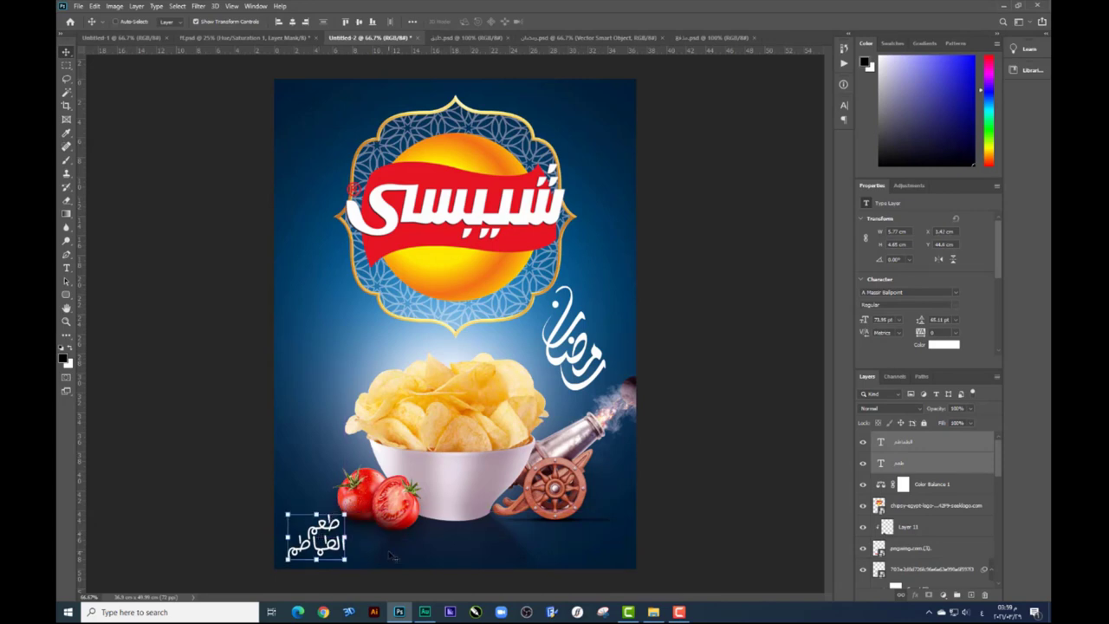
Select and rearrange layers in the stack, including Layer 10, Layer 29 copy and the caption
right_click(360, 390)
left_click(381, 388)
right_click(359, 320)
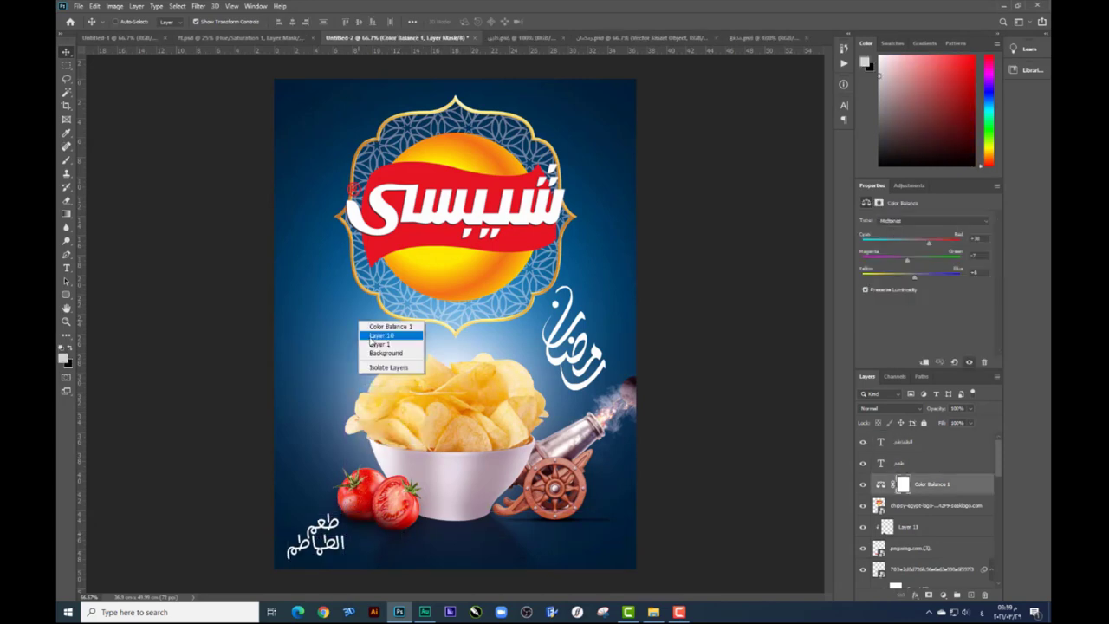
left_click(381, 364)
key("ctrl+minus")
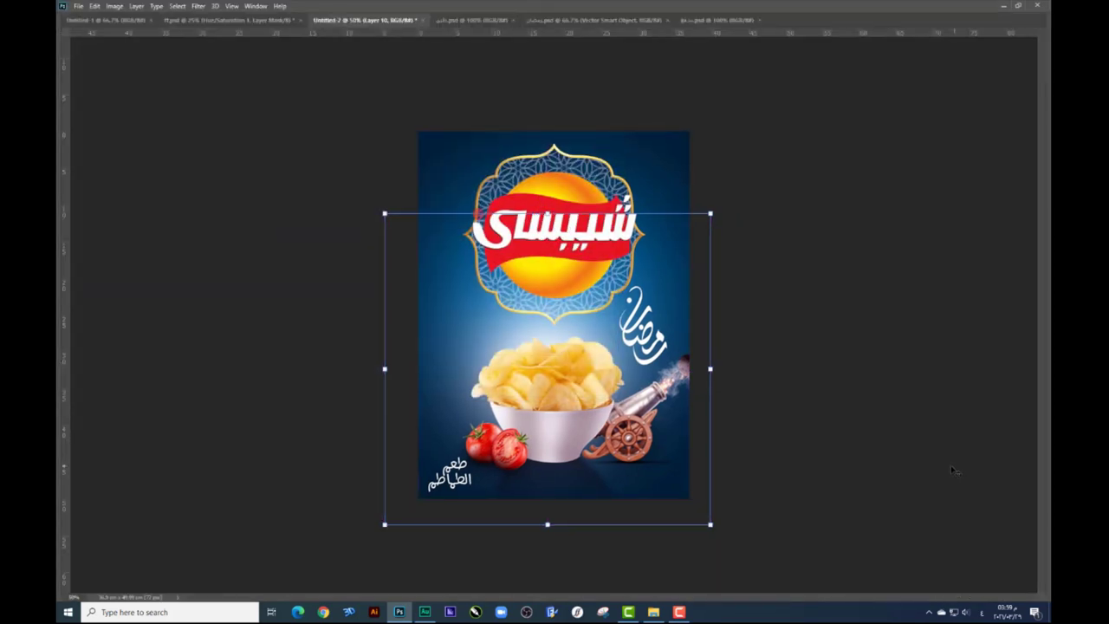
left_click_drag(997, 501, 956, 447)
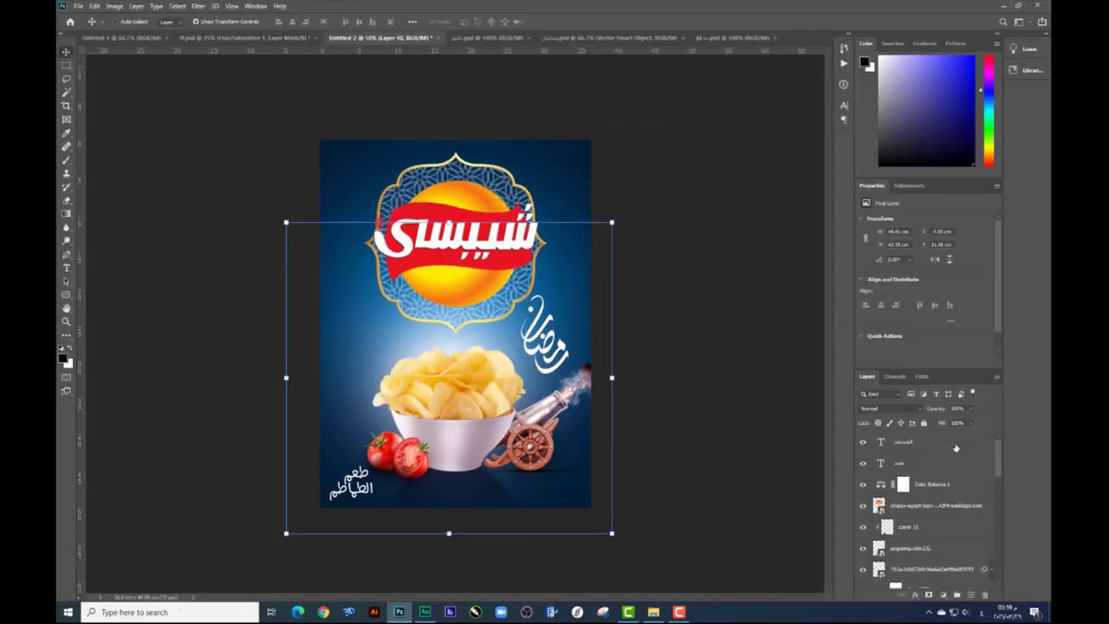
scroll(990, 448, "down", 5)
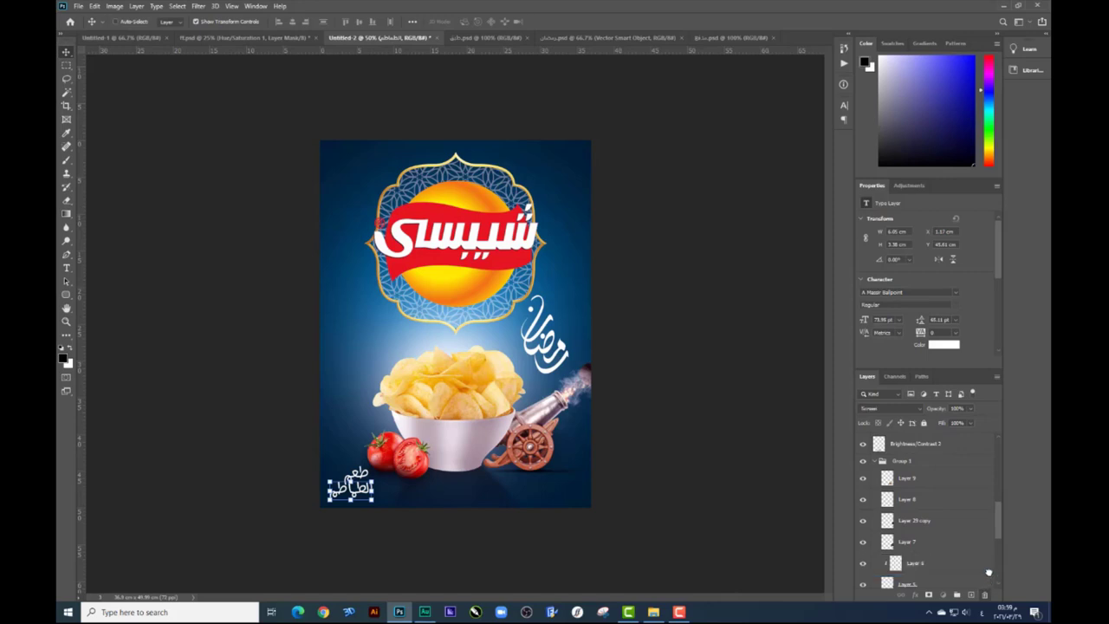
left_click(982, 559)
scroll(992, 520, "up", 3)
mouse_move(1000, 490)
left_mouse_down()
mouse_move(959, 447)
mouse_move(1005, 568)
left_mouse_up()
left_click(995, 449)
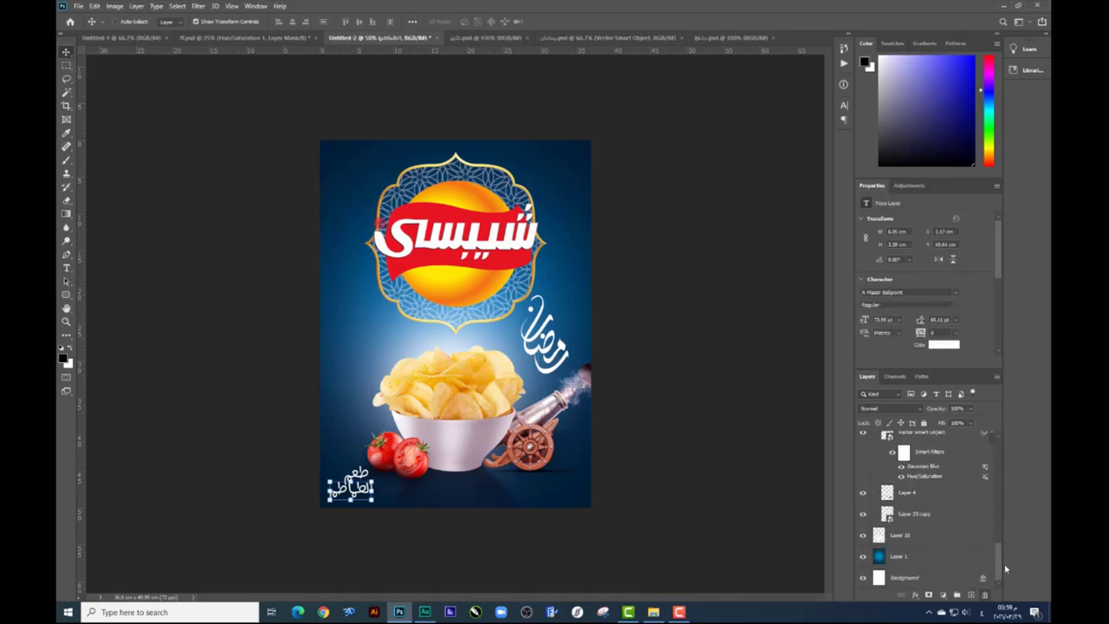
Merge the blue backdrop Layer 1 into Background and open the chips bag mockup موك اب.psd
left_click(938, 562)
key("ctrl+e")
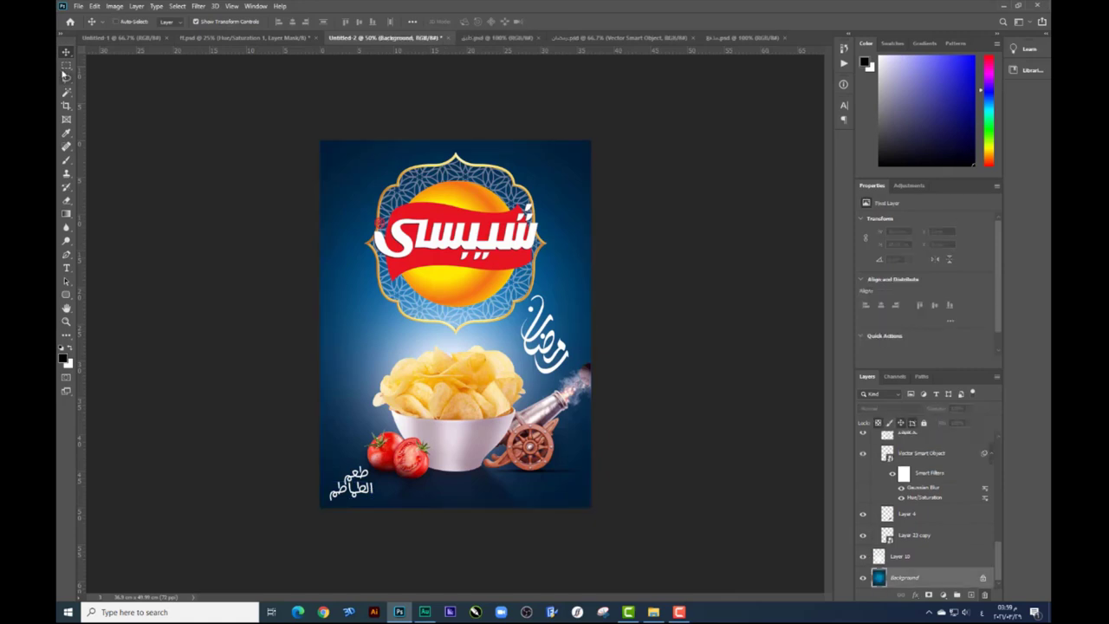
key("m")
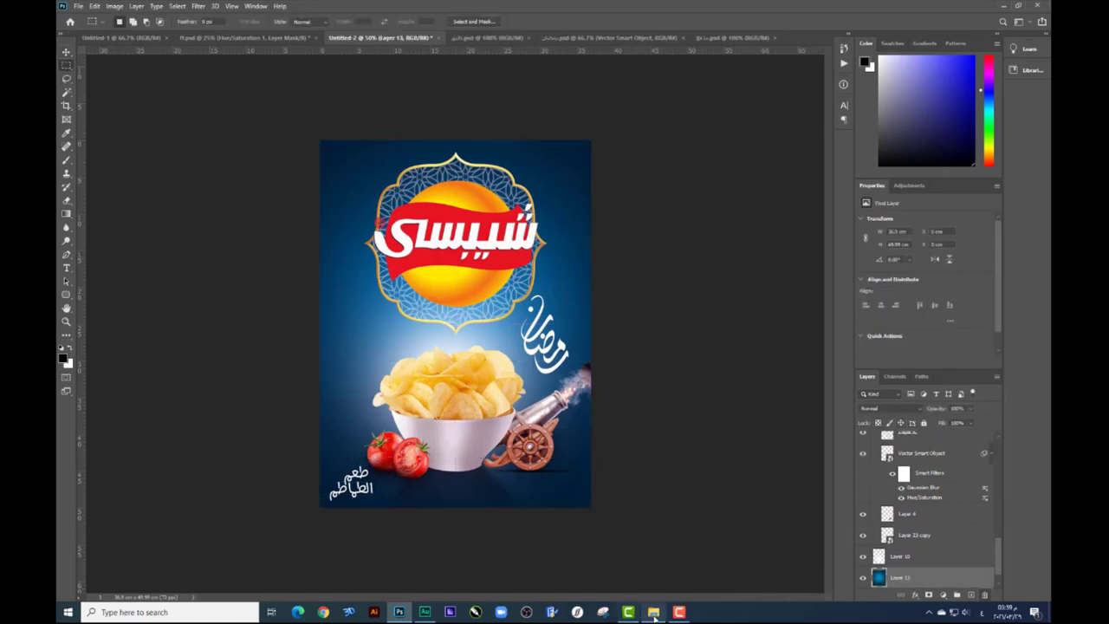
left_click(653, 612)
double_click(739, 132)
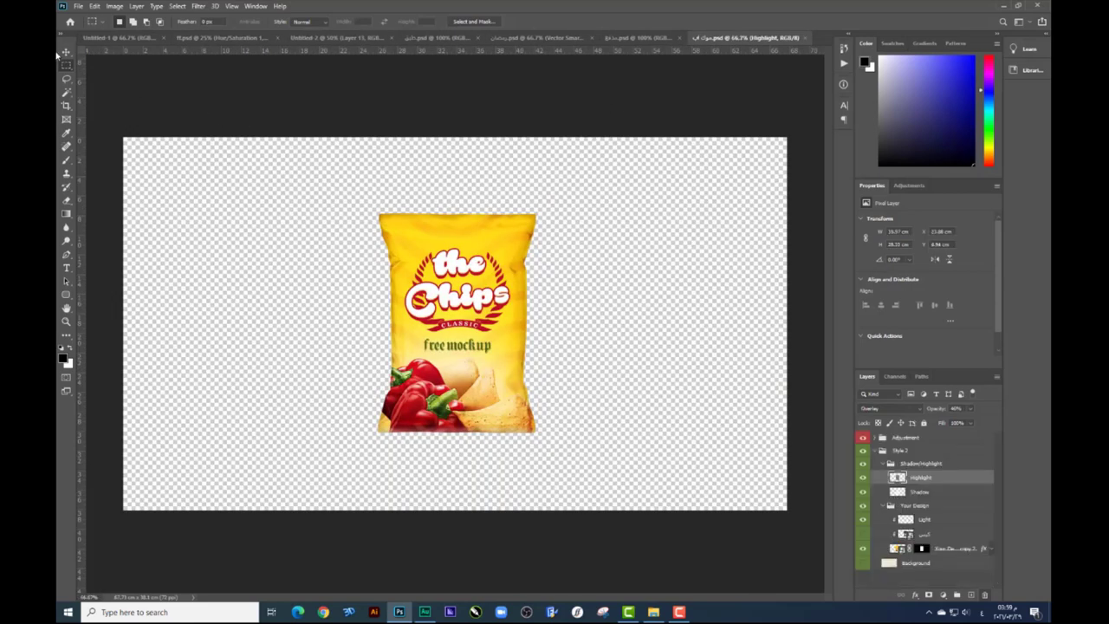
Check the cannon, badge and chips bowl documents, then align the poster's base layer to the canvas
left_click(66, 52)
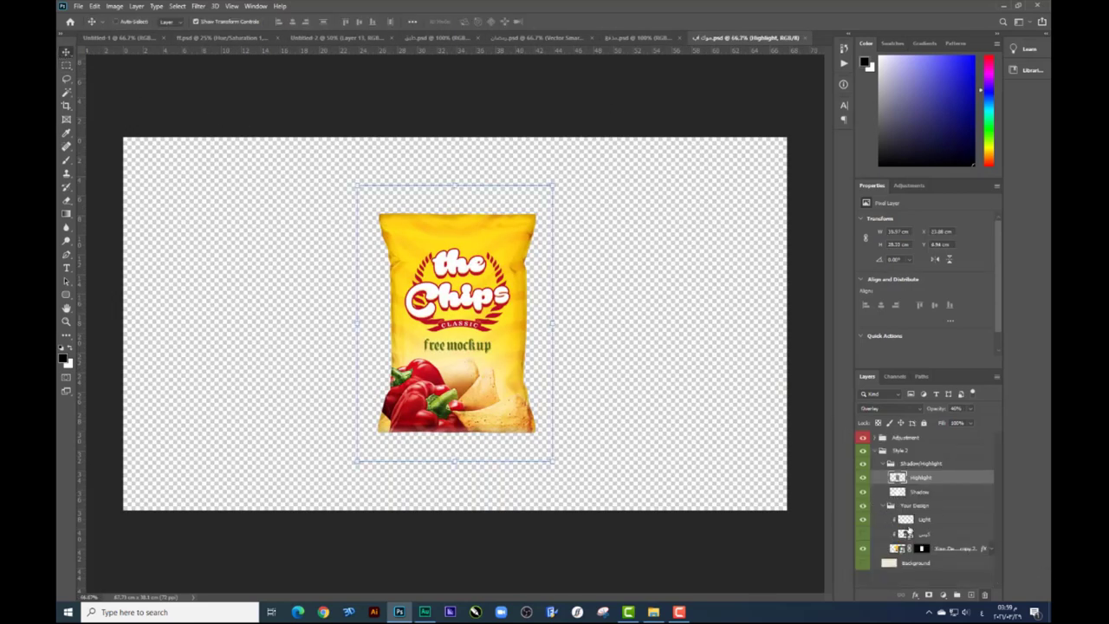
left_click(615, 38)
left_click(539, 38)
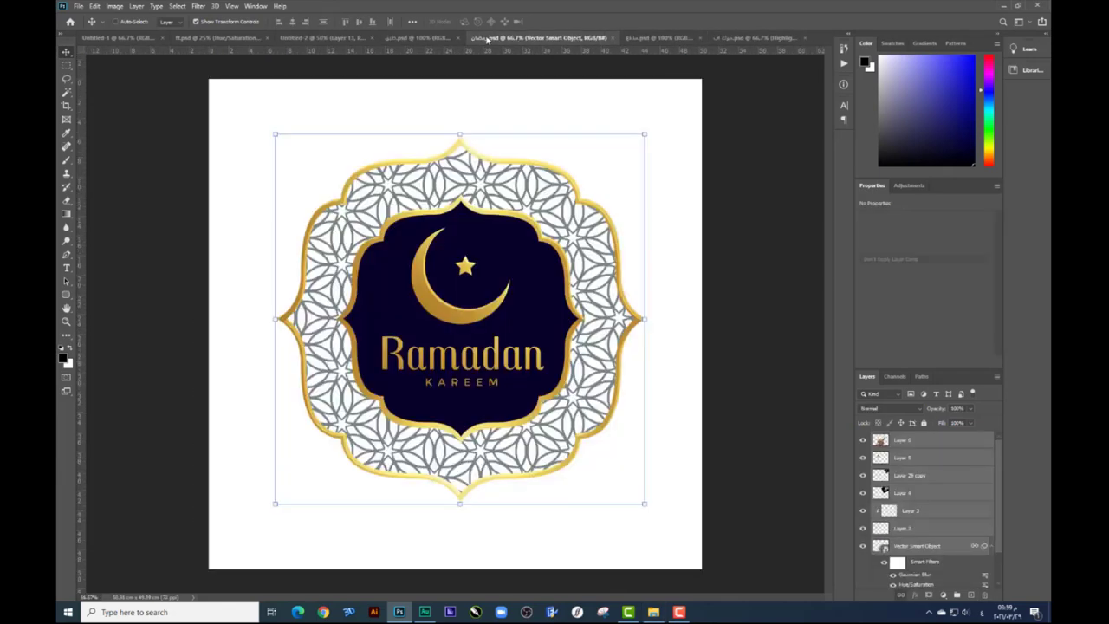
left_click(427, 38)
left_click(338, 38)
mouse_move(472, 223)
left_mouse_down()
mouse_move(485, 217)
mouse_move(474, 227)
left_mouse_up()
scroll(982, 545, "up", 3)
scroll(949, 444, "up", 5)
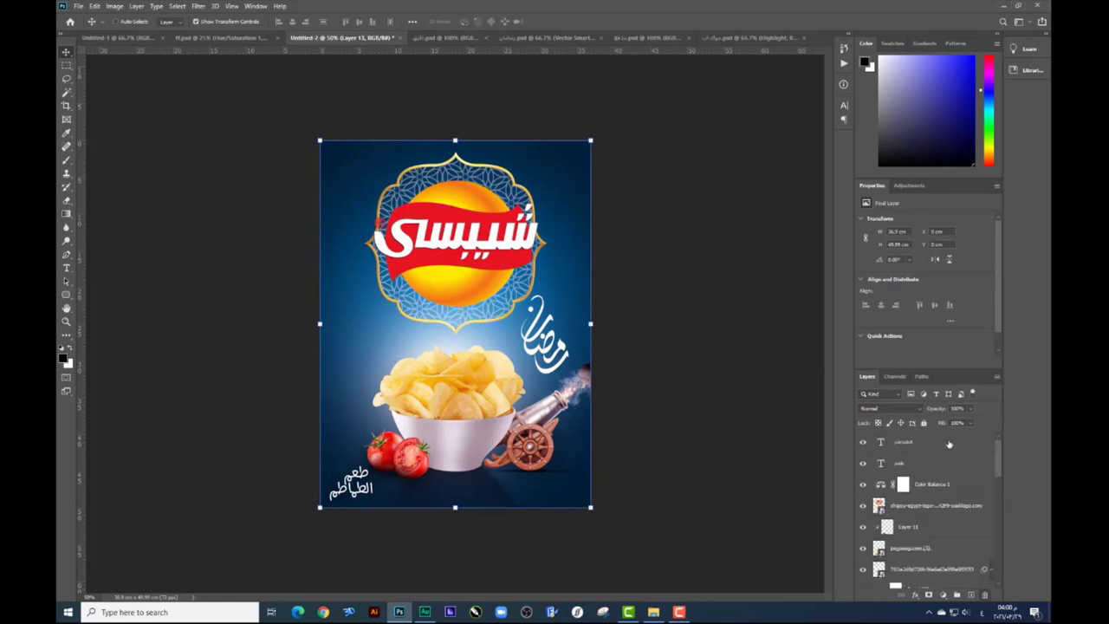
left_click(948, 447)
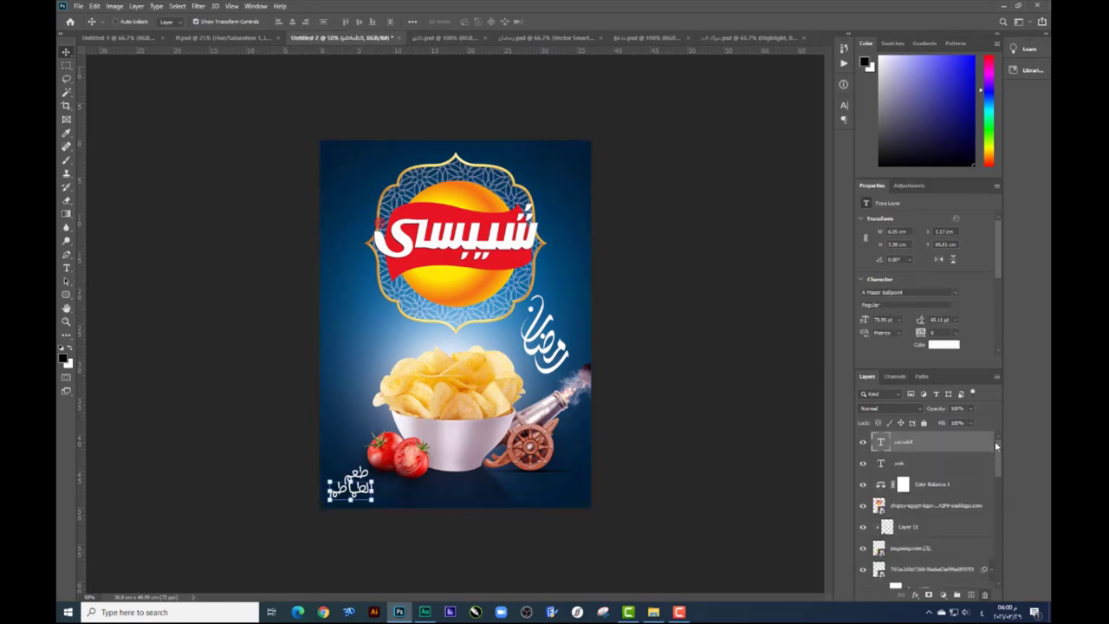
Merge the poster layers and copy the whole poster area onto a new layer
left_click_drag(998, 448, 1002, 565)
left_click(898, 559, "shift")
key("ctrl+e")
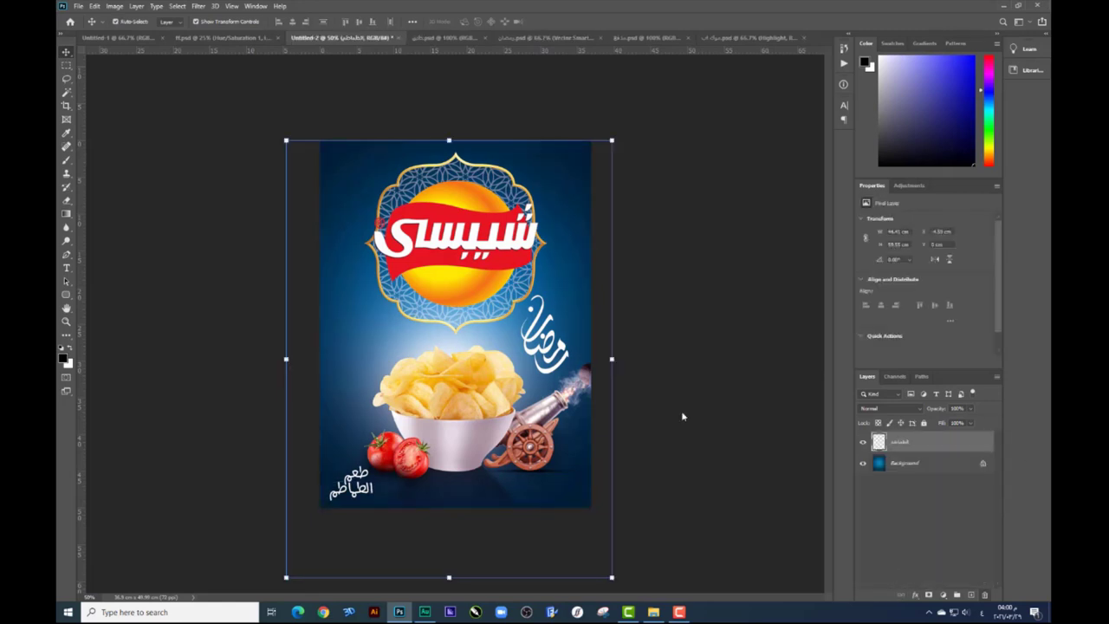
key("m")
left_click_drag(274, 116, 658, 520)
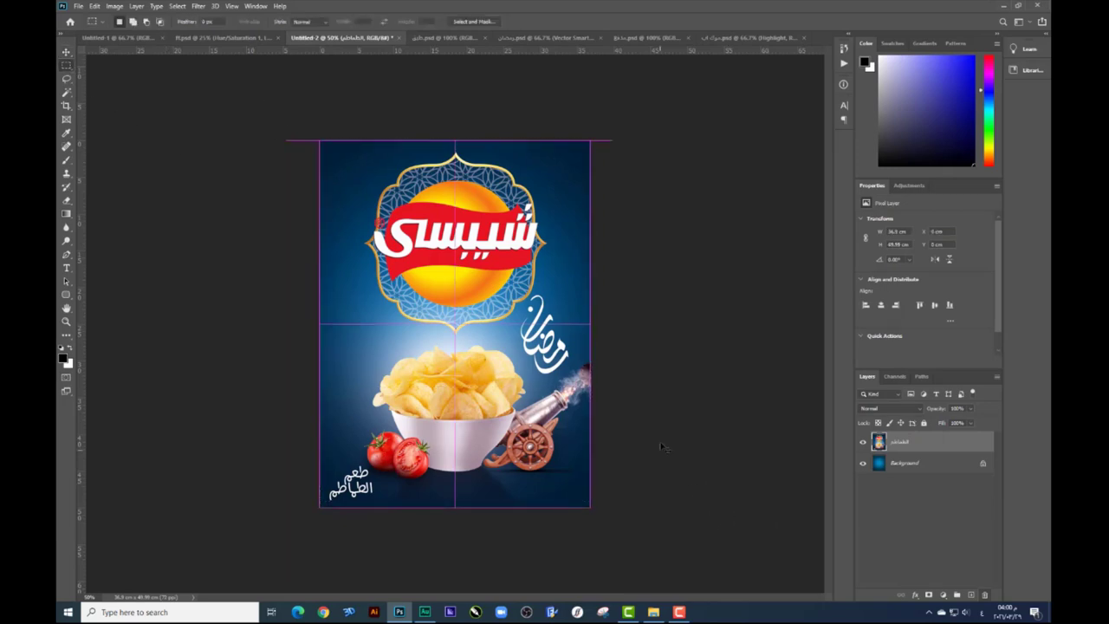
key("ctrl+j")
key("v")
mouse_move(520, 156)
left_mouse_down()
mouse_move(762, 45)
mouse_move(508, 191)
left_mouse_up()
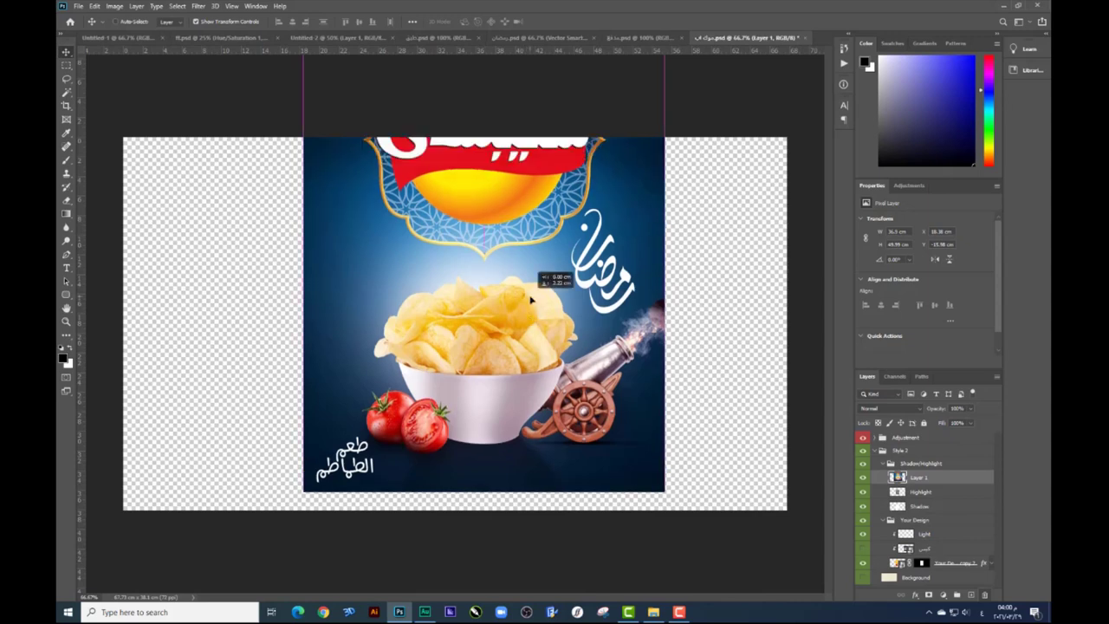
Bring the artwork into the bag mockup as a smart object at about half size
left_click_drag(540, 310, 545, 382)
right_click(893, 488)
left_click(953, 178)
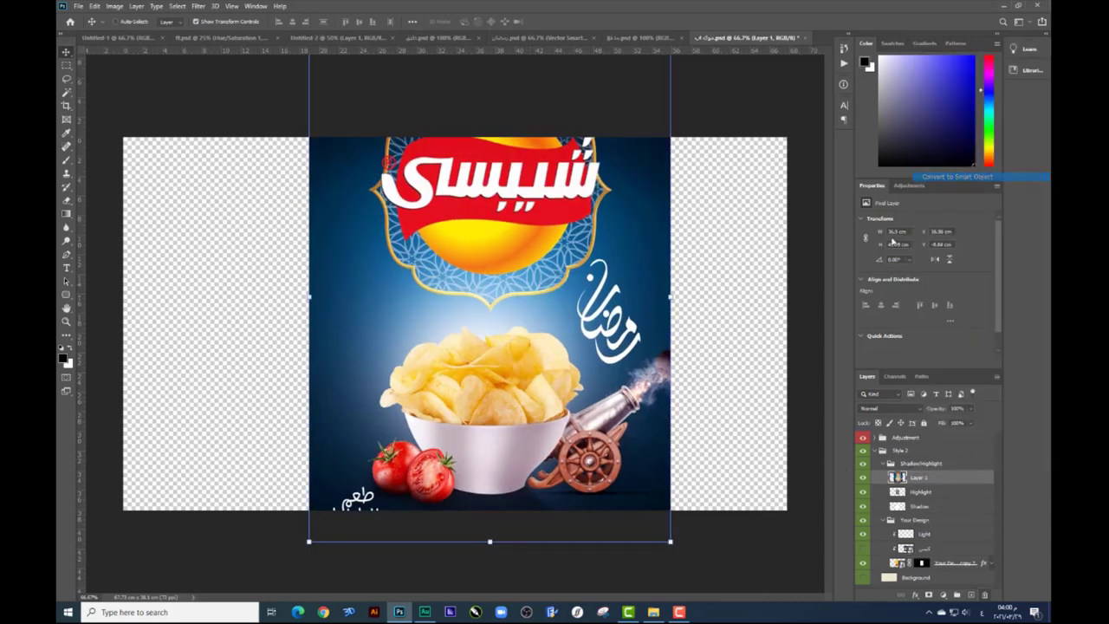
left_click_drag(673, 545, 583, 423)
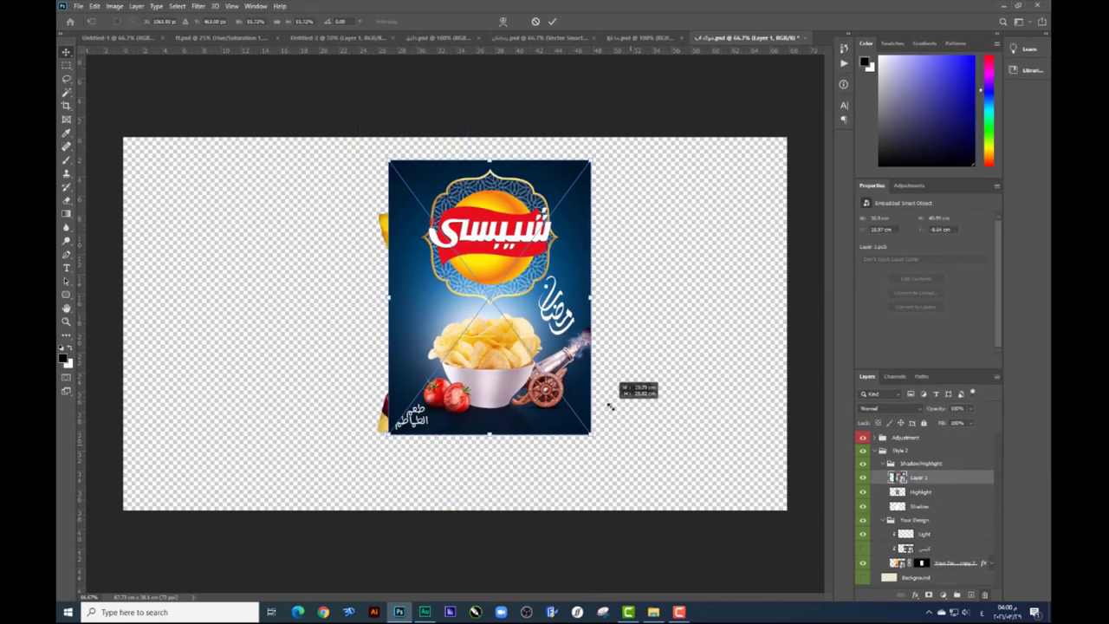
key("Return")
left_click_drag(536, 329, 529, 343)
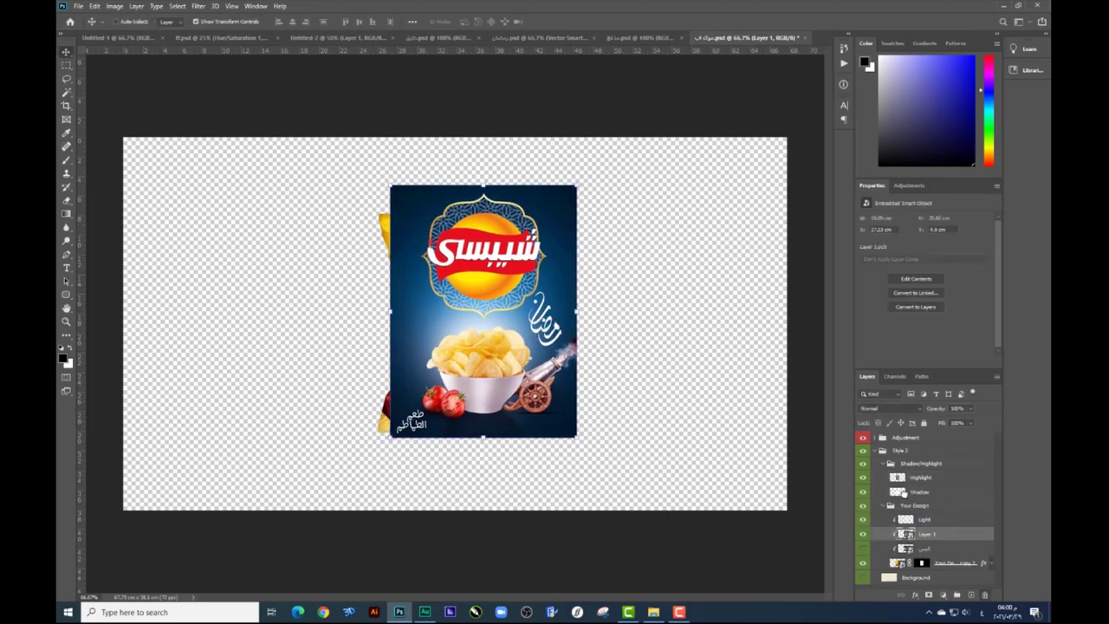
Clip the artwork under Light in Your Design and scale it to fit the bag
left_click_drag(918, 482, 919, 540)
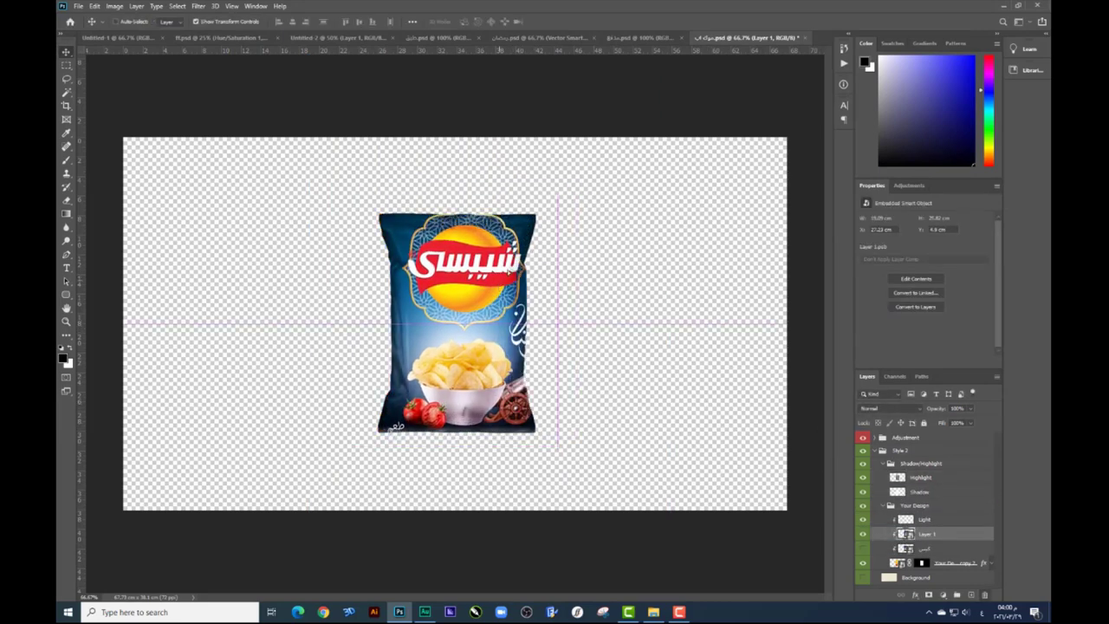
left_click_drag(505, 279, 478, 293)
key("ctrl+t")
left_click_drag(549, 199, 535, 214)
key("ctrl+plus")
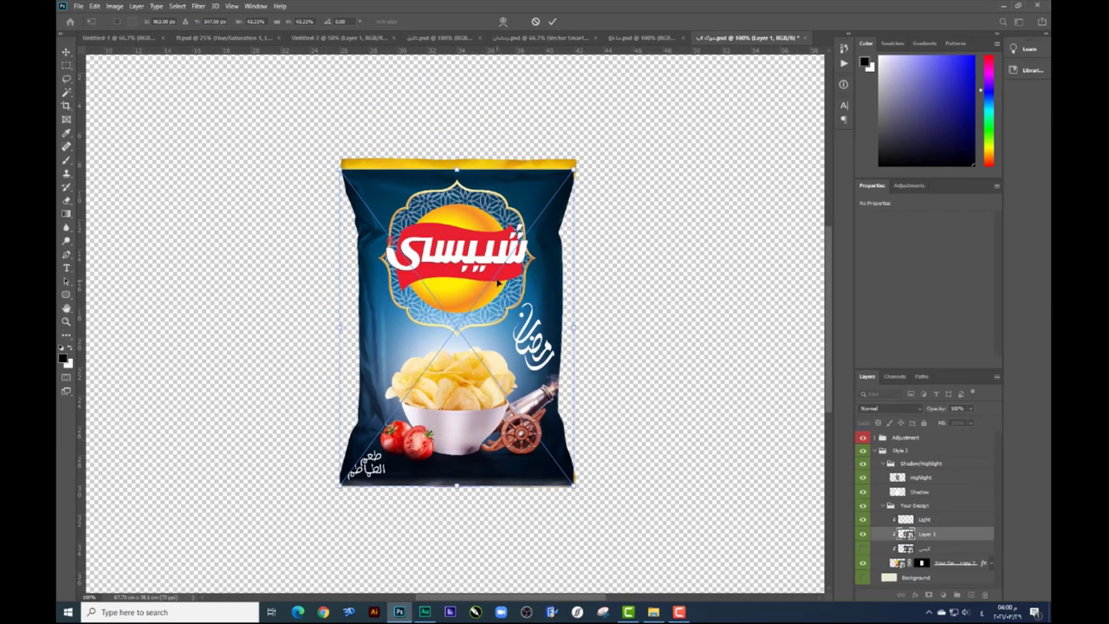
Warp the artwork's corners and edges to the bag outline, stretching its top over the yellow band
right_click(491, 255)
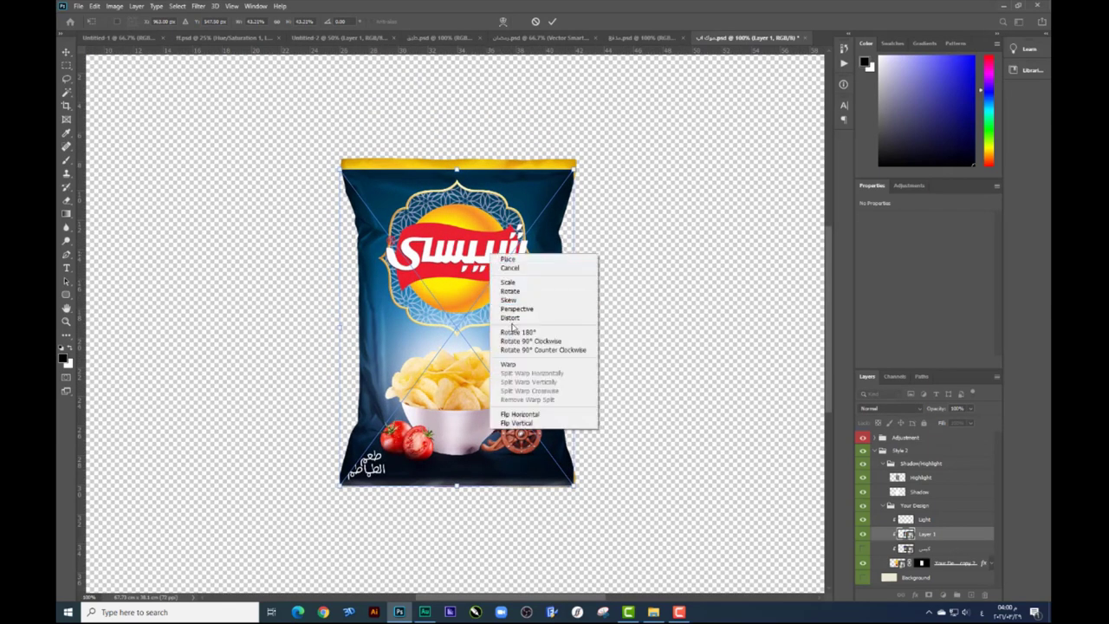
left_click(522, 369)
left_click_drag(340, 170, 341, 155)
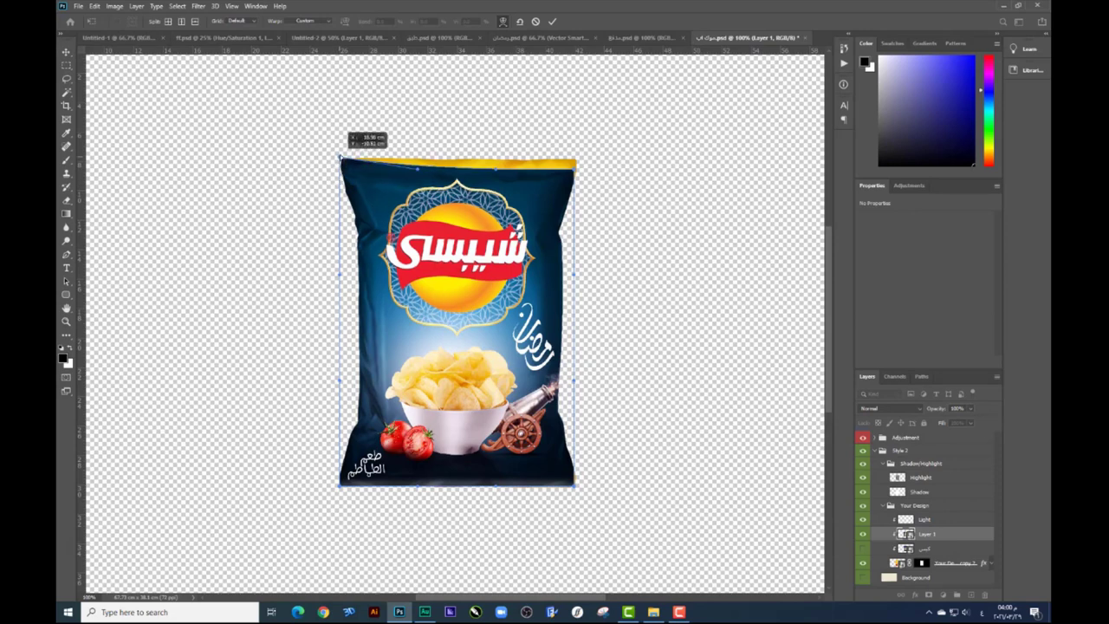
left_click_drag(573, 172, 577, 156)
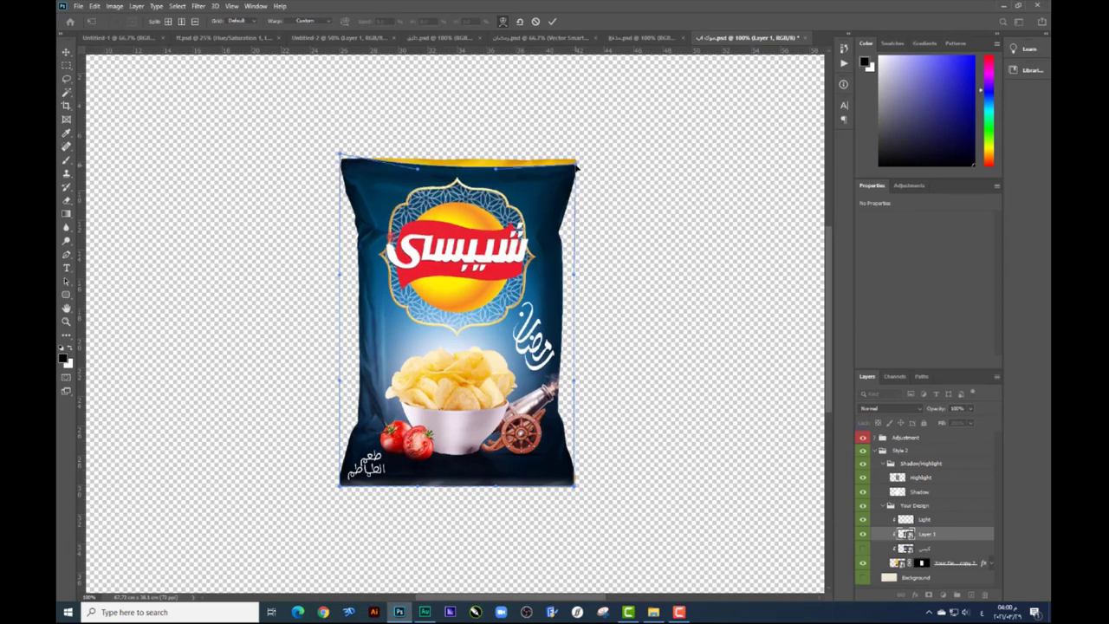
left_click_drag(494, 167, 430, 172)
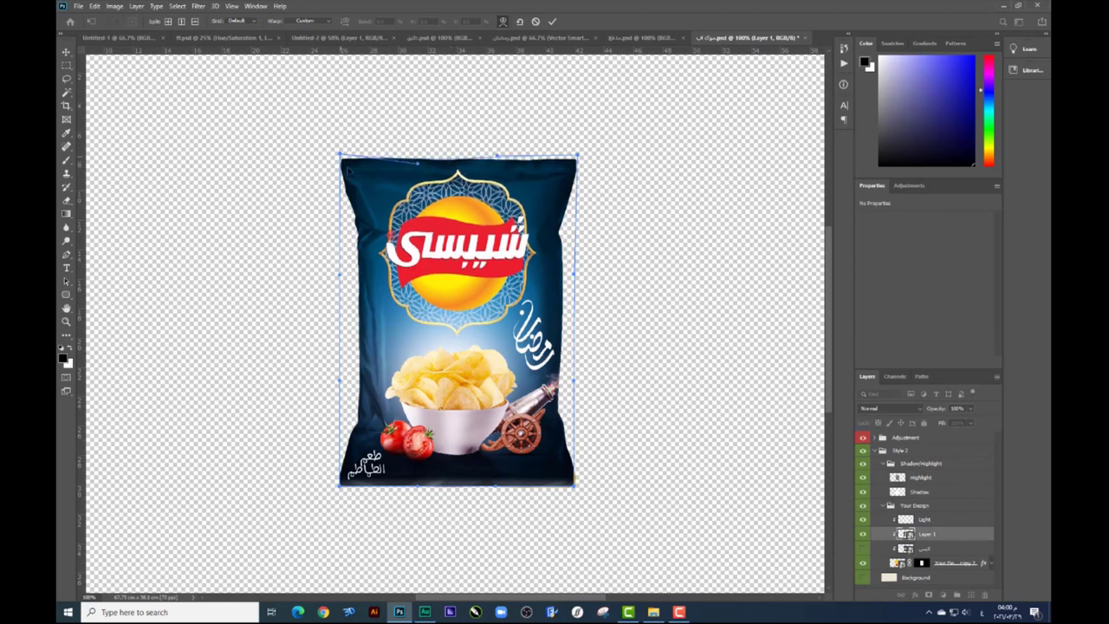
left_click_drag(553, 370, 544, 373)
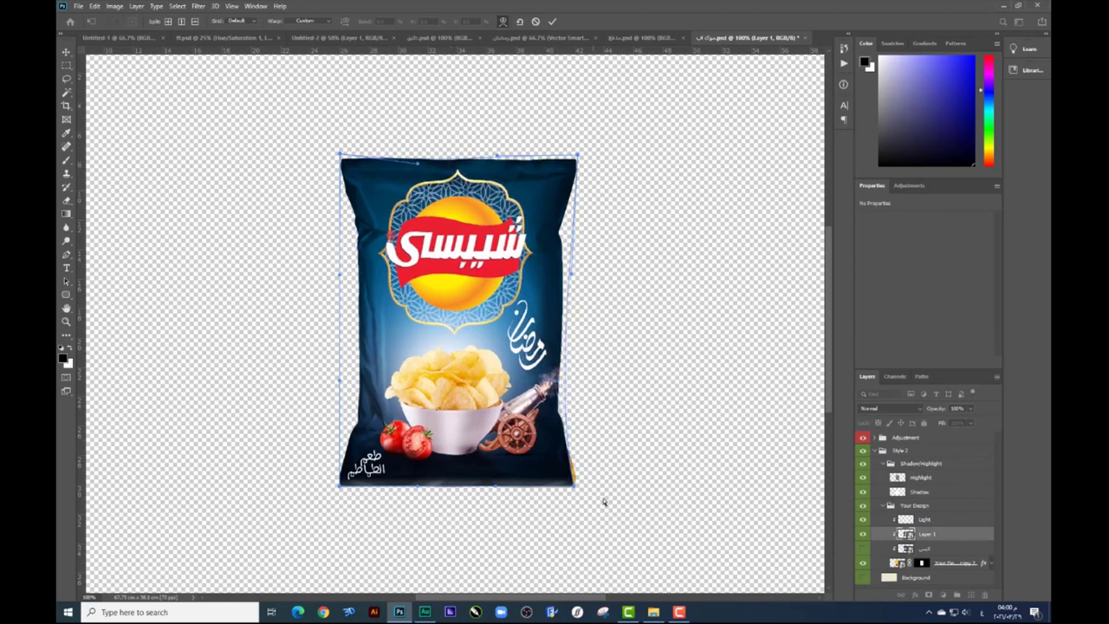
left_click_drag(575, 489, 580, 488)
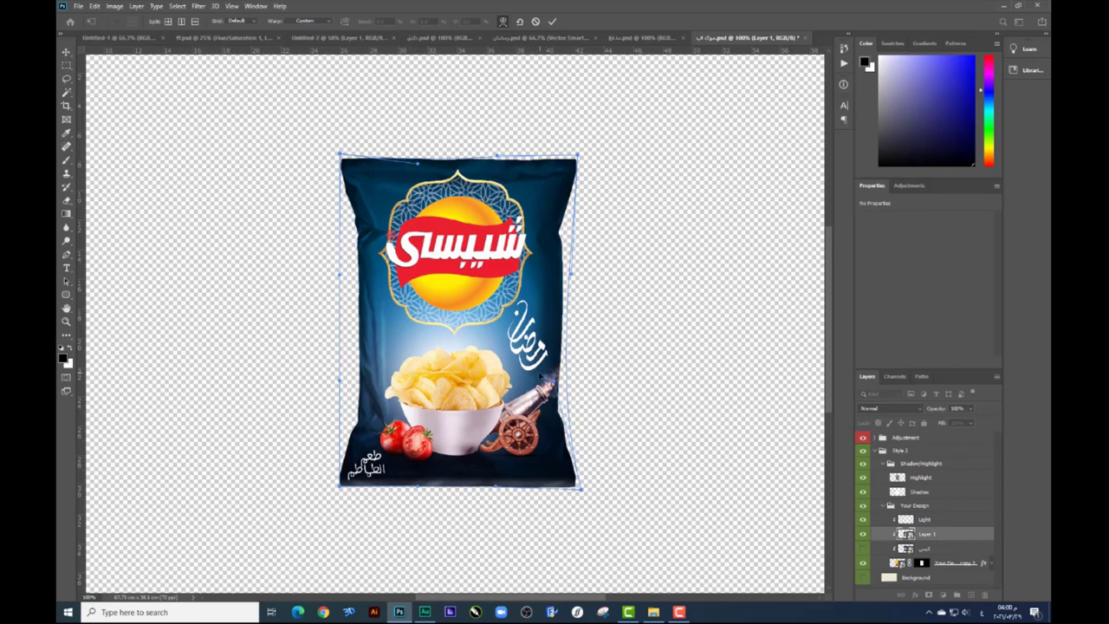
left_click_drag(538, 376, 535, 375)
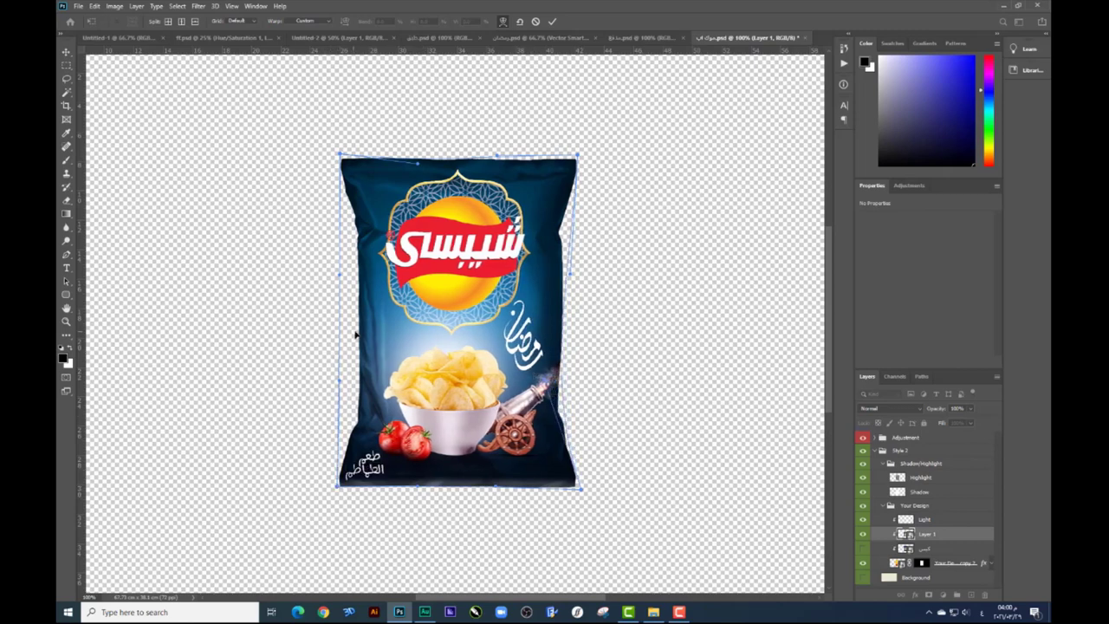
left_click_drag(355, 334, 361, 335)
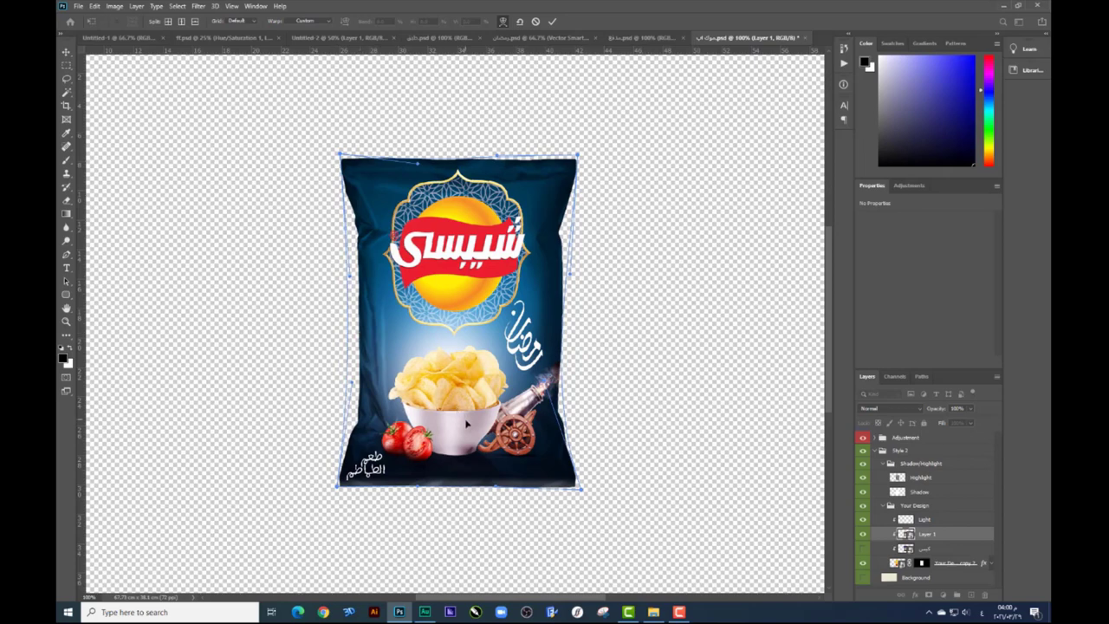
left_click_drag(466, 423, 460, 370)
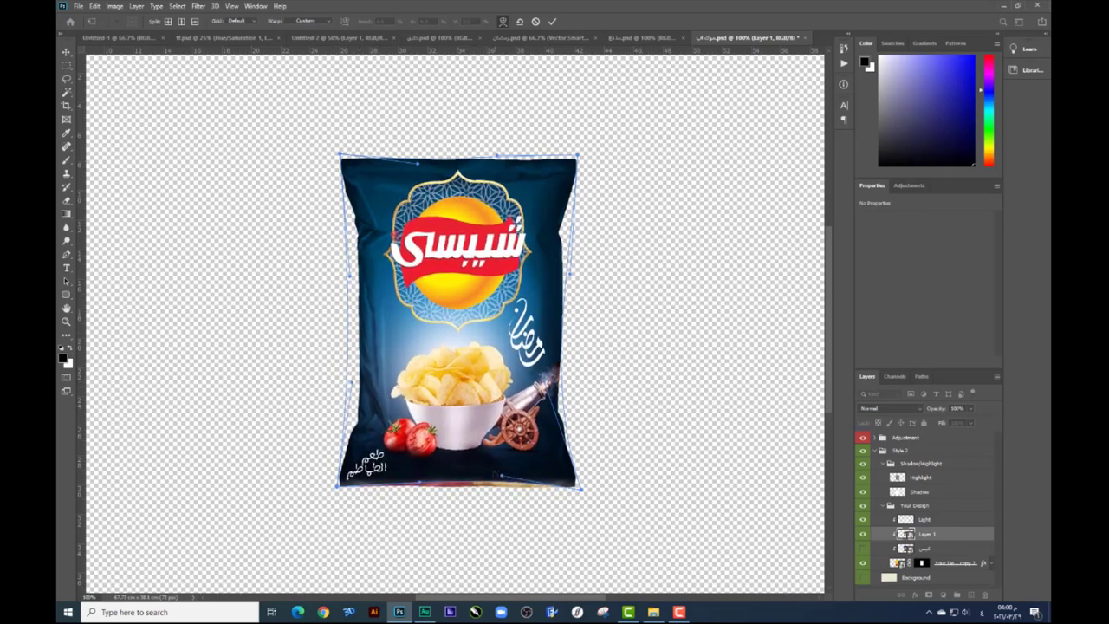
left_click_drag(475, 478, 474, 487)
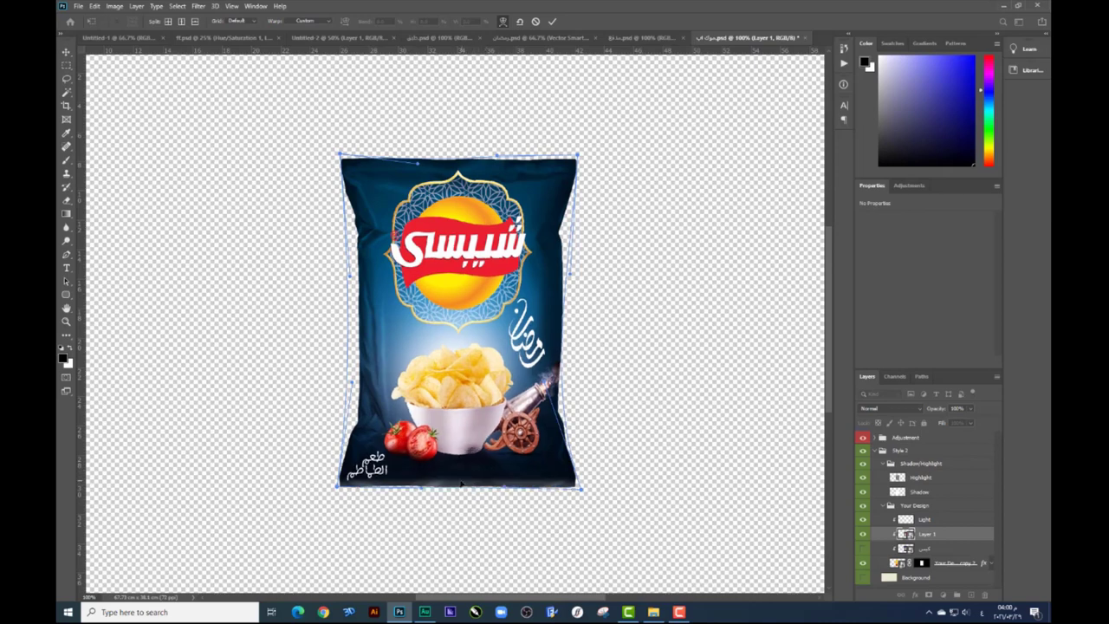
key("Return")
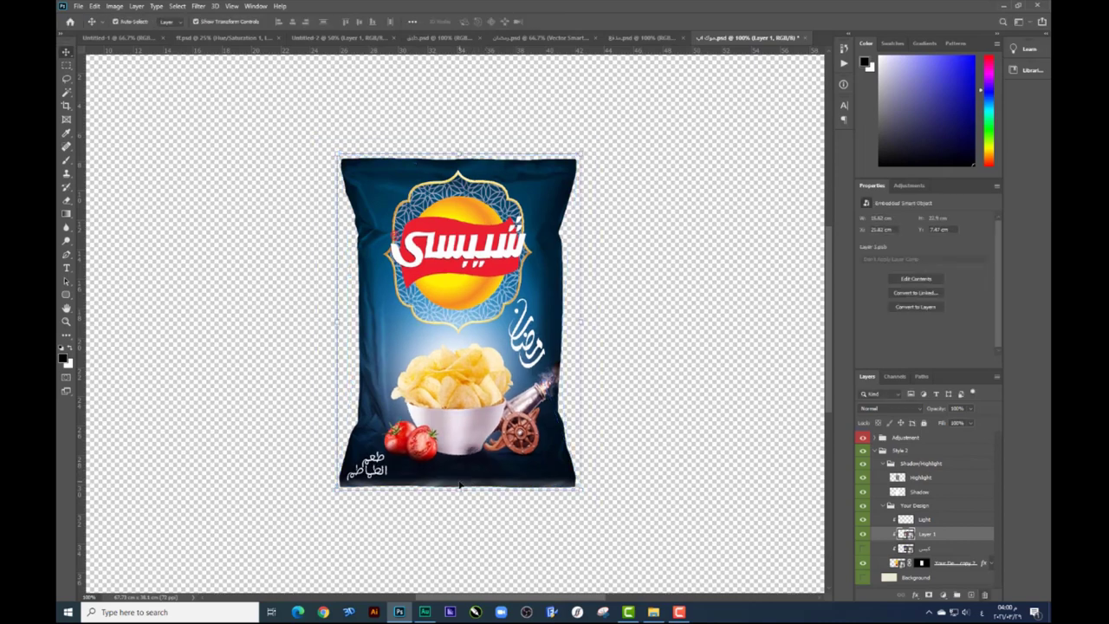
Merge the Adjustment group into one layer and drop the chips bag into the arches scene
key("ctrl+minus")
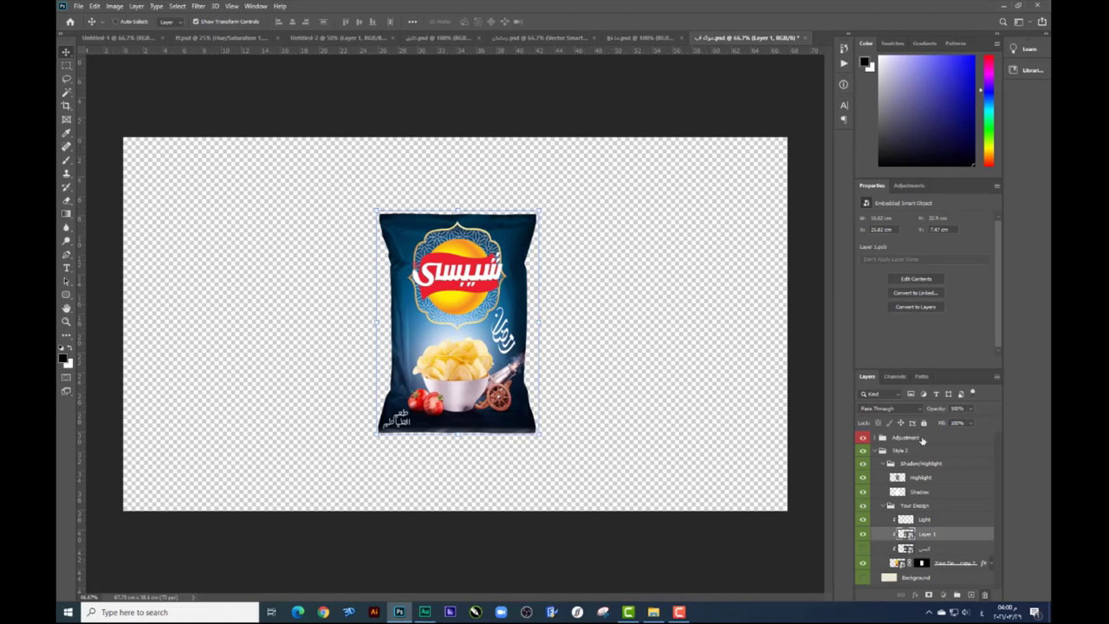
left_click(921, 438)
key("ctrl+e")
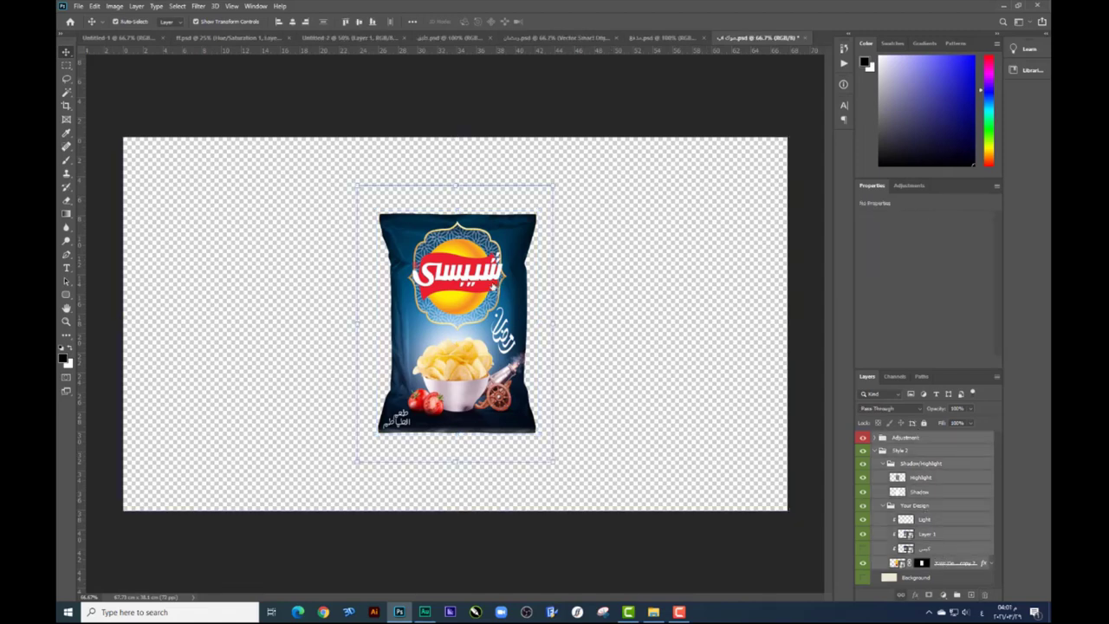
mouse_move(460, 271)
left_mouse_down()
mouse_move(513, 251)
mouse_move(344, 67)
left_mouse_up()
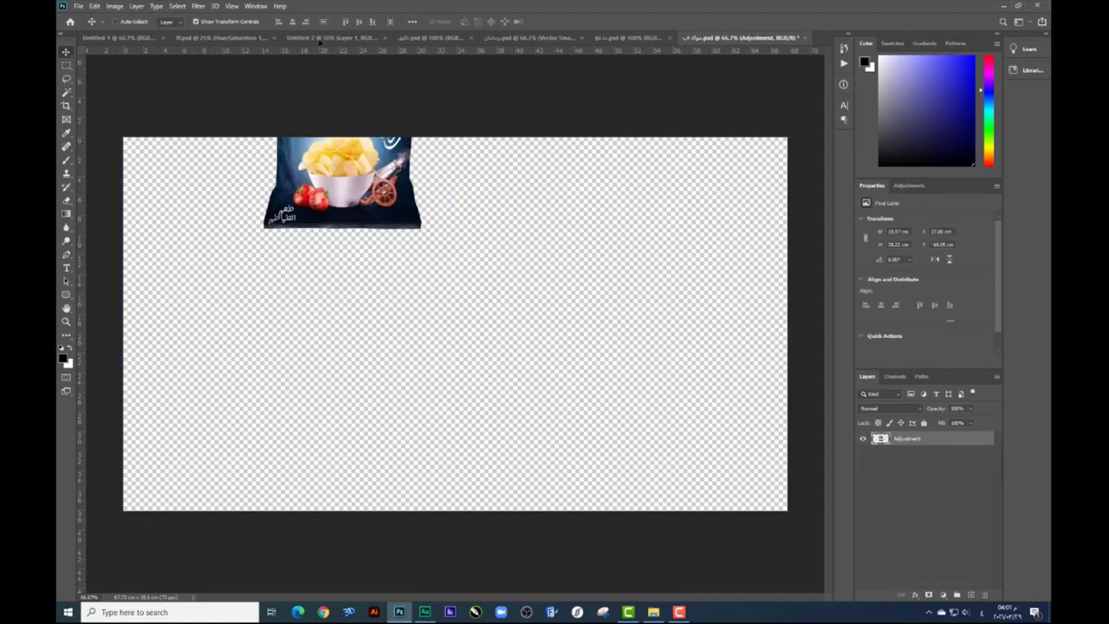
left_click(316, 39)
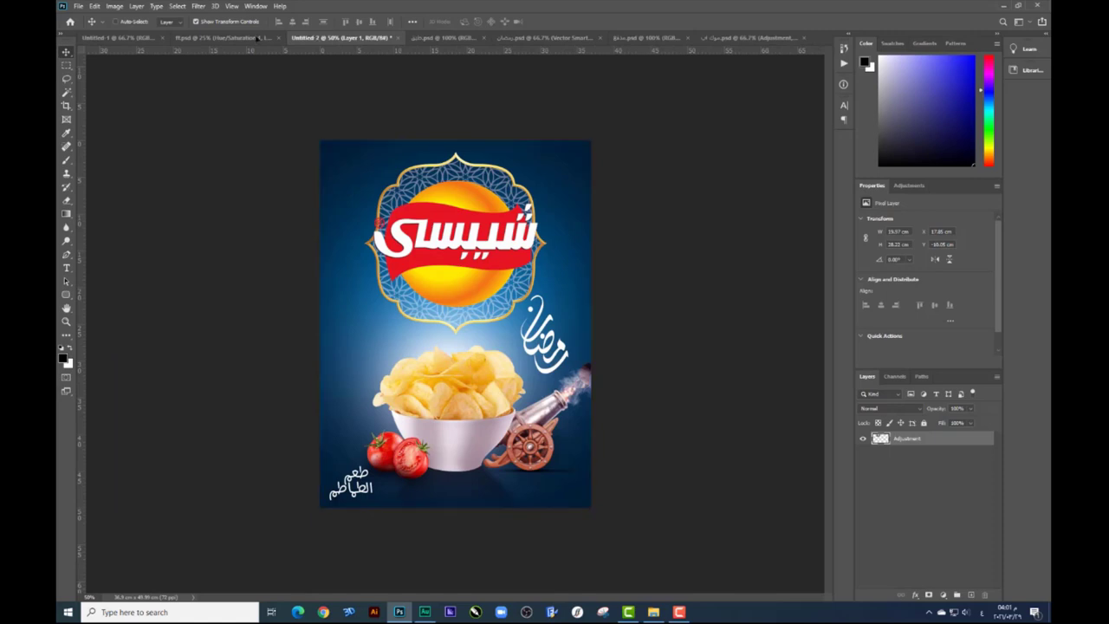
left_click_drag(262, 38, 520, 316)
left_click(571, 292)
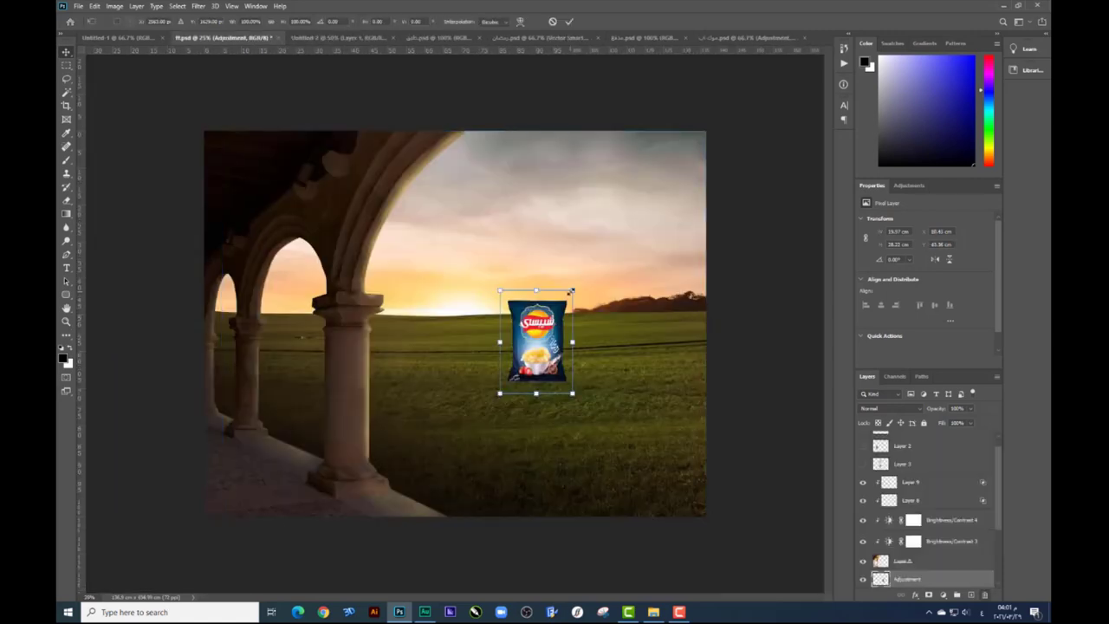
key("Return")
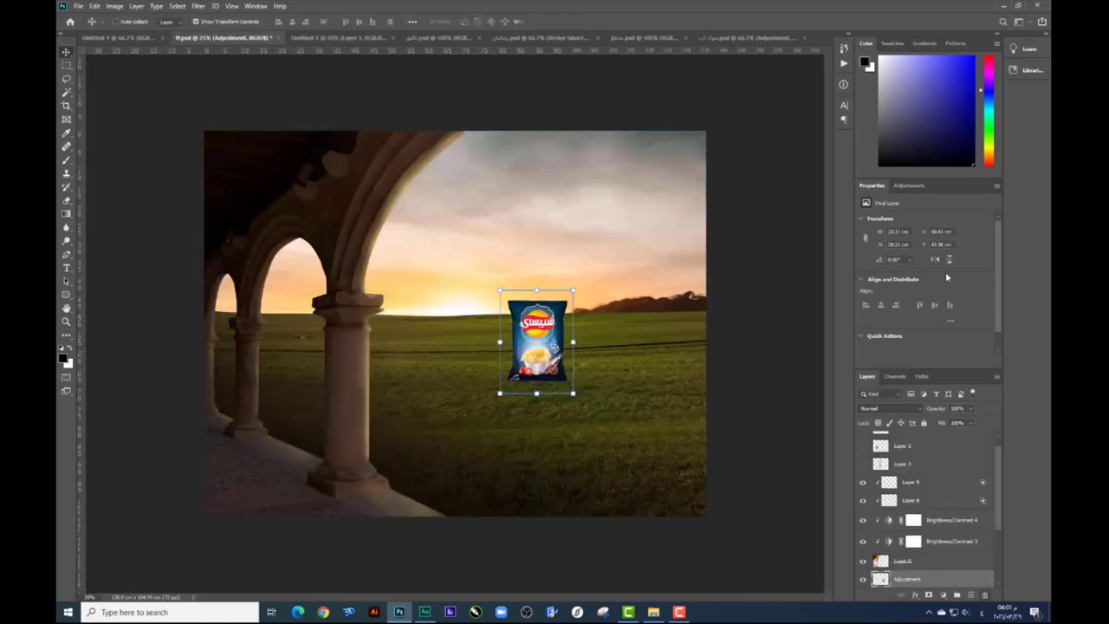
Convert the bag to a smart object and enlarge it, raising it slightly
right_click(913, 577)
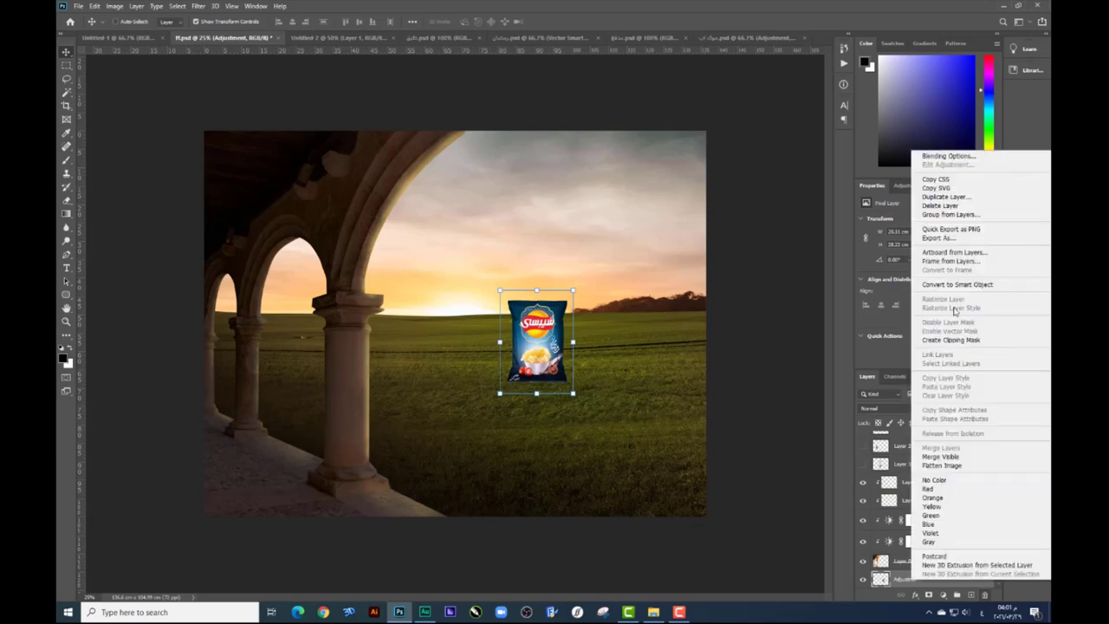
left_click(956, 284)
key("ctrl+t")
left_click_drag(572, 291, 634, 196)
left_click_drag(598, 329, 599, 305)
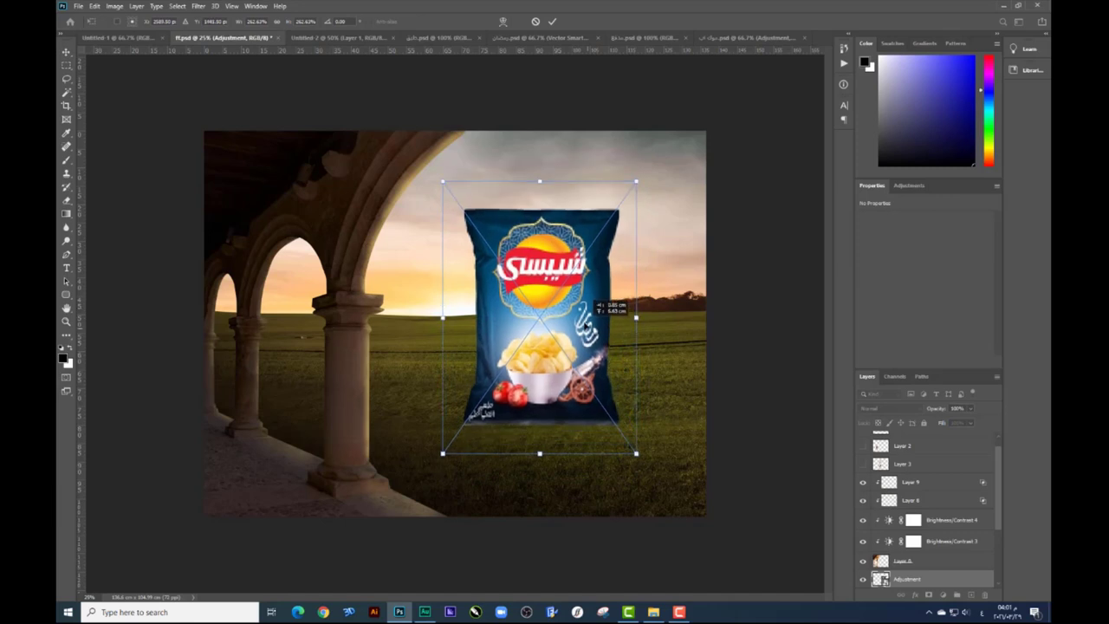
key("Return")
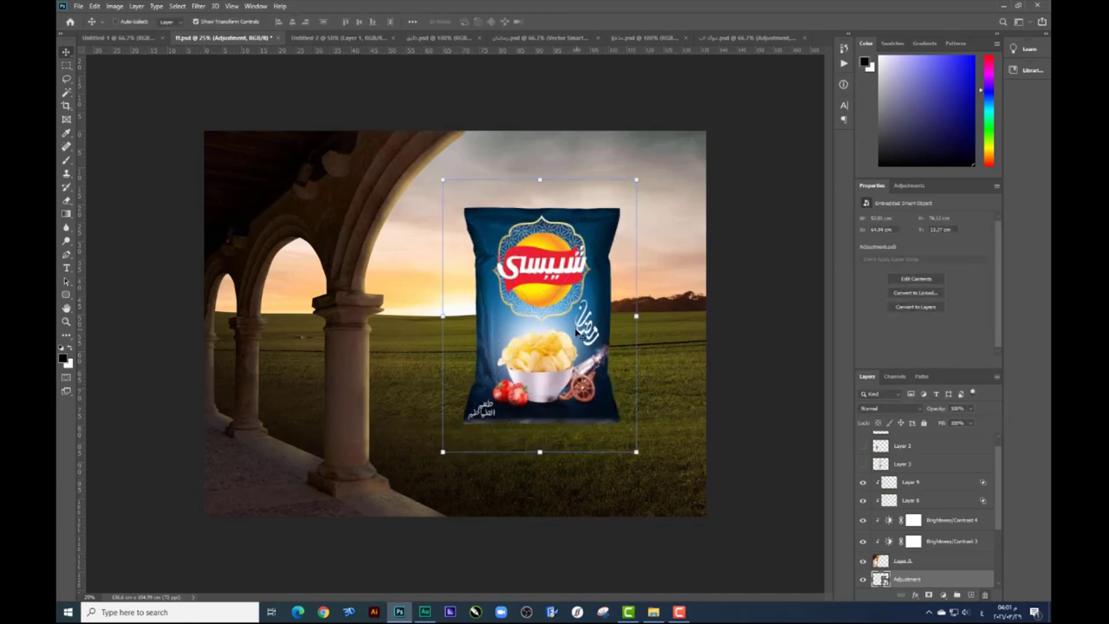
Nudge the bag slightly left and duplicate it as 'Adjustment copy'
left_click(579, 331)
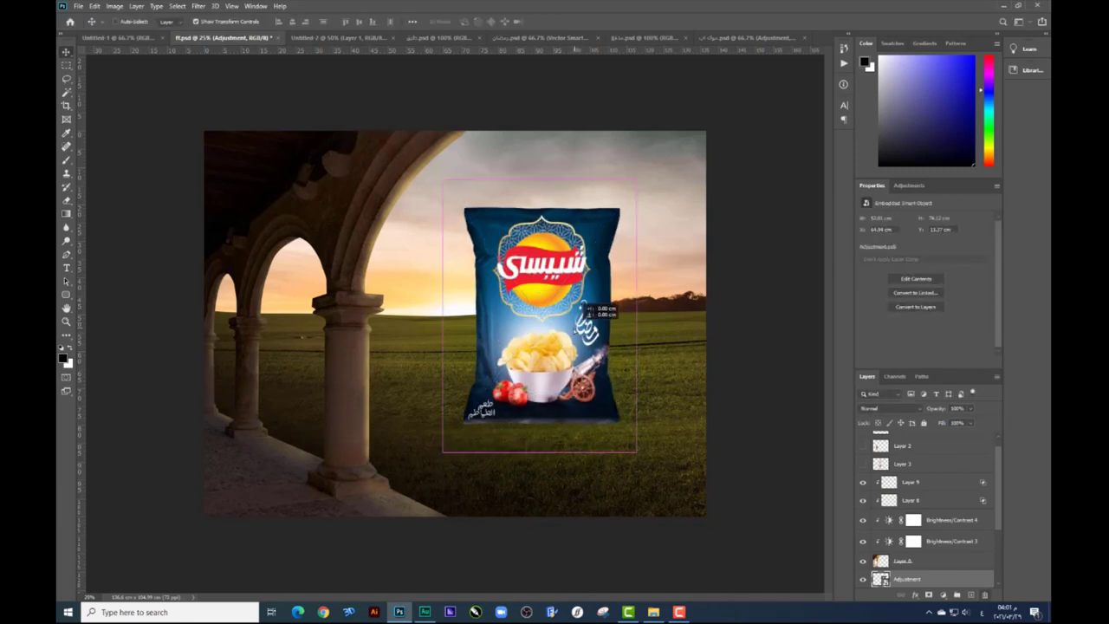
left_click_drag(586, 309, 583, 309)
key("ctrl+j")
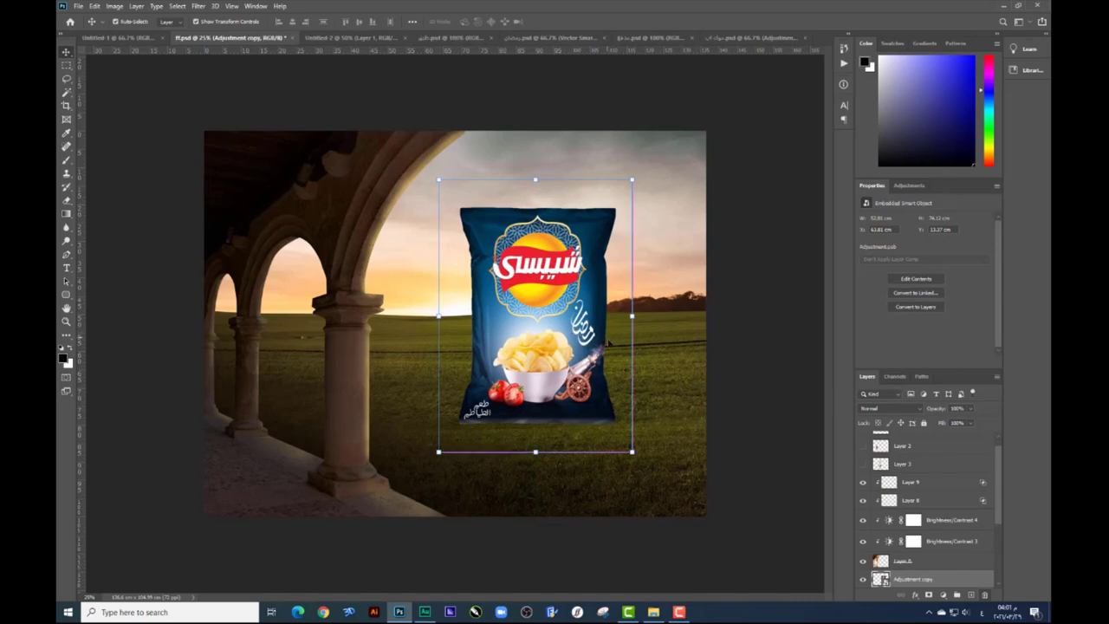
scroll(917, 571, "down", 2)
left_click(910, 561)
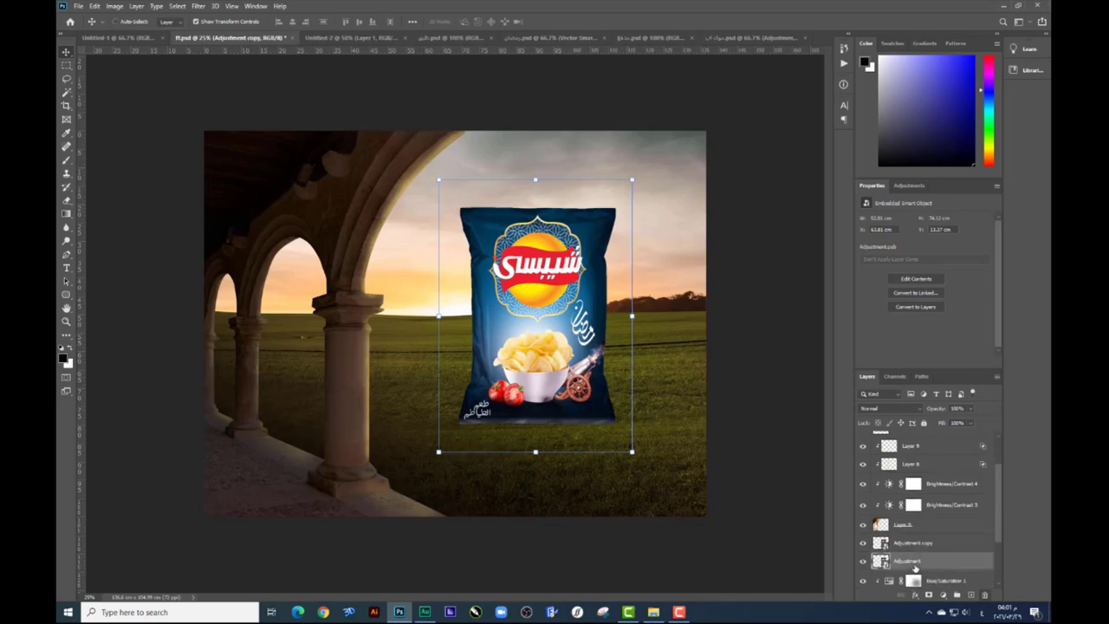
Place a small chips packet on each side of the big bag, nudging them into position
mouse_move(633, 179)
left_mouse_down()
mouse_move(684, 263)
mouse_move(656, 335)
left_mouse_up()
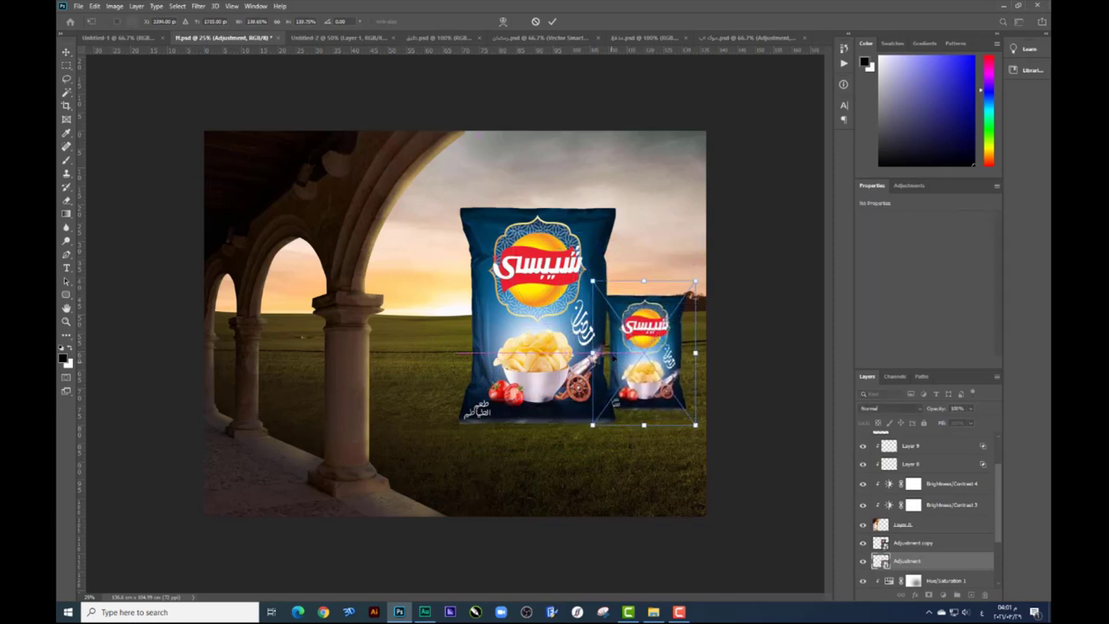
left_click_drag(612, 356, 614, 355)
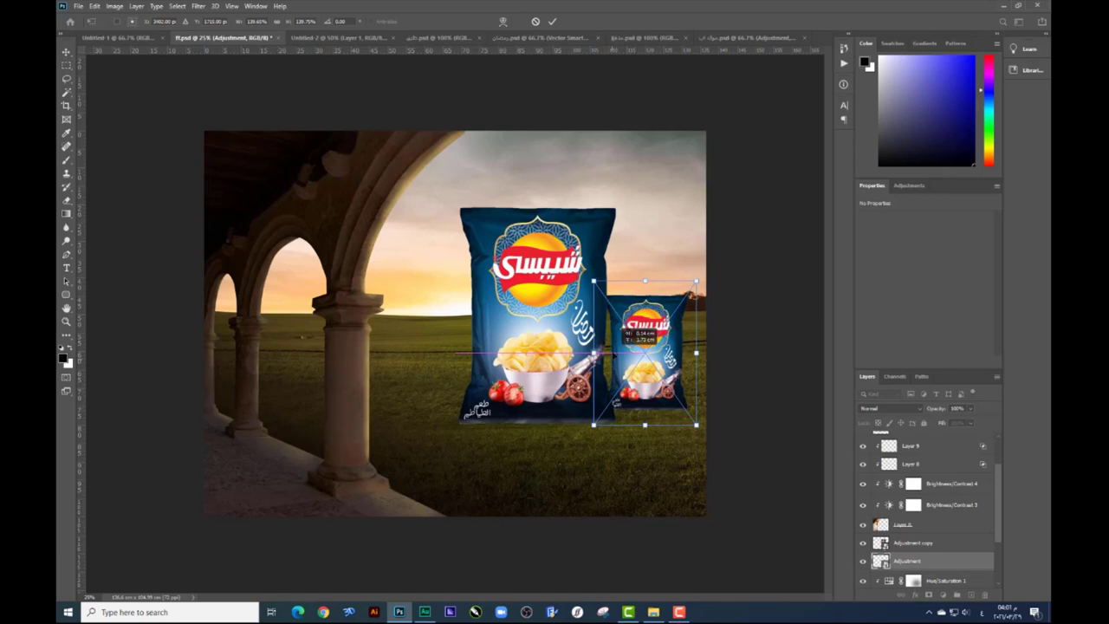
key("Return")
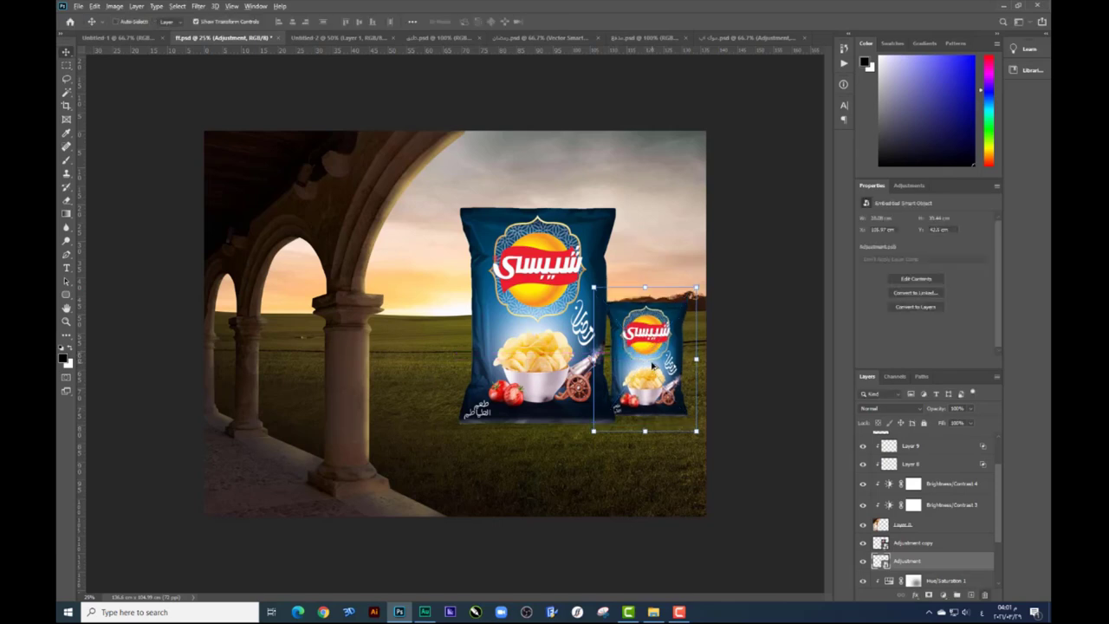
left_click_drag(648, 366, 425, 367)
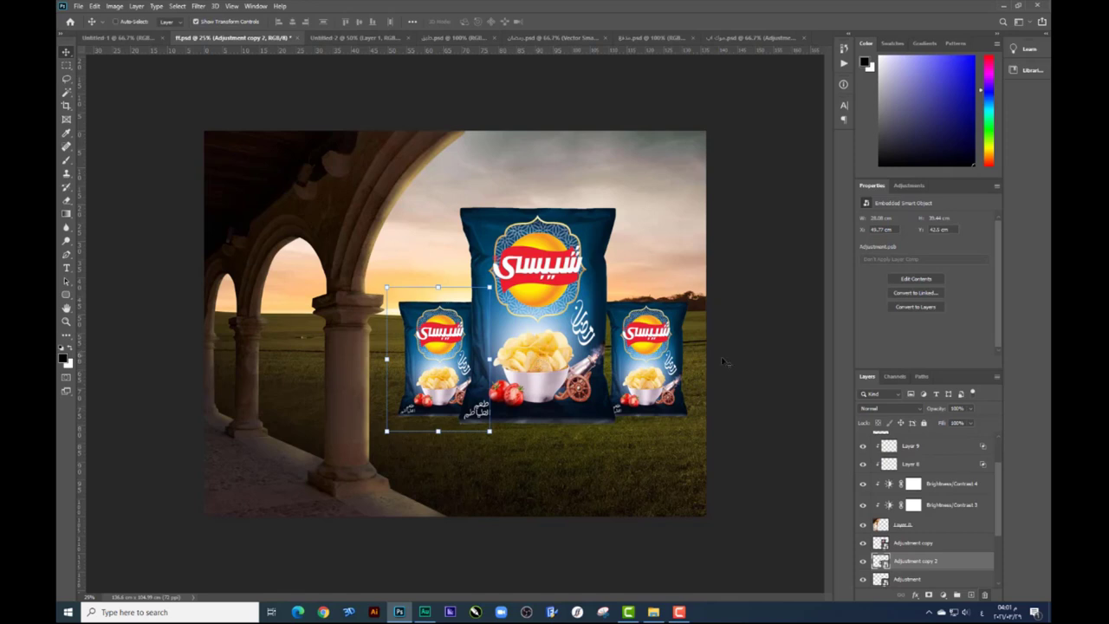
left_click_drag(497, 342, 478, 342)
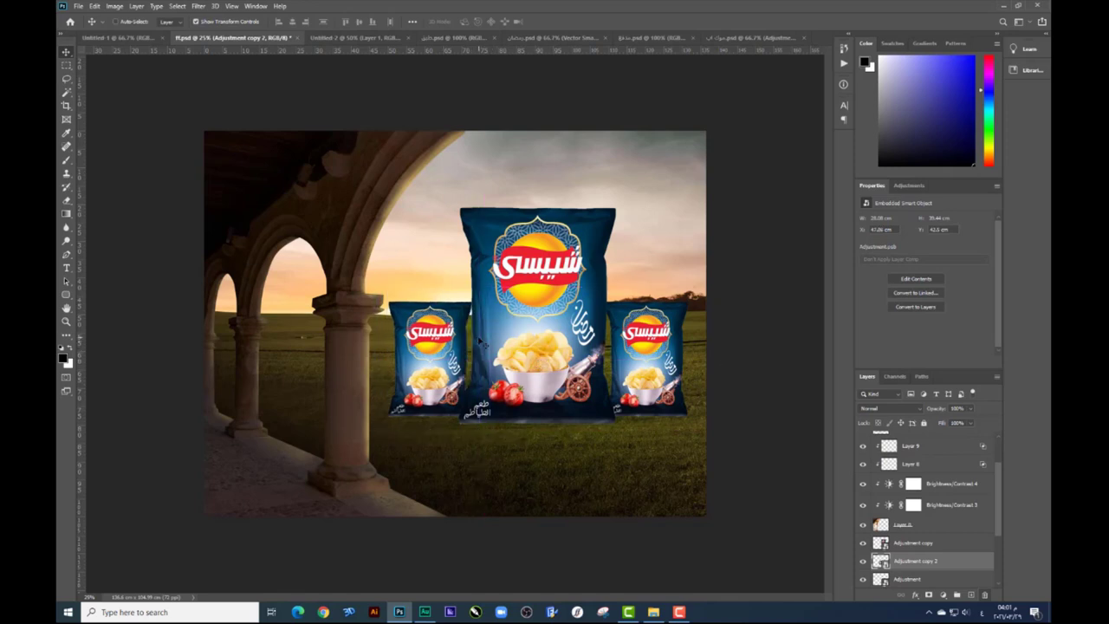
key("Right")
key("Right")
key("Right")
key("Right")
key("Right")
key("Right")
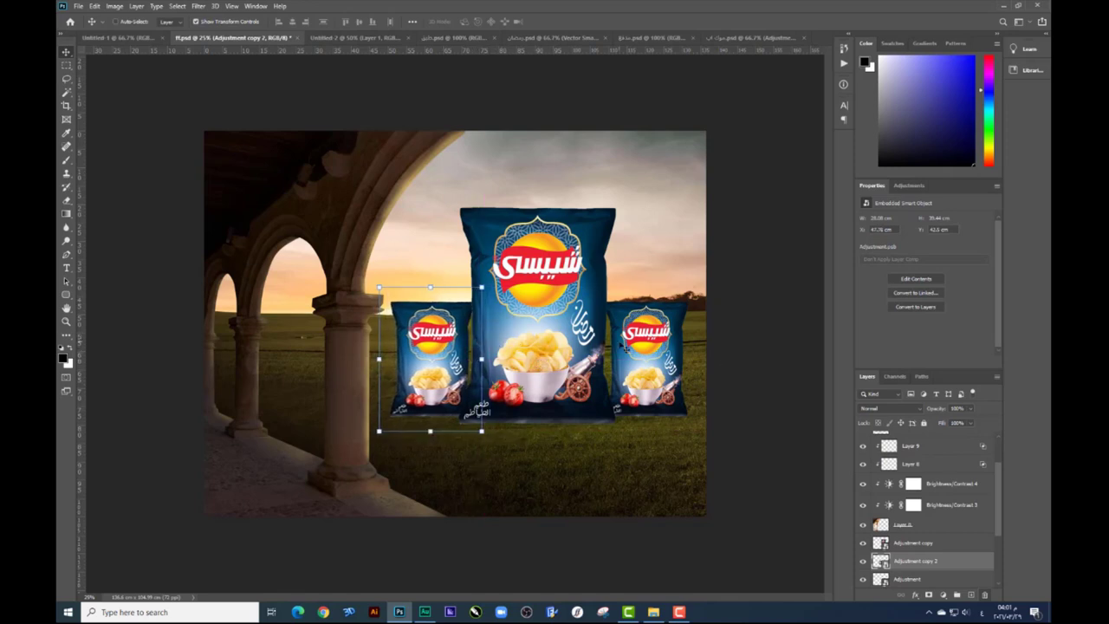
key("Right")
key("Right")
Select both small packets and nudge them slightly left and down
right_click(632, 346)
left_click(658, 388, "shift")
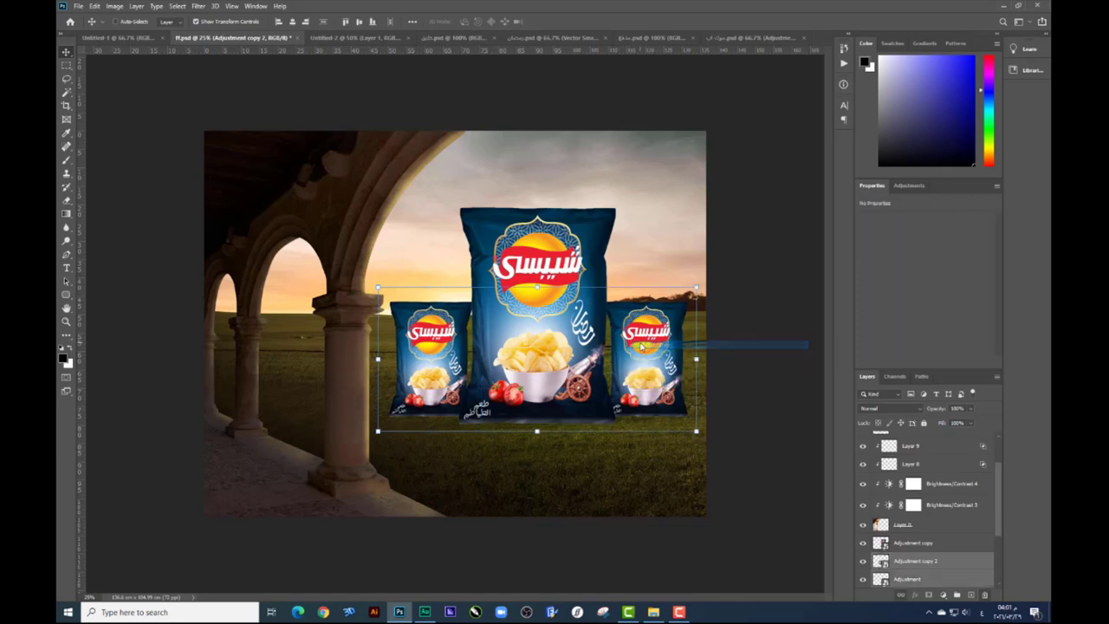
key("Left")
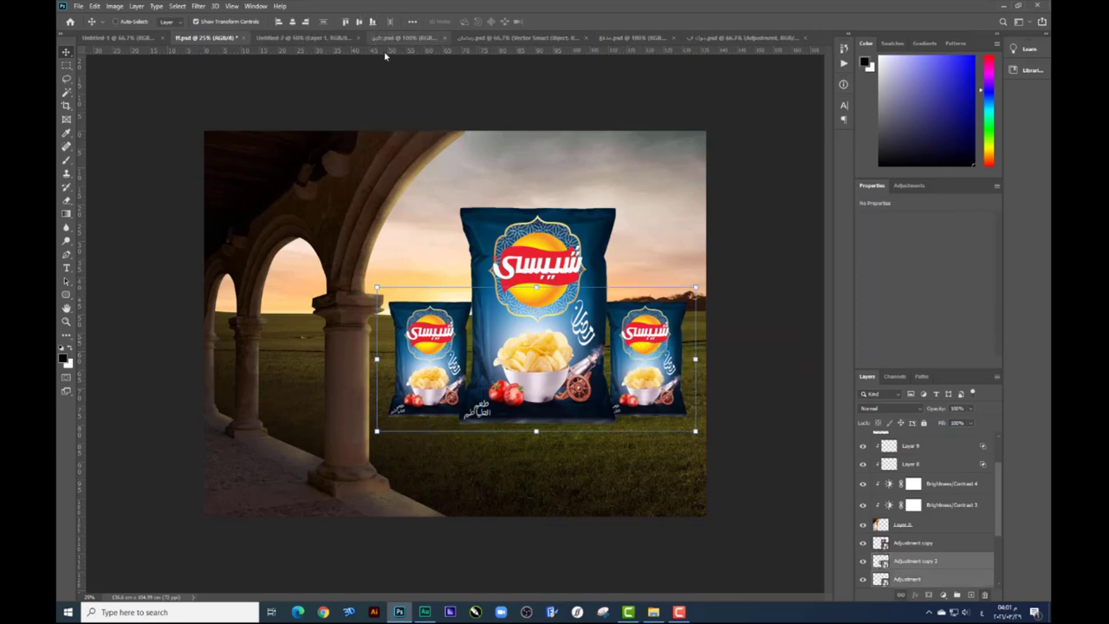
key("Down")
key("Down")
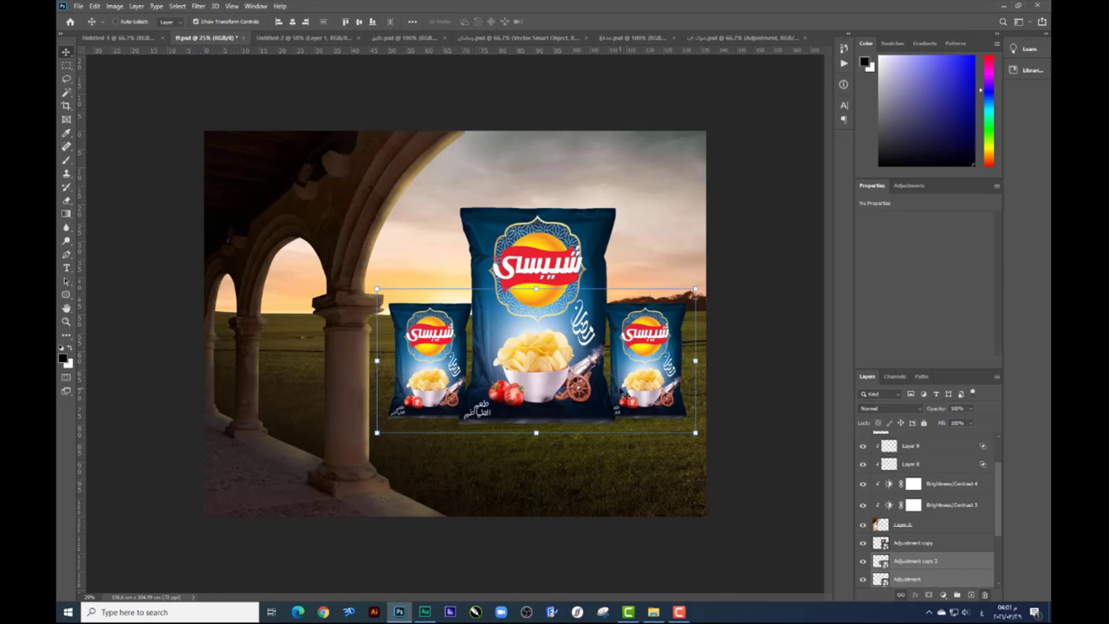
Select all three packets, scale them slightly smaller and reposition them
right_click(582, 338)
left_click(623, 349)
left_click_drag(695, 451, 705, 433)
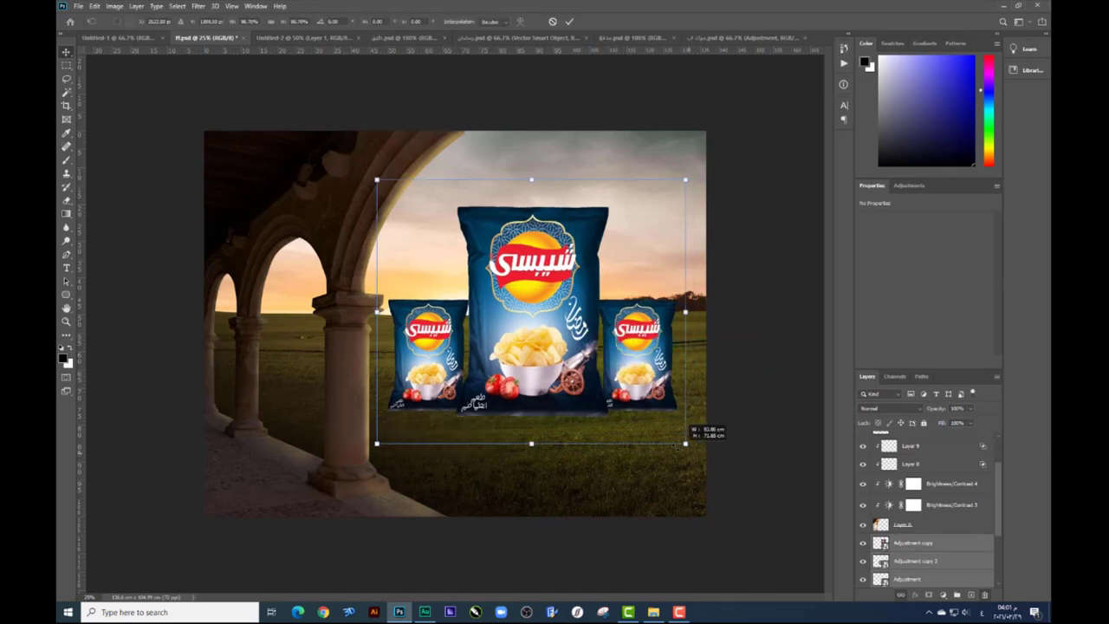
left_click_drag(674, 376, 659, 373)
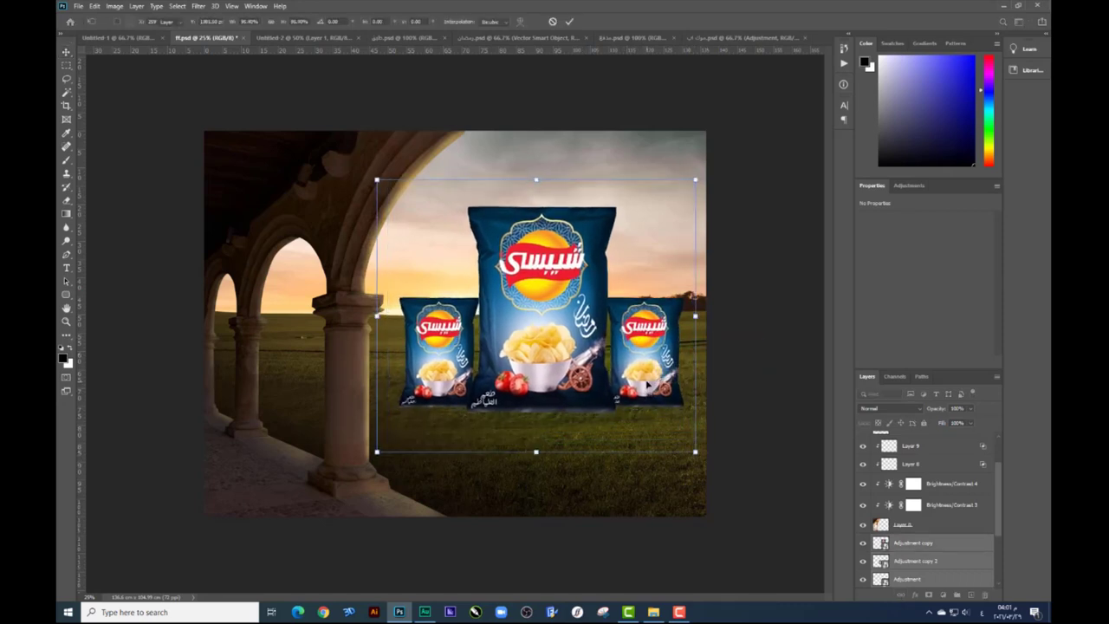
key("Return")
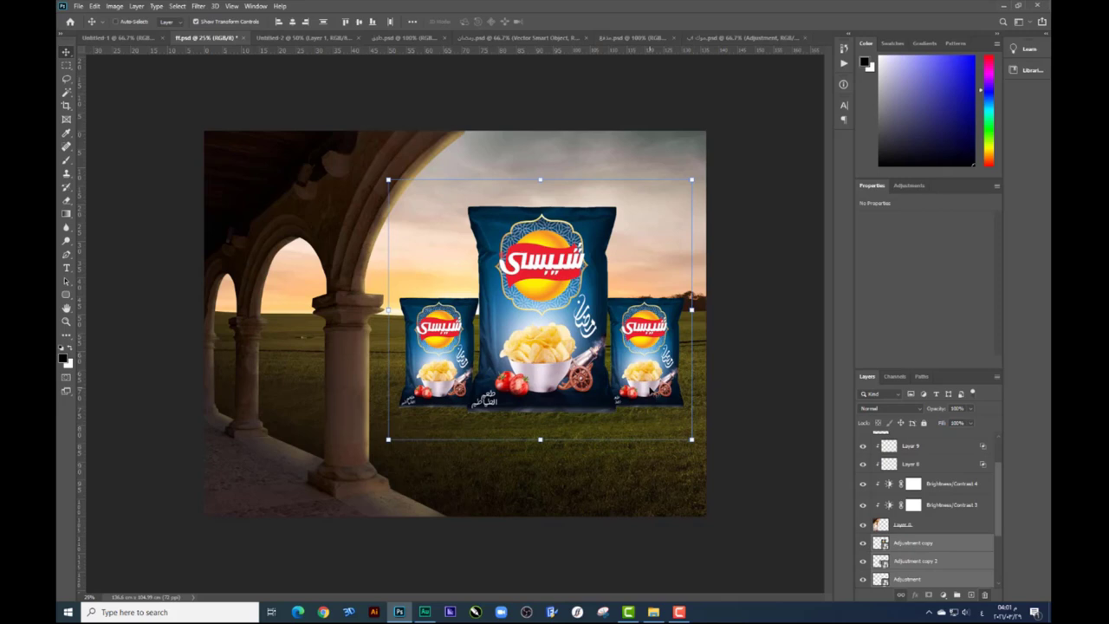
Duplicate the three packets into a new layer
right_click(583, 300)
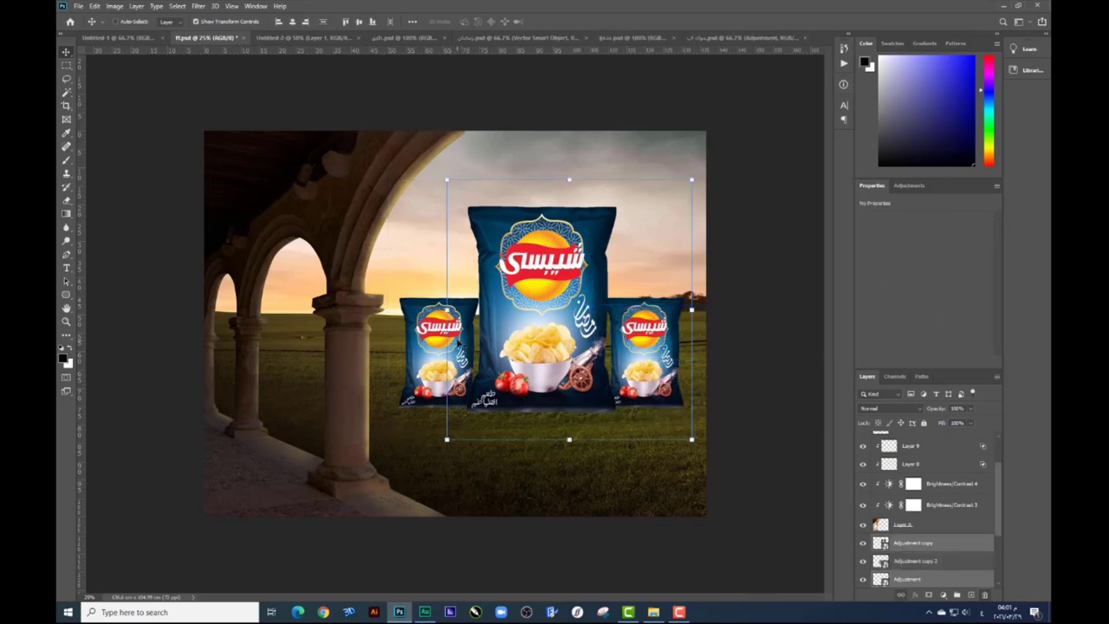
left_click(624, 312)
left_click_drag(617, 332, 619, 368)
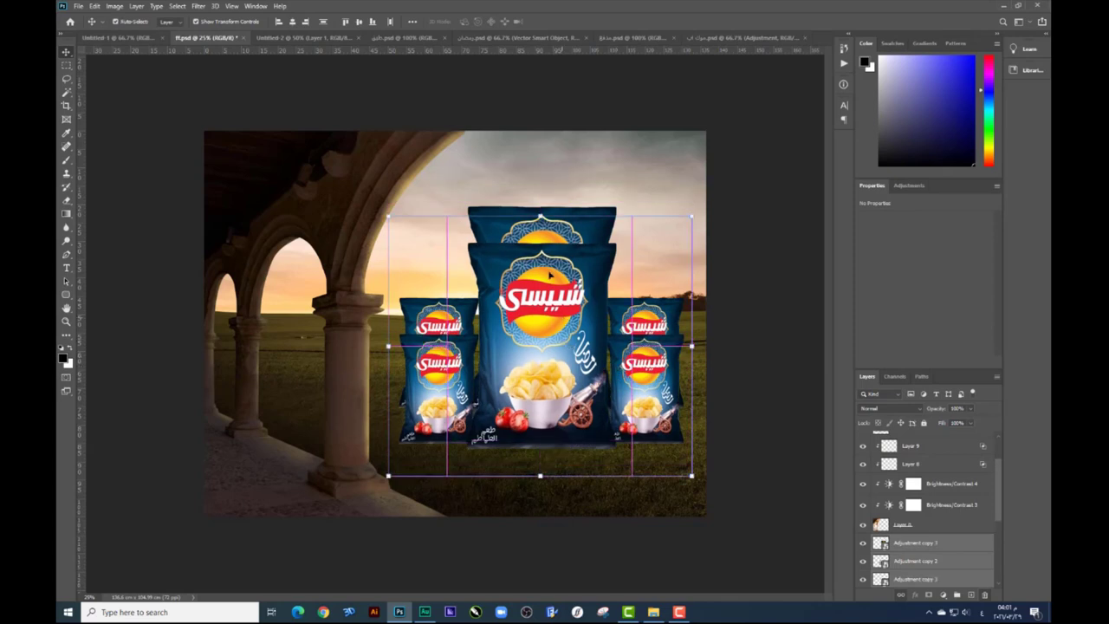
Move the duplicate layer below the bags, flip it upside down and stretch it into a reflection
left_click(916, 542)
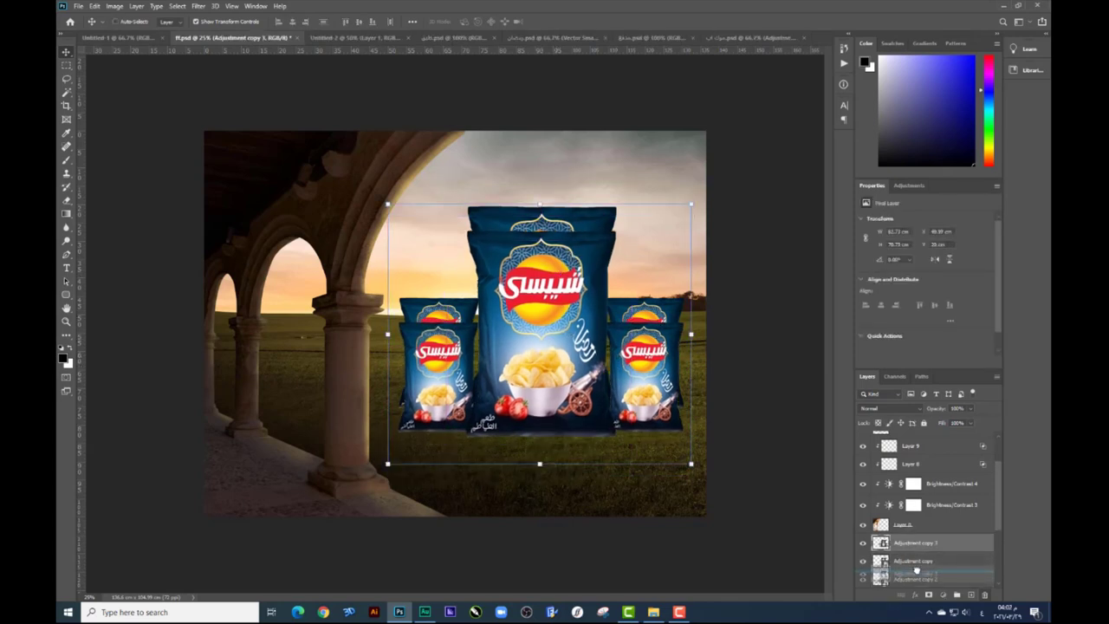
mouse_move(911, 542)
left_mouse_down()
mouse_move(909, 570)
mouse_move(918, 532)
left_mouse_up()
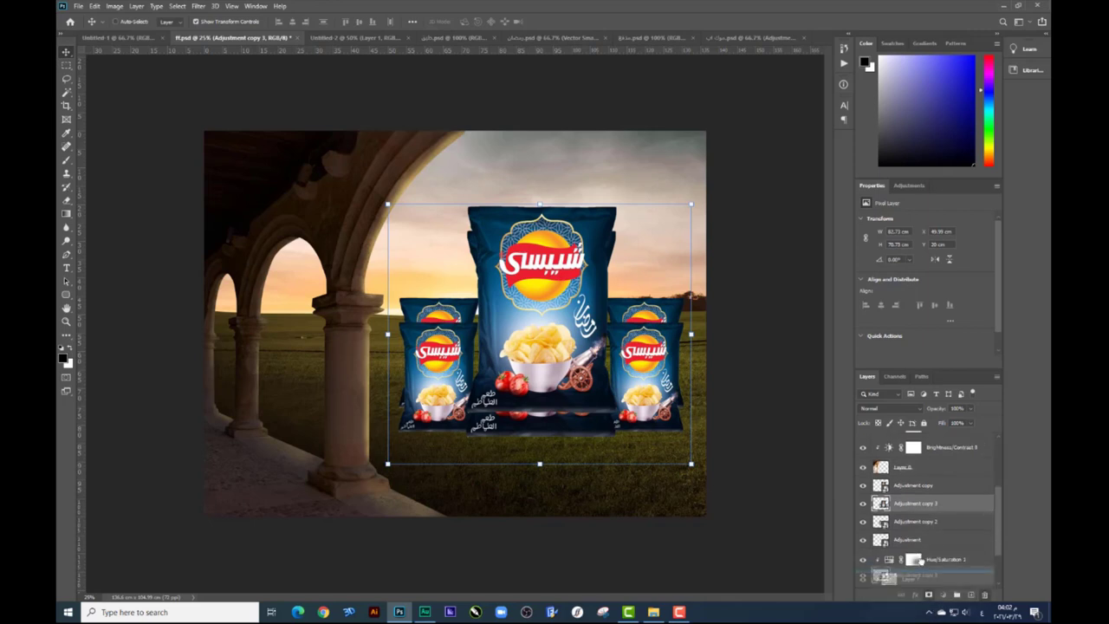
key("ctrl+t")
left_click_drag(540, 204, 539, 502)
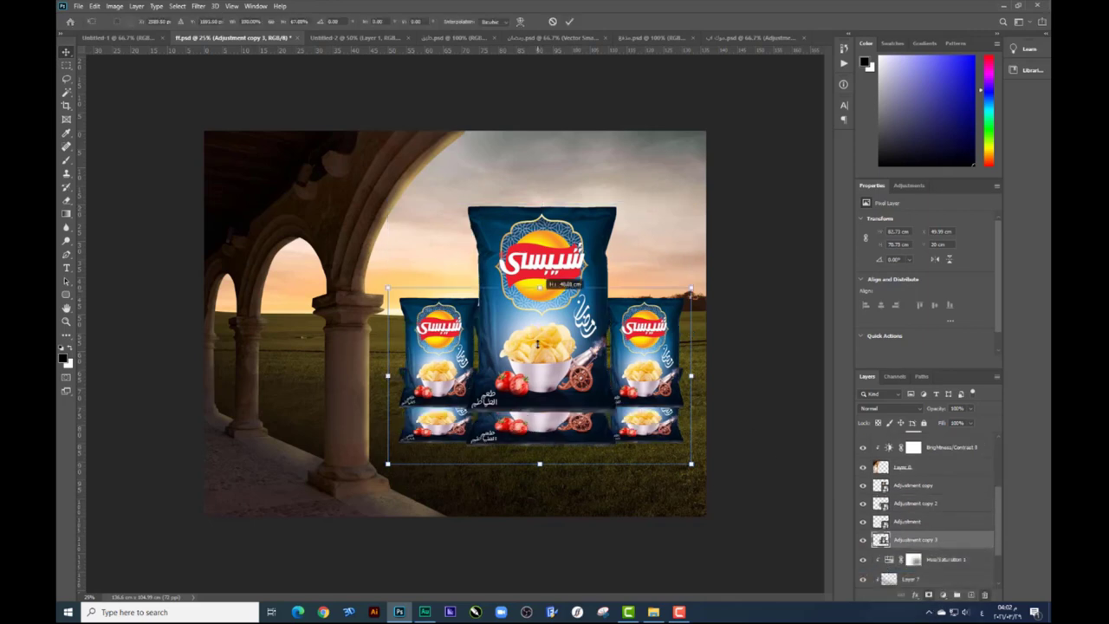
left_click_drag(540, 464, 540, 378)
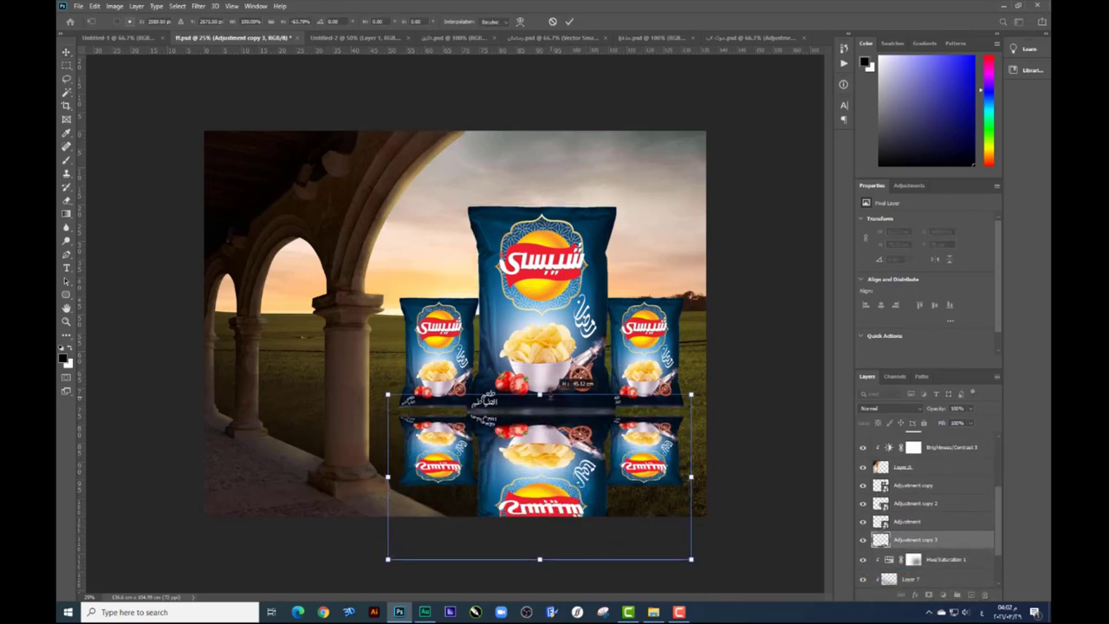
key("ctrl+minus")
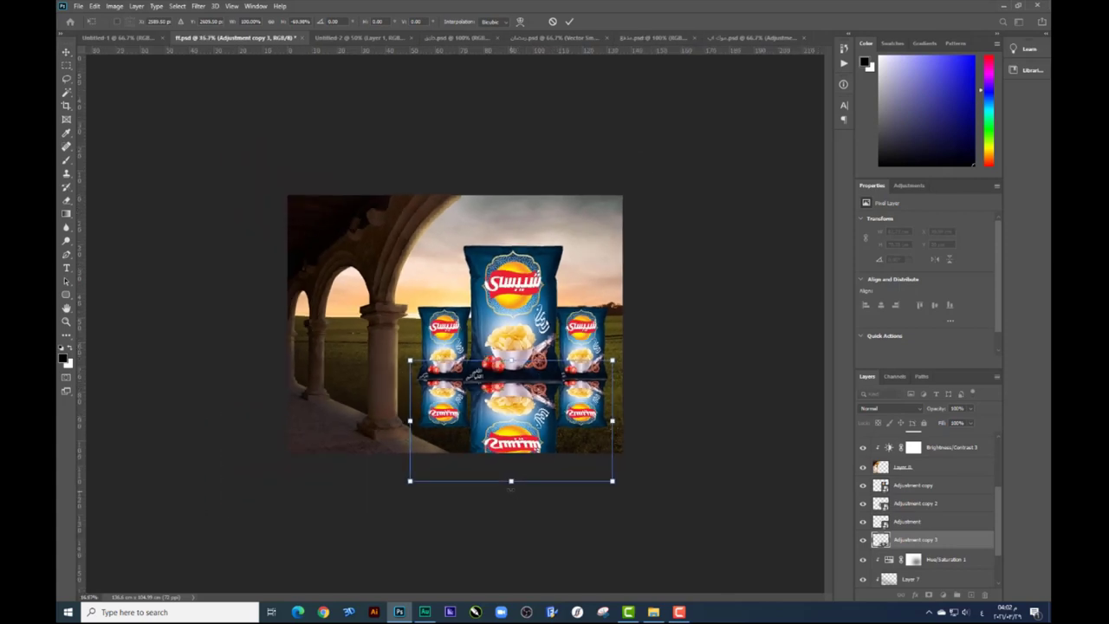
left_click_drag(510, 511, 511, 528)
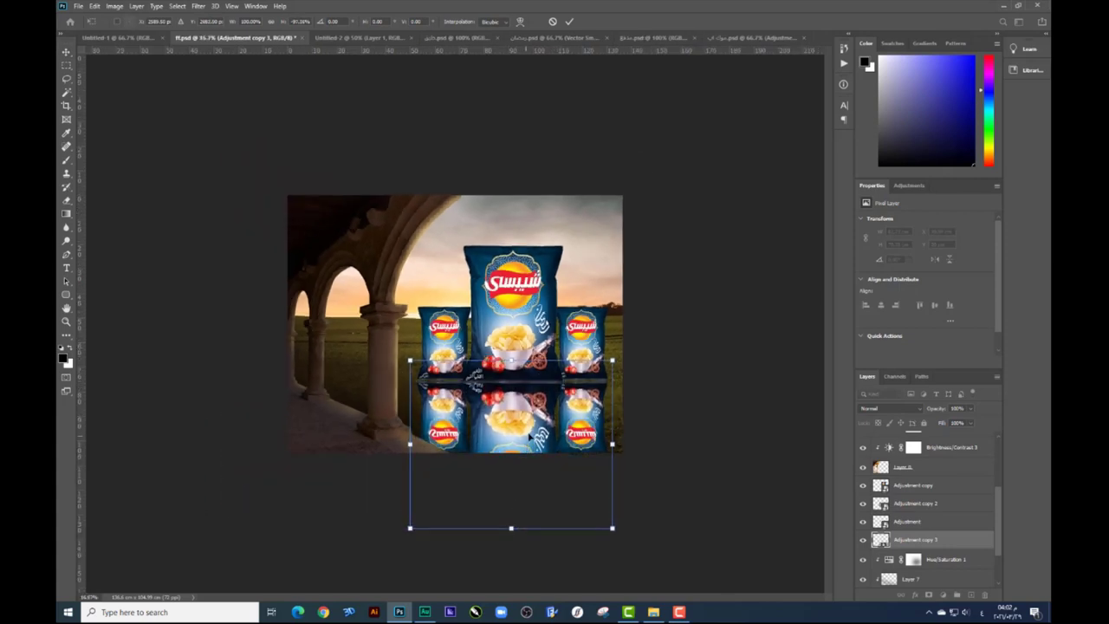
key("shift+Up")
key("shift+Up")
key("shift+Up")
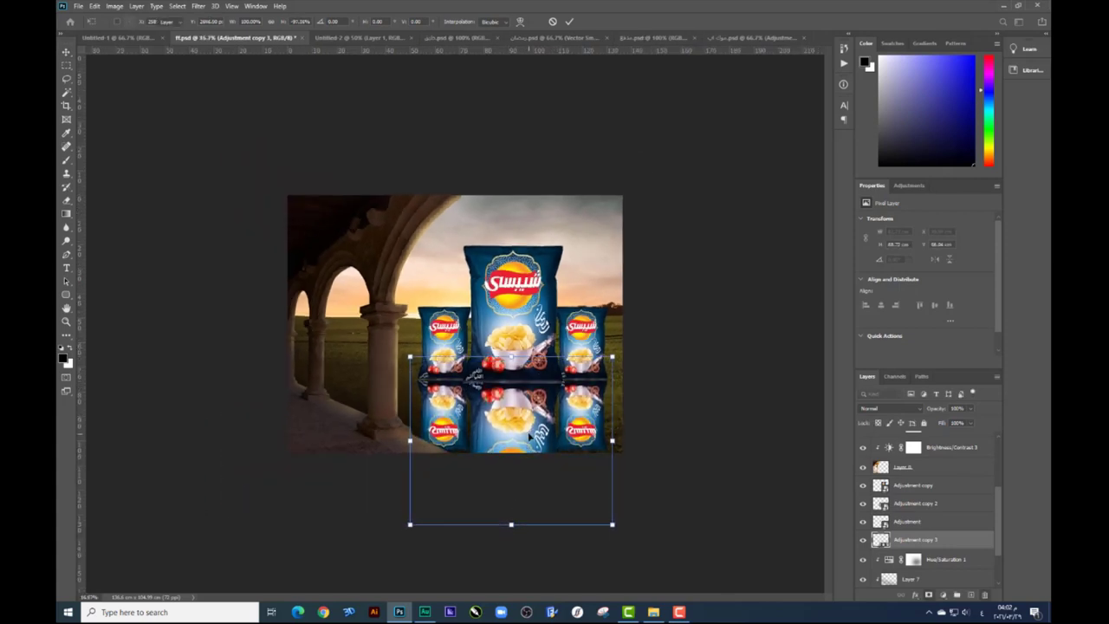
key("Return")
Darken the reflection to black with Hue/Saturation Lightness -100
key("ctrl+u")
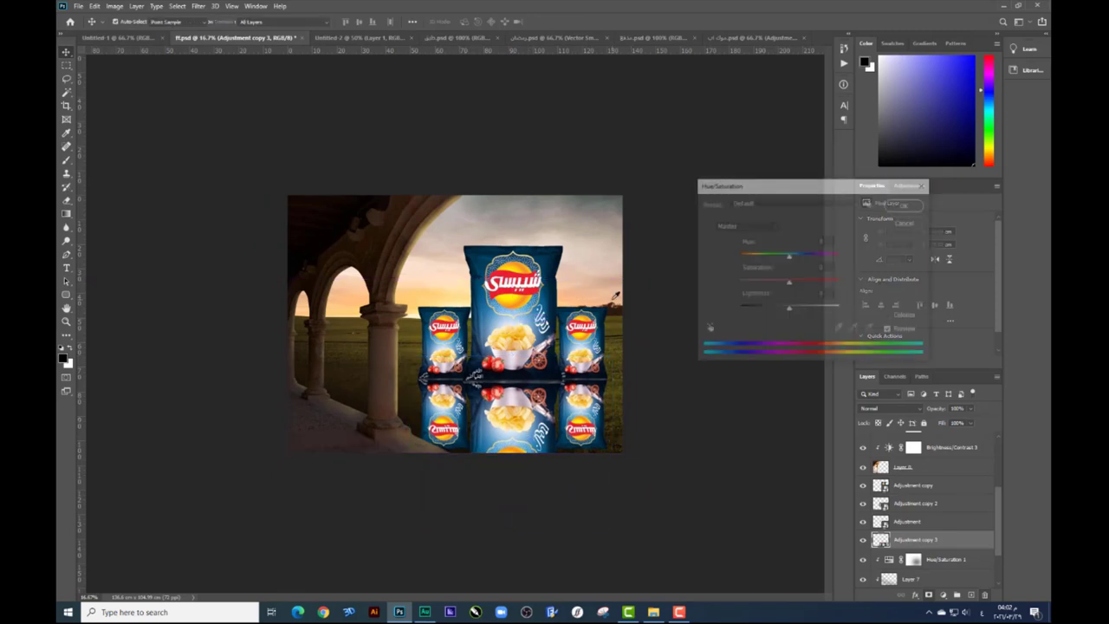
type("-100")
key("Return")
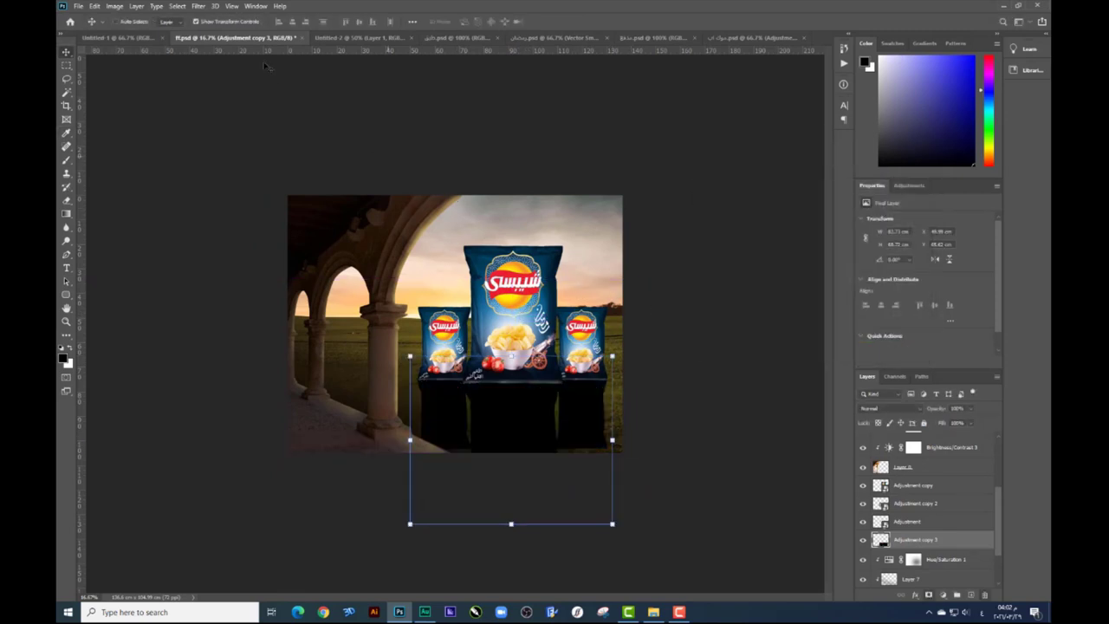
Soften the dark reflection with a Gaussian Blur
left_click(203, 8)
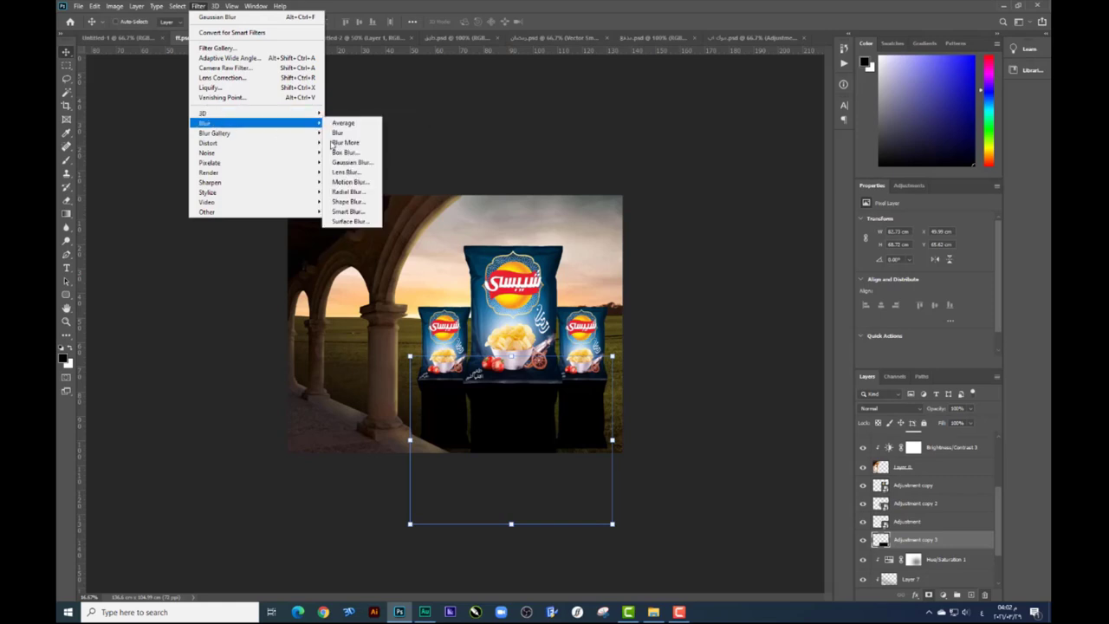
left_click(363, 169)
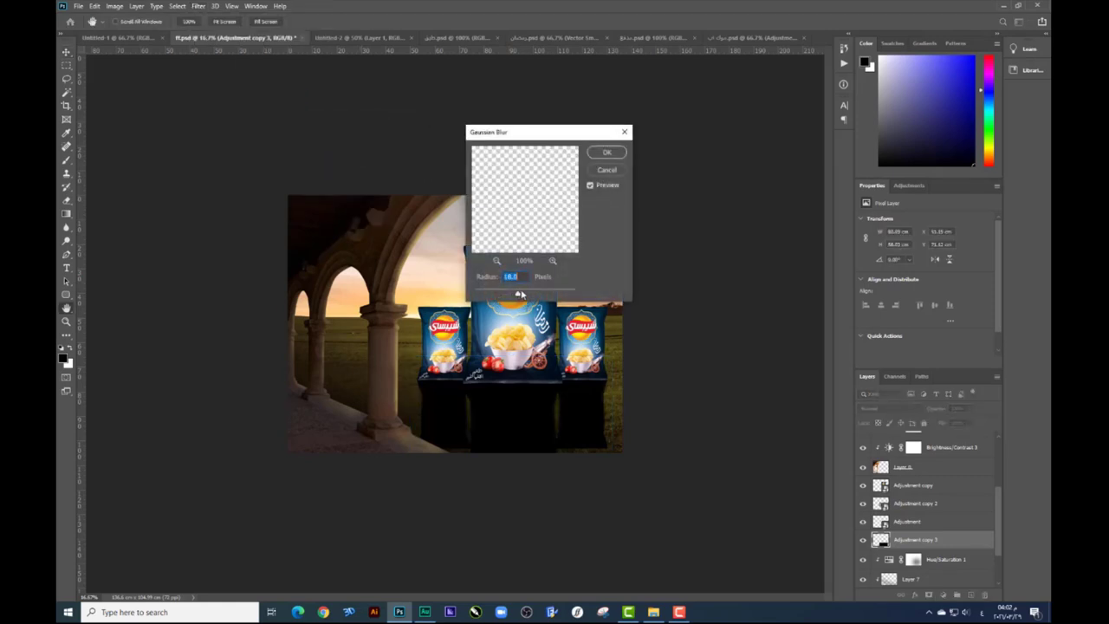
key("Return")
Erase parts of the reflection with the Eraser, adjusting the brush size along the way
left_click(66, 201)
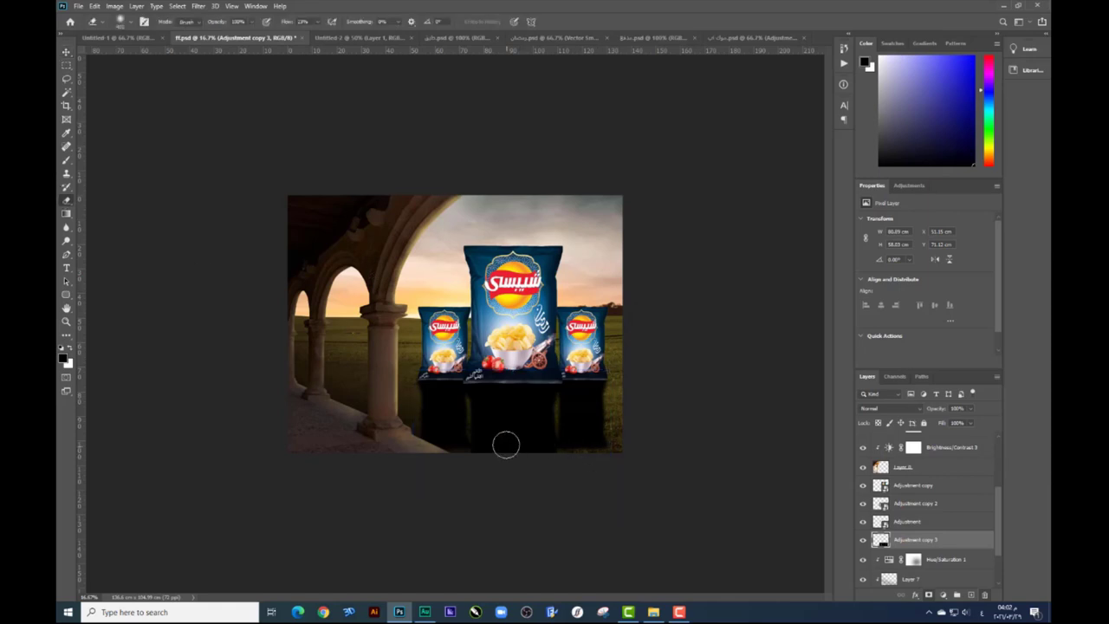
right_click(511, 433)
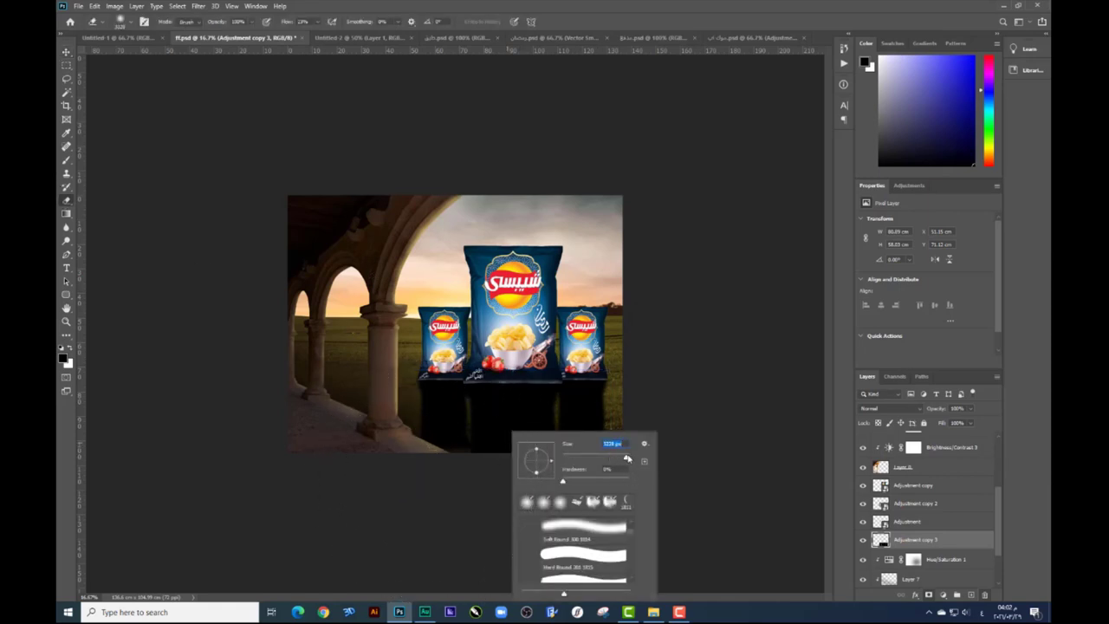
key("Return")
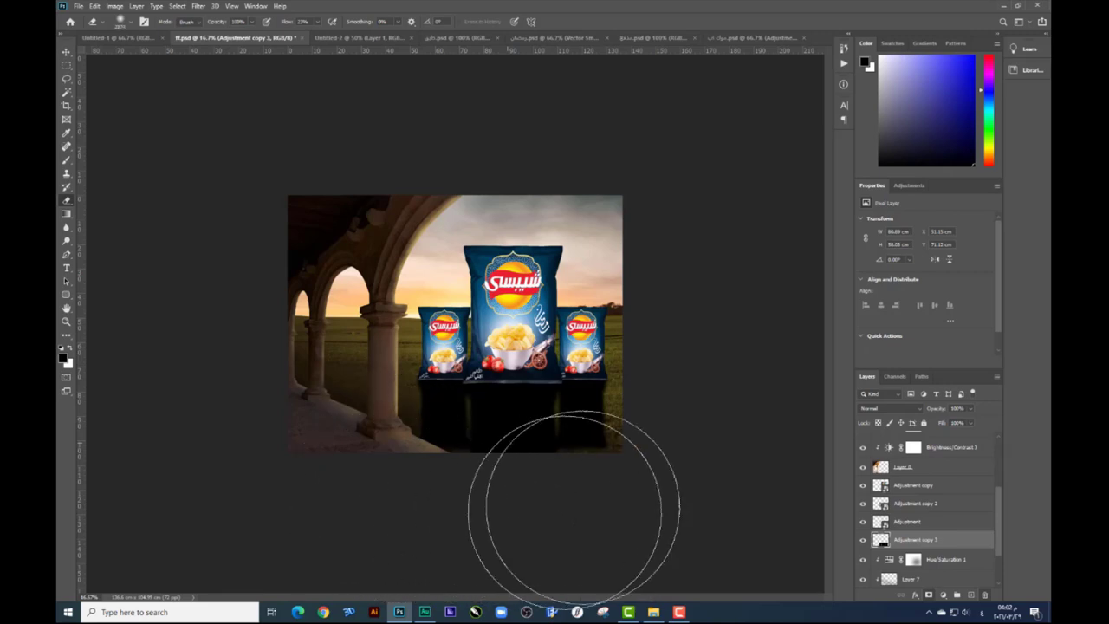
right_click(533, 430)
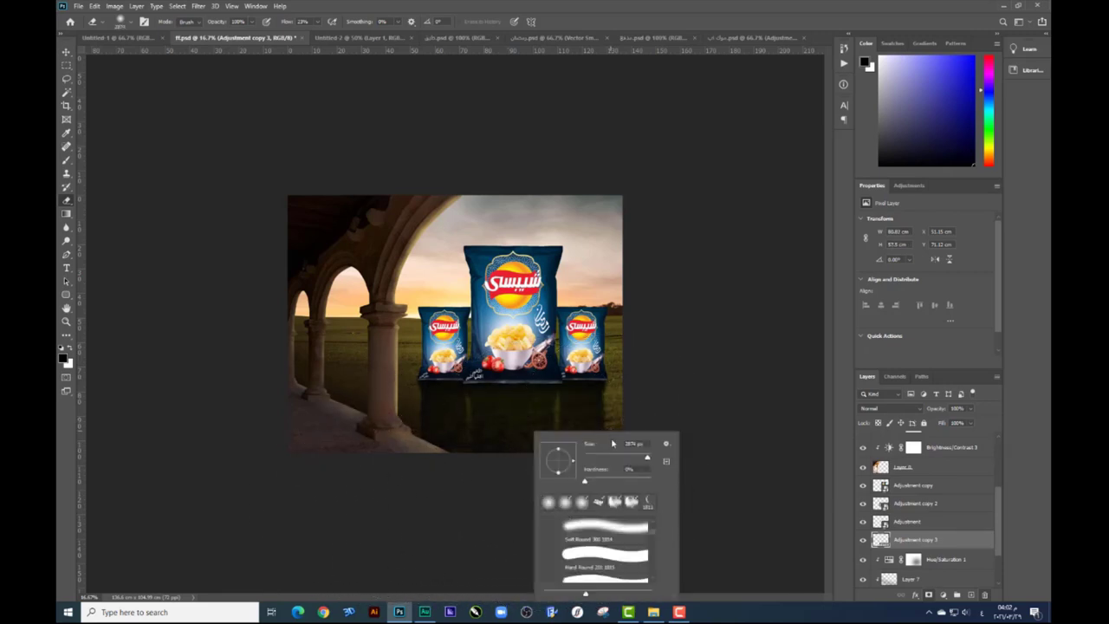
key("Return")
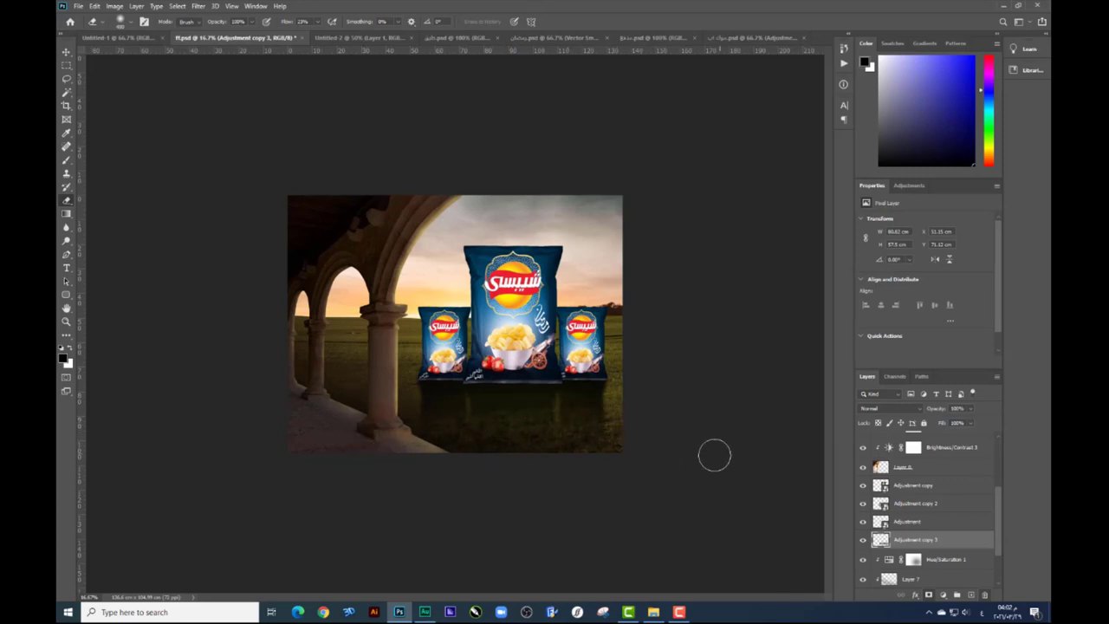
right_click(553, 419)
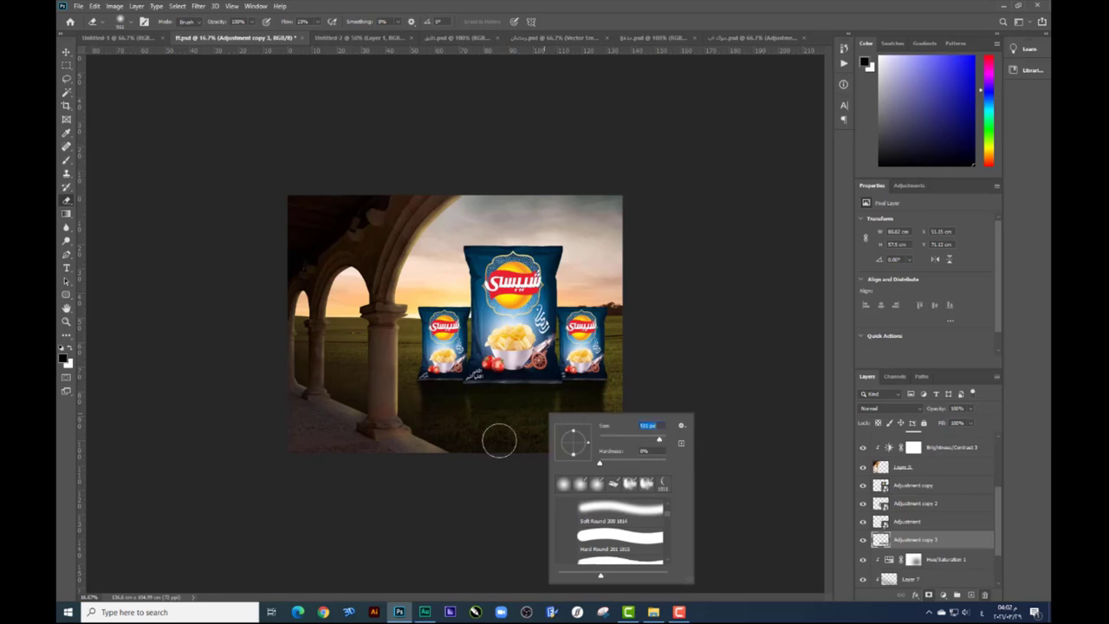
key("Return")
Select the Adjustment copy bag layer together with the other two bag layers
key("ctrl+plus")
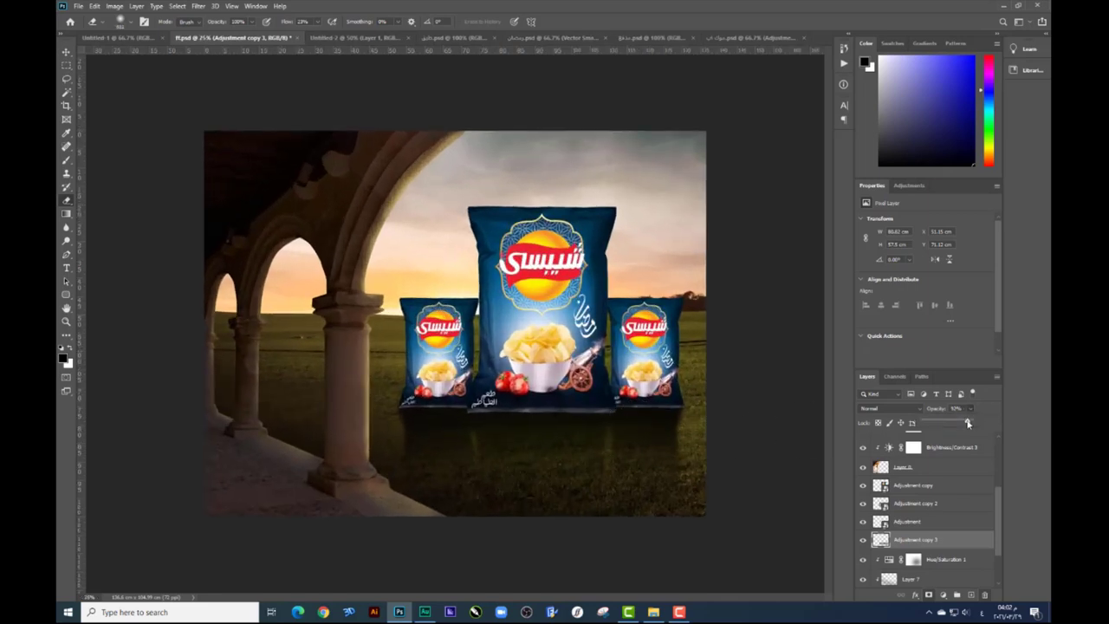
left_click(66, 50)
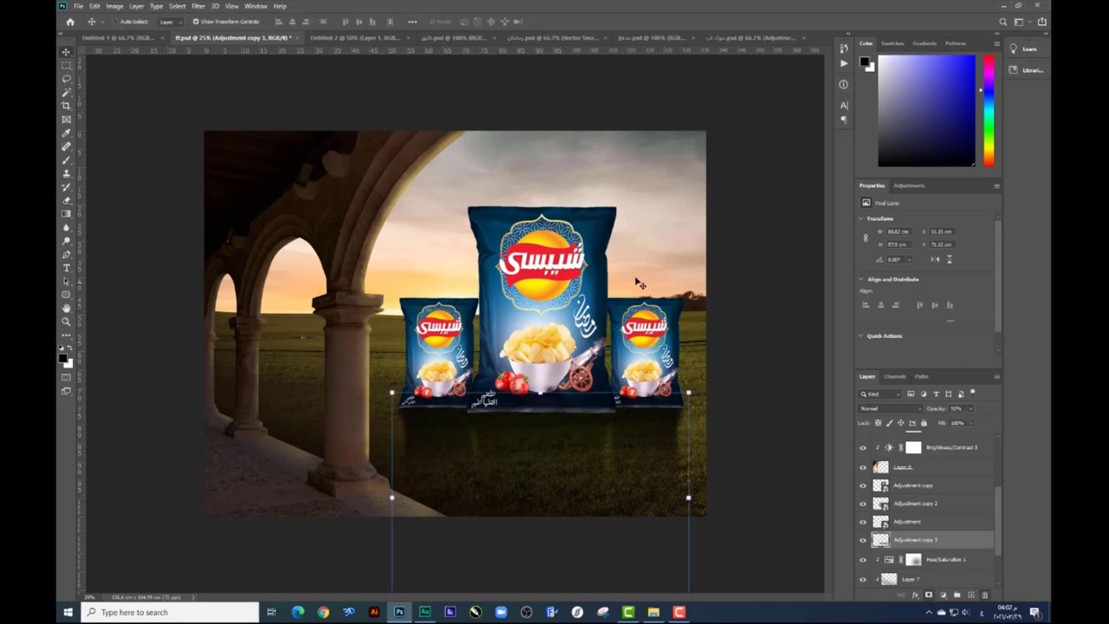
left_click(561, 257)
left_click_drag(667, 345, 641, 358)
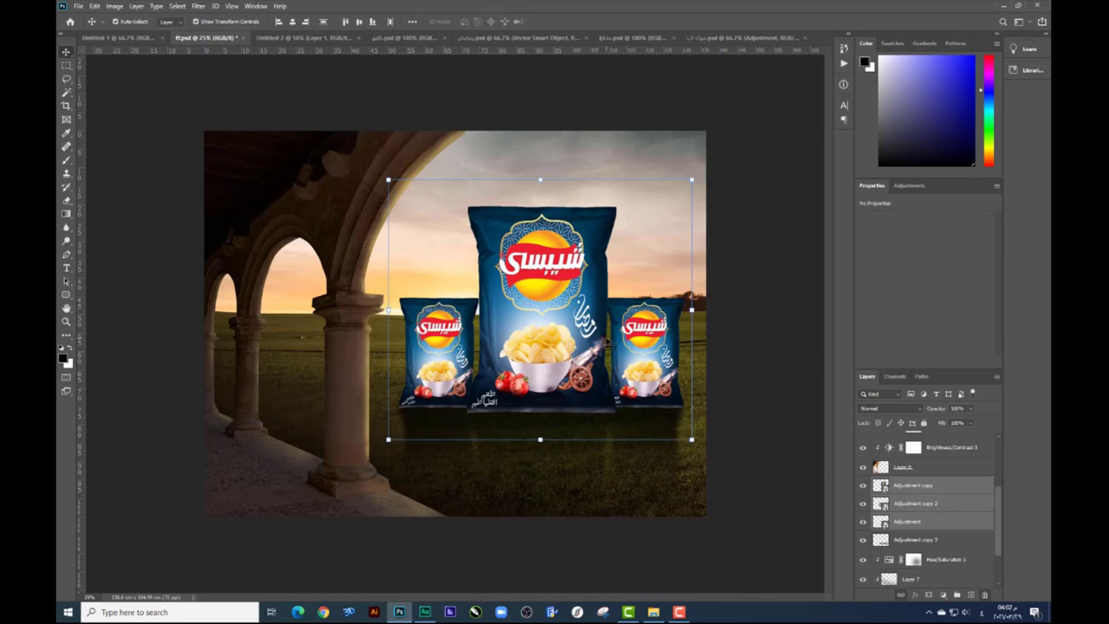
Add a new layer above the centre bag and paint a dark shadow along the bags' base
key("ctrl+plus")
right_click(583, 328)
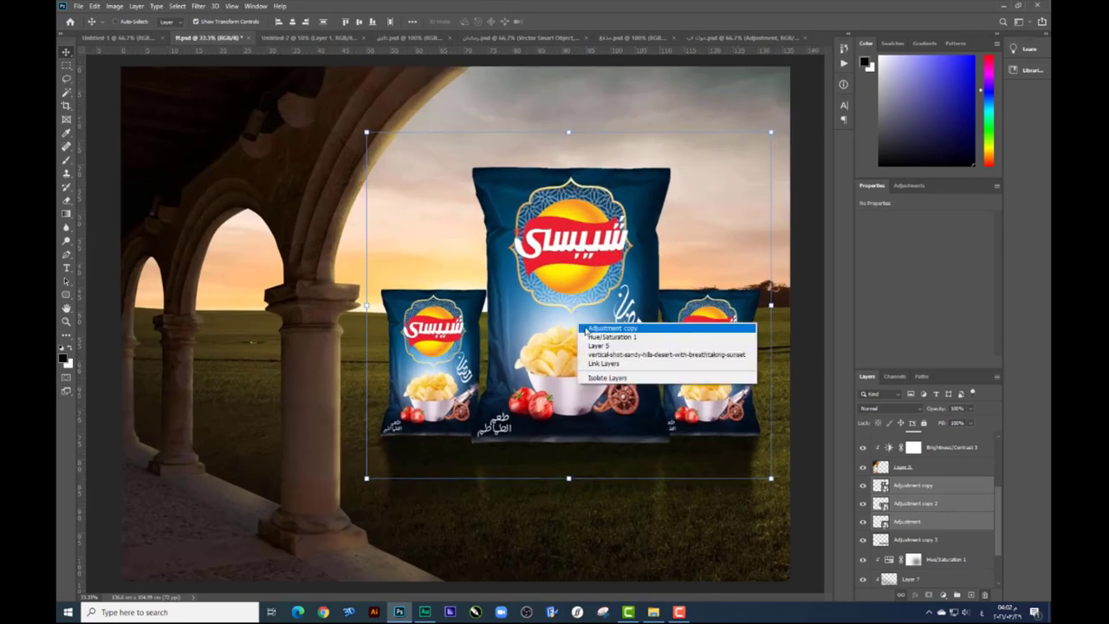
left_click(585, 325)
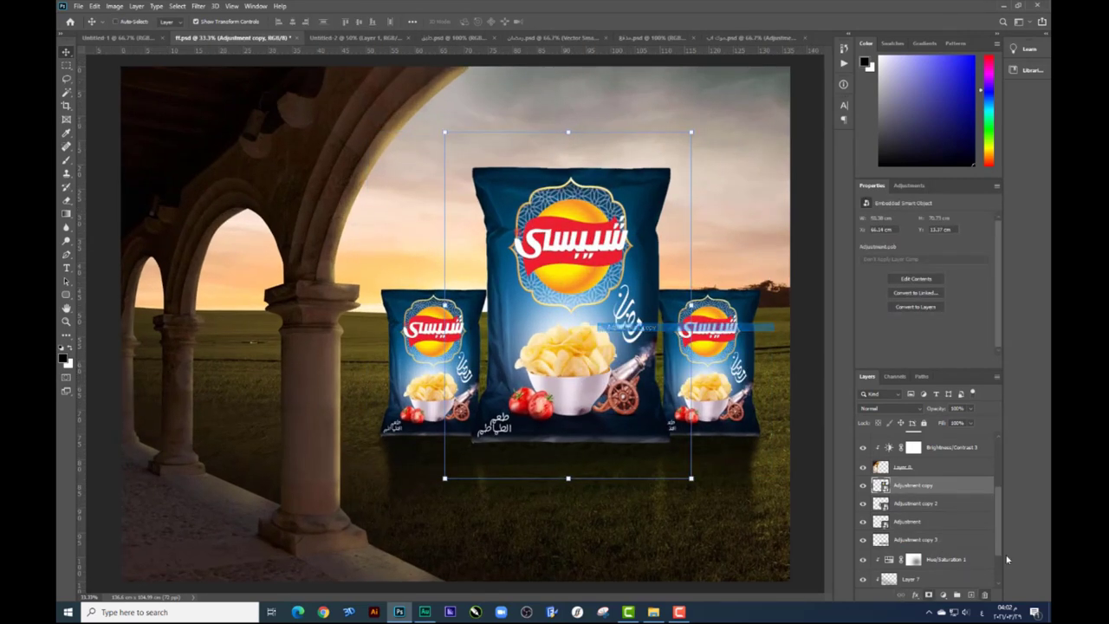
left_click(972, 595)
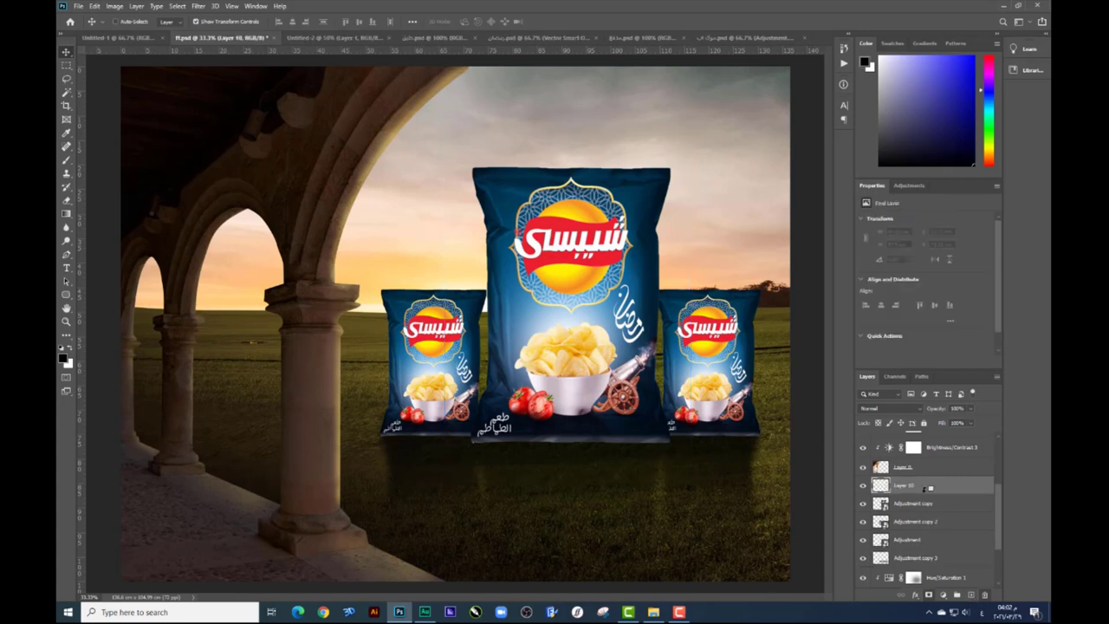
left_click(66, 160)
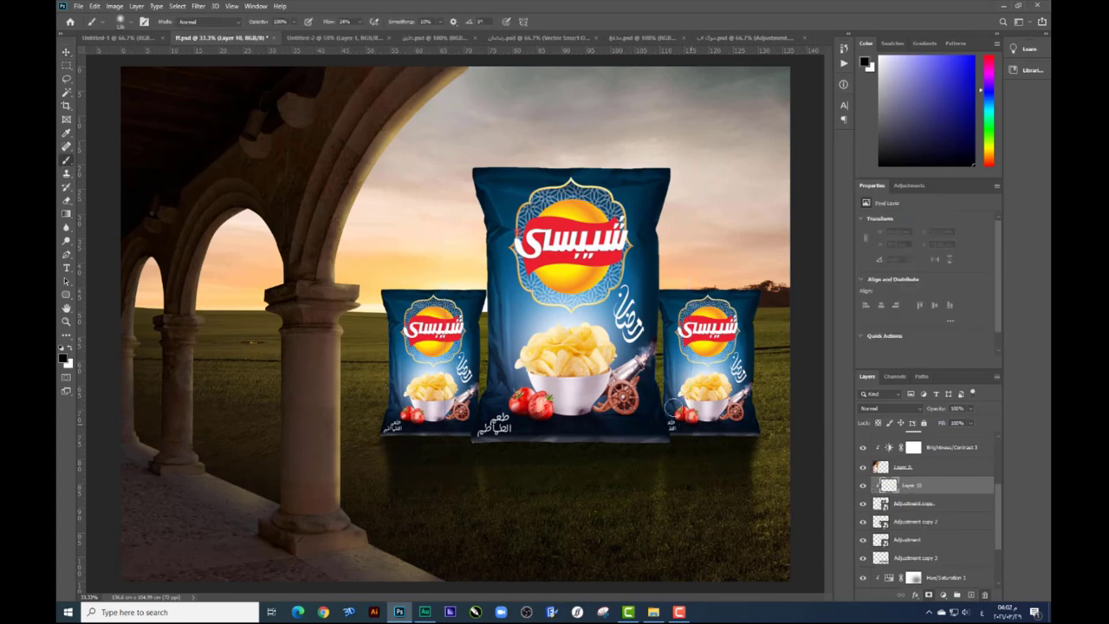
right_click(671, 404)
left_click(470, 453)
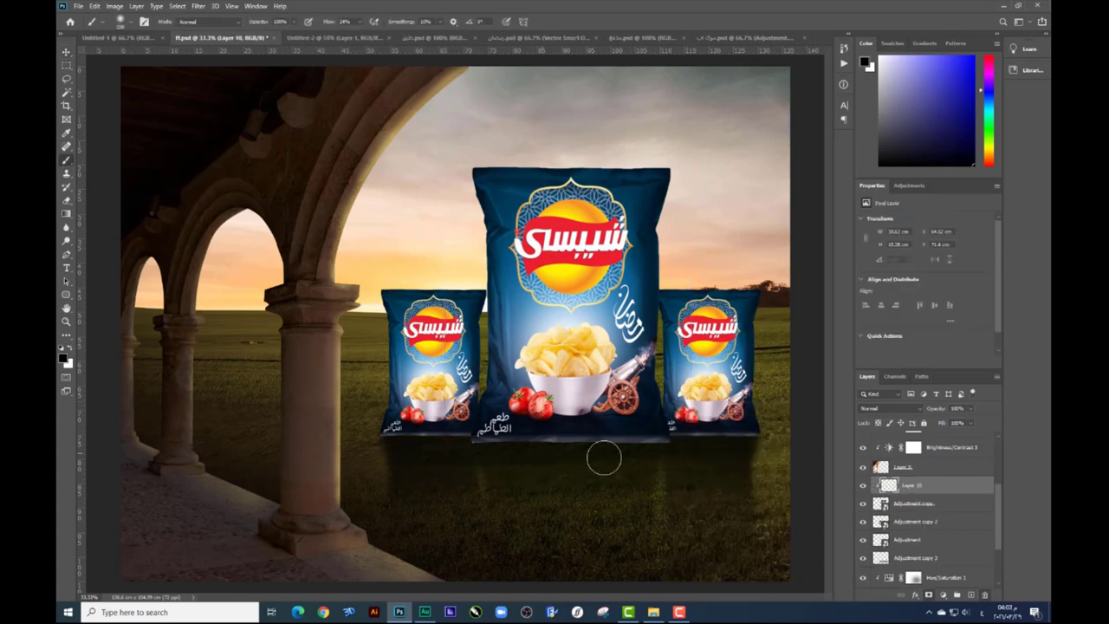
mouse_move(633, 448)
left_mouse_down()
mouse_move(462, 446)
mouse_move(597, 448)
mouse_move(538, 461)
left_mouse_up()
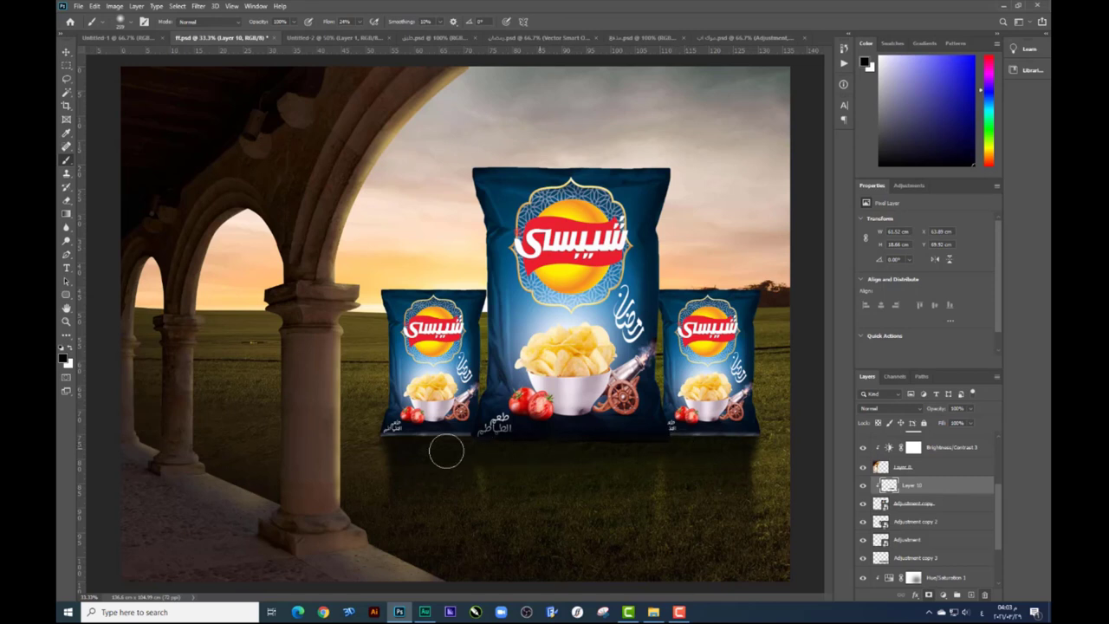
Add a new layer above the Adjustment bag and paint a faint shadow under the right bag
left_click(66, 53)
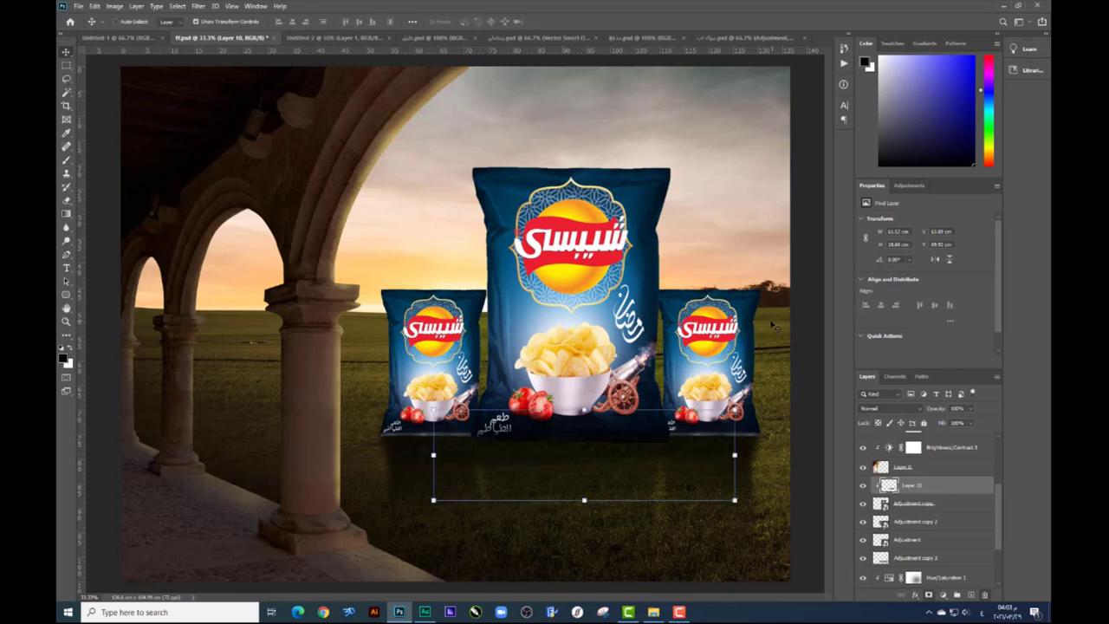
right_click(733, 322)
left_click(952, 540)
left_click(971, 595)
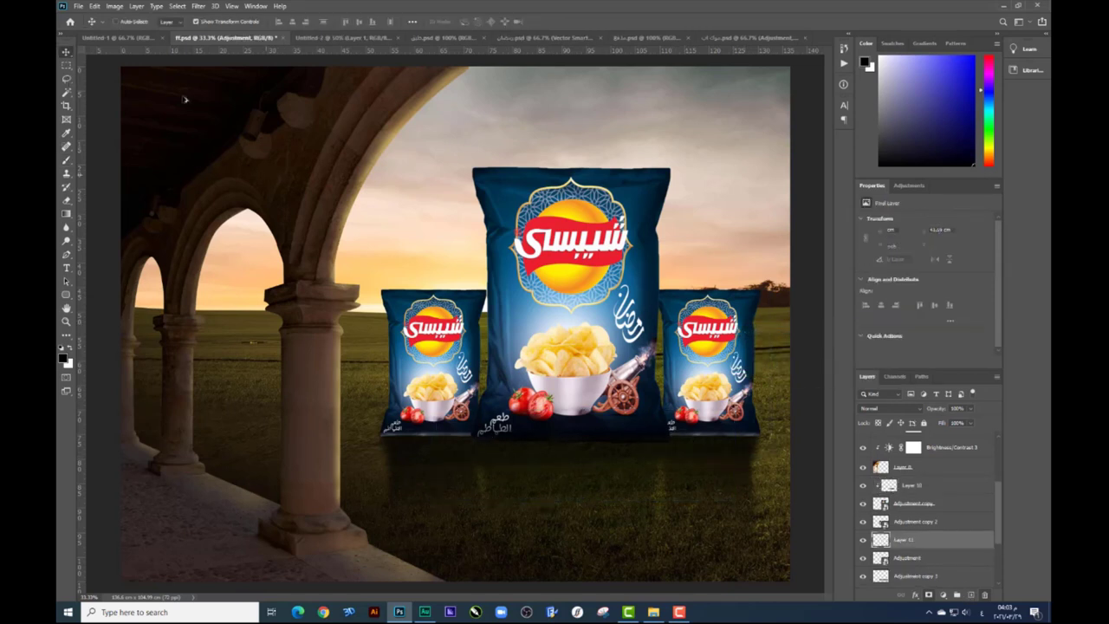
left_click(66, 160)
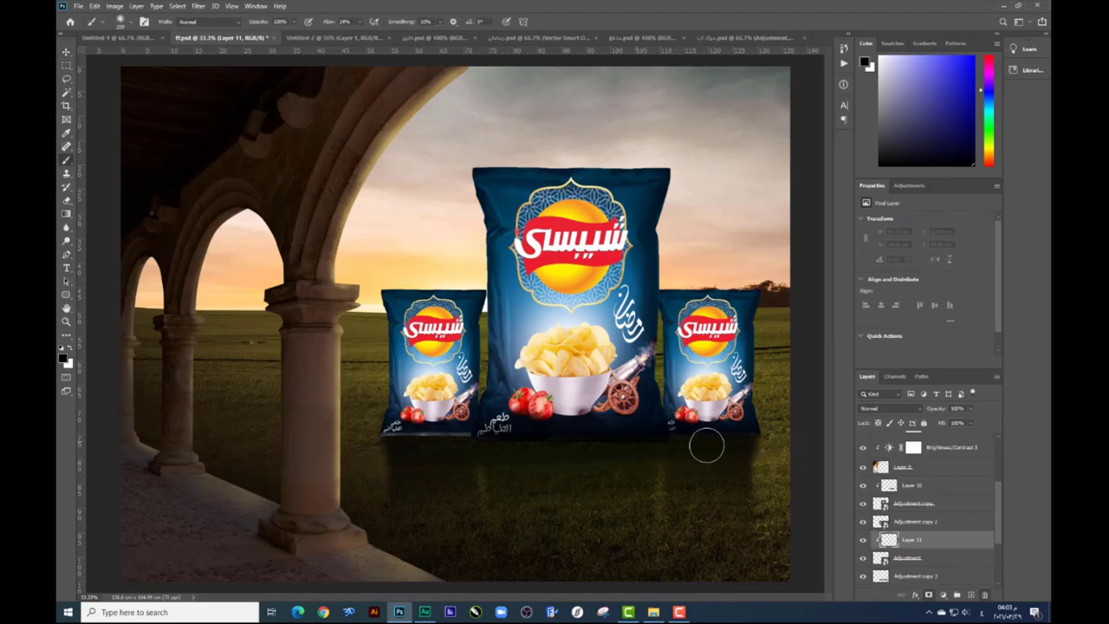
left_click_drag(705, 446, 731, 450)
Add a new layer above Adjustment copy 2 and paint a shadow under the left bag
key("v")
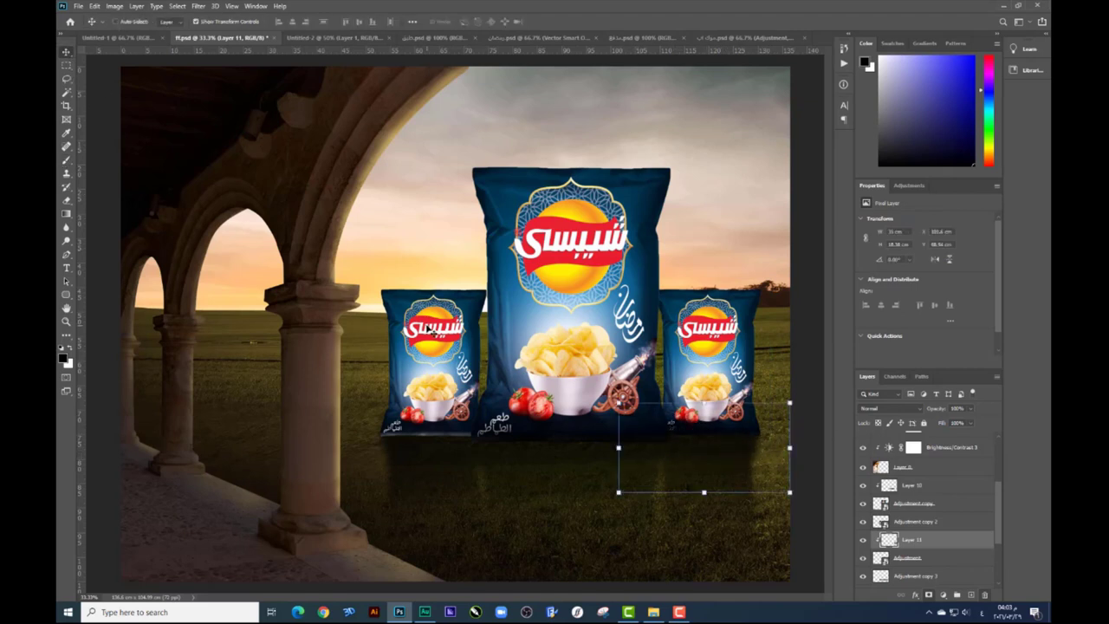
left_click(433, 334)
left_click(971, 595)
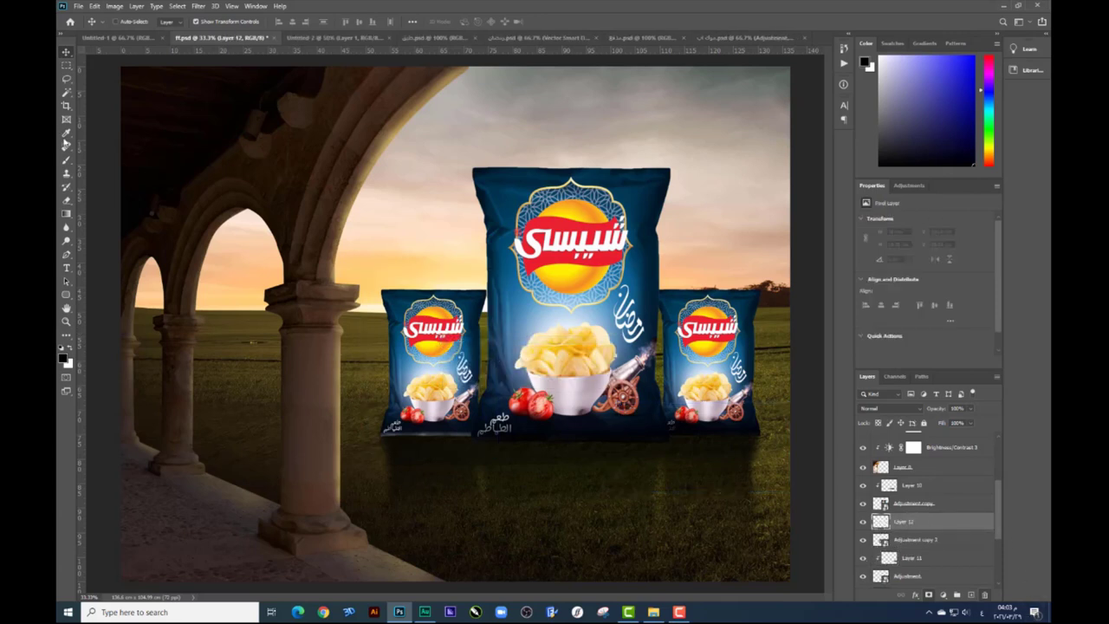
key("b")
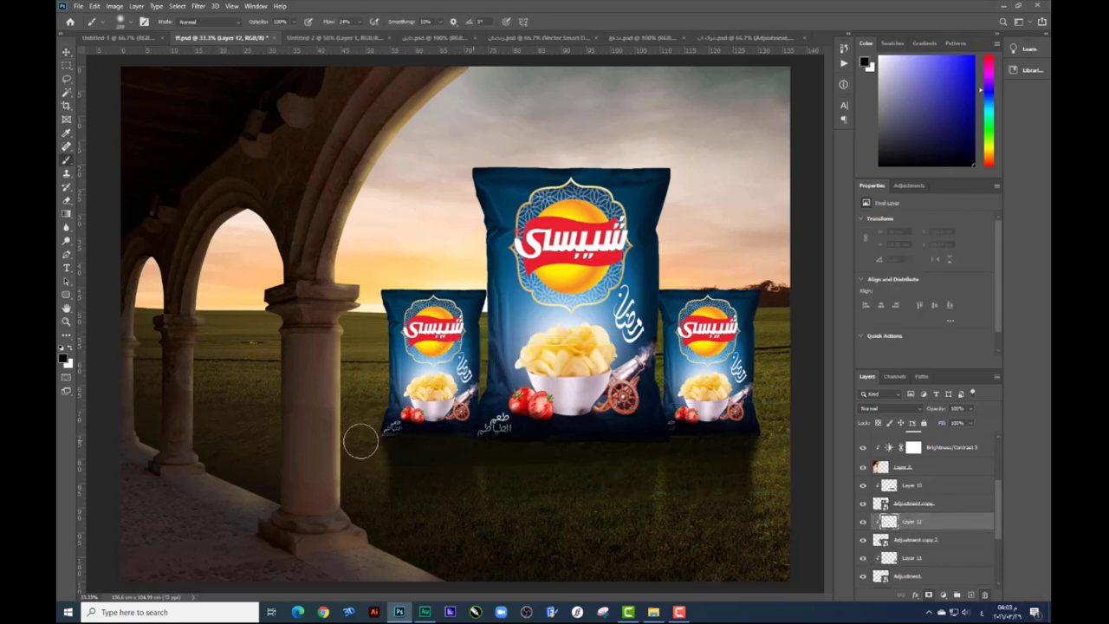
left_click_drag(361, 441, 567, 448)
Add another new layer and paint a faint shadow near the bags' base
key("ctrl+minus")
key("ctrl+plus")
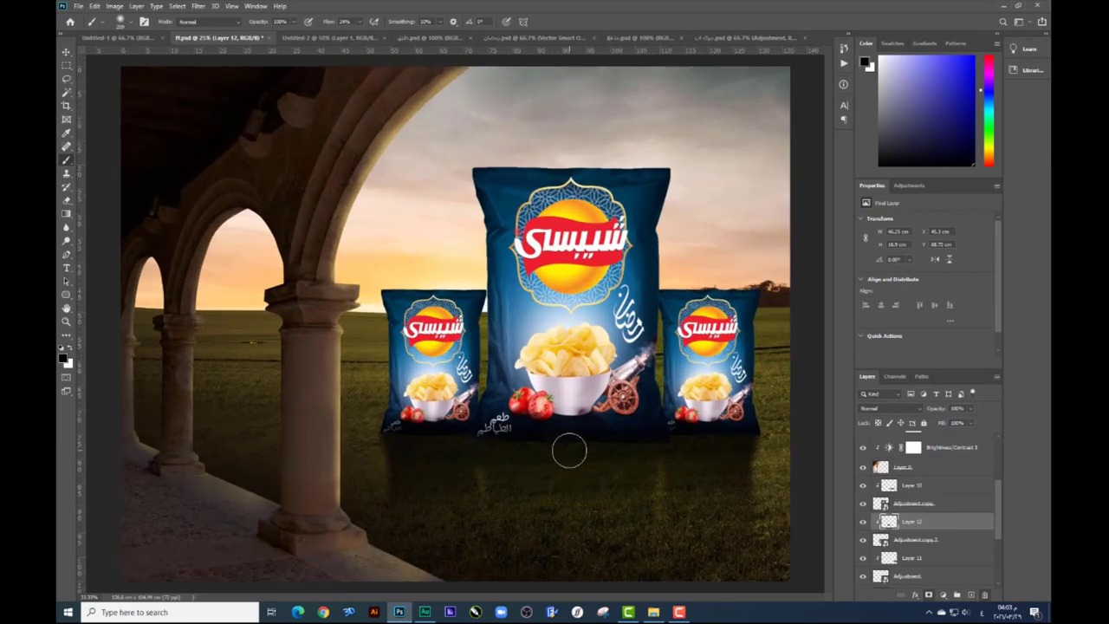
scroll(928, 518, "down", 3)
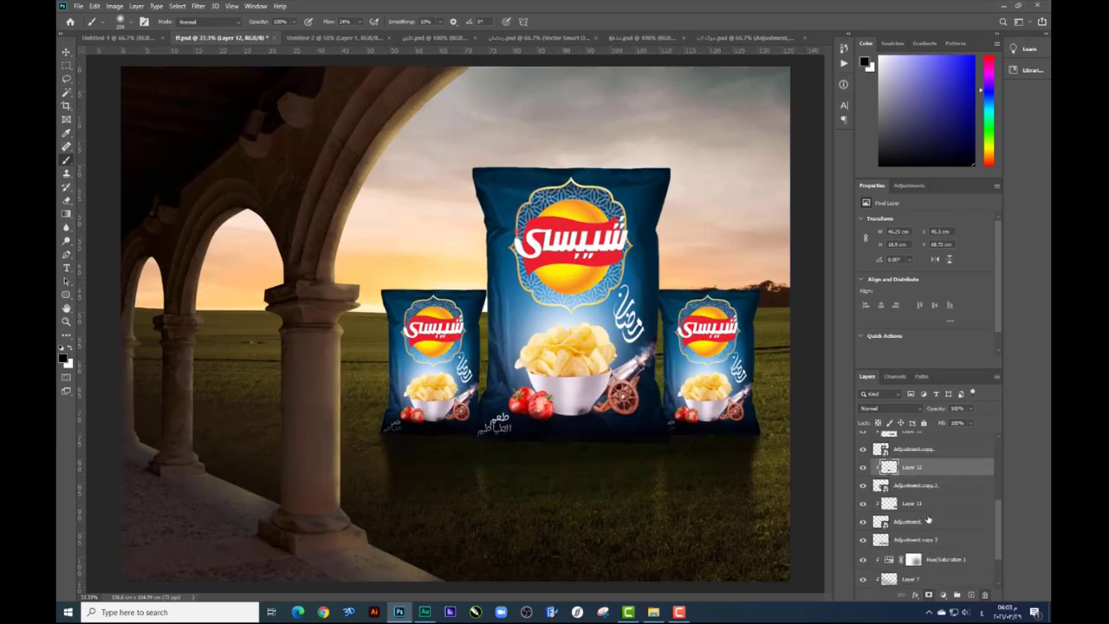
left_click(969, 595)
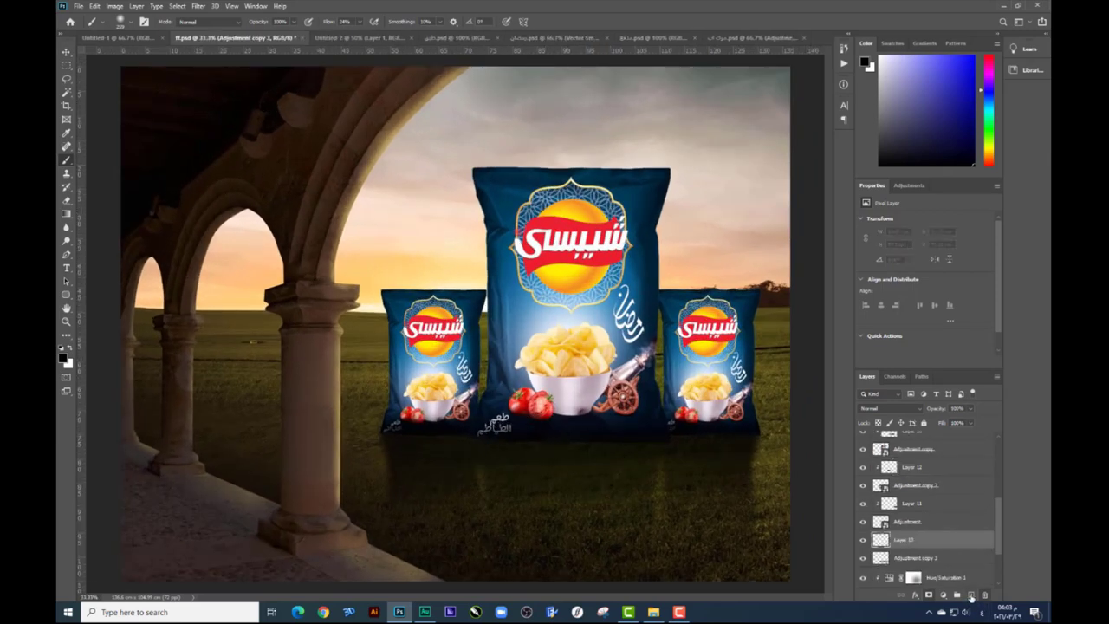
right_click(714, 441)
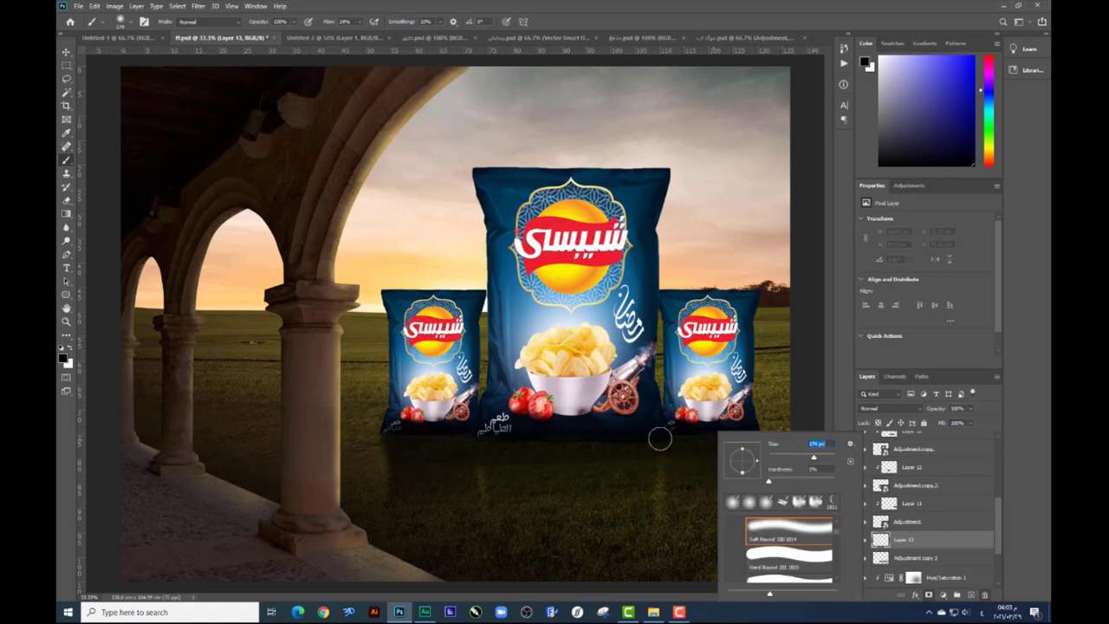
left_click_drag(660, 440, 630, 440)
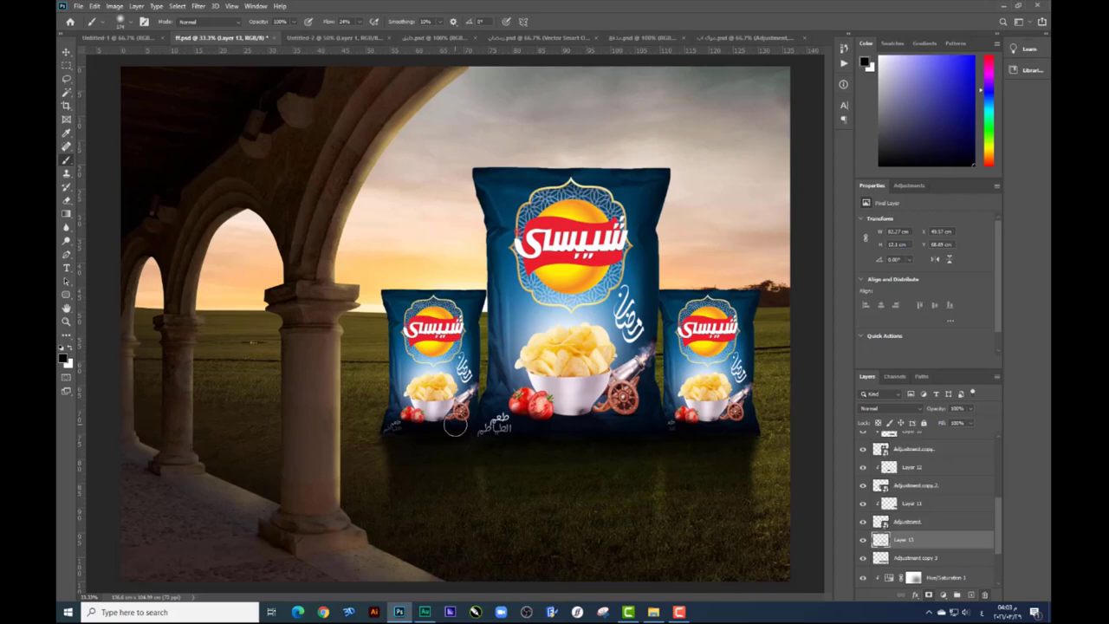
Check the project's source files folder, then return to the Photoshop composition
key("ctrl+minus")
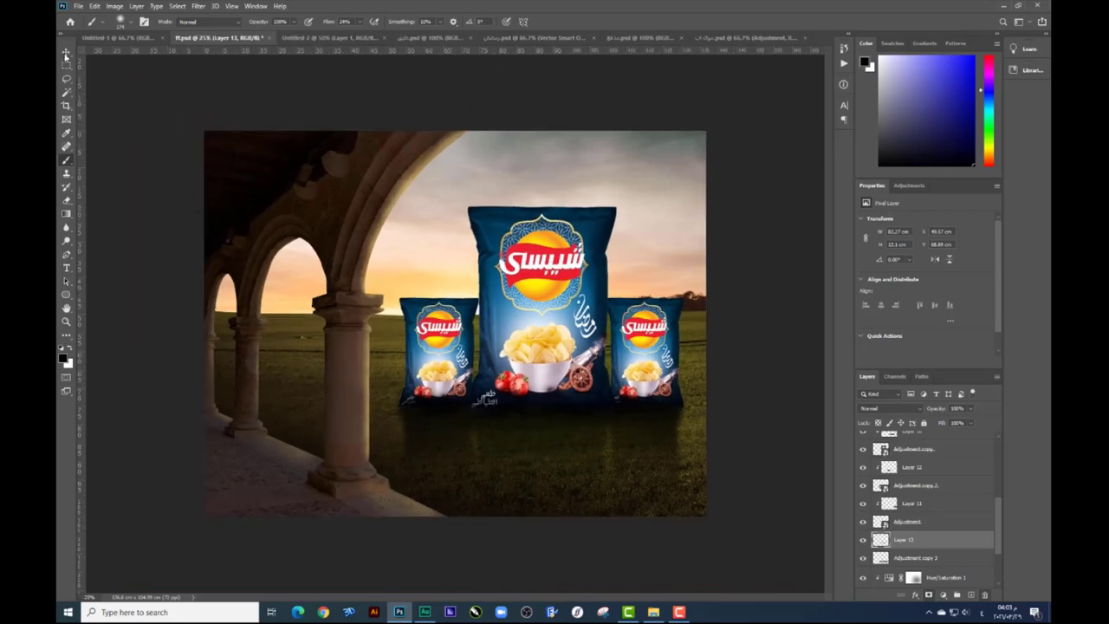
left_click(65, 55)
left_click(654, 612)
left_click(634, 386)
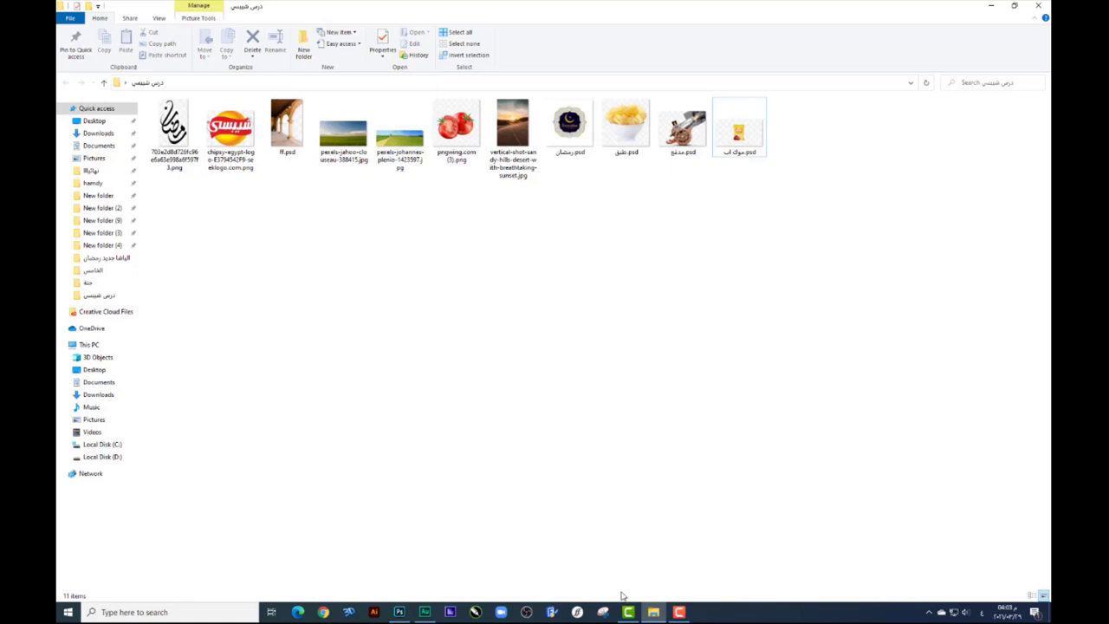
left_click(399, 610)
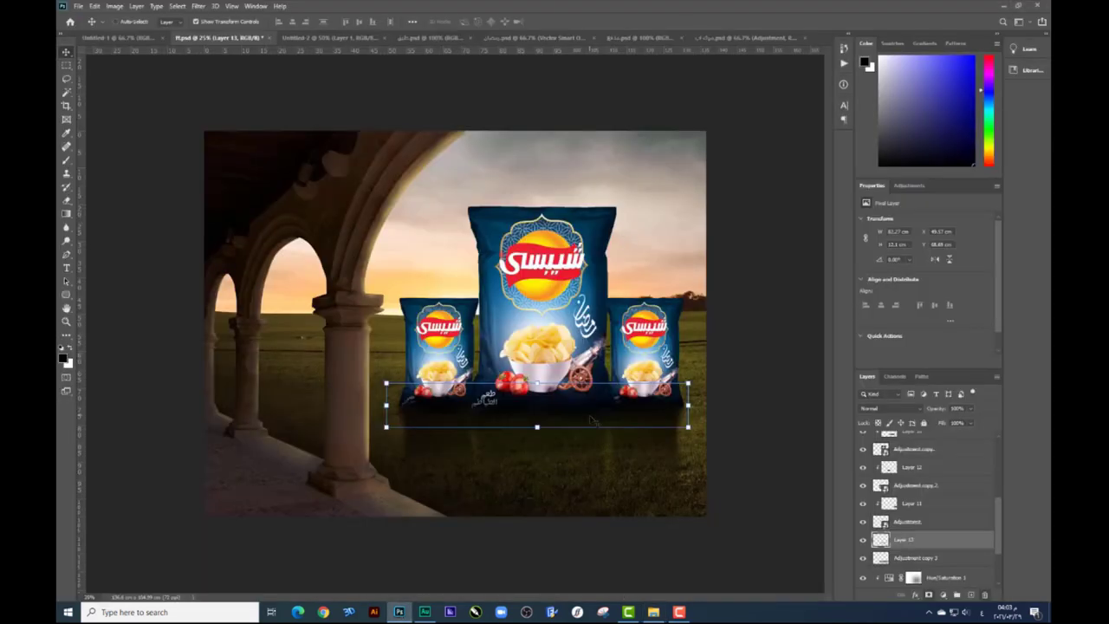
Add a new empty layer above Layer 1 at the top of the stack
left_click(585, 195)
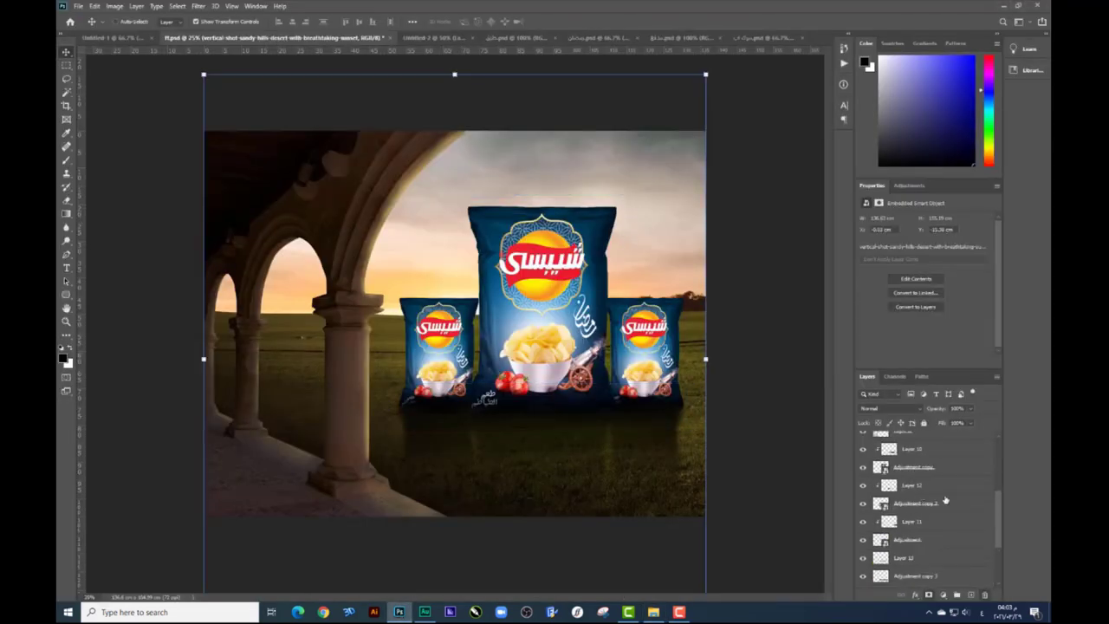
left_click_drag(998, 509, 1001, 437)
left_click(962, 442)
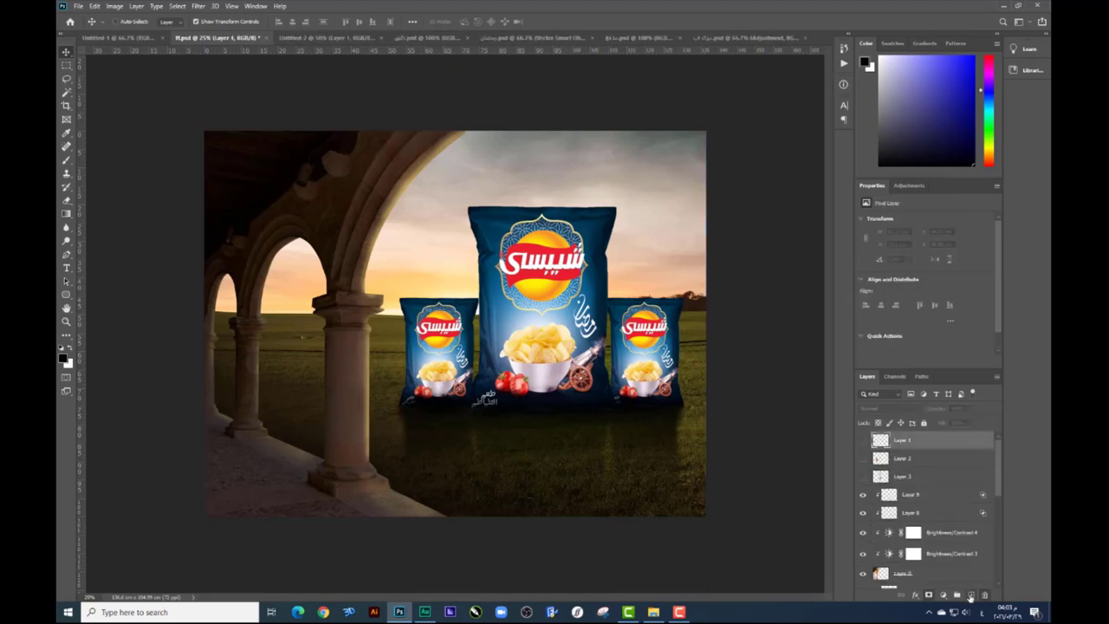
left_click(969, 596)
Choose the crescent moon brush tip and set the foreground colour to white
left_click(66, 160)
right_click(560, 327)
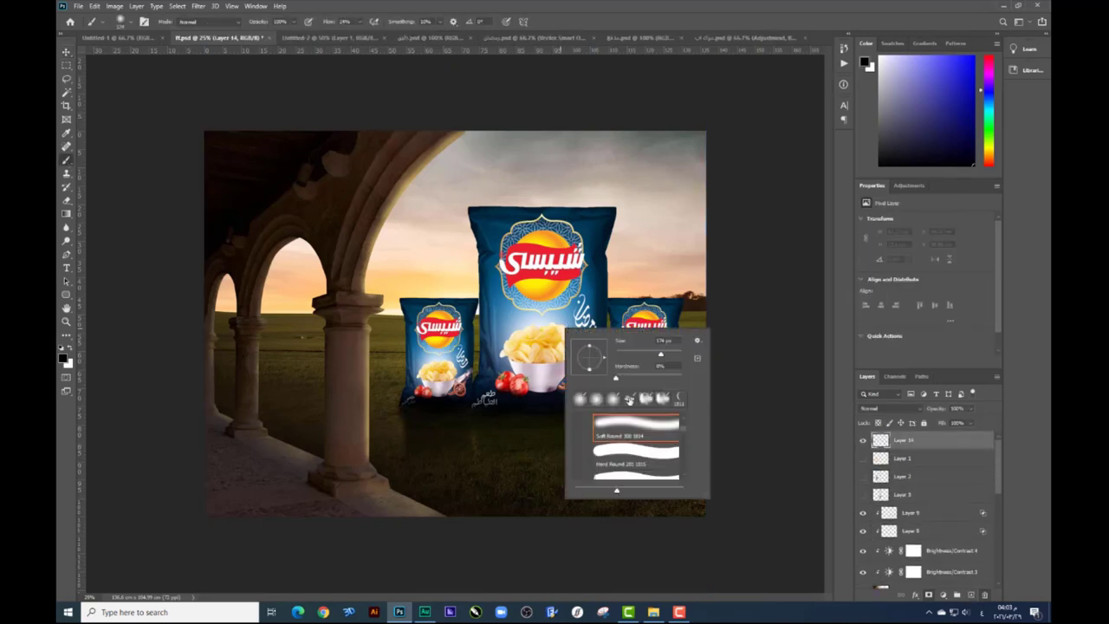
left_click(665, 404)
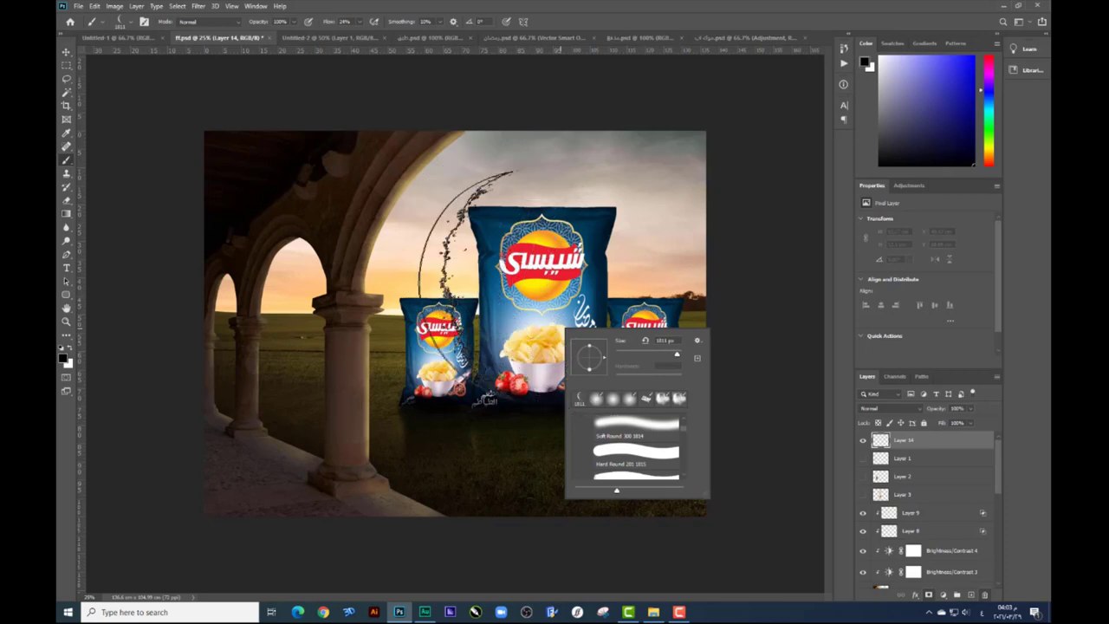
key("Return")
left_click(63, 356)
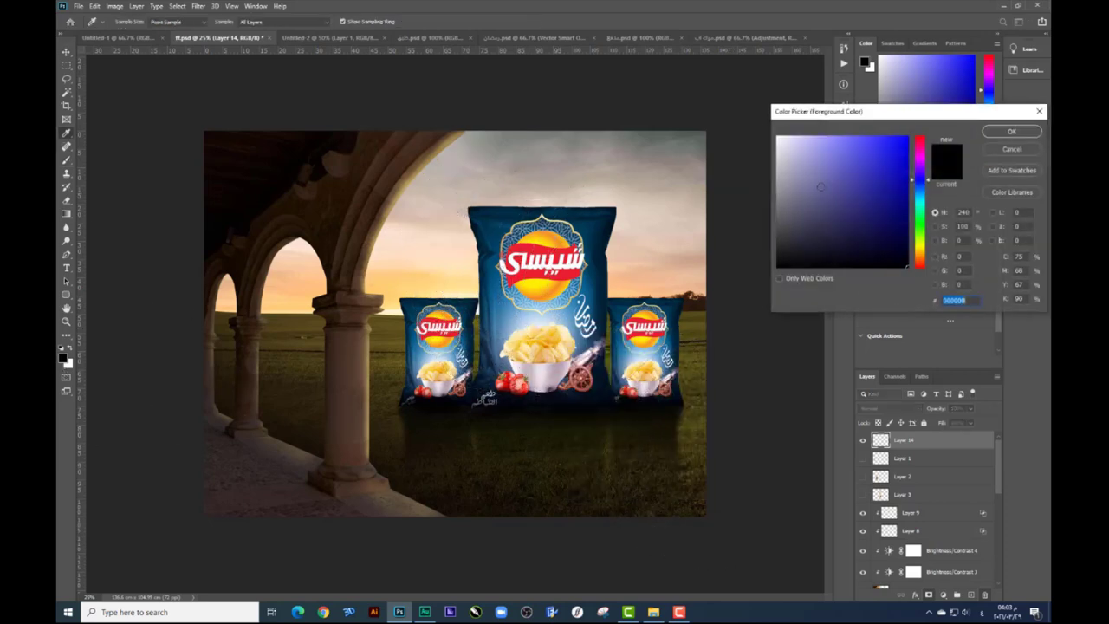
left_click(777, 137)
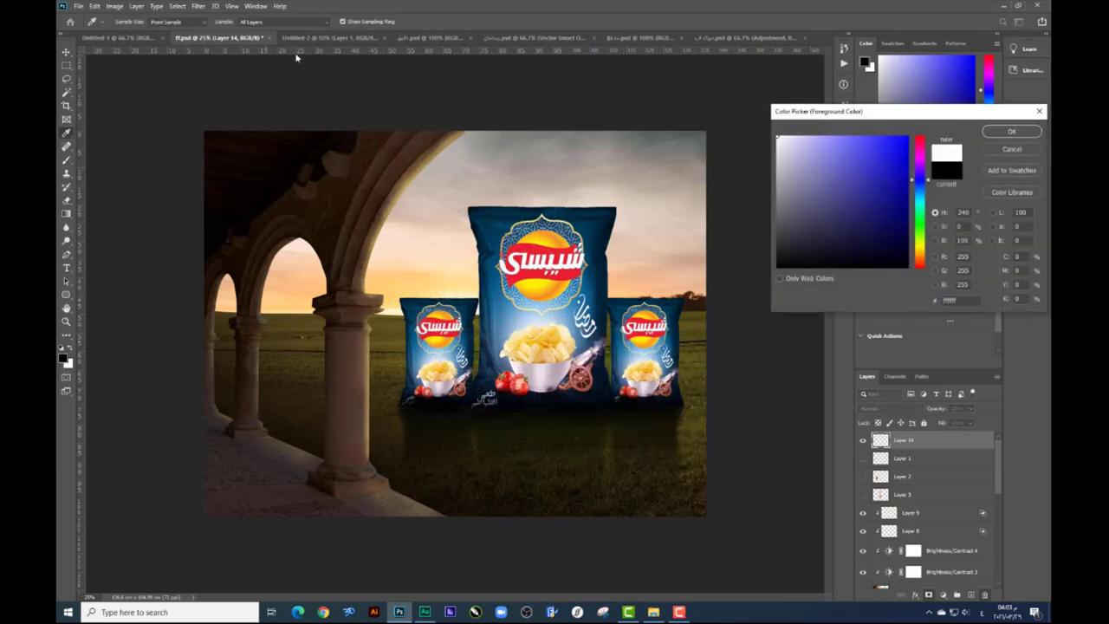
left_click(985, 132)
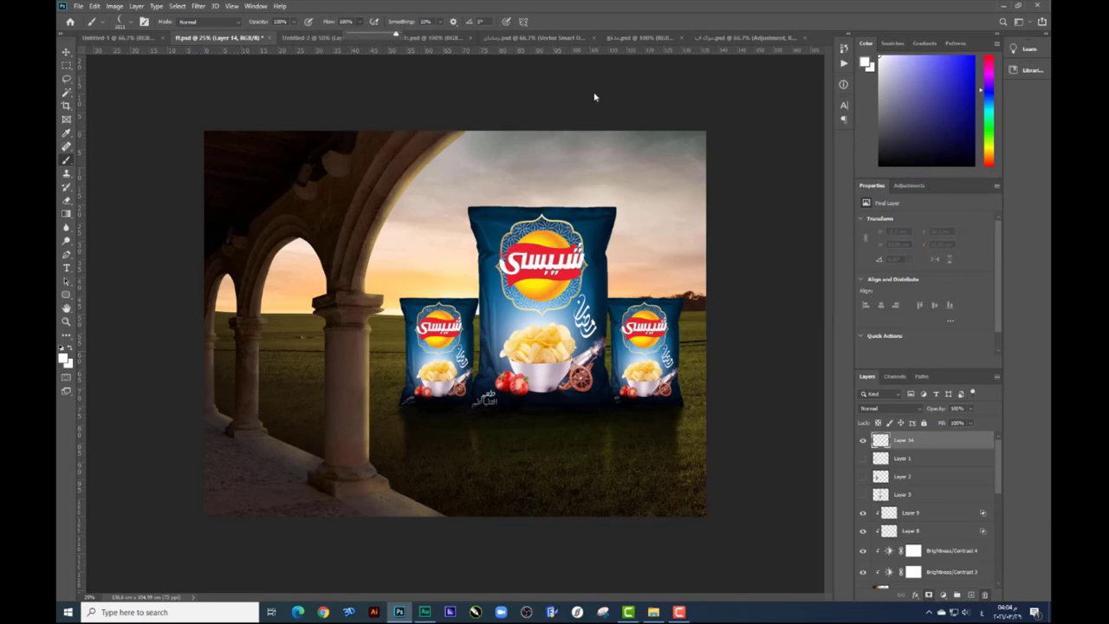
Stamp the crescent moon in the sky, then enlarge and tilt it
right_click(478, 296)
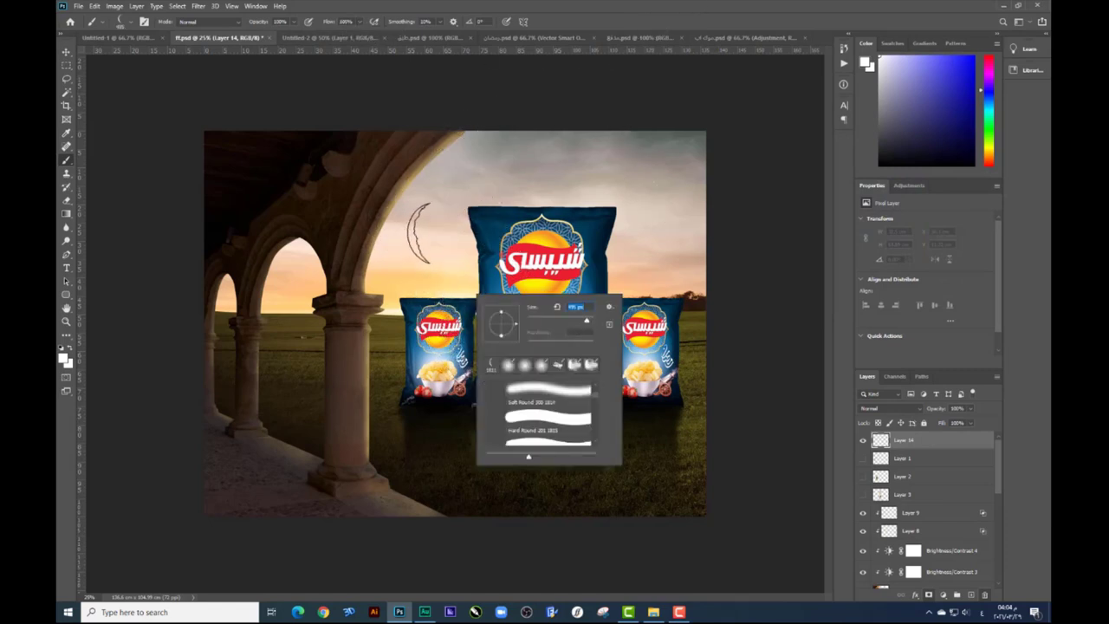
key("Return")
left_click(423, 229)
key("ctrl+t")
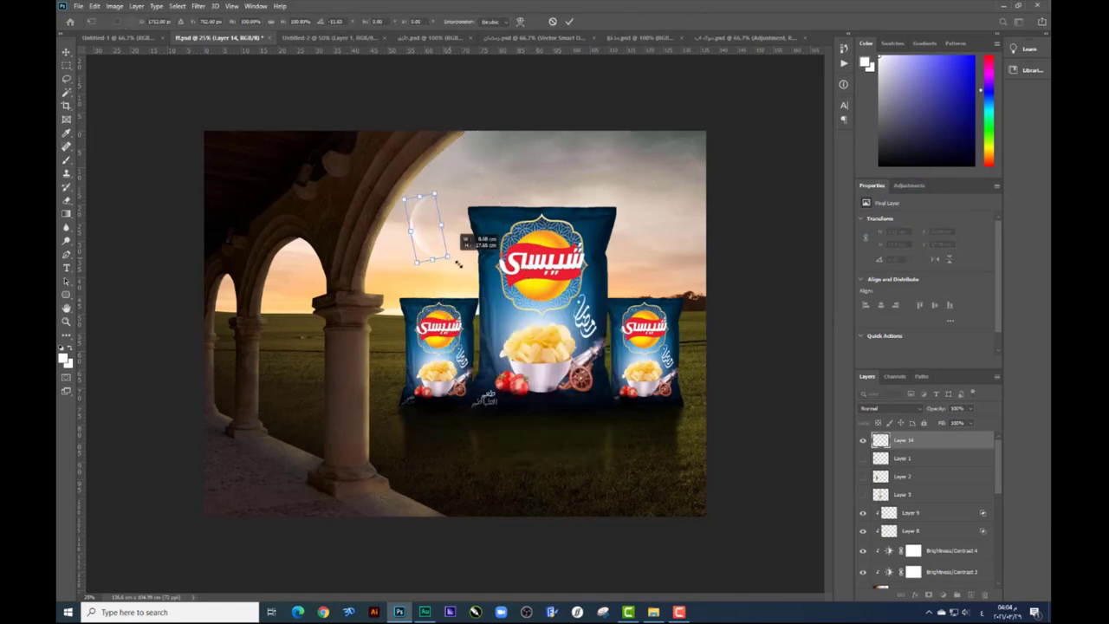
mouse_move(452, 260)
left_mouse_down()
mouse_move(468, 276)
mouse_move(475, 260)
left_mouse_up()
key("Return")
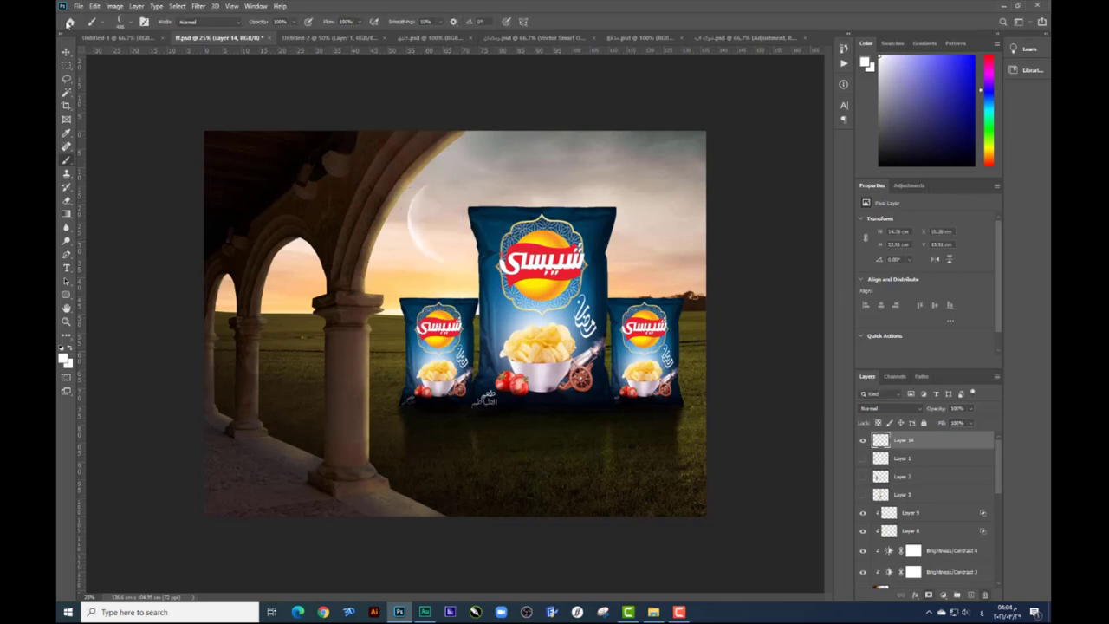
left_click(65, 53)
Add a new layer above the sunset photo and sample a grey from the sky
left_click_drag(1001, 473, 1007, 579)
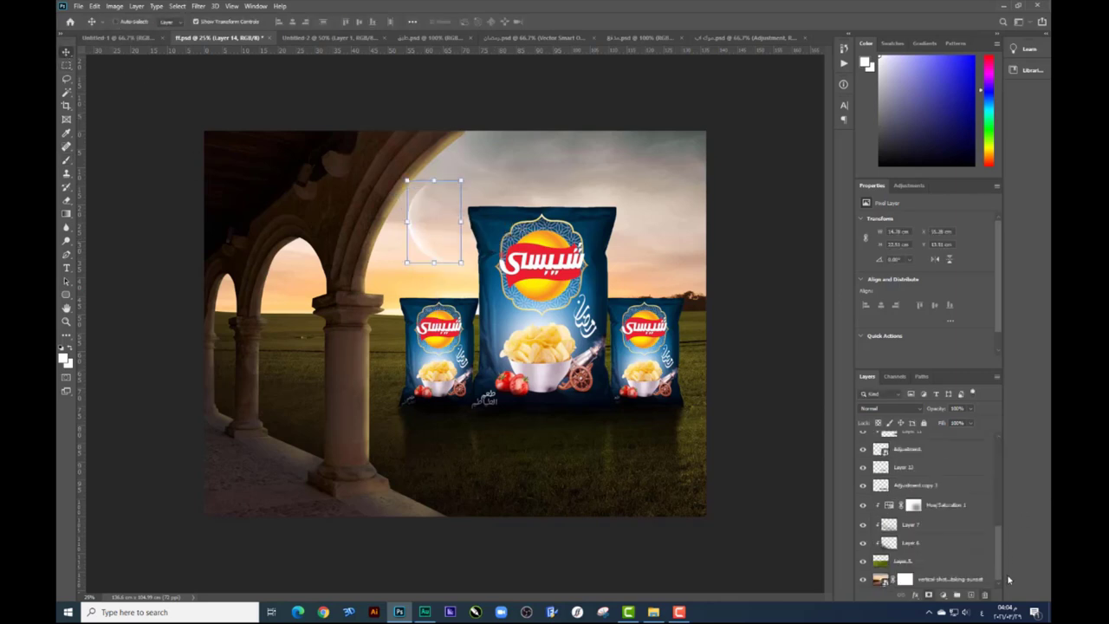
left_click(945, 577)
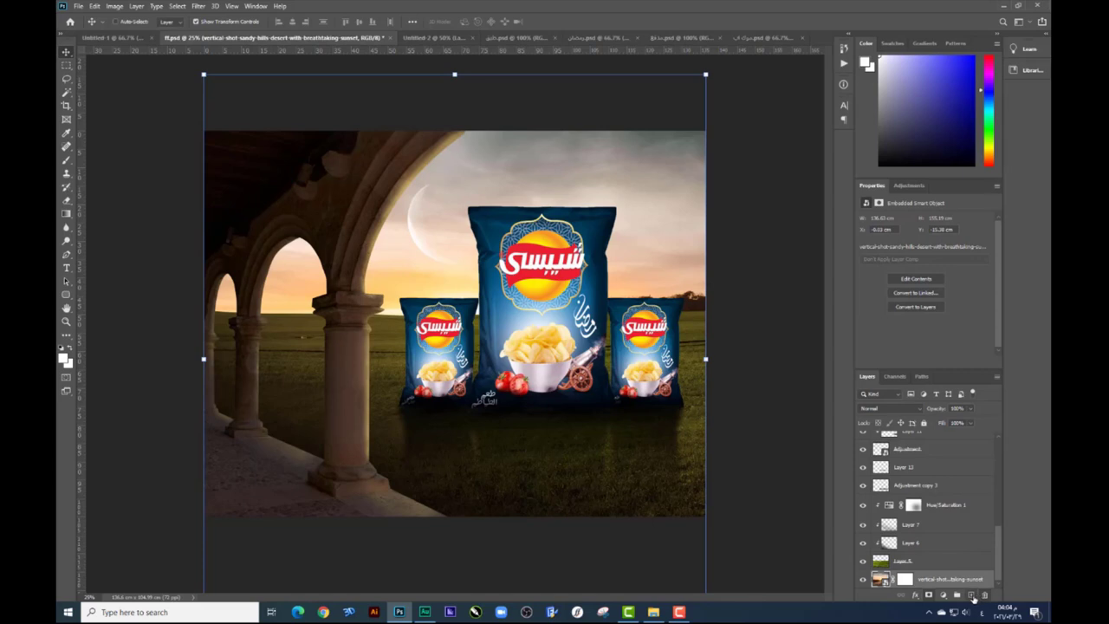
left_click(972, 595)
left_click(66, 159)
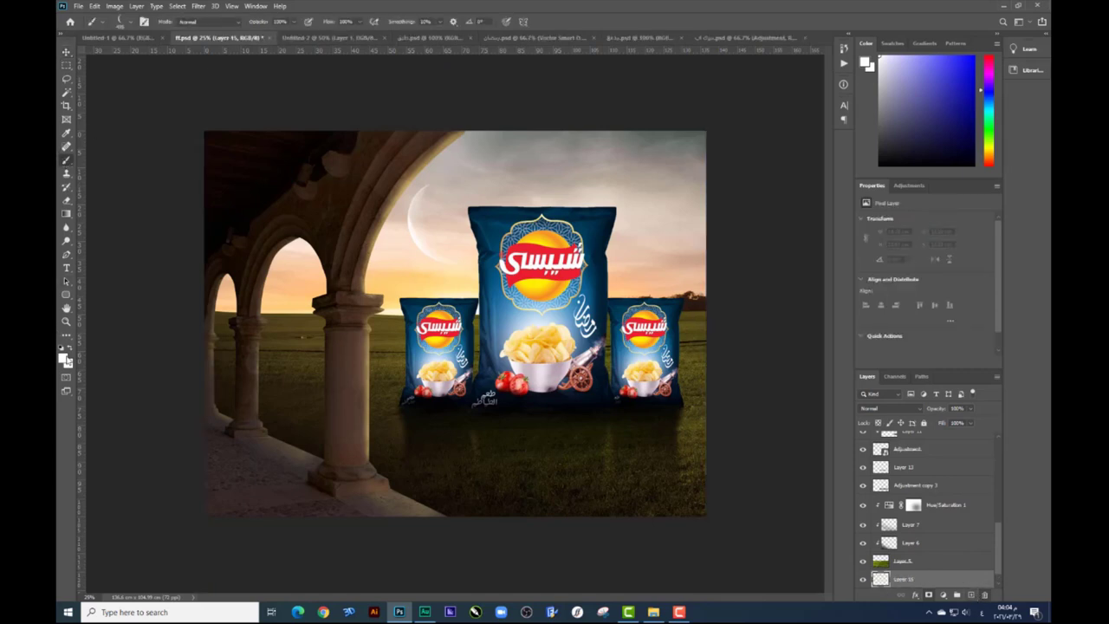
left_click(63, 357)
left_click(663, 154)
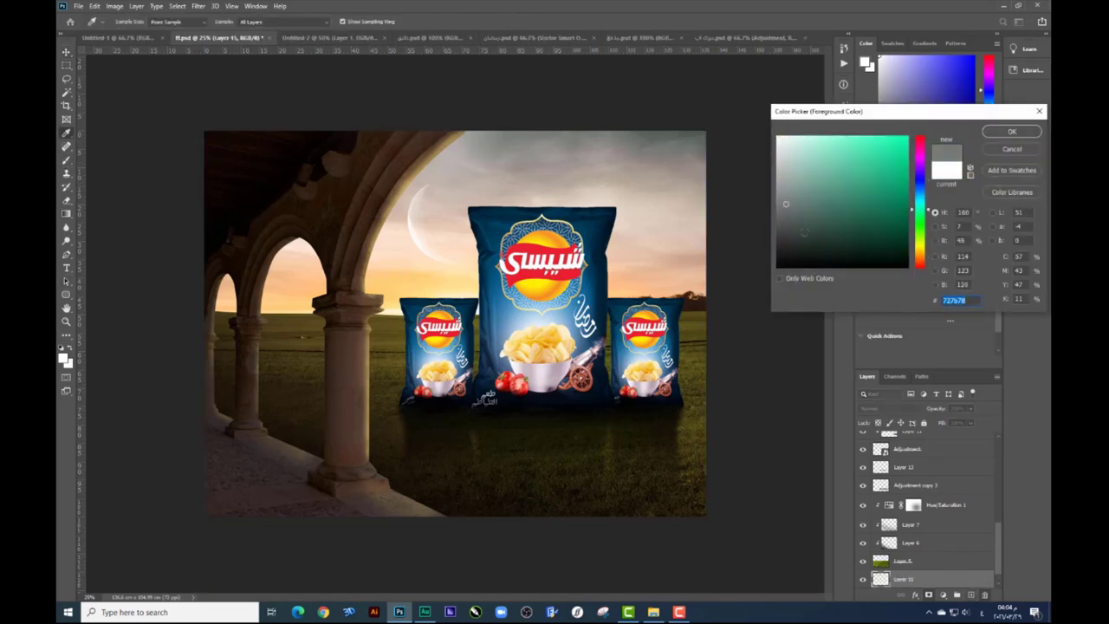
key("Return")
Paint grey across the top of the sky with a huge soft brush
right_click(628, 244)
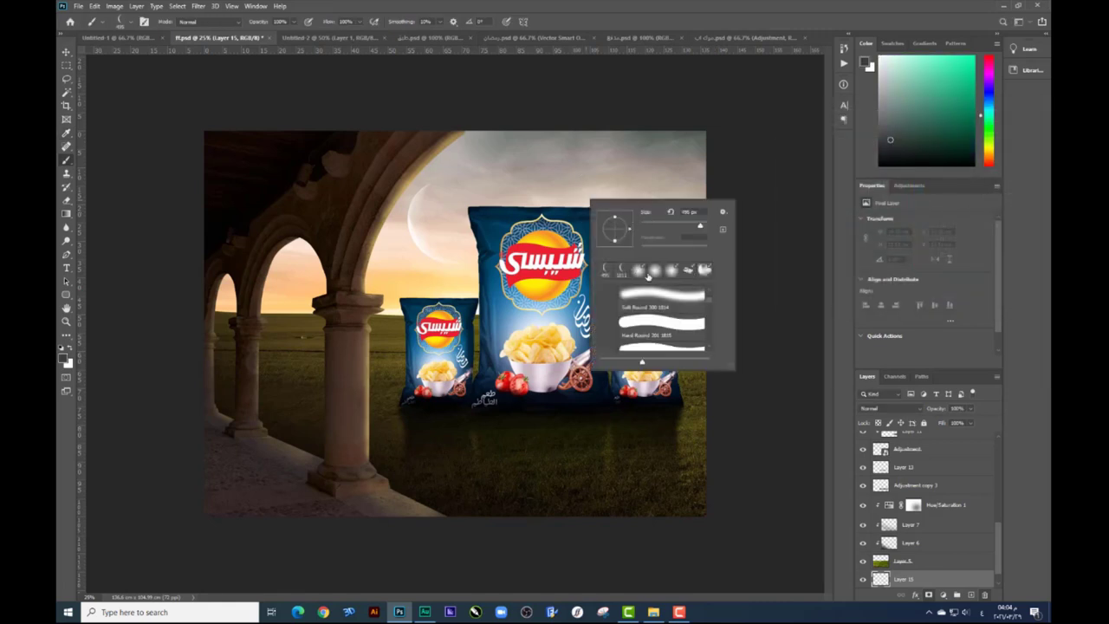
left_click_drag(475, 119, 739, 121)
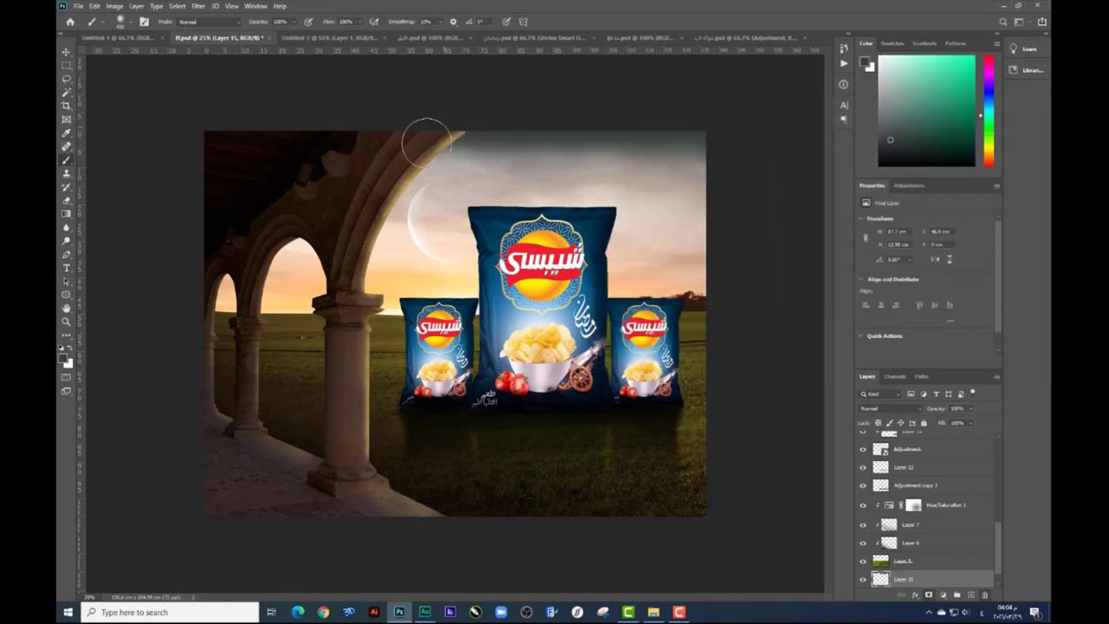
right_click(435, 169)
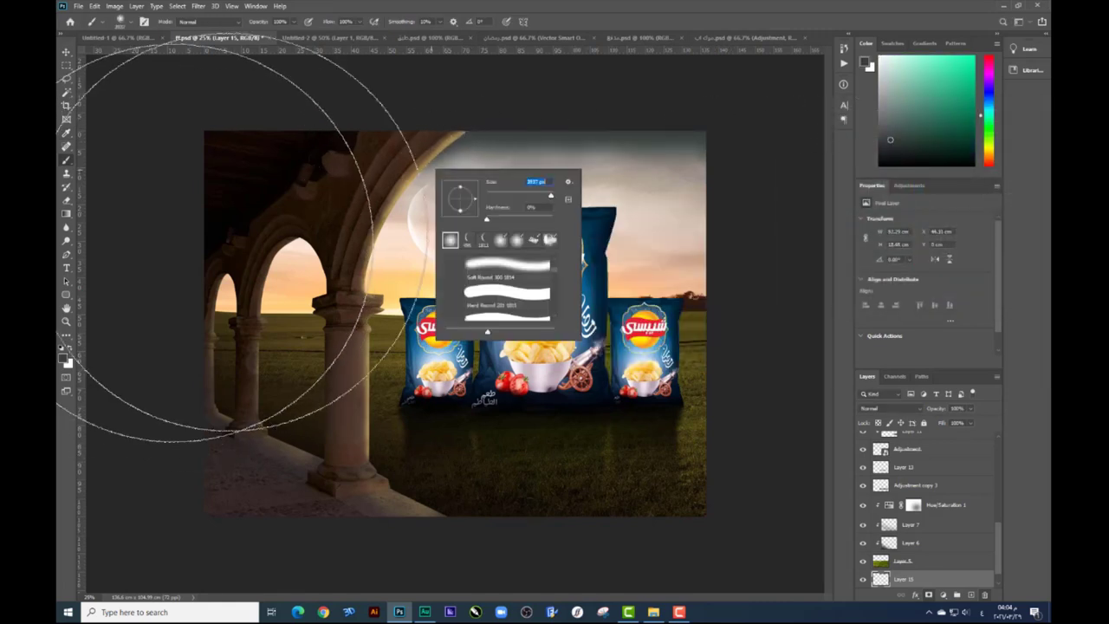
key("Return")
key("ctrl+minus")
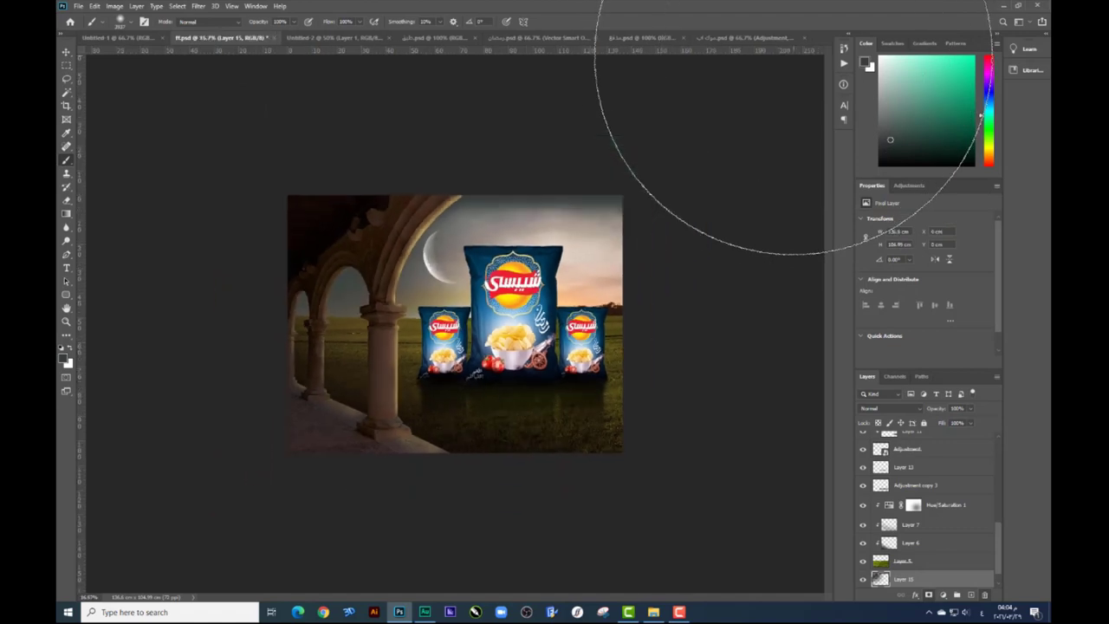
key("ctrl+minus")
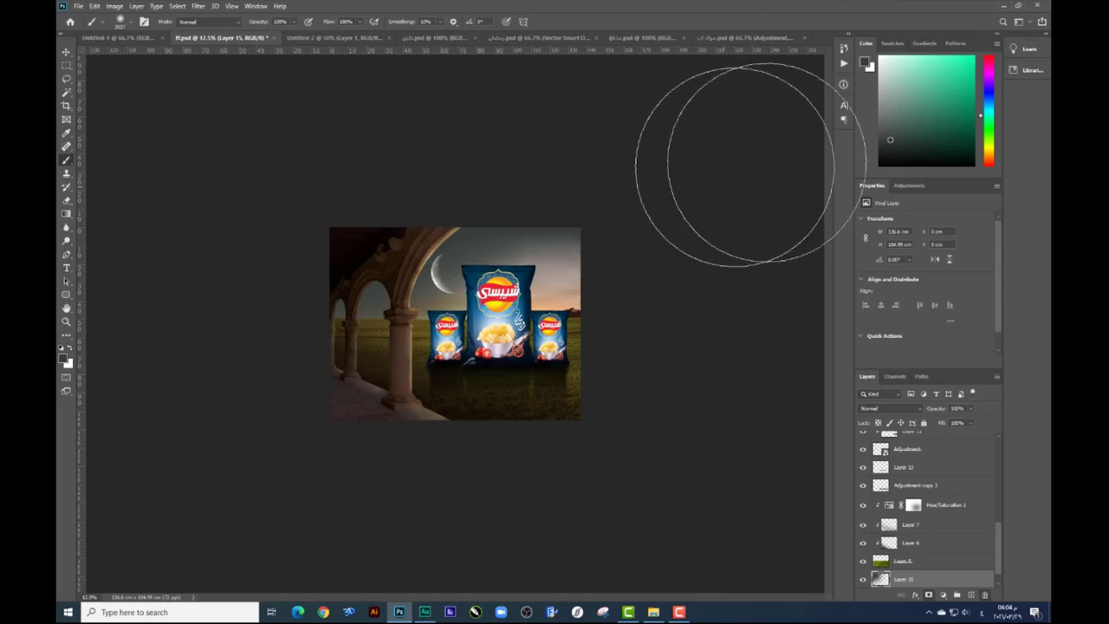
Set the grey layer's blend mode to Soft Light
left_click(877, 408)
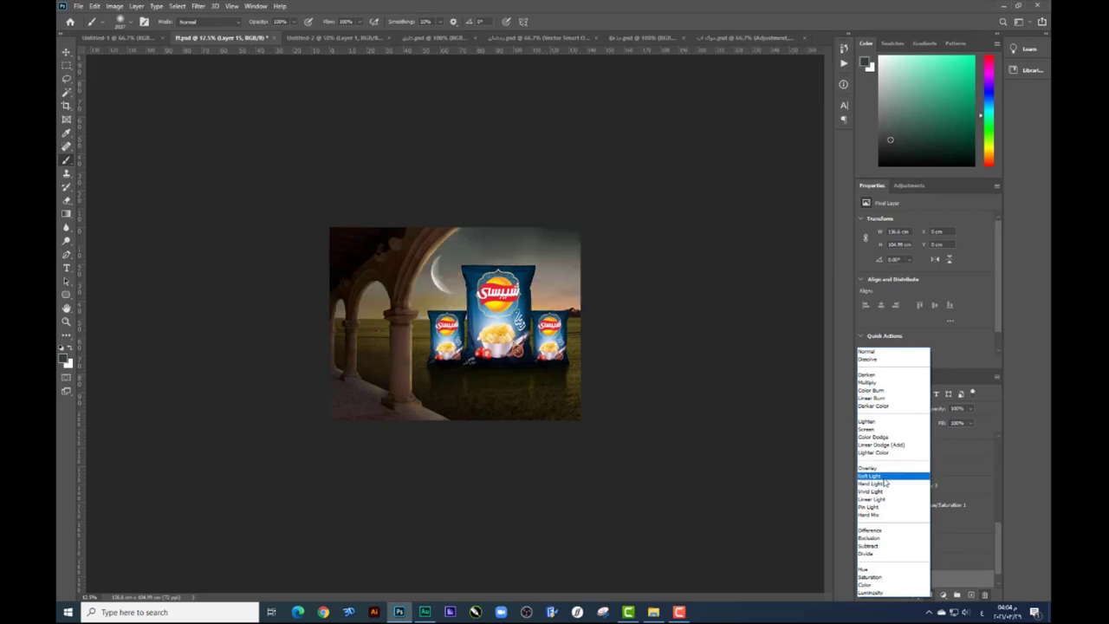
left_click(883, 475)
left_click(67, 201)
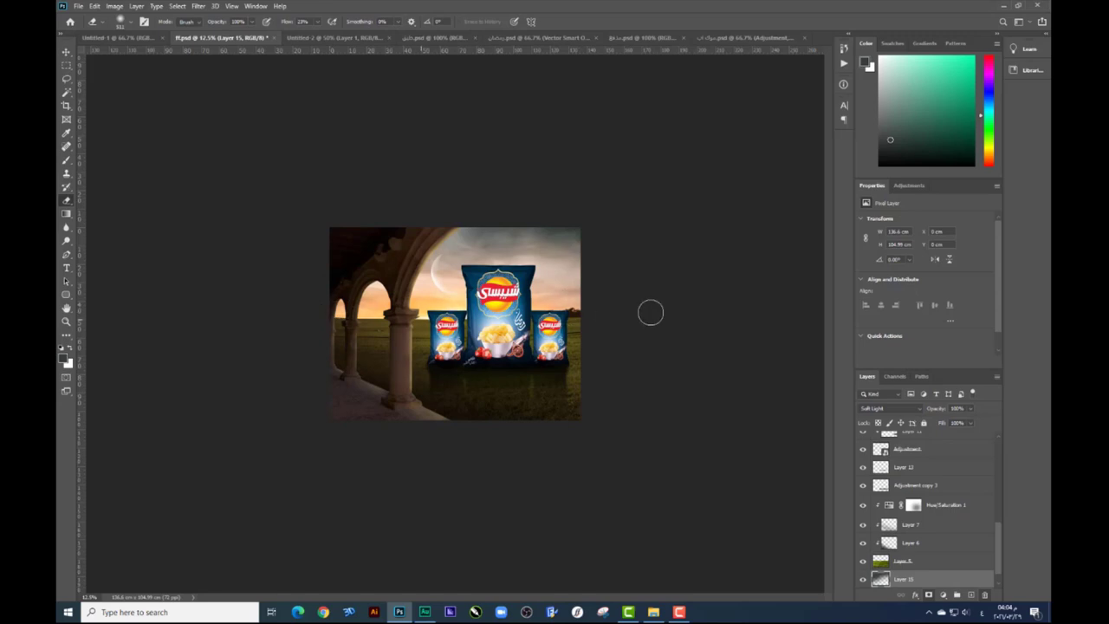
key("ctrl+plus")
key("ctrl+plus")
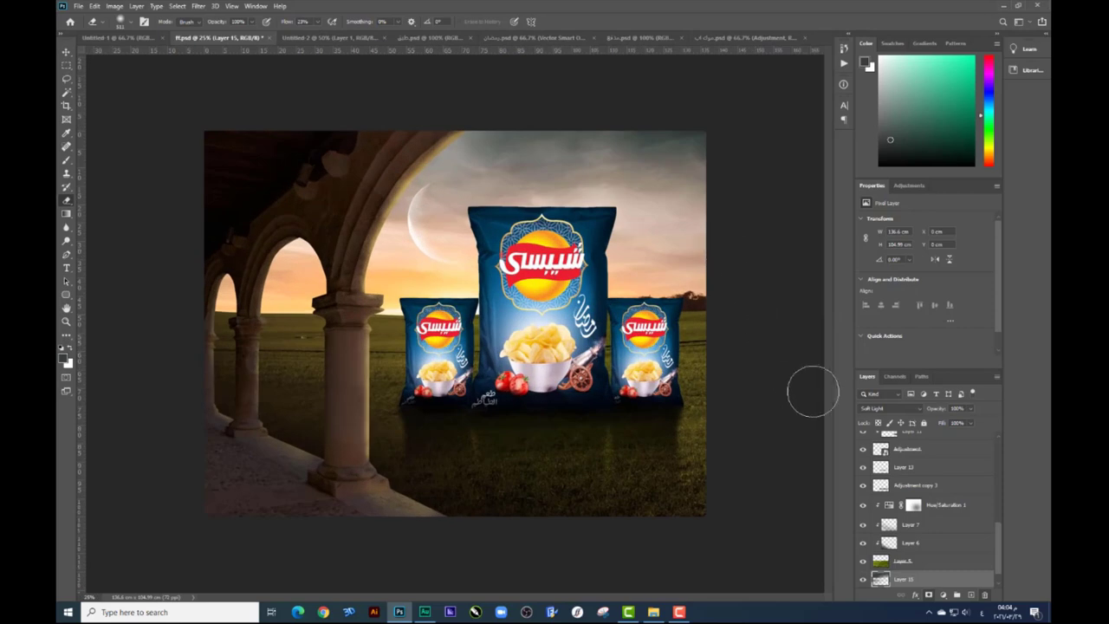
scroll(906, 455, "up", 3)
scroll(912, 453, "down", 5)
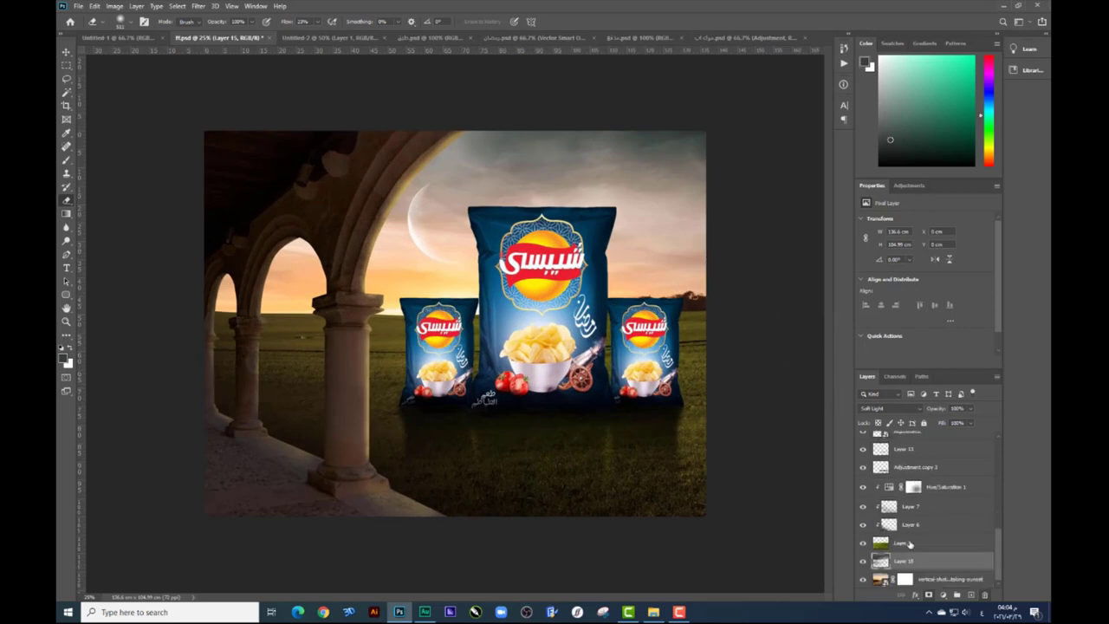
Add a new empty layer above the Hue/Saturation adjustment layer
left_click(910, 543)
left_click(906, 491)
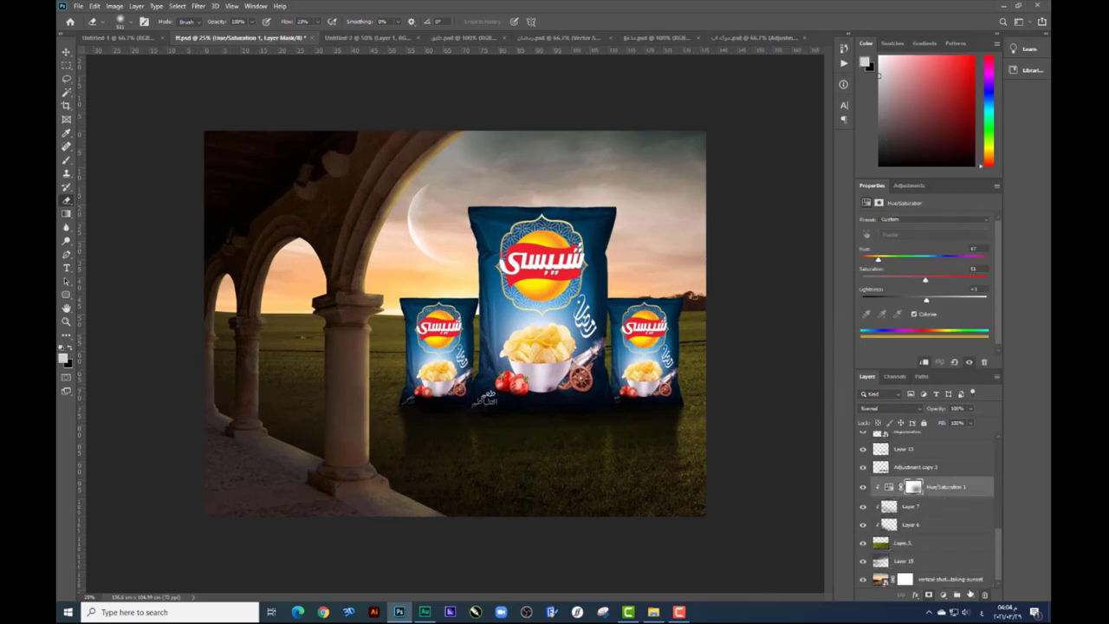
left_click(971, 594)
left_click(65, 159)
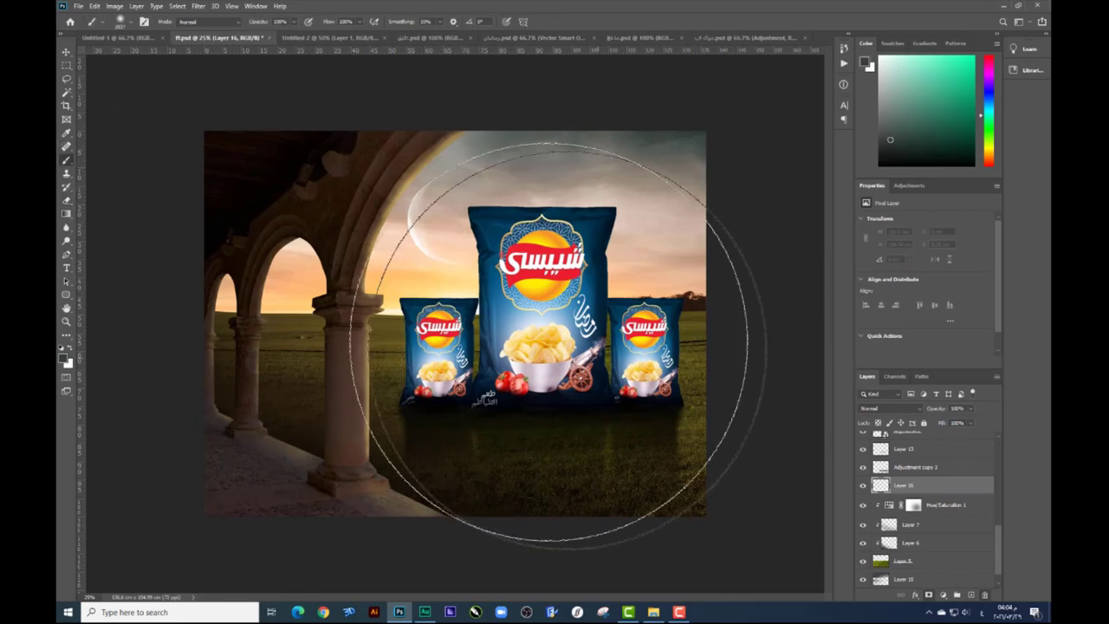
Choose a textured smoke brush tip and set the foreground colour to white
right_click(541, 337)
left_click(656, 407)
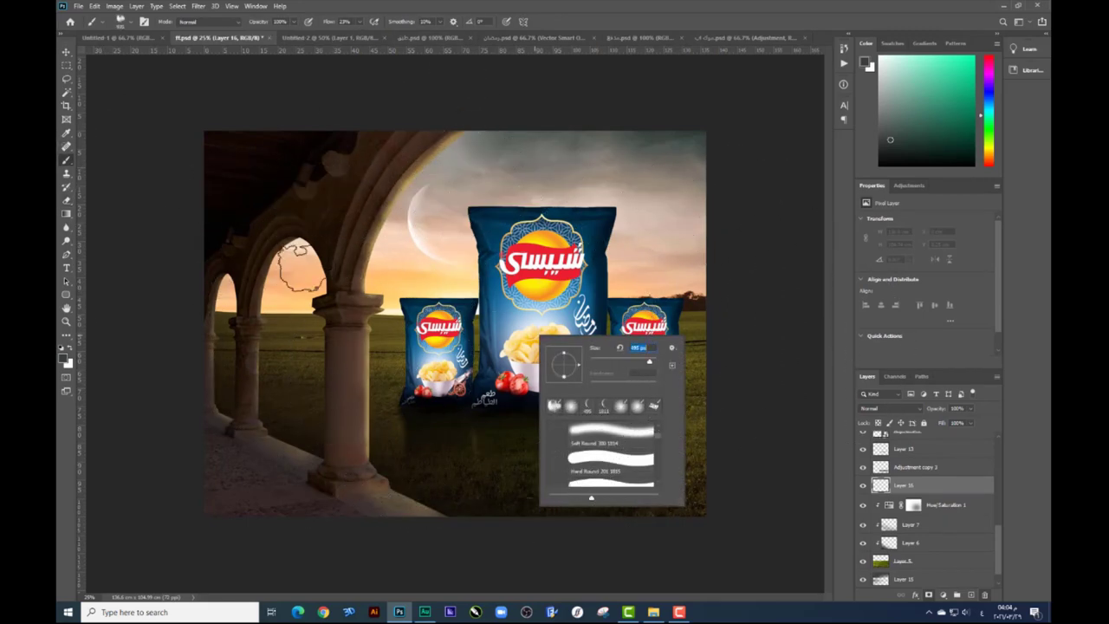
right_click(314, 314)
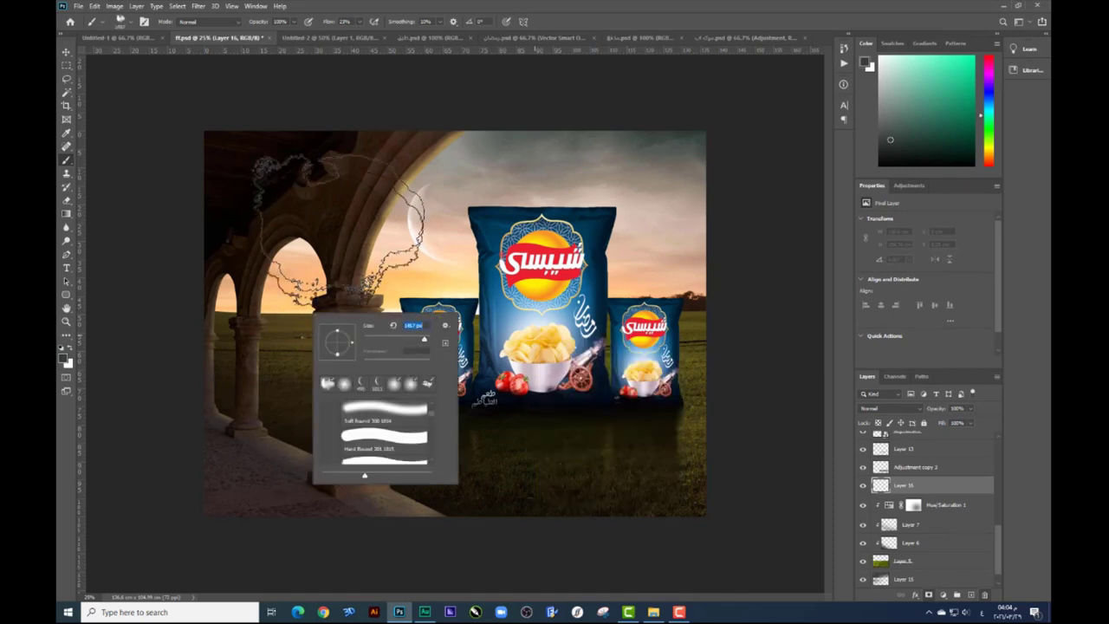
left_click(230, 253)
left_click(65, 357)
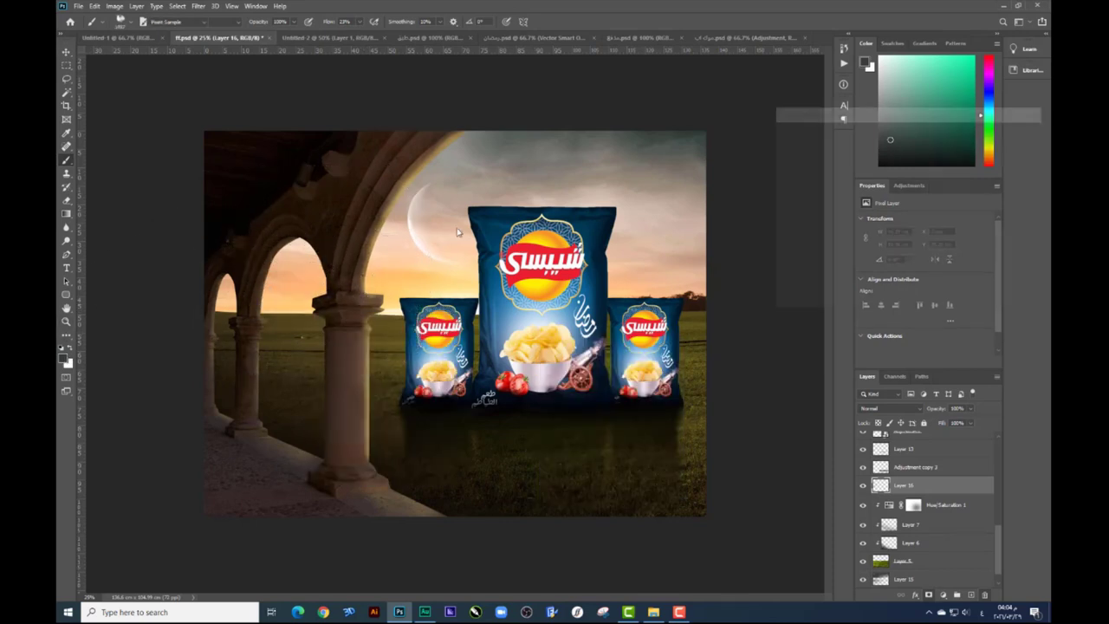
left_click(777, 135)
left_click(986, 130)
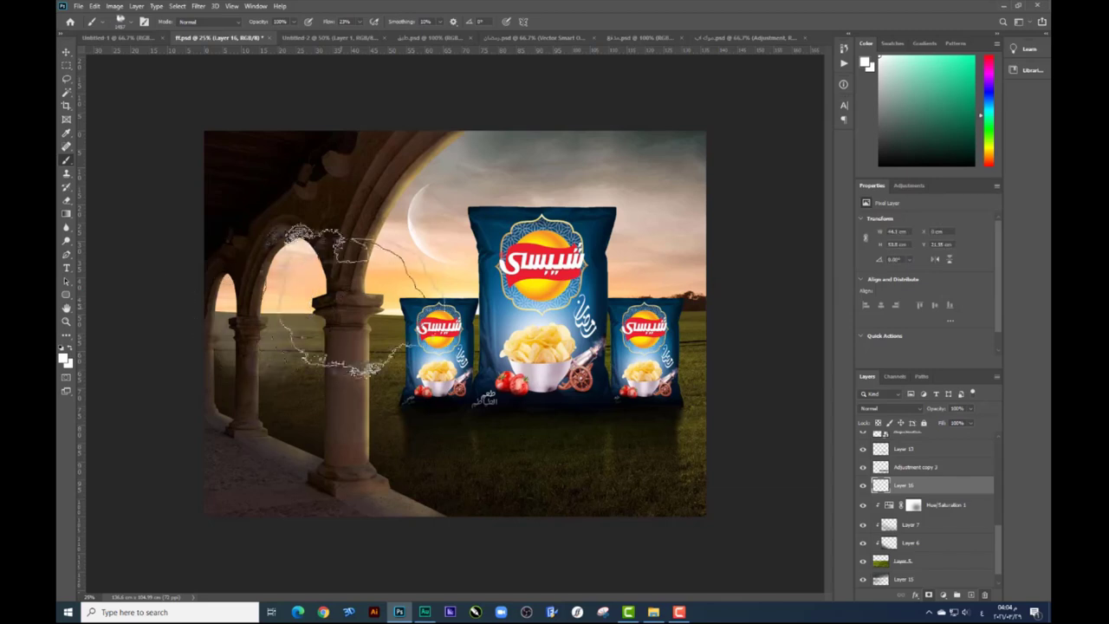
Paint a faint white haze across the arches and apply a transform
left_click_drag(745, 308, 736, 260)
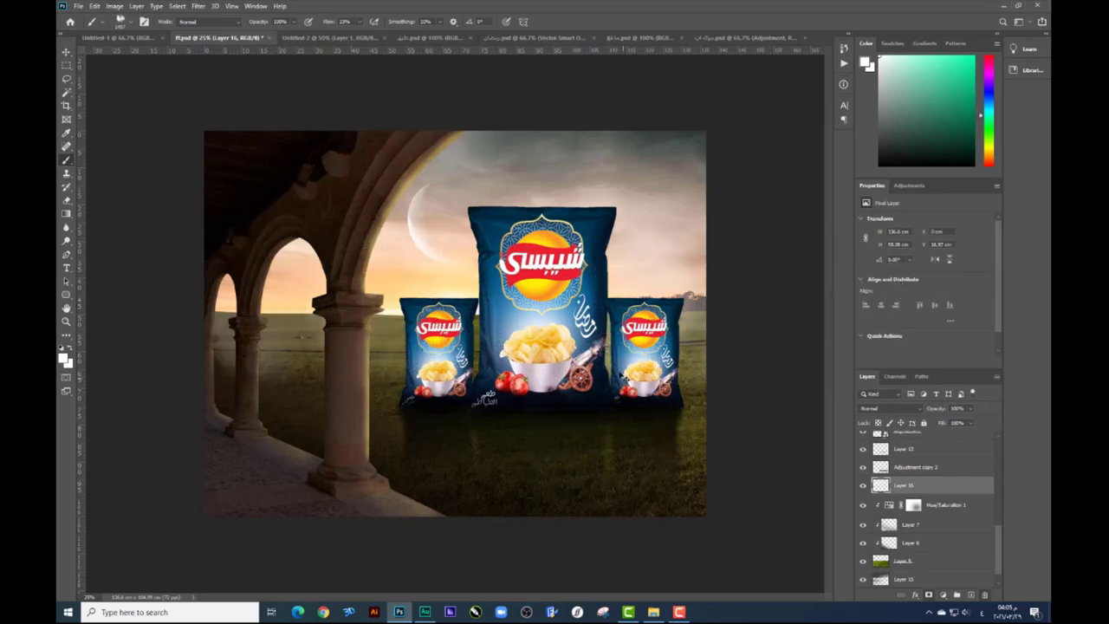
key("ctrl+minus")
key("ctrl+t")
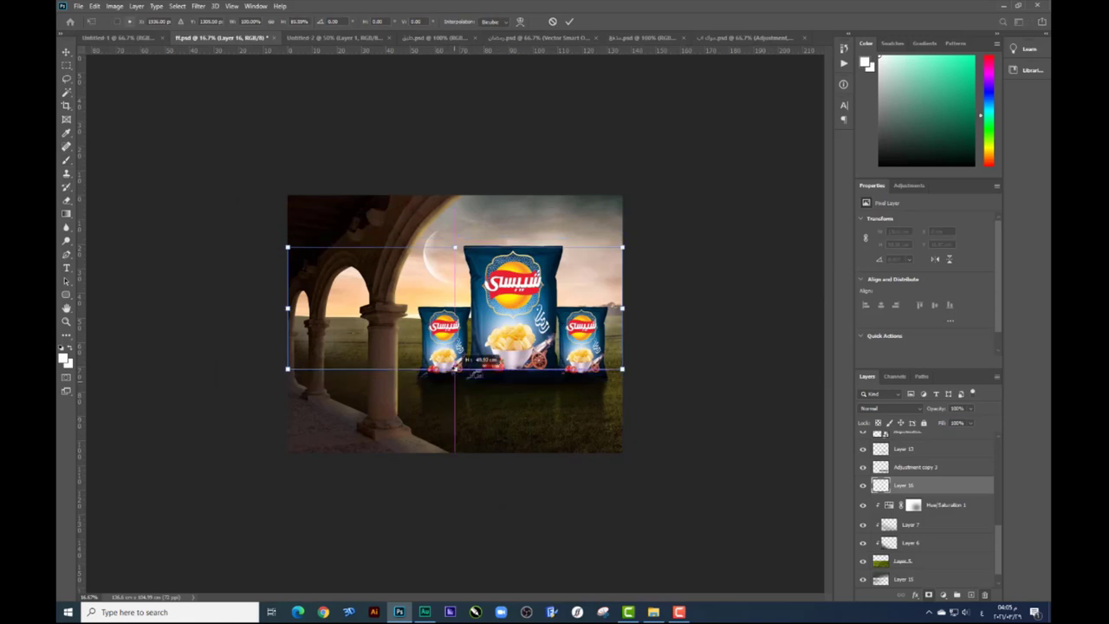
key("Return")
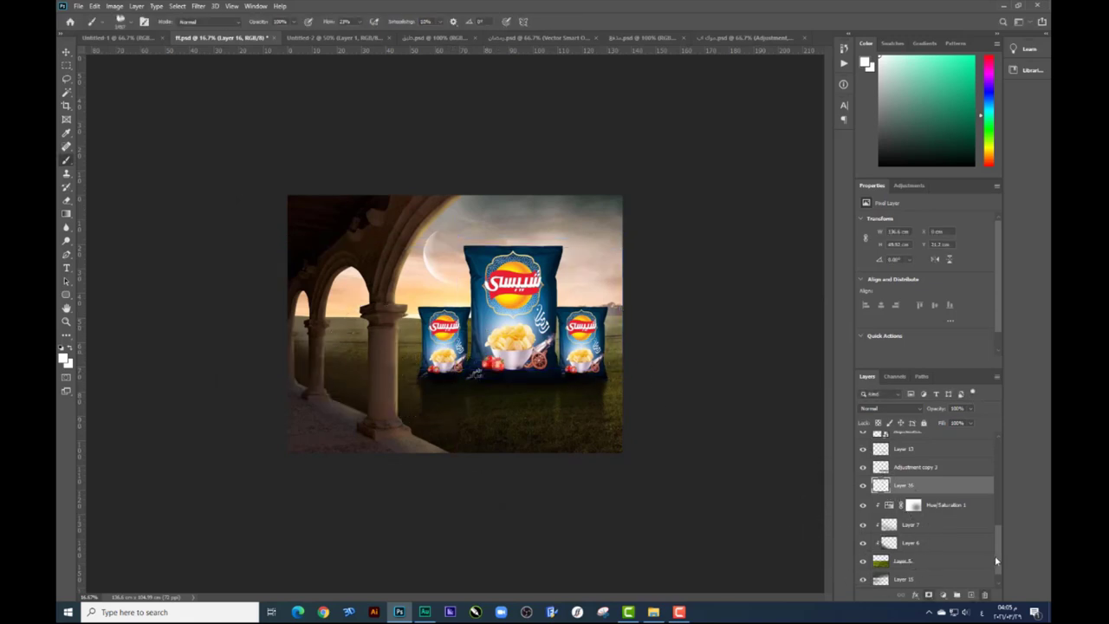
Add a new empty layer above Hue/Saturation 1
left_click(917, 563)
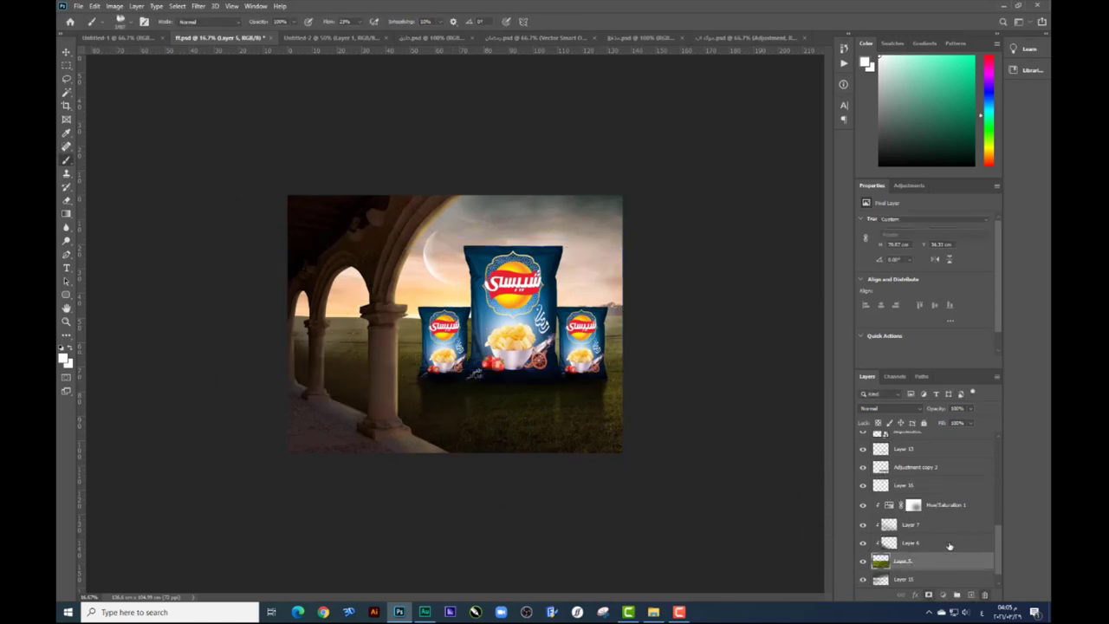
left_click(934, 511)
key("ctrl+shift+alt+n")
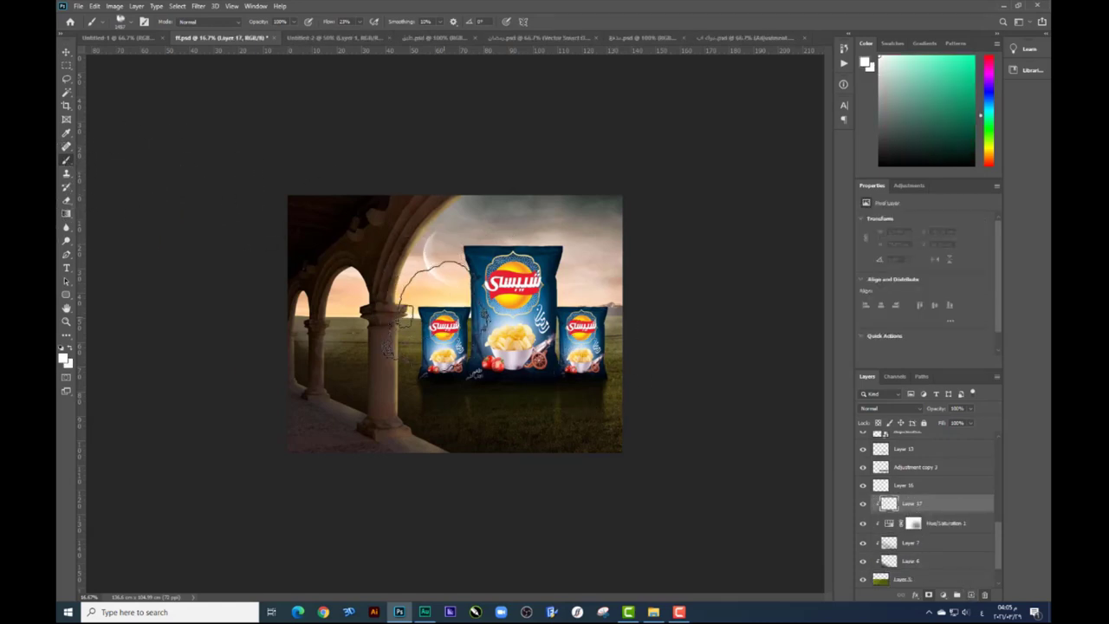
Paint a soft round glow over the left archway and fade it to about 60% opacity
right_click(449, 318)
left_click(465, 386)
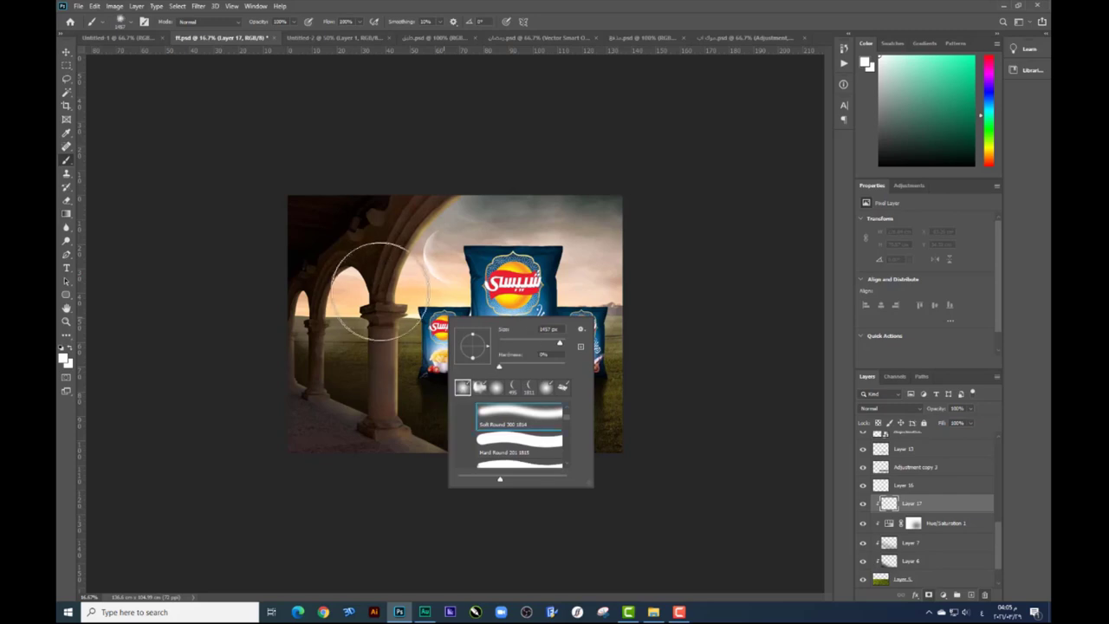
left_click(309, 285)
left_click(466, 265)
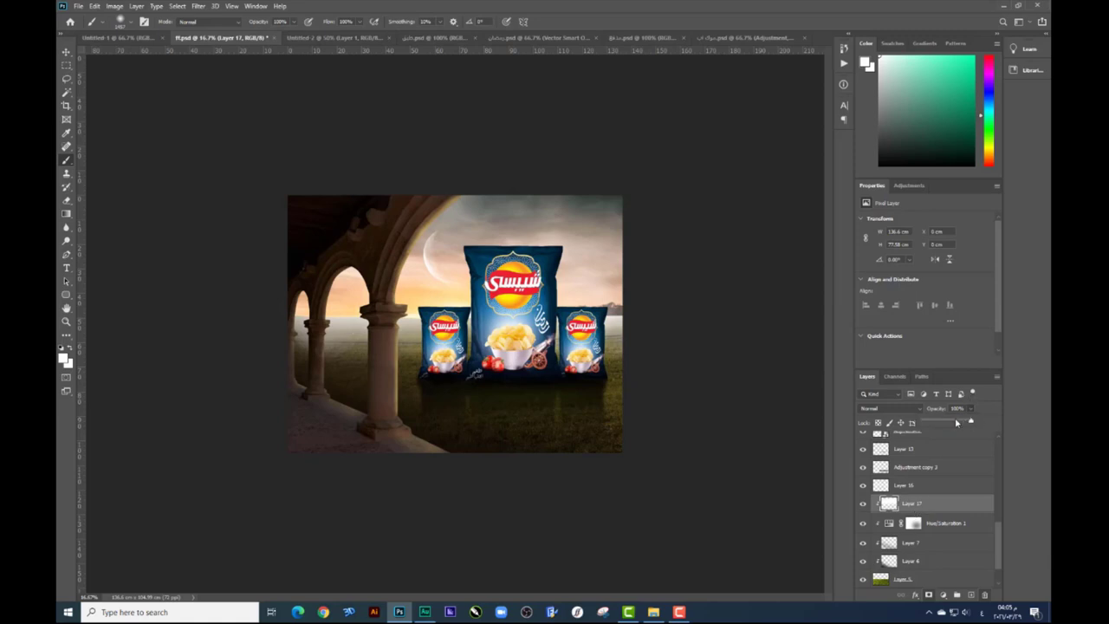
left_click_drag(957, 422, 954, 422)
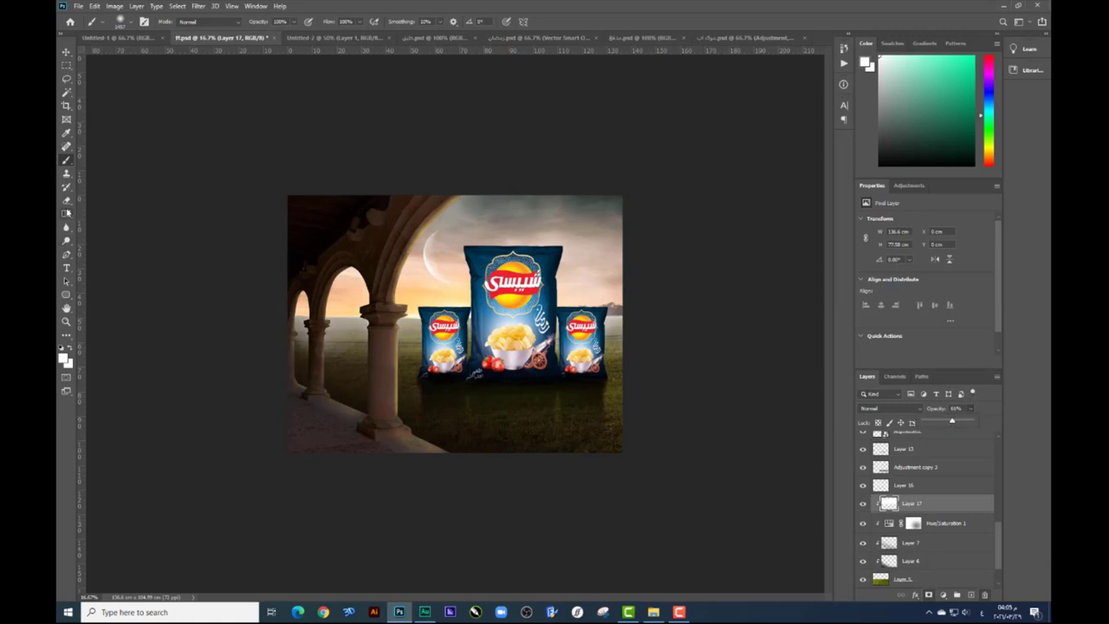
Erase the glow off the left pillar
key("e")
right_click(348, 348)
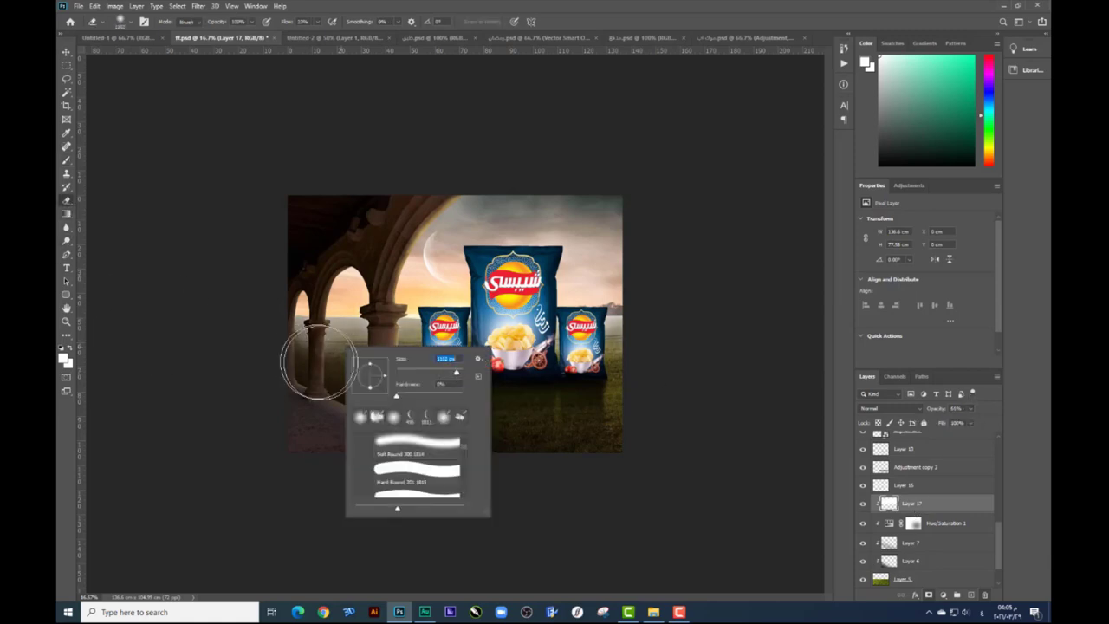
left_click(320, 362)
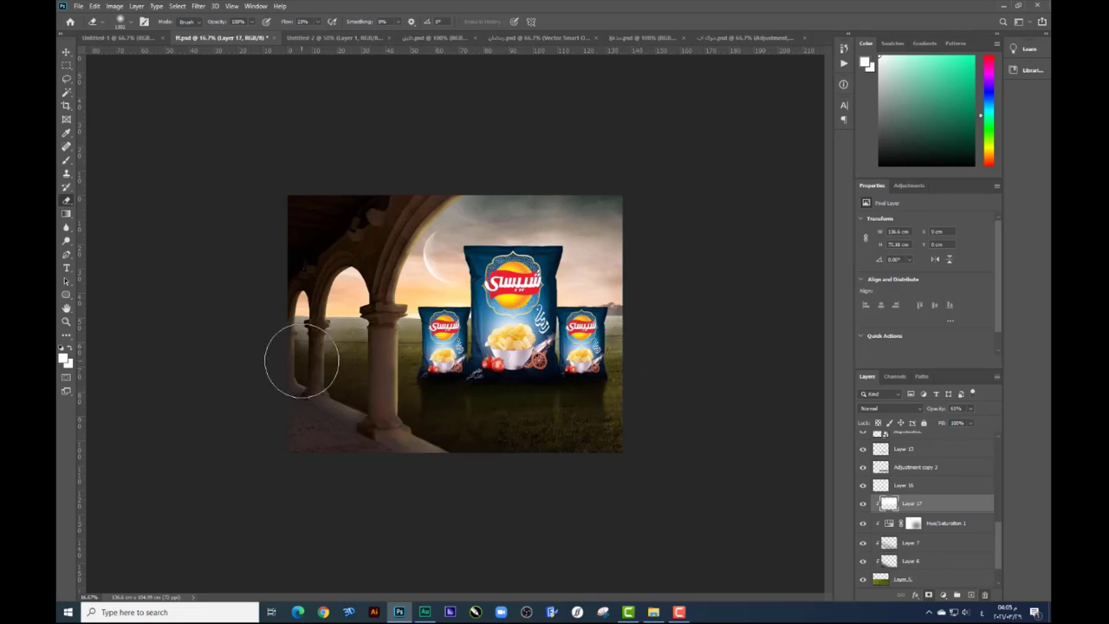
key("ctrl+plus")
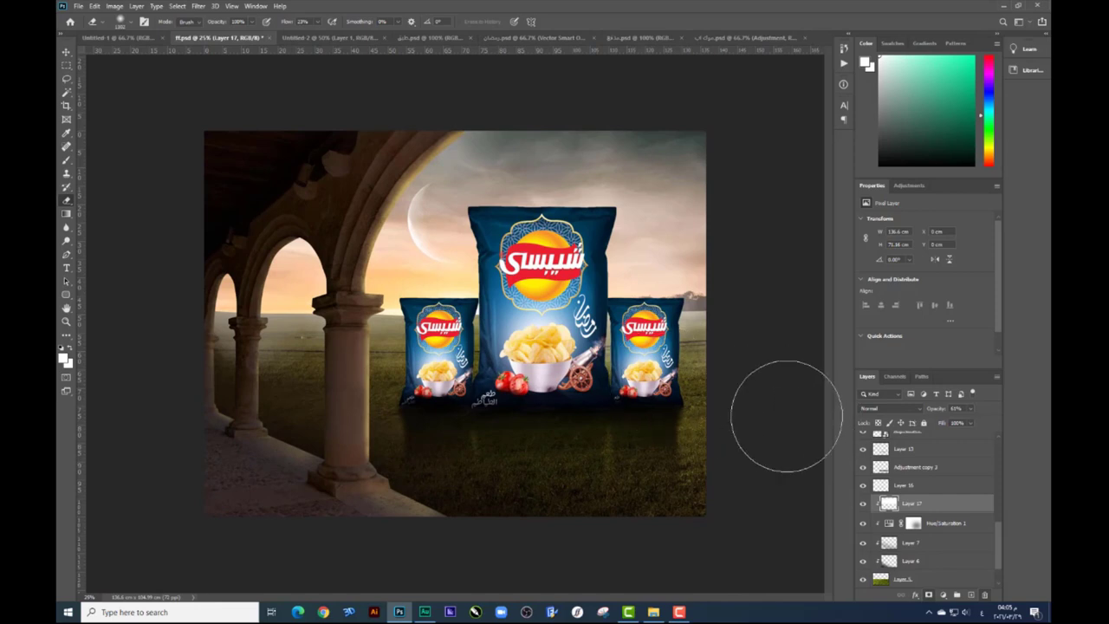
scroll(953, 507, "up", 5)
Add a Color Balance adjustment layer above Layer 14 with midtones shifted toward red and green
scroll(953, 502, "up", 5)
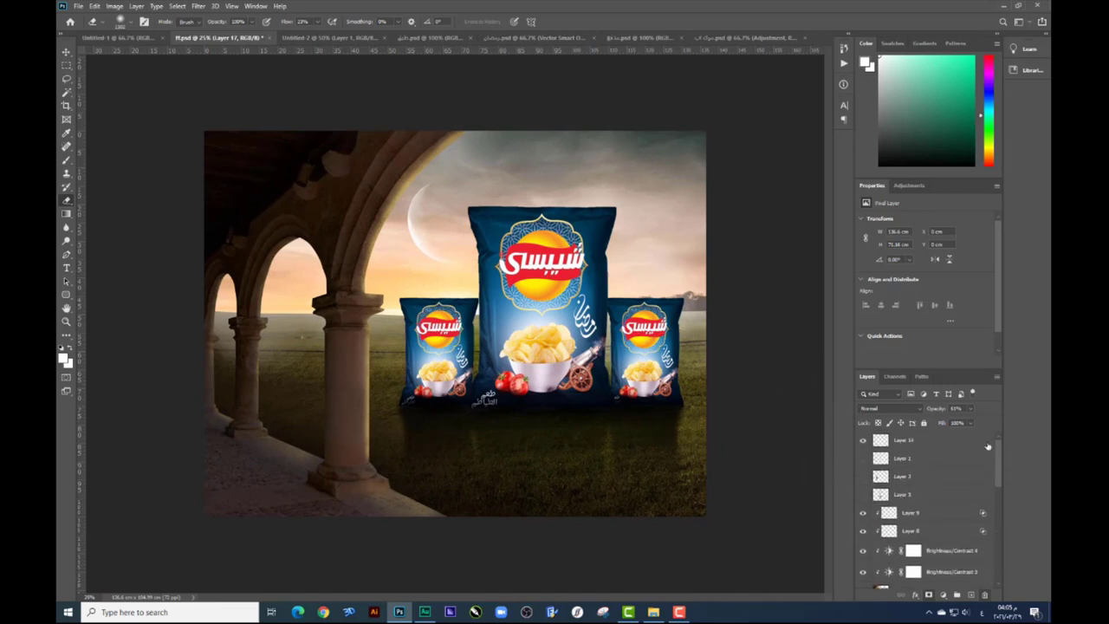
left_click(945, 441)
left_click(944, 595)
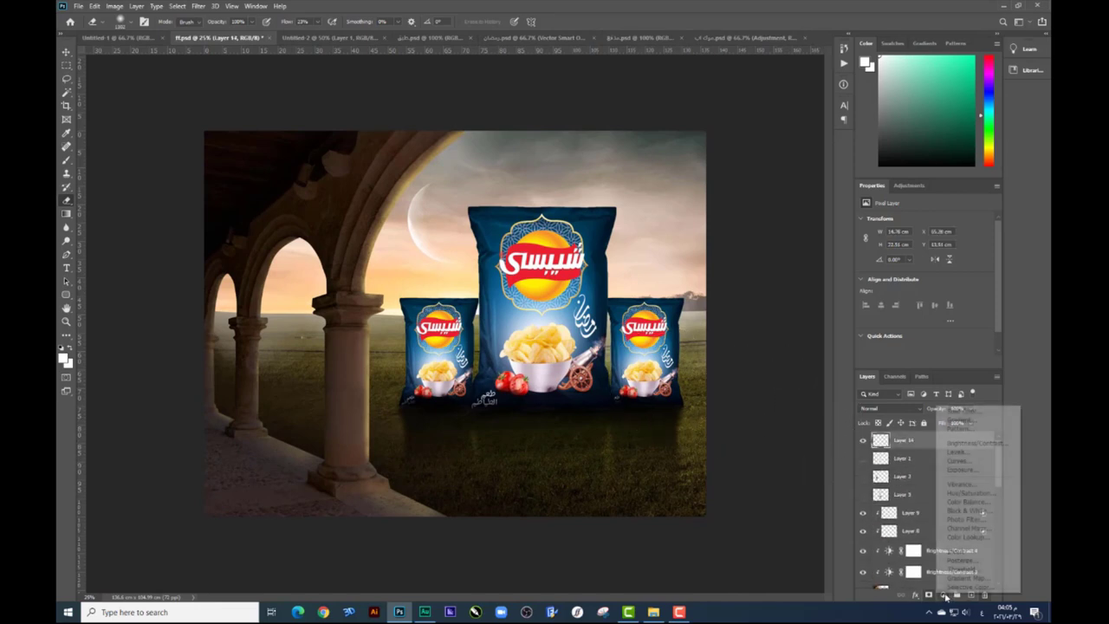
left_click(977, 502)
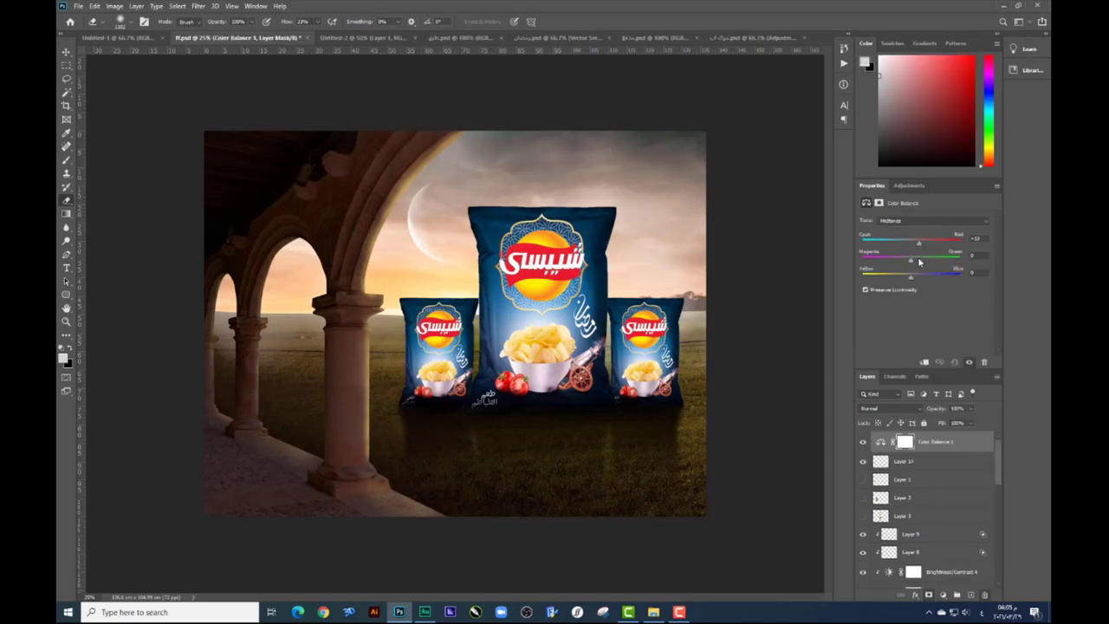
left_click_drag(910, 259, 911, 275)
Add a Curves adjustment layer that raises the Blue curve and slightly lifts the Green curve
left_click(943, 594)
left_click(958, 460)
left_click(906, 240)
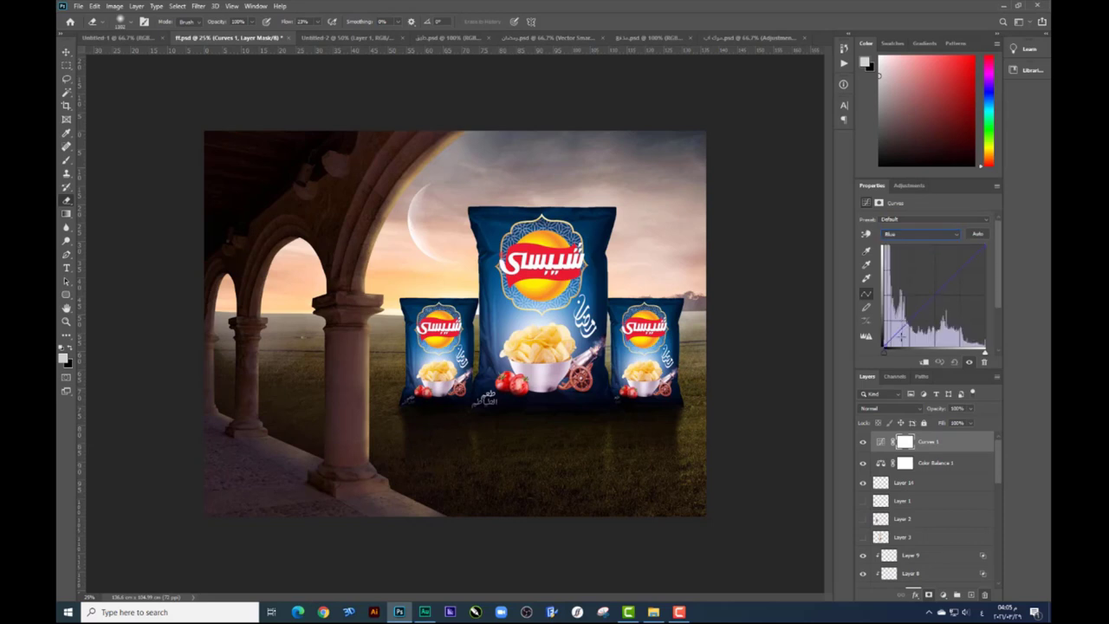
left_click_drag(885, 346, 894, 322)
left_click(922, 234)
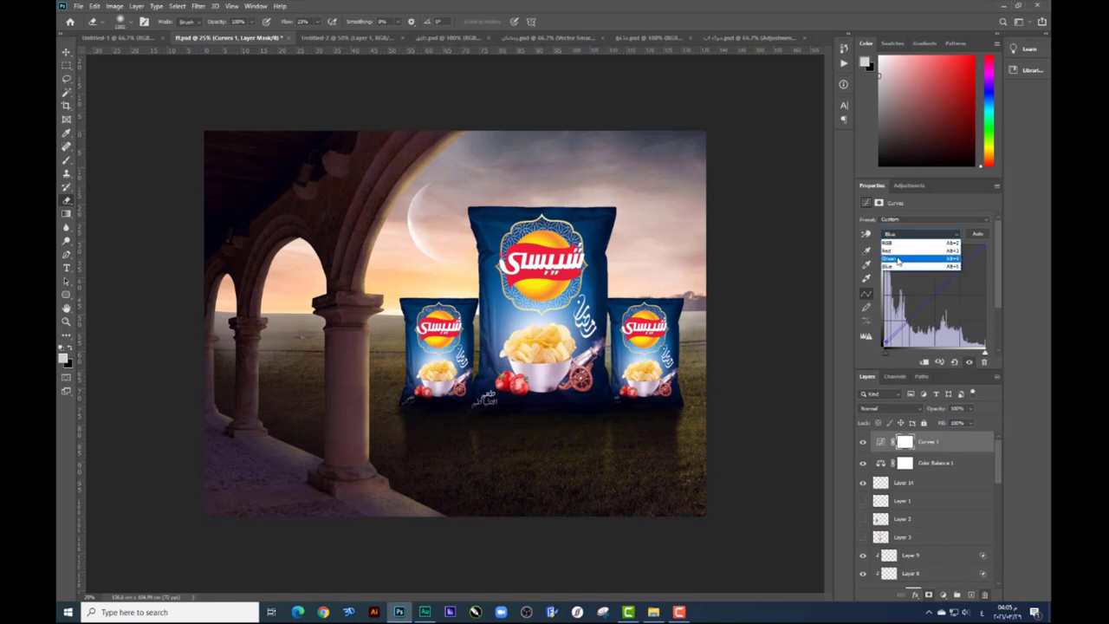
left_click(898, 259)
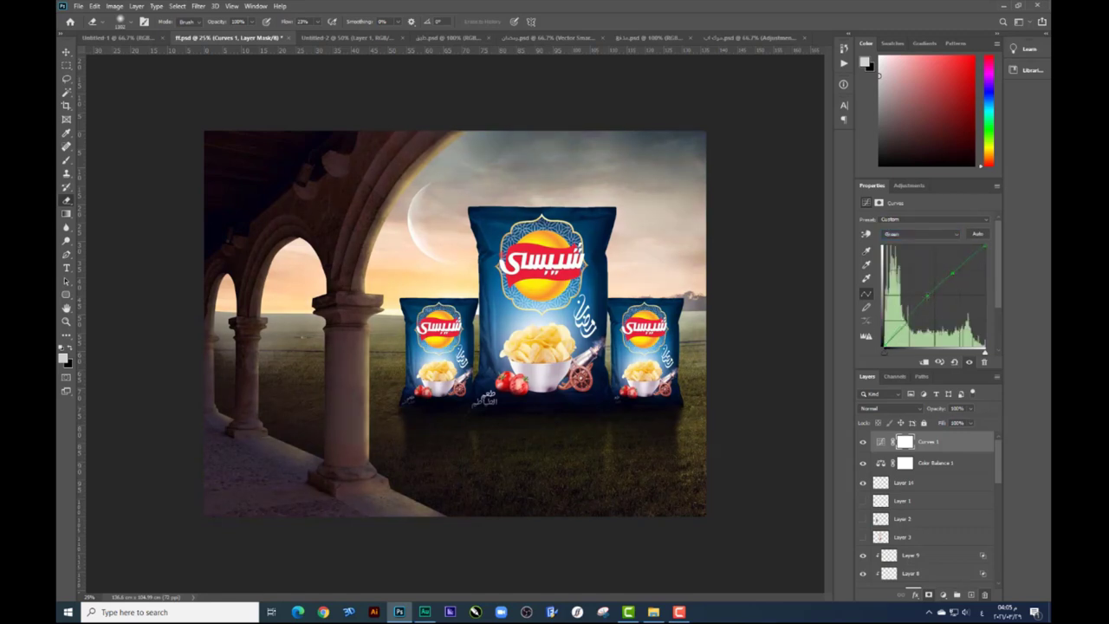
left_click_drag(954, 272, 952, 271)
left_click_drag(884, 344, 885, 347)
Add a Brightness/Contrast adjustment layer with brightness raised to about 4
left_click(943, 594)
left_click(953, 451)
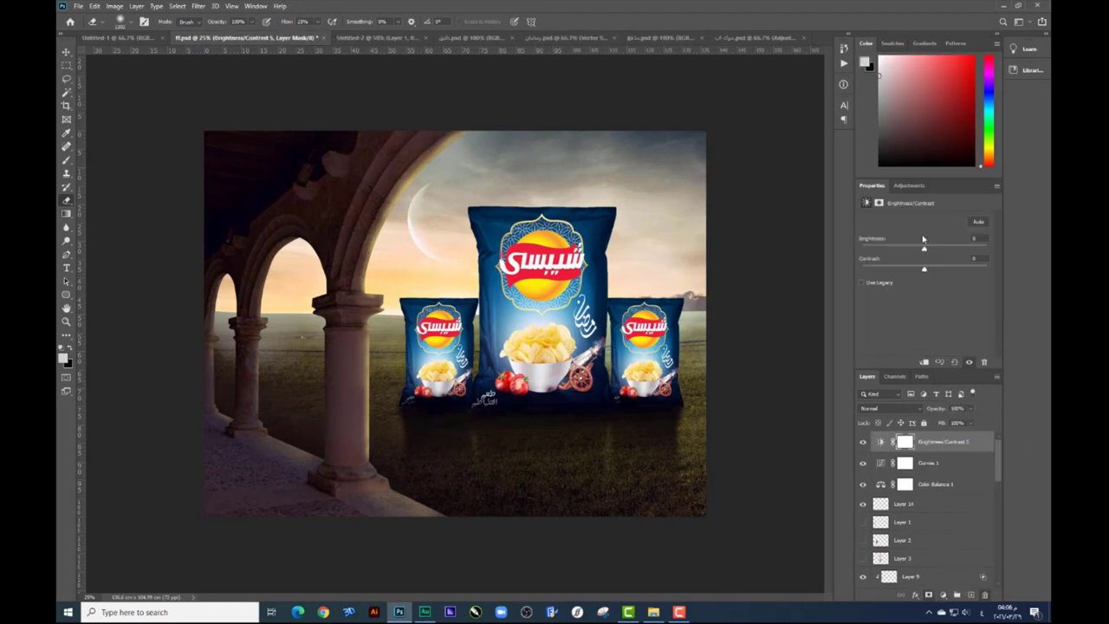
mouse_move(923, 249)
left_mouse_down()
mouse_move(942, 269)
mouse_move(925, 249)
mouse_move(923, 270)
left_mouse_up()
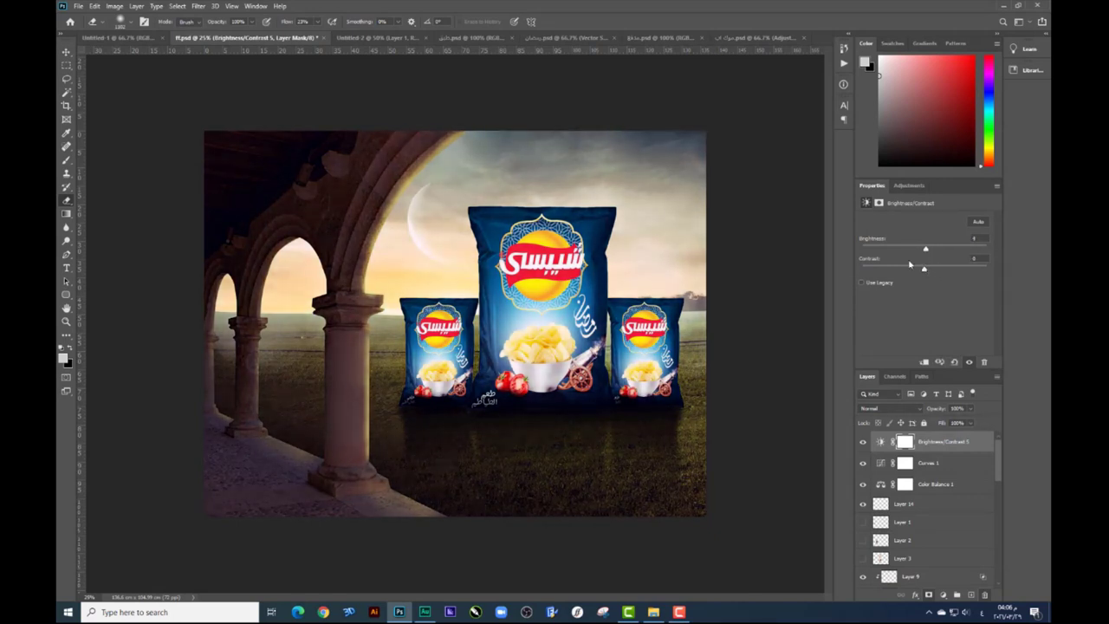
scroll(938, 444, "down", 5)
Select all layers down to the background and scale the scene larger, shifting it upward
scroll(939, 444, "down", 5)
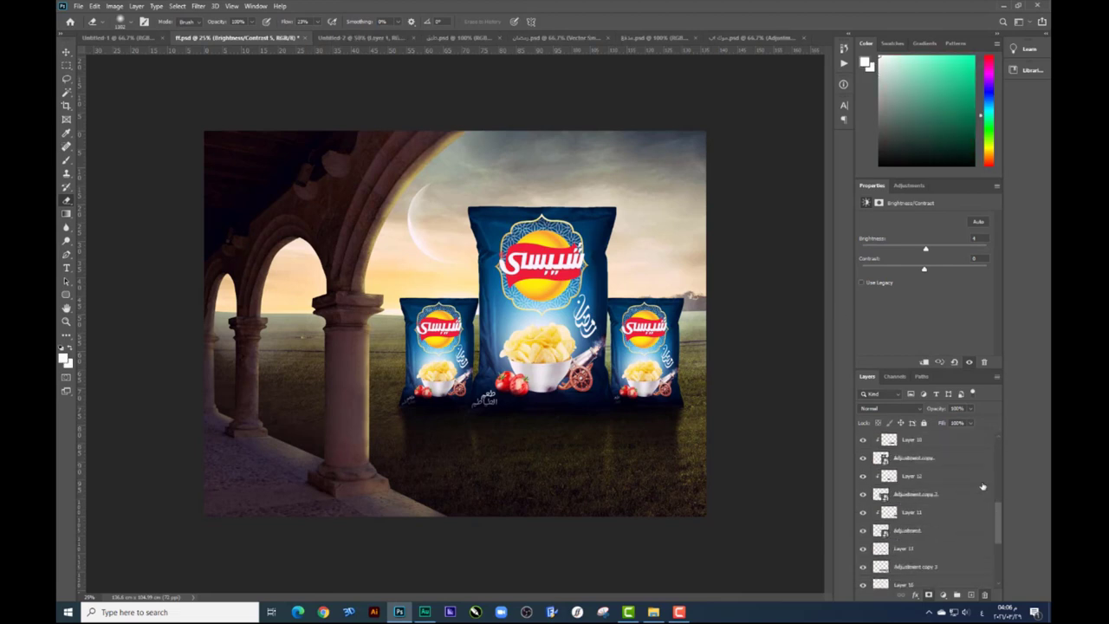
left_click_drag(1002, 514, 1004, 441)
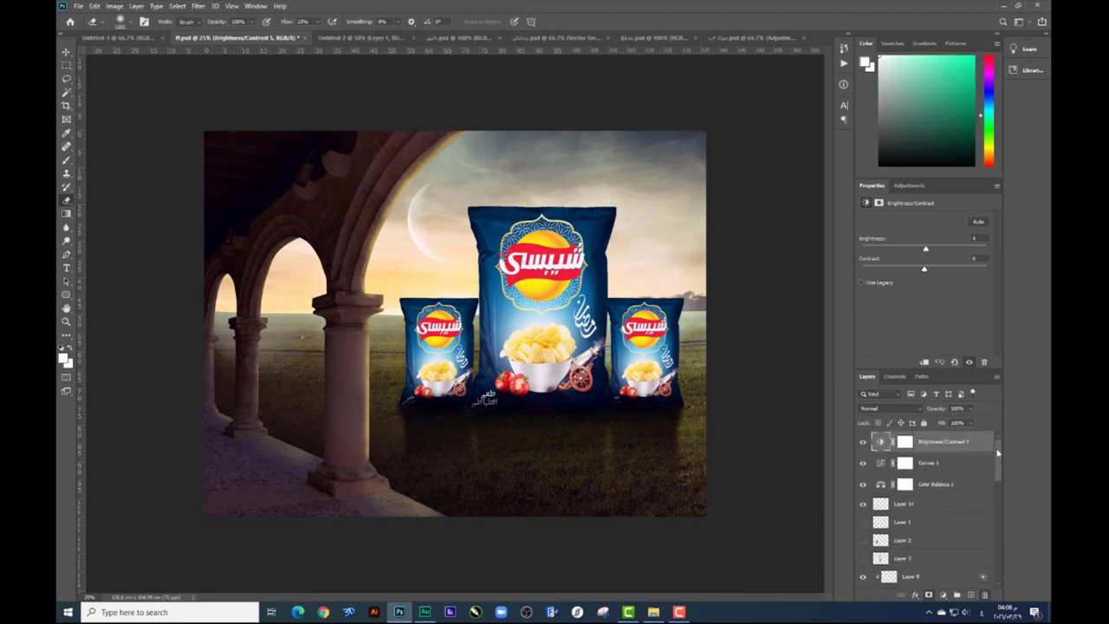
scroll(1007, 568, "down", 10)
left_click(947, 579, "shift")
key("ctrl+minus")
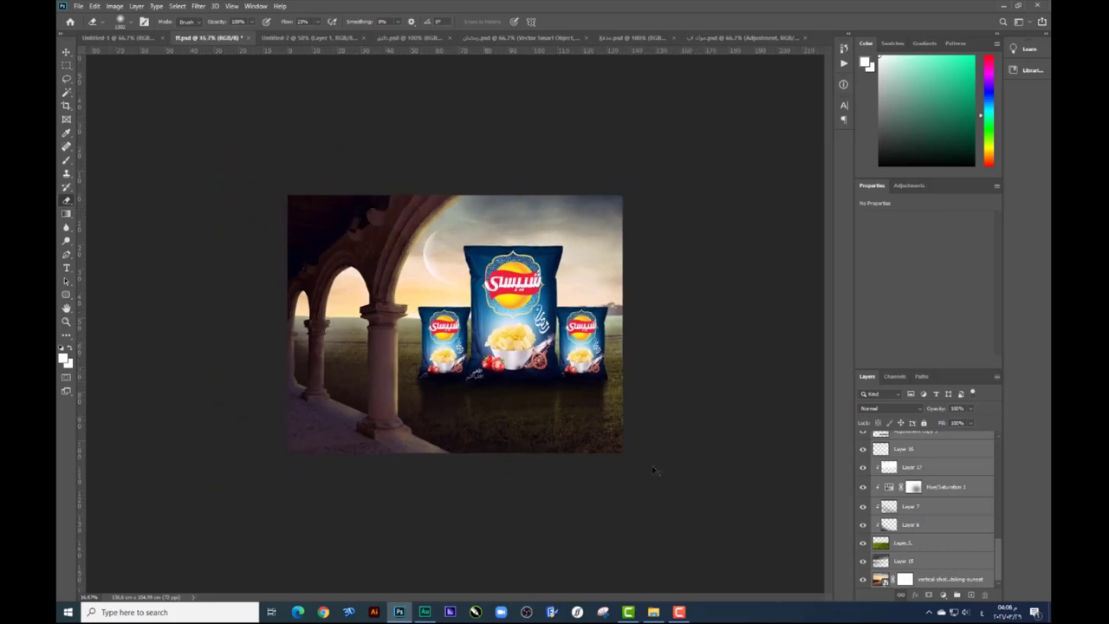
key("ctrl+t")
key("ctrl+minus")
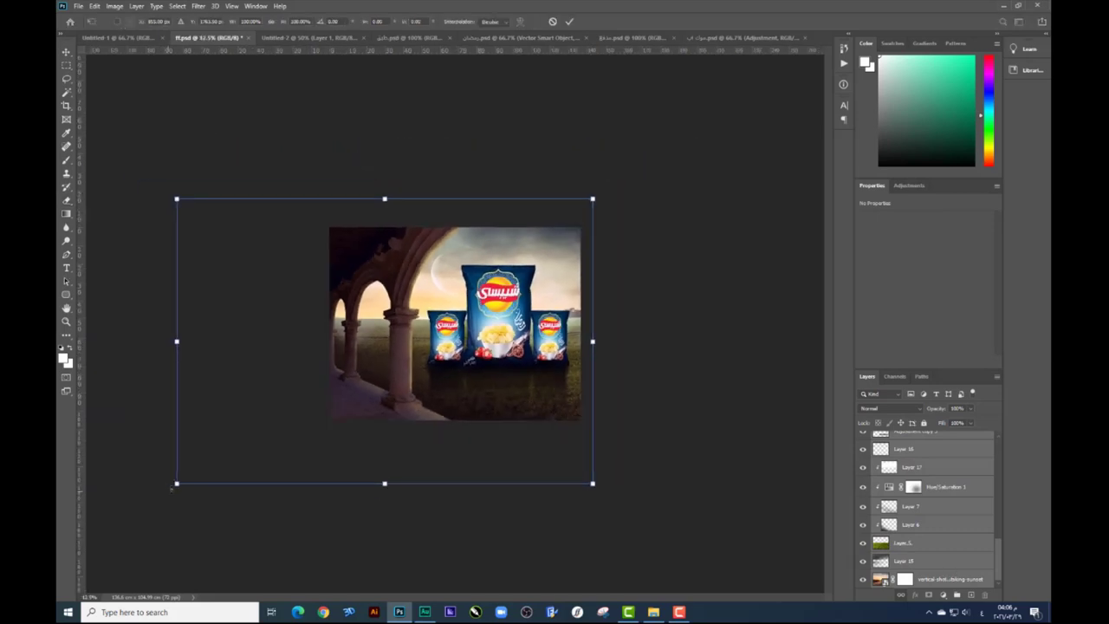
mouse_move(176, 483)
left_mouse_down()
mouse_move(130, 500)
mouse_move(132, 513)
left_mouse_up()
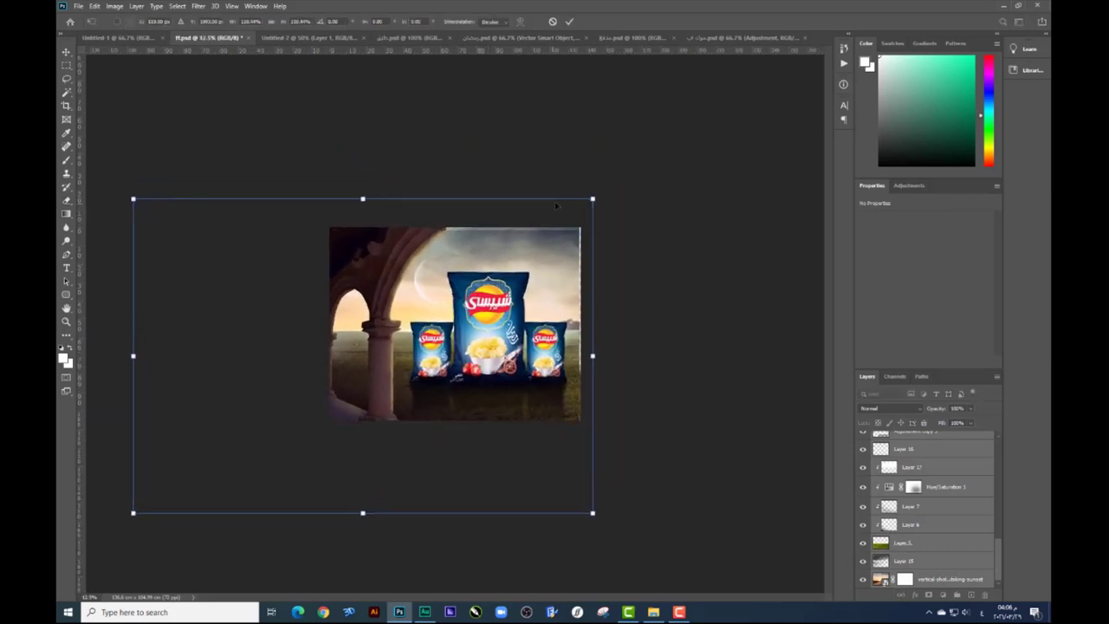
left_click_drag(592, 198, 595, 191)
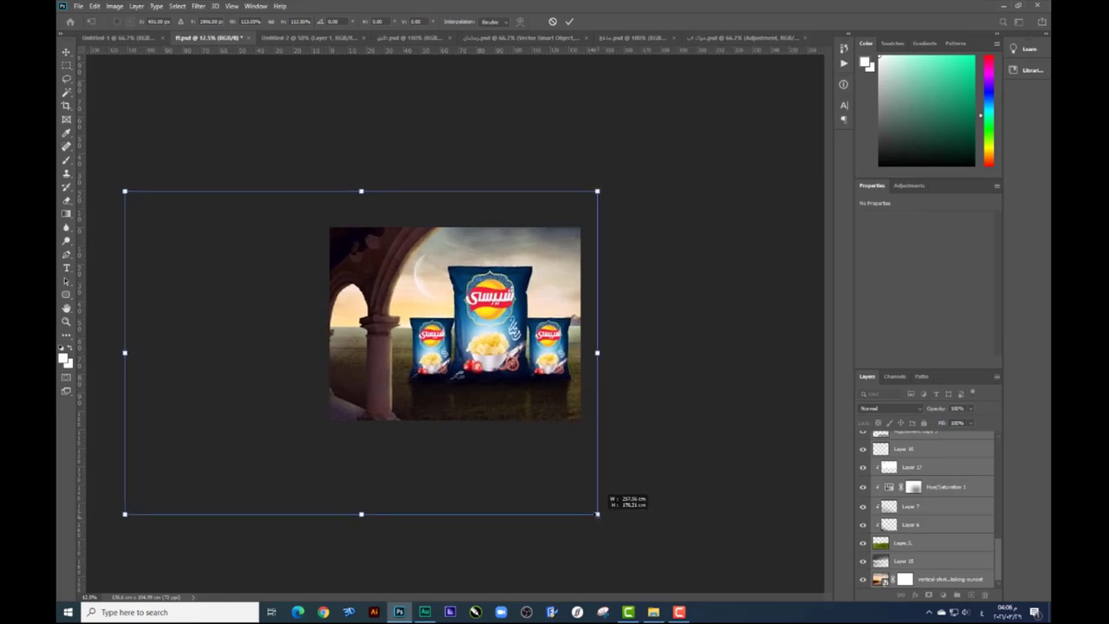
left_click_drag(571, 450, 575, 436)
left_click_drag(598, 176, 563, 210)
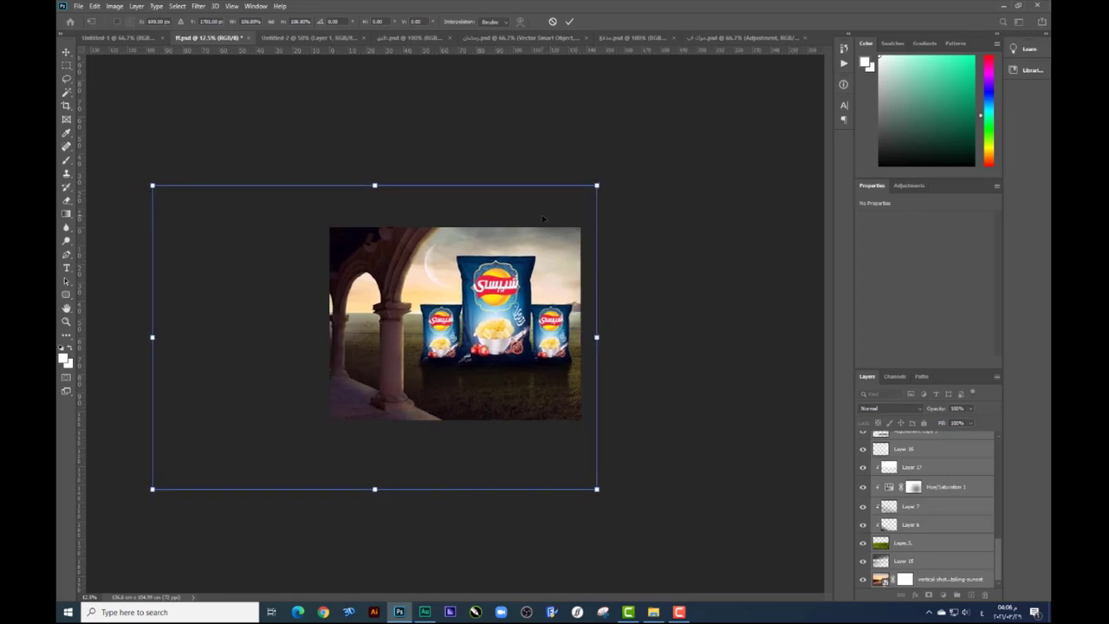
key("Return")
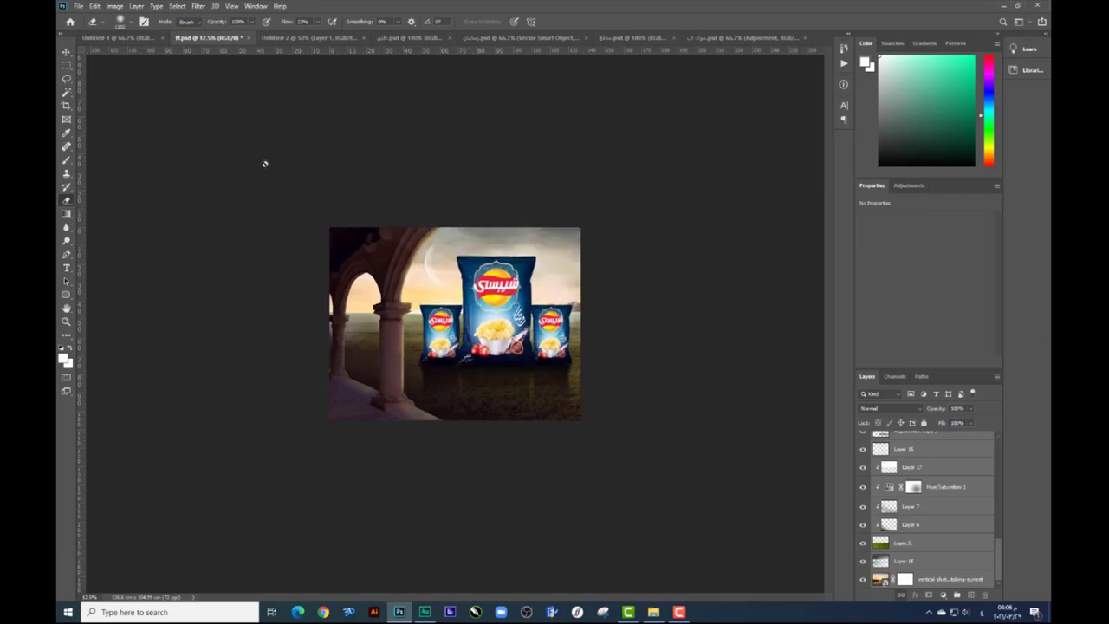
Select the arch layer, Layer 8, from the canvas layer list
key("ctrl+plus")
left_click(66, 52)
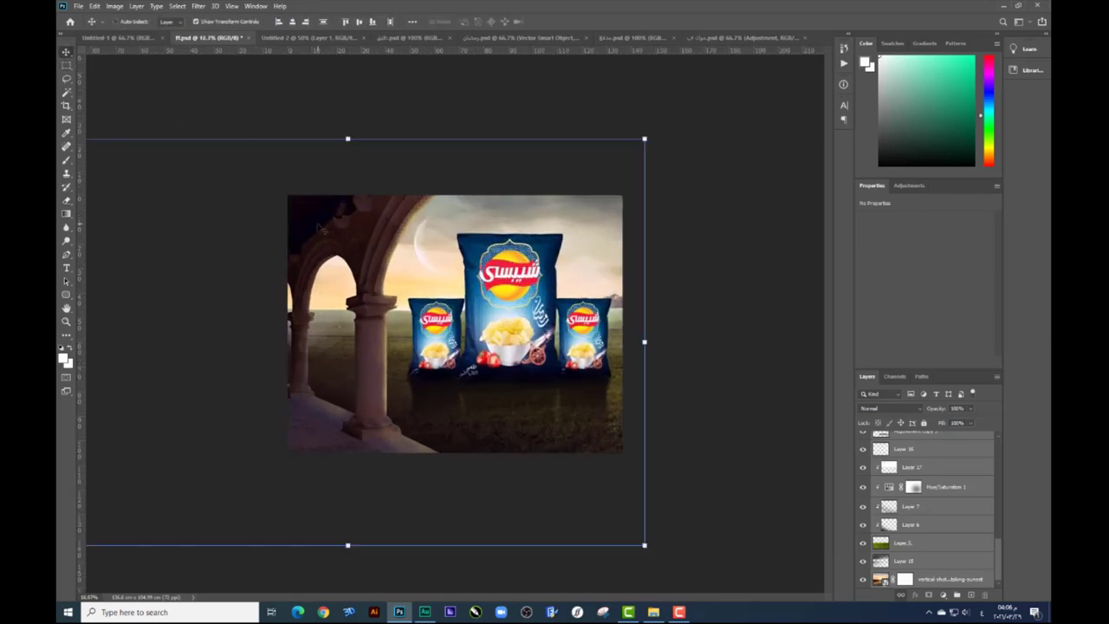
right_click(321, 228)
left_click(351, 273)
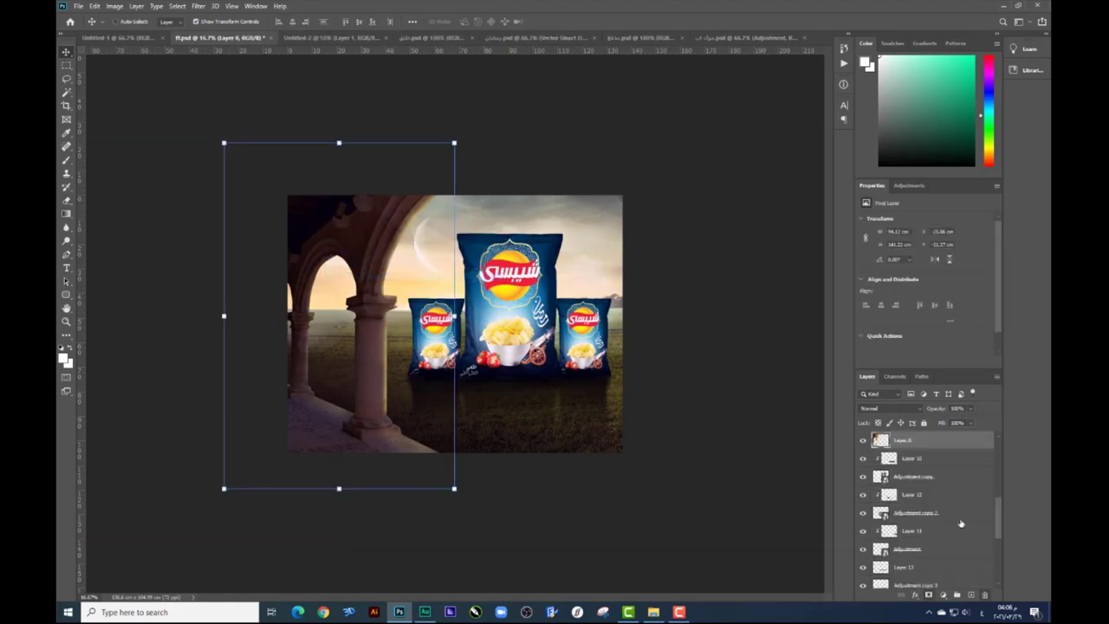
Add a Brightness/Contrast layer above Layer 8 at about -35, then preview full-screen with panels hidden
left_click(943, 596)
left_click(962, 450)
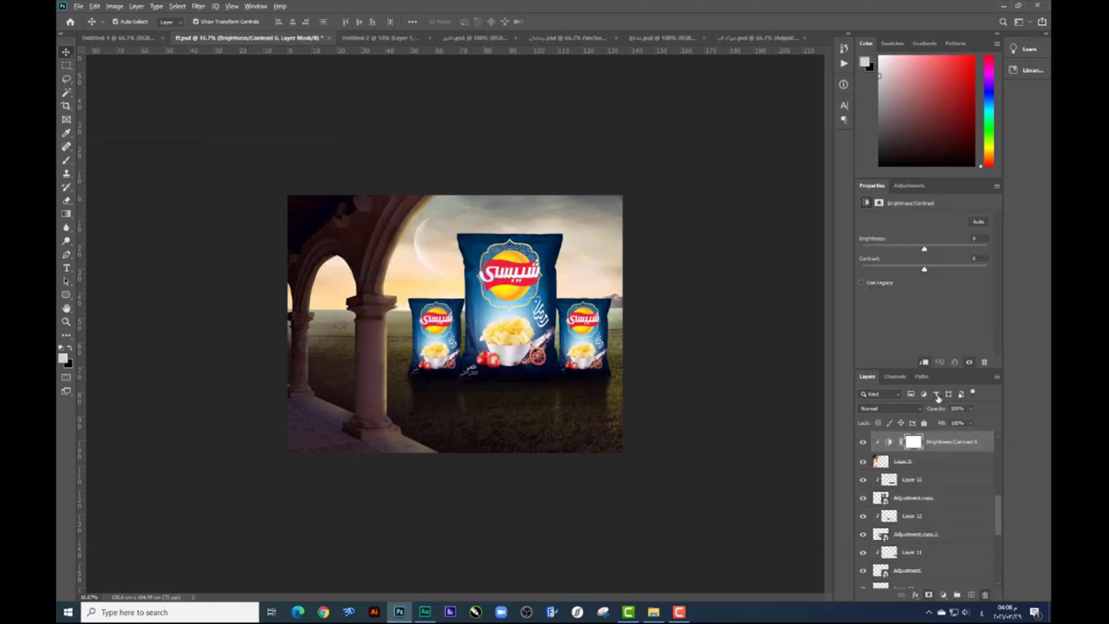
left_click_drag(923, 249, 882, 250)
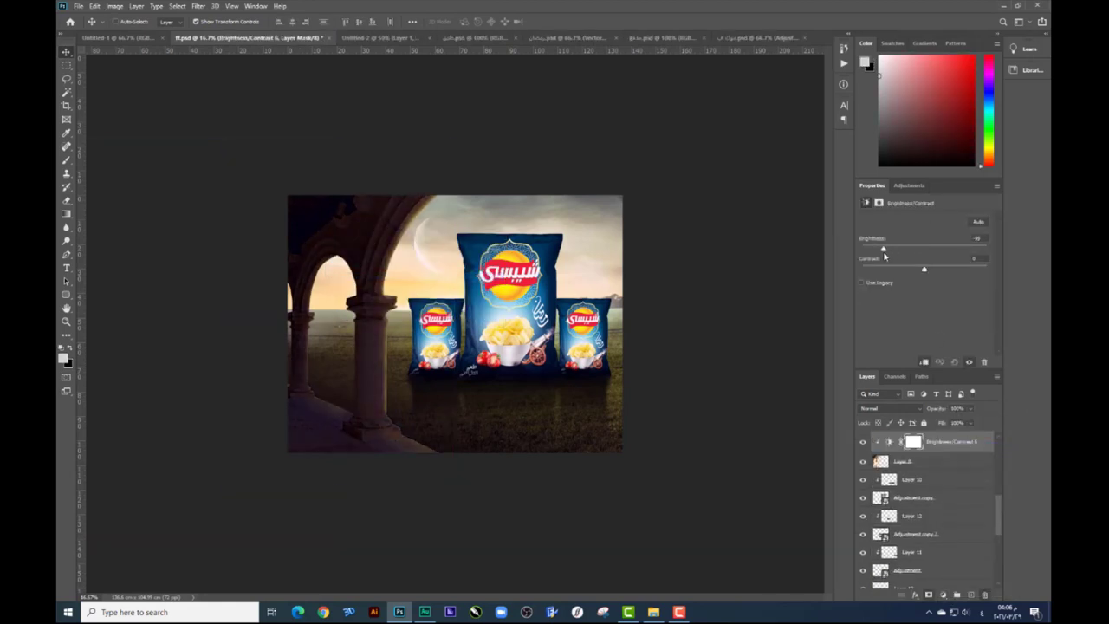
key("Tab")
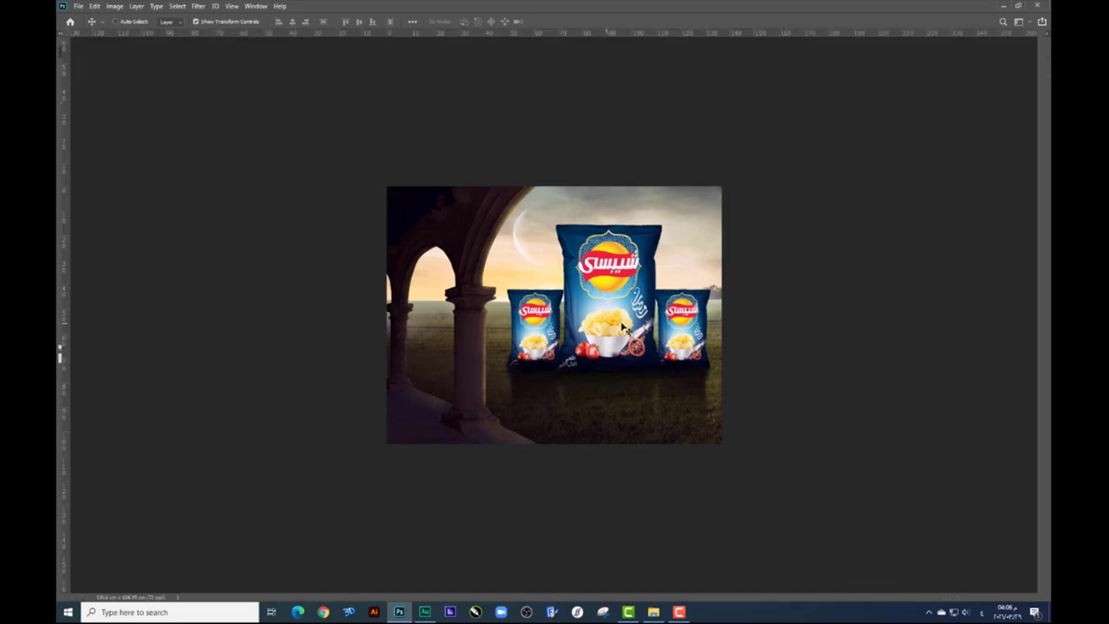
key("ctrl+plus")
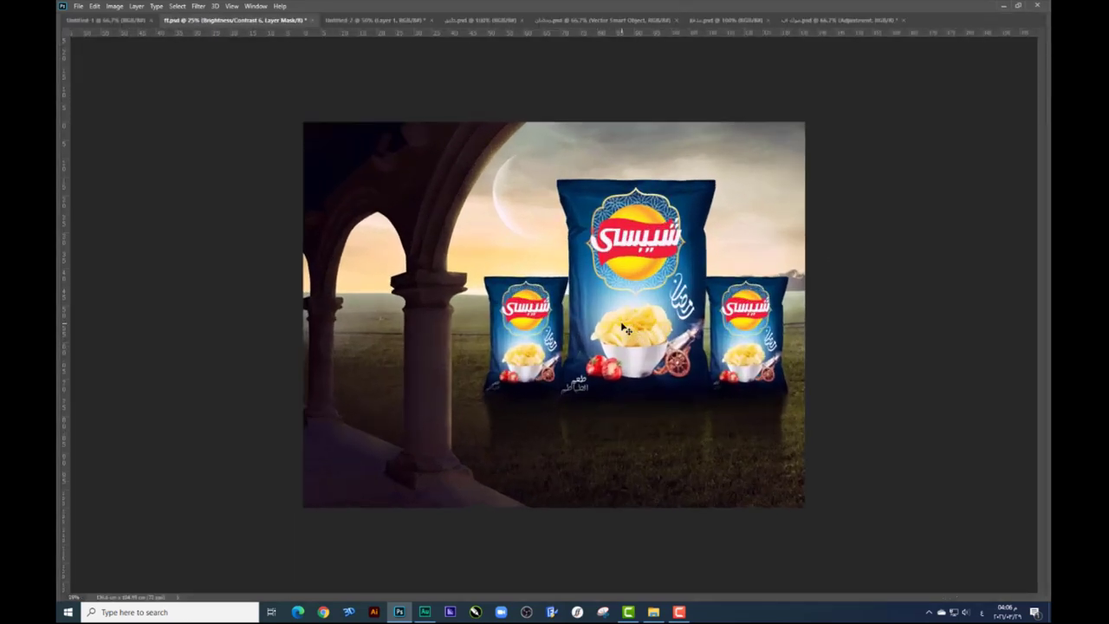